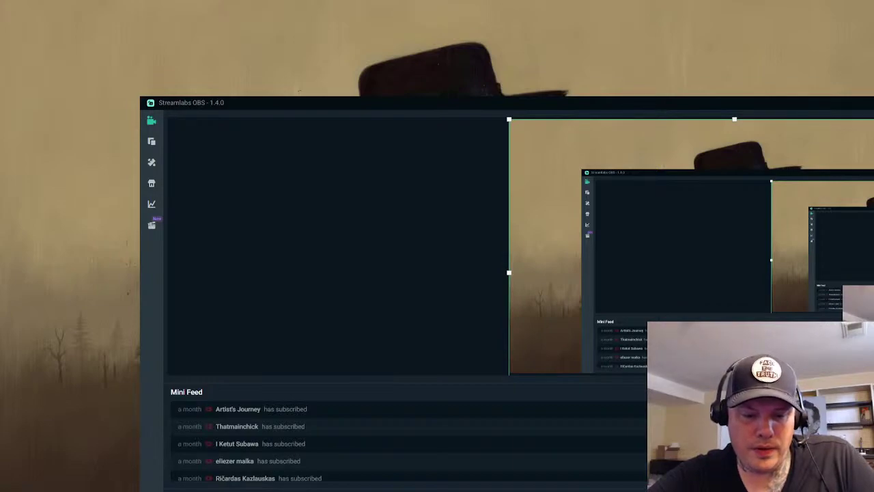
Switch to Photoshop and arrange the portrait photo of the man with the moustache beside the blank Untitled-1 canvas
{"action": "key", "text": "alt+Tab"}
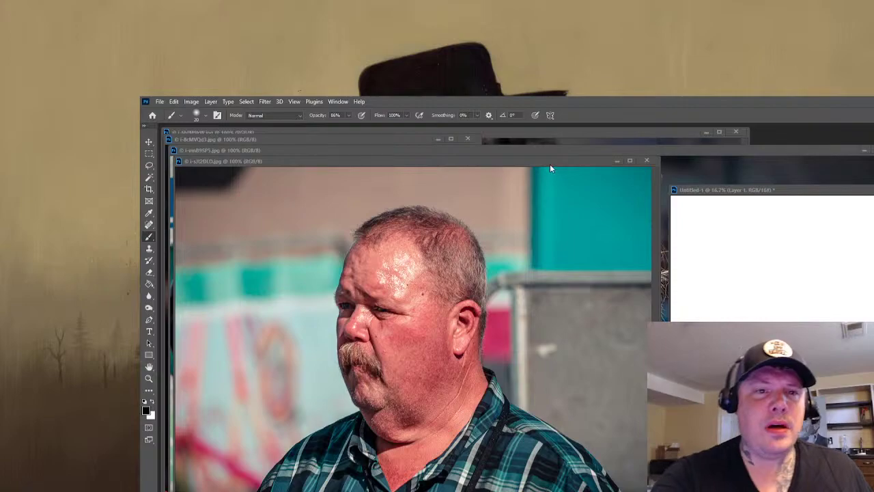
{"action": "left_click_drag", "start_coordinate": [555, 161], "coordinate": [619, 168]}
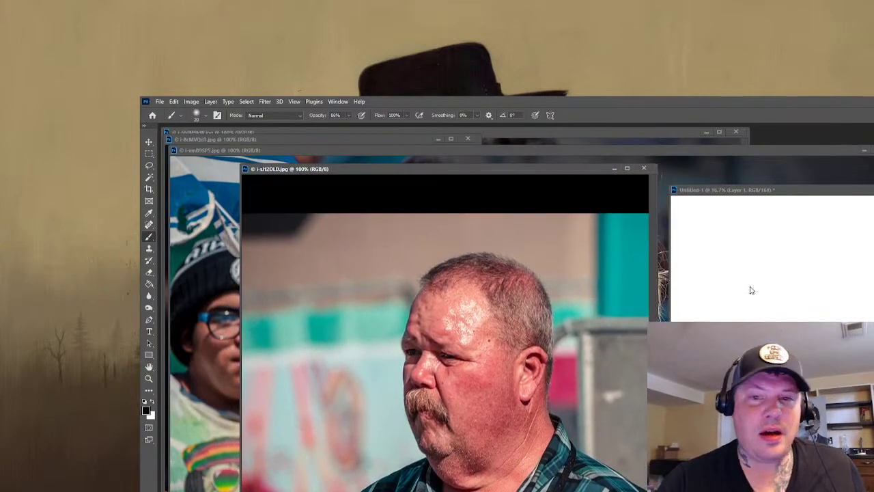
{"action": "left_click_drag", "start_coordinate": [784, 193], "coordinate": [778, 169]}
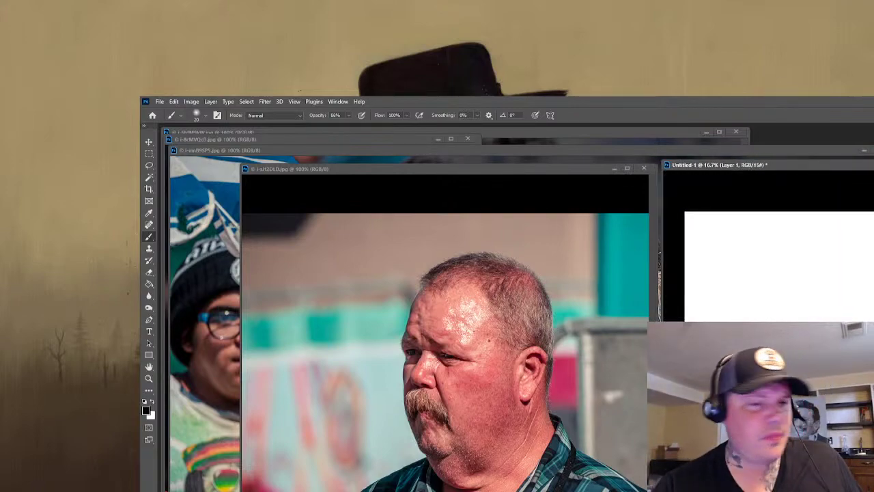
Reduce the Brush size to 10 and keep the Brush tool active
{"action": "key", "text": "bracketleft"}
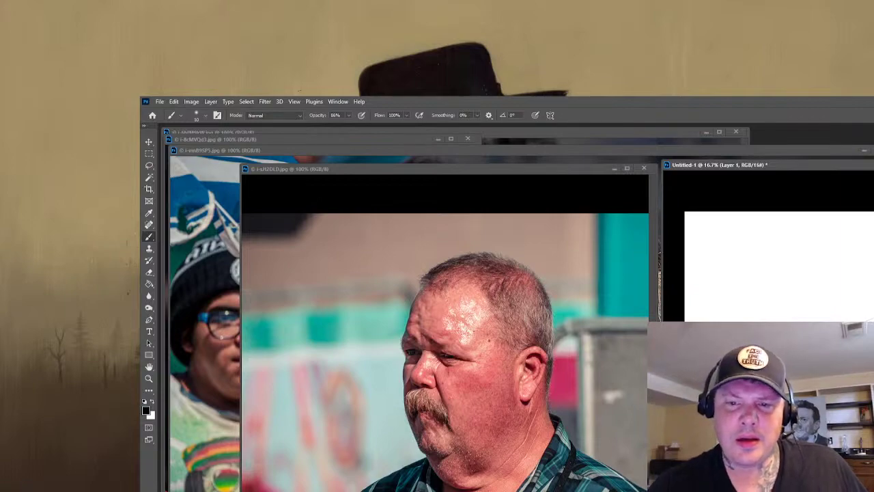
{"action": "key", "text": "v"}
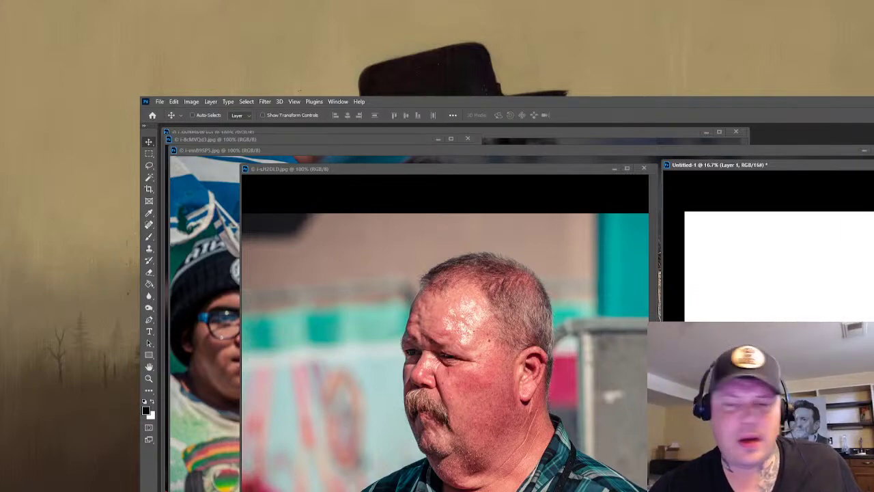
{"action": "key", "text": "ctrl"}
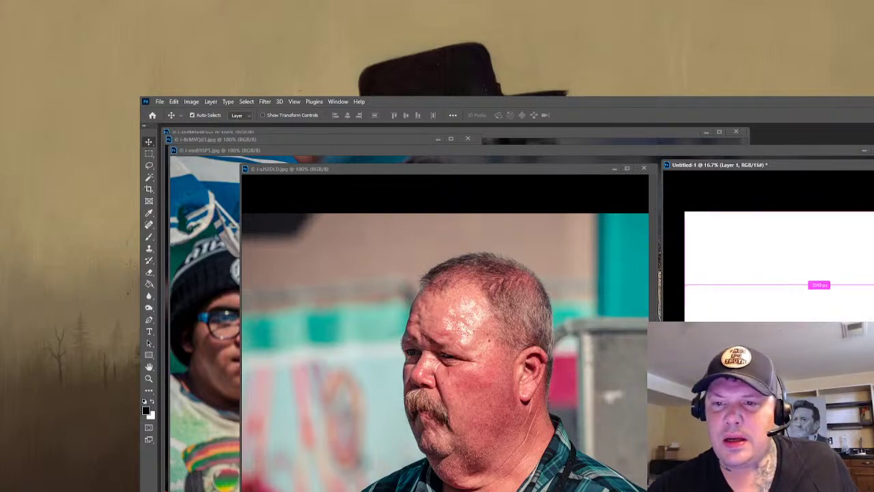
{"action": "key", "text": "b"}
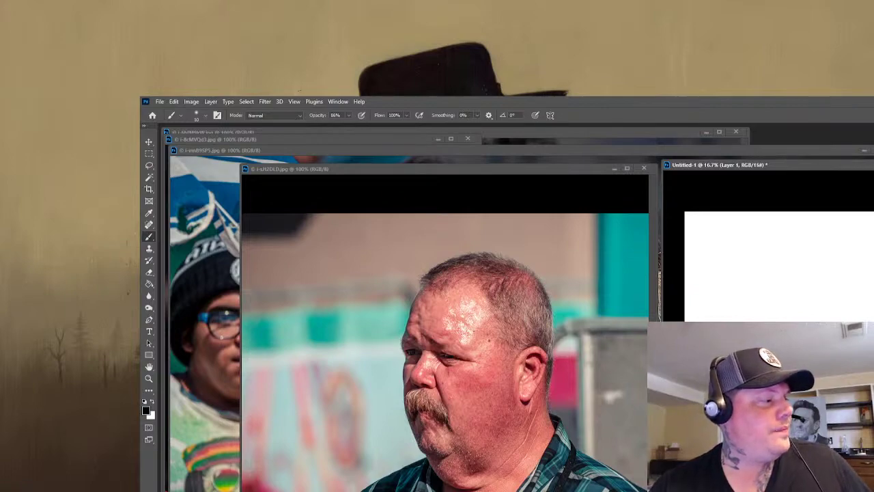
Reposition the Untitled-1 canvas window so it slightly overlaps the edge of the portrait photo window
{"action": "left_click_drag", "start_coordinate": [824, 165], "coordinate": [818, 148]}
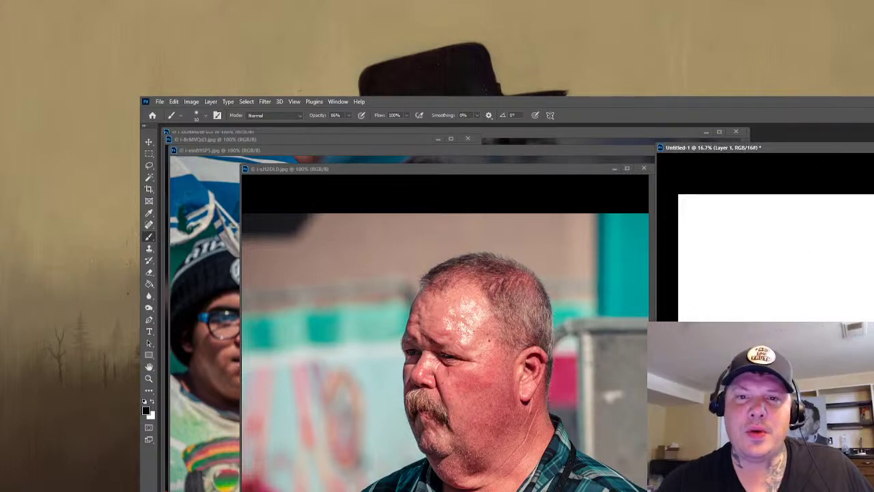
{"action": "left_click_drag", "start_coordinate": [797, 148], "coordinate": [804, 163]}
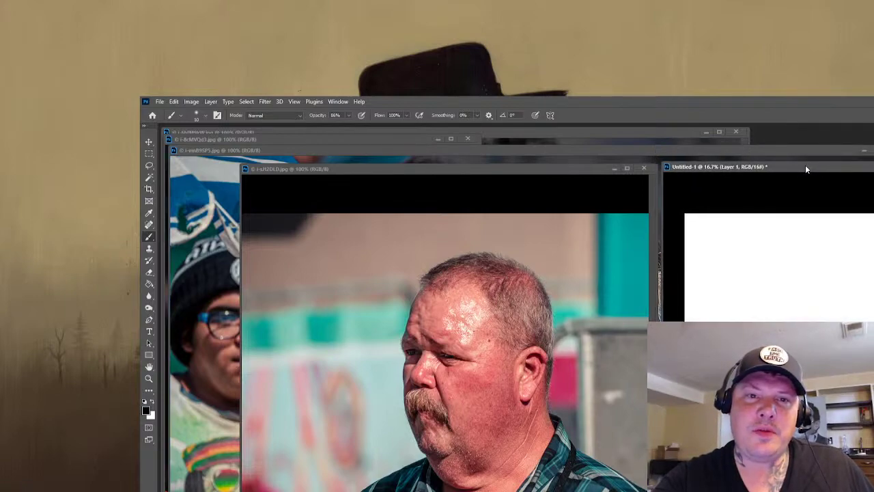
{"action": "left_click_drag", "start_coordinate": [744, 168], "coordinate": [738, 168]}
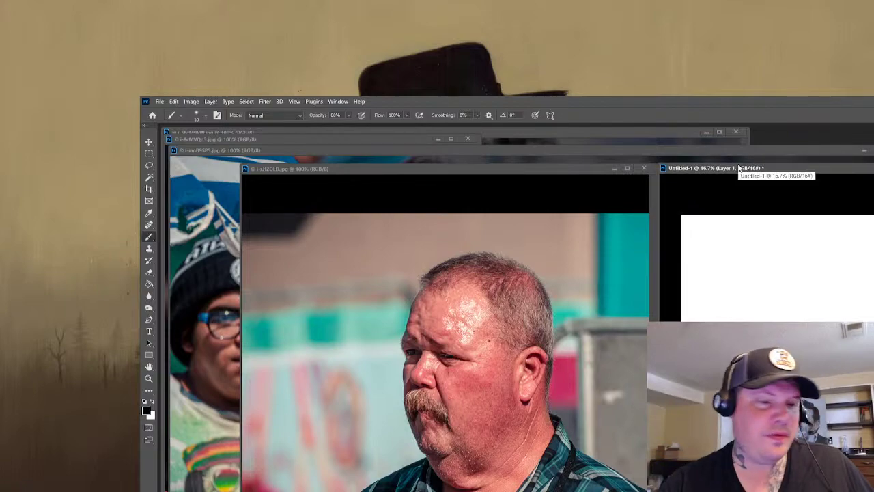
{"action": "left_click_drag", "start_coordinate": [792, 170], "coordinate": [727, 168]}
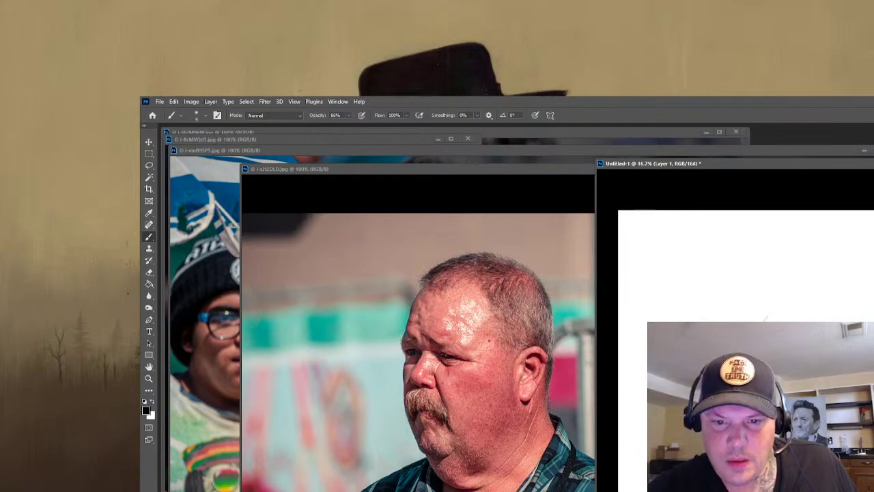
Try a light curved forehead stroke on the Untitled-1 canvas and undo it
{"action": "left_click_drag", "start_coordinate": [741, 319], "coordinate": [765, 292]}
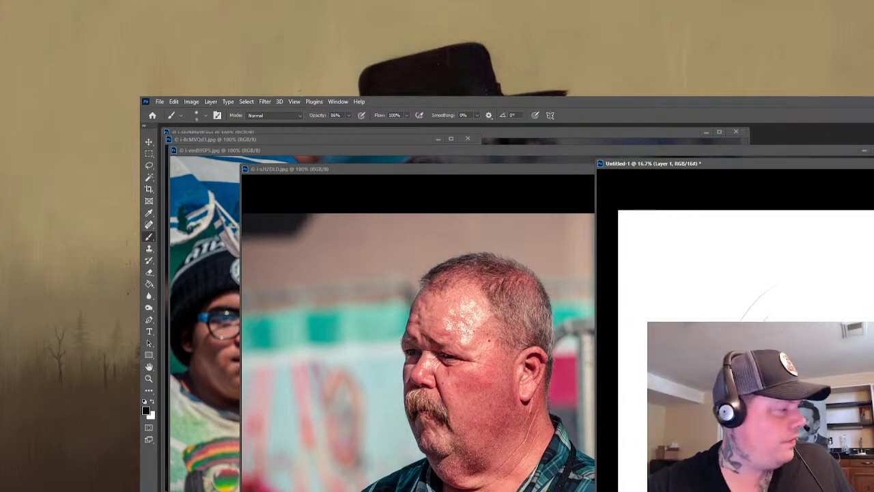
{"action": "key", "text": "ctrl+z"}
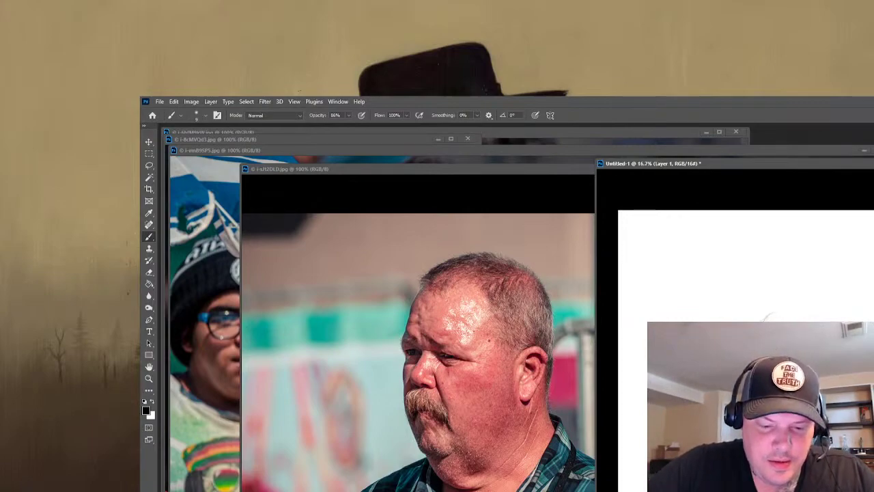
Switch to Streamlabs OBS and shift the Display Capture source in Scene 2 so the captured desktop fills the frame
{"action": "key", "text": "alt+Tab"}
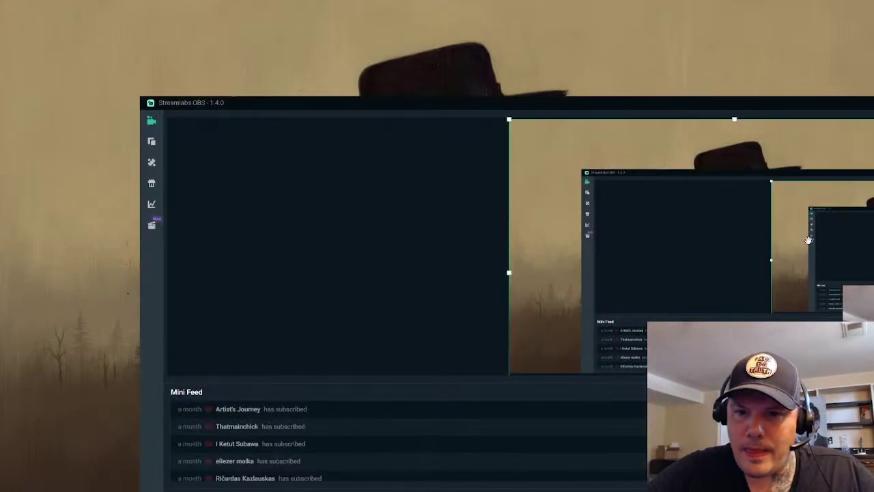
{"action": "left_click_drag", "start_coordinate": [691, 216], "coordinate": [811, 164]}
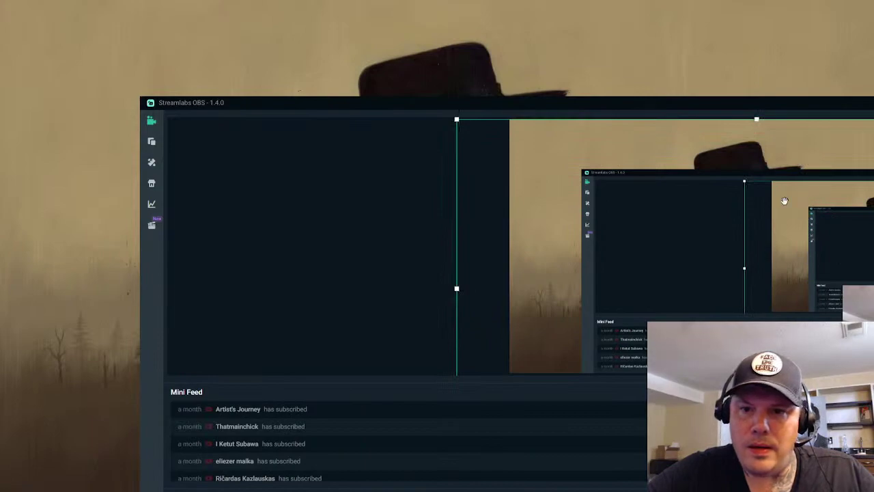
{"action": "key", "text": "super+Up"}
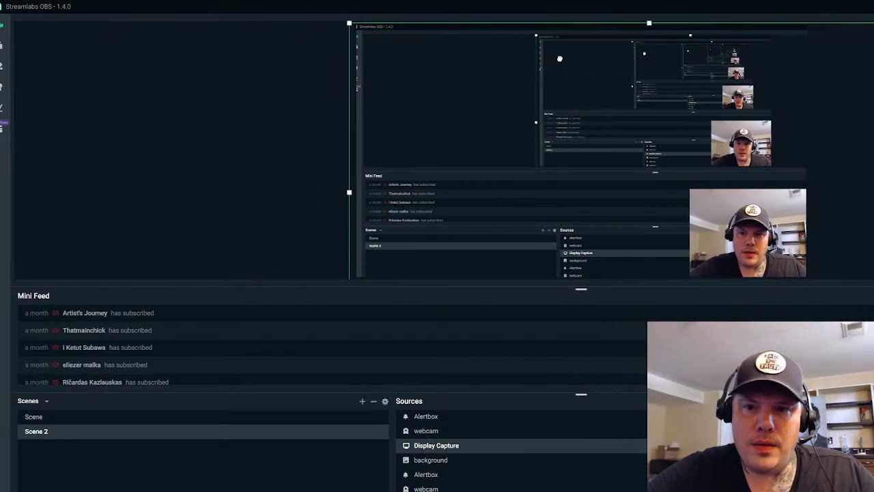
{"action": "left_click_drag", "start_coordinate": [560, 66], "coordinate": [589, 69]}
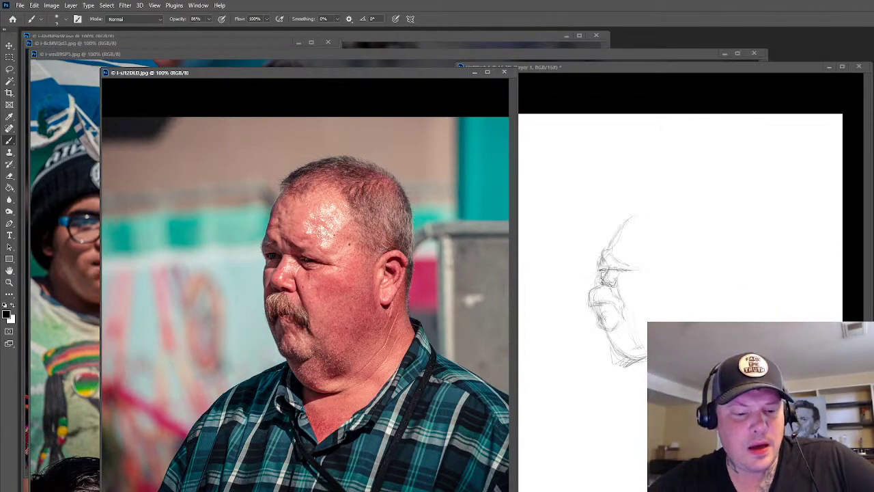
Switch to Streamlabs OBS and shrink the webcam source to about half its size in the scene's lower-right corner
{"action": "key", "text": "alt+Tab"}
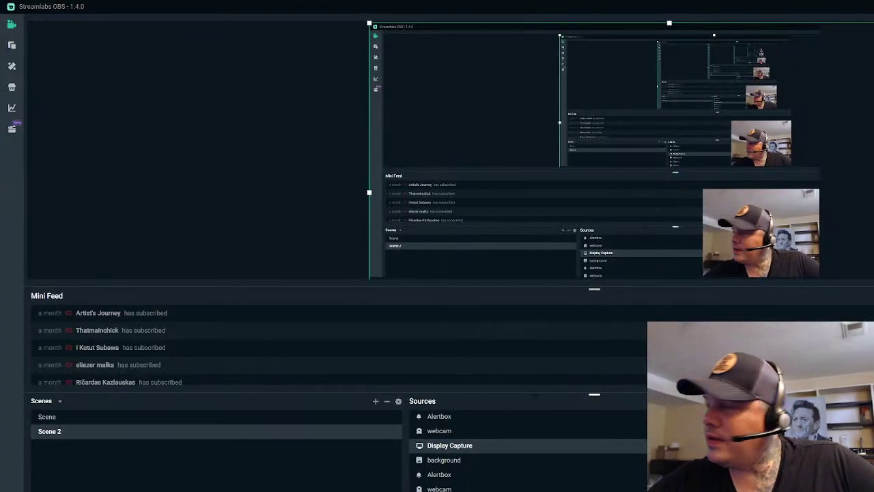
{"action": "left_click", "coordinate": [755, 235]}
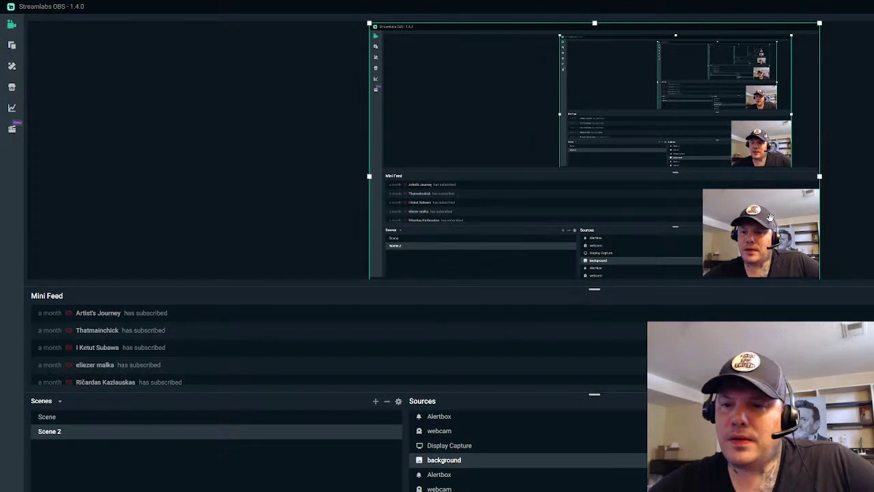
{"action": "left_click_drag", "start_coordinate": [770, 218], "coordinate": [734, 205]}
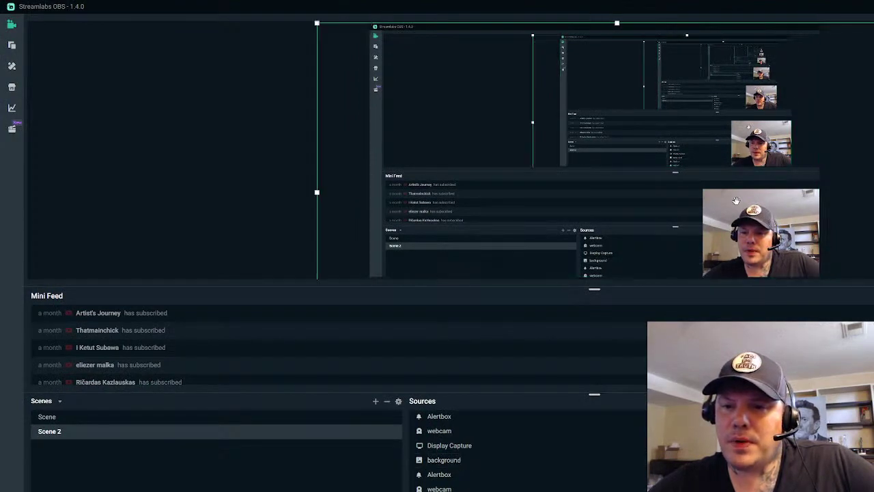
{"action": "left_click", "coordinate": [734, 205]}
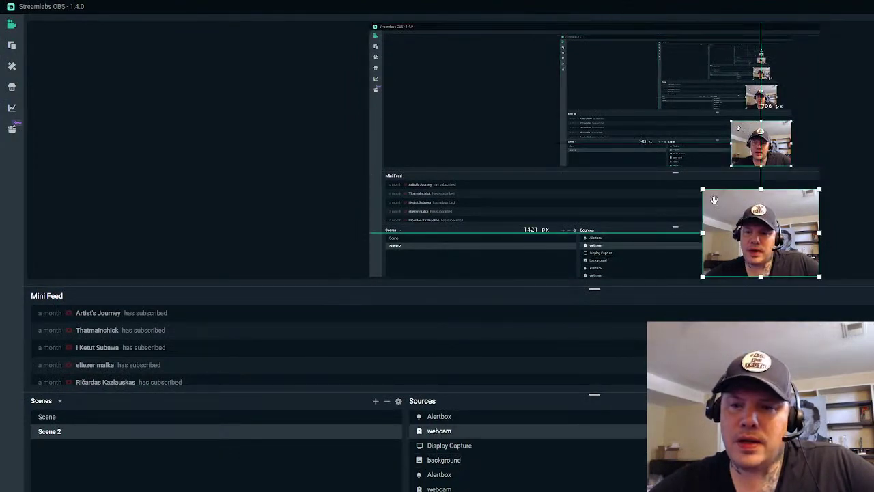
{"action": "left_click_drag", "start_coordinate": [704, 191], "coordinate": [778, 233]}
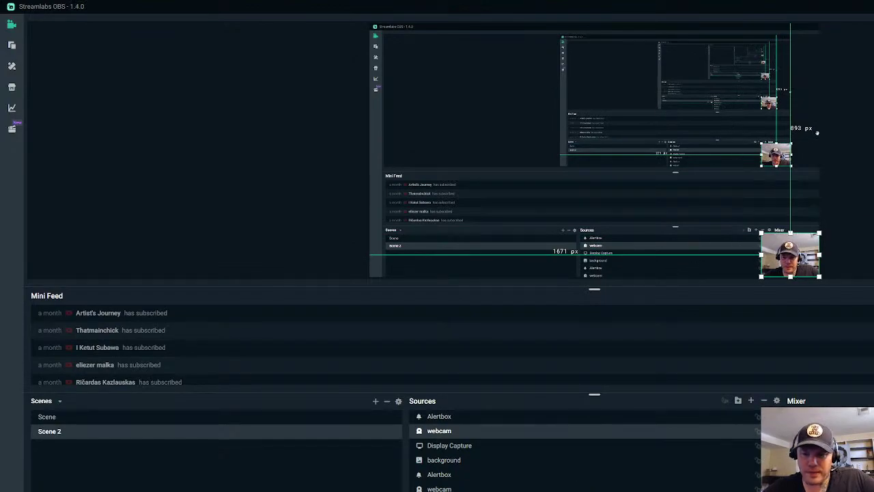
{"action": "left_click", "coordinate": [868, 211]}
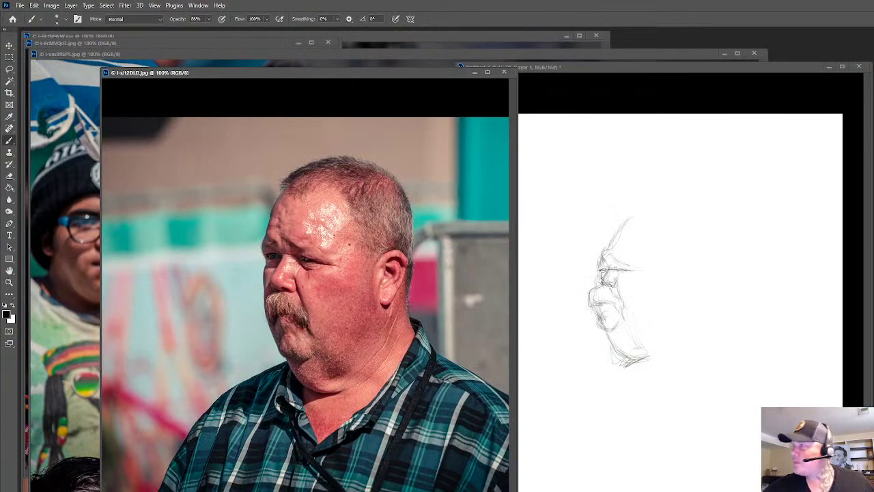
Sketch long curved guide lines down the side of the head and a light arc for the top of the skull on Untitled-1
{"action": "left_click", "coordinate": [646, 306]}
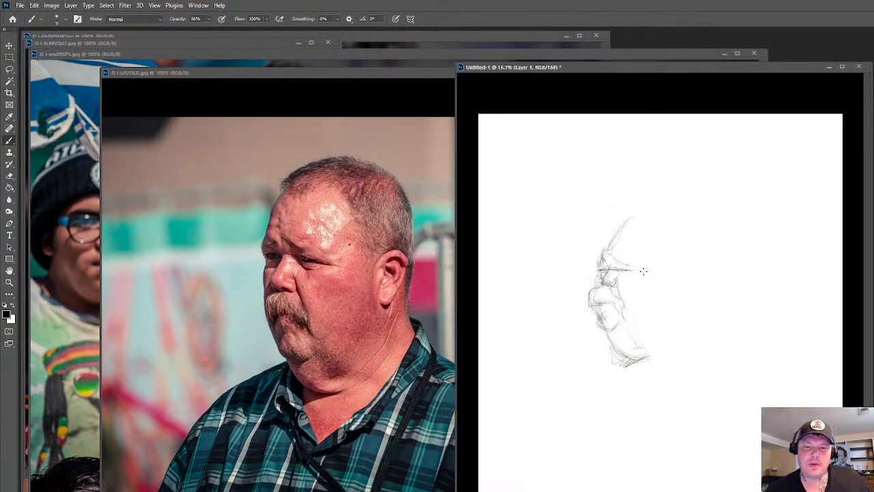
{"action": "scroll", "coordinate": [629, 301], "scroll_direction": "up", "scroll_amount": 2}
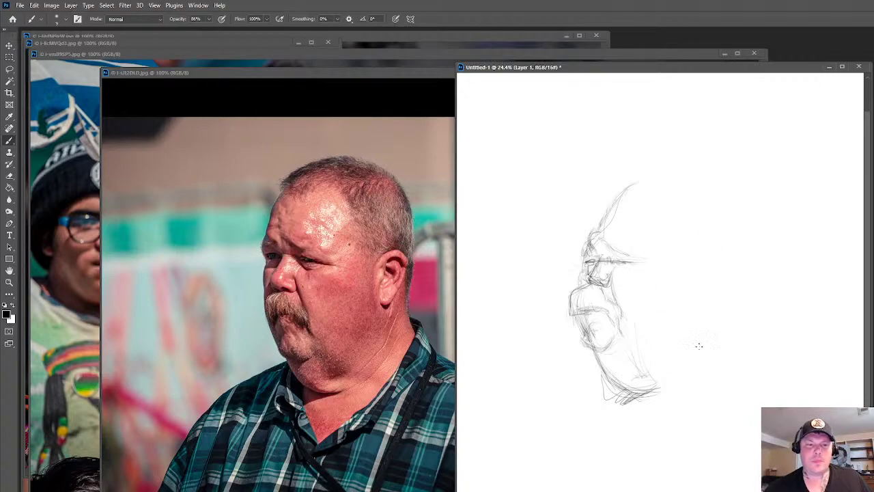
{"action": "left_click_drag", "start_coordinate": [713, 382], "coordinate": [699, 341]}
{"action": "left_click_drag", "start_coordinate": [693, 309], "coordinate": [697, 359]}
{"action": "left_click_drag", "start_coordinate": [717, 220], "coordinate": [691, 319]}
{"action": "left_click_drag", "start_coordinate": [715, 203], "coordinate": [720, 374]}
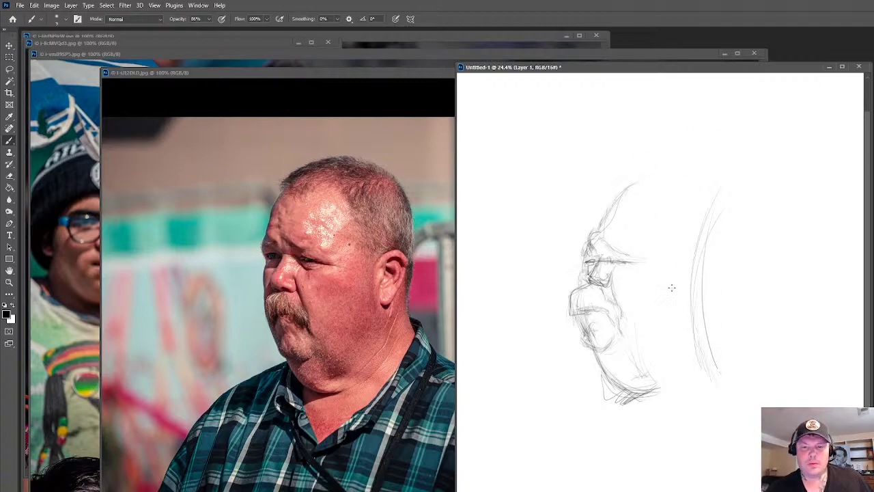
{"action": "left_click_drag", "start_coordinate": [614, 183], "coordinate": [720, 186]}
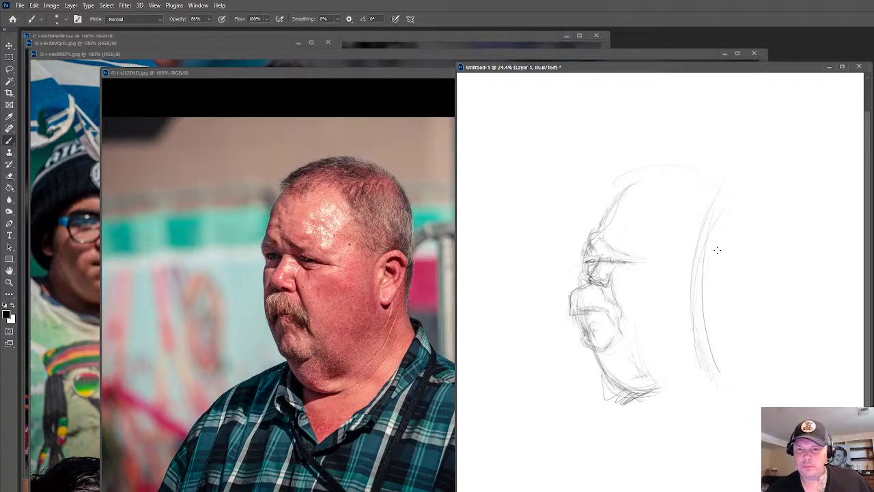
Sketch the ear with its outline and inner folds, and add the back-of-neck lines below it
{"action": "left_click_drag", "start_coordinate": [699, 260], "coordinate": [713, 254]}
{"action": "left_click_drag", "start_coordinate": [697, 311], "coordinate": [719, 296]}
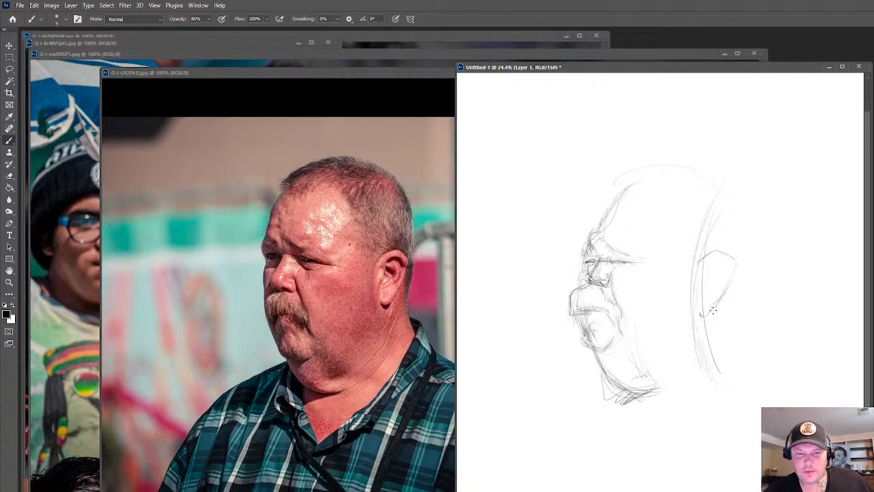
{"action": "left_click_drag", "start_coordinate": [701, 315], "coordinate": [715, 306]}
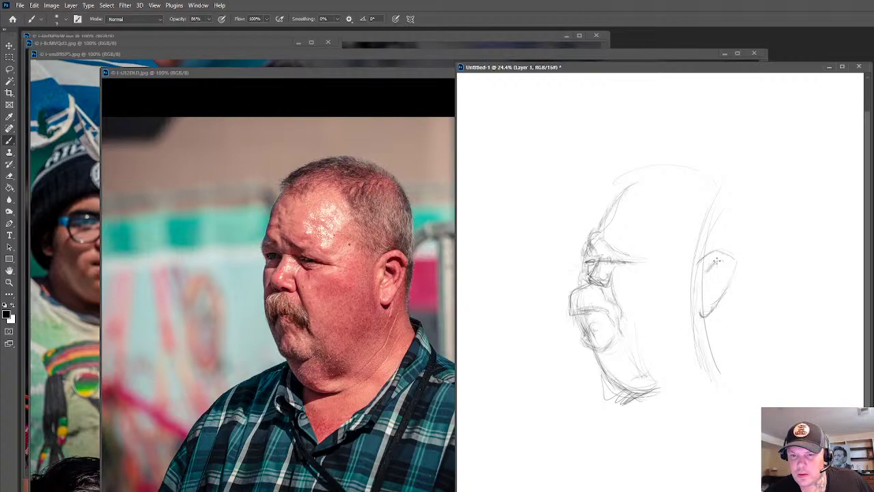
{"action": "left_click_drag", "start_coordinate": [725, 258], "coordinate": [702, 285]}
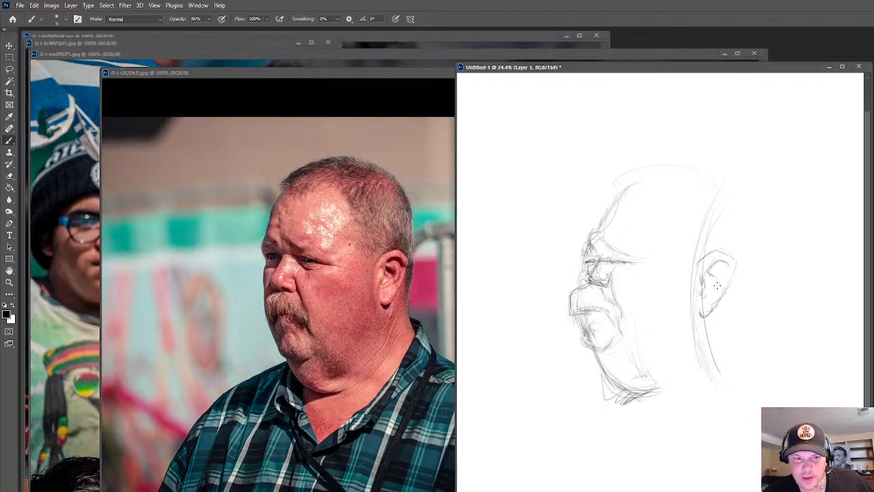
{"action": "mouse_move", "coordinate": [709, 277]}
{"action": "left_mouse_down"}
{"action": "mouse_move", "coordinate": [705, 290]}
{"action": "mouse_move", "coordinate": [712, 272]}
{"action": "left_mouse_up"}
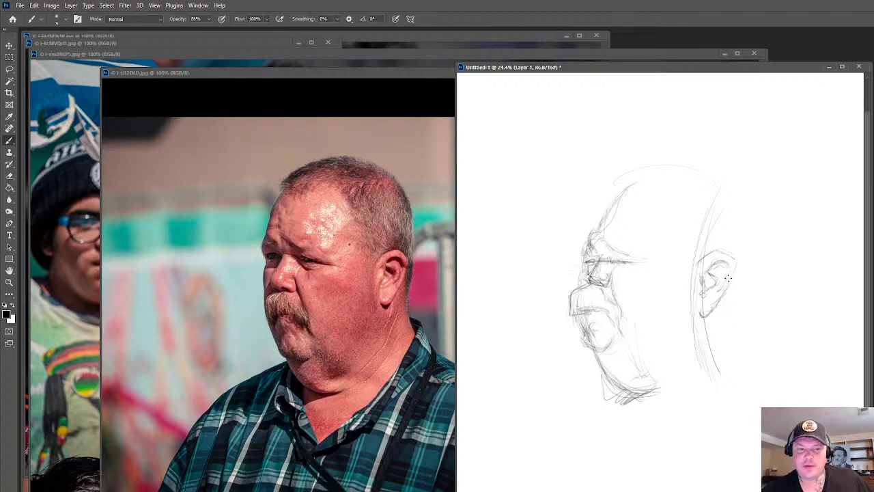
{"action": "left_click_drag", "start_coordinate": [720, 315], "coordinate": [735, 371]}
{"action": "left_click_drag", "start_coordinate": [718, 305], "coordinate": [730, 366]}
Erase the stray construction lines in front of and below the ear with the Eraser reduced to size 400, and return to the Brush
{"action": "key", "text": "e"}
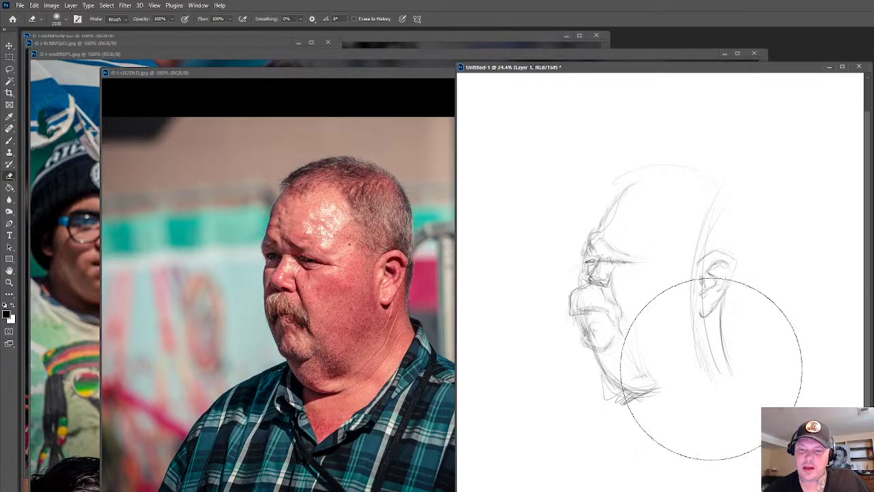
{"action": "key", "text": "["}
{"action": "key", "text": "["}
{"action": "key", "text": "["}
{"action": "key", "text": "["}
{"action": "key", "text": "["}
{"action": "key", "text": "["}
{"action": "key", "text": "["}
{"action": "key", "text": "["}
{"action": "key", "text": "["}
{"action": "key", "text": "["}
{"action": "key", "text": "["}
{"action": "key", "text": "["}
{"action": "key", "text": "["}
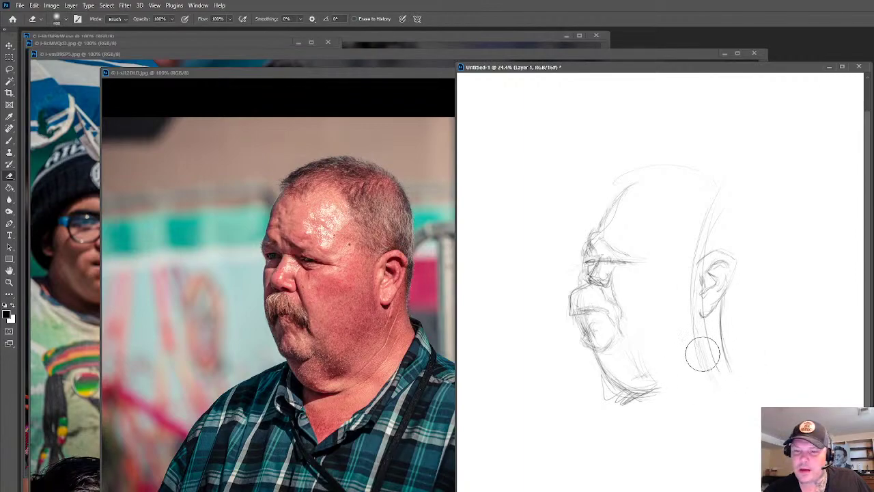
{"action": "mouse_move", "coordinate": [701, 346]}
{"action": "left_mouse_down"}
{"action": "mouse_move", "coordinate": [694, 238]}
{"action": "mouse_move", "coordinate": [678, 308]}
{"action": "mouse_move", "coordinate": [683, 287]}
{"action": "left_mouse_up"}
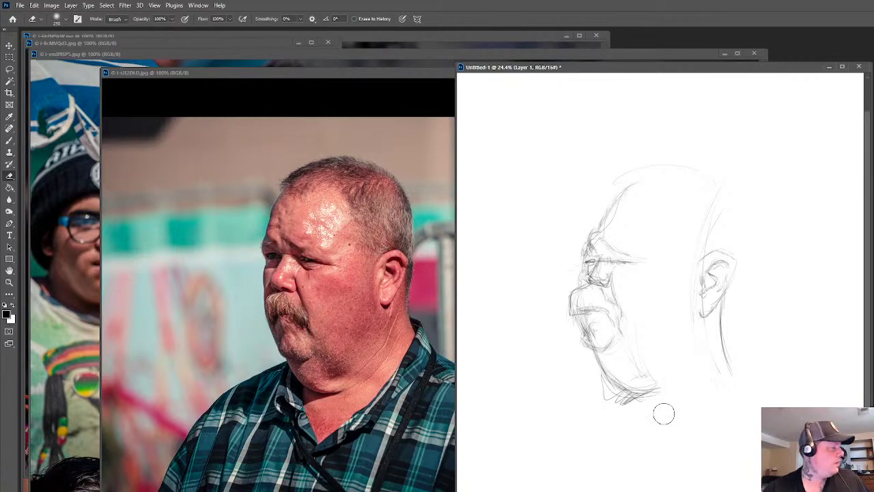
{"action": "key", "text": "b"}
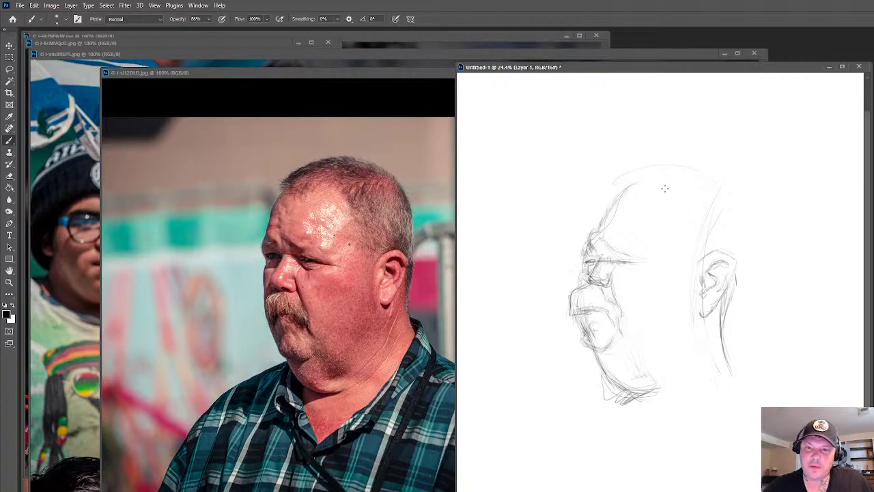
Sketch the hairline, forehead contour and back of the head, with short hair strokes across the top of the skull, and erase stray marks
{"action": "left_click_drag", "start_coordinate": [664, 193], "coordinate": [669, 188]}
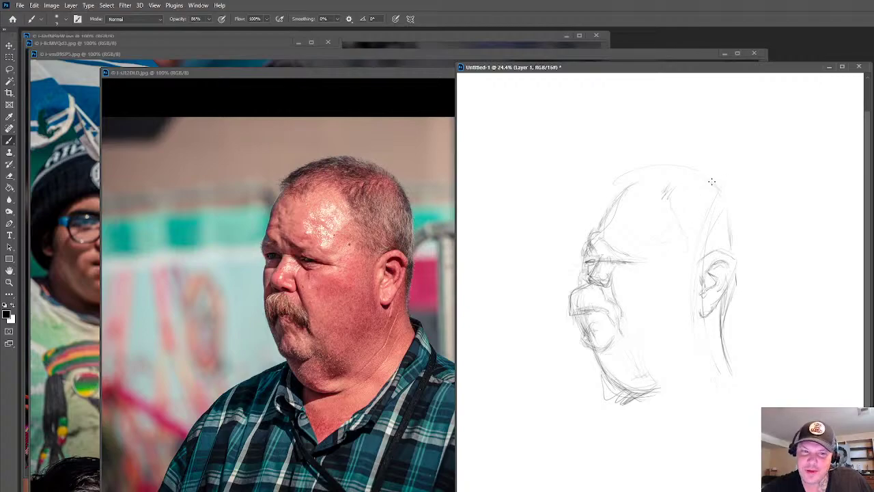
{"action": "left_click_drag", "start_coordinate": [720, 196], "coordinate": [728, 245]}
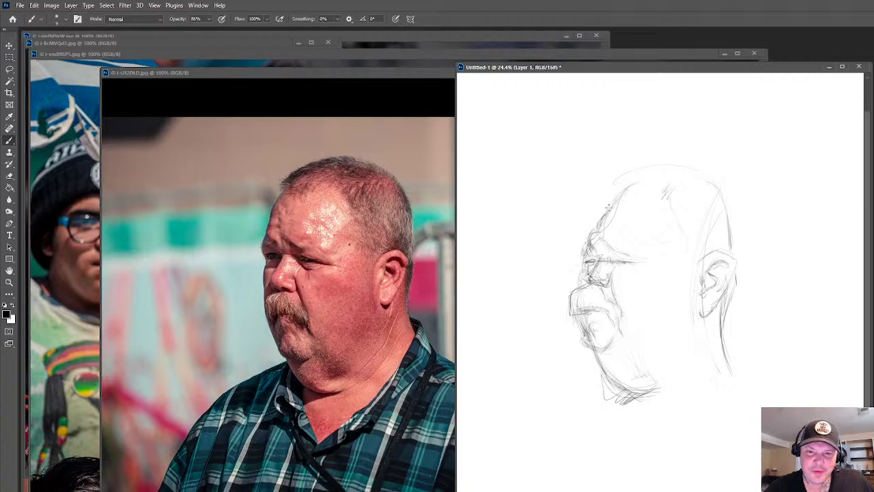
{"action": "mouse_move", "coordinate": [606, 214]}
{"action": "left_mouse_down"}
{"action": "mouse_move", "coordinate": [630, 184]}
{"action": "mouse_move", "coordinate": [623, 193]}
{"action": "left_mouse_up"}
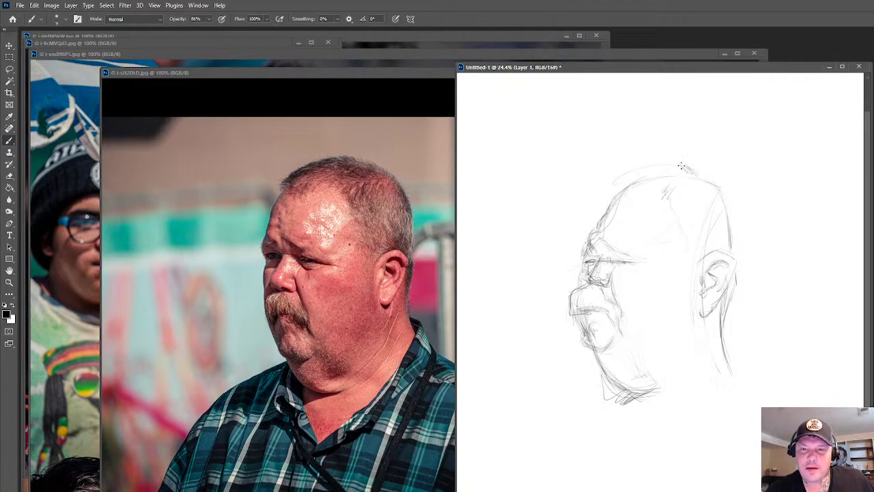
{"action": "mouse_move", "coordinate": [683, 170]}
{"action": "left_mouse_down"}
{"action": "mouse_move", "coordinate": [674, 168]}
{"action": "mouse_move", "coordinate": [624, 179]}
{"action": "left_mouse_up"}
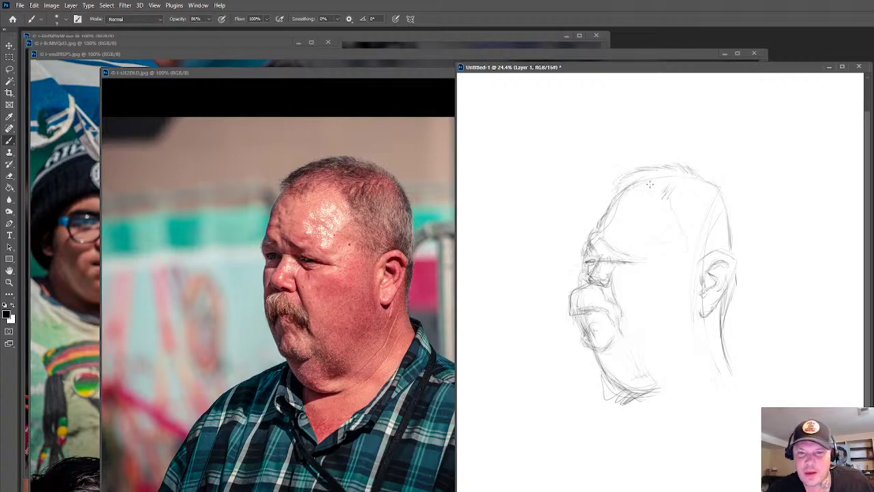
{"action": "mouse_move", "coordinate": [711, 183]}
{"action": "left_mouse_down"}
{"action": "mouse_move", "coordinate": [669, 186]}
{"action": "mouse_move", "coordinate": [725, 200]}
{"action": "mouse_move", "coordinate": [705, 183]}
{"action": "mouse_move", "coordinate": [724, 214]}
{"action": "left_mouse_up"}
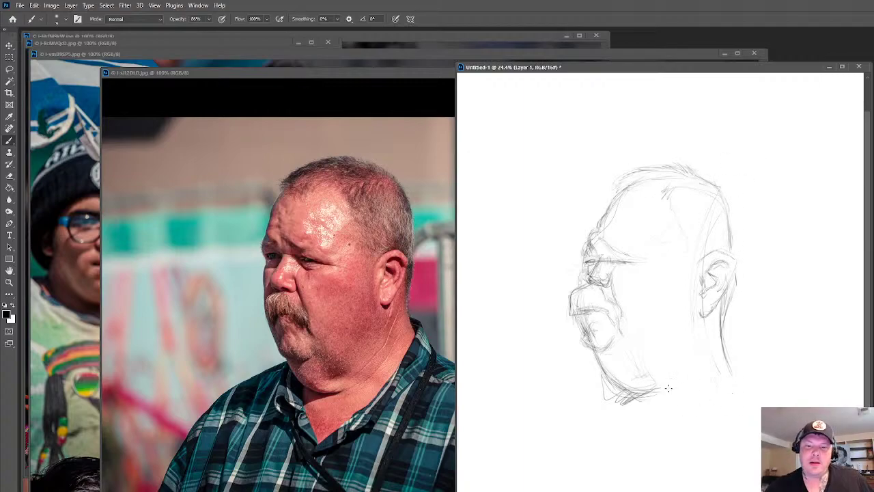
{"action": "key", "text": "e"}
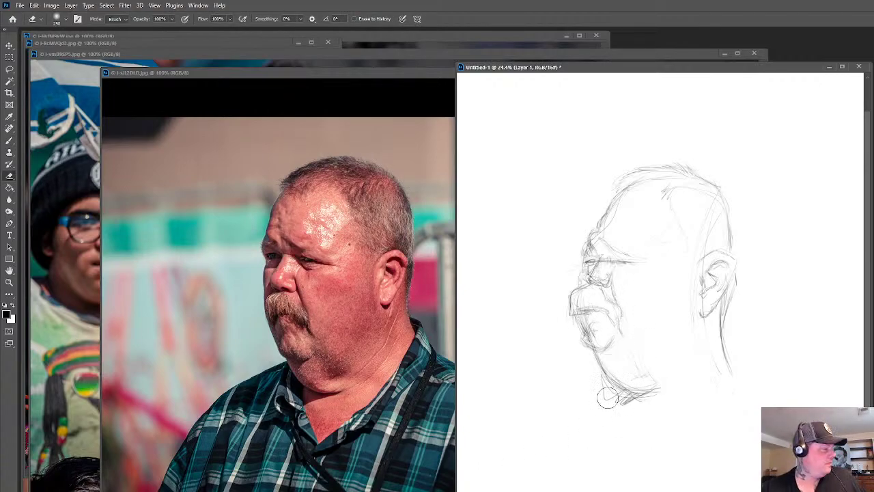
{"action": "key", "text": "b"}
Uncover more of the reference photo beside Untitled-1, sketch the shoulders and V-shaped collar, and redraw the front shoulder closer in, clearing its old line
{"action": "left_click_drag", "start_coordinate": [729, 69], "coordinate": [761, 71]}
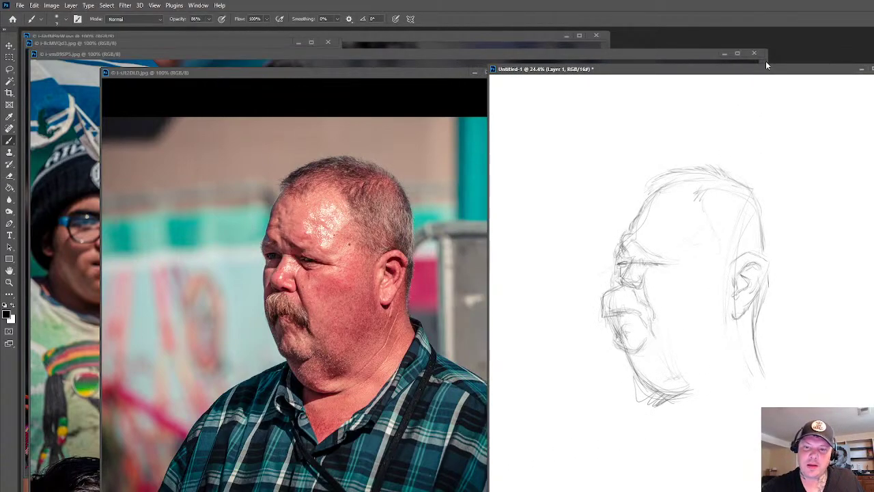
{"action": "left_click", "coordinate": [677, 347], "text": "alt"}
{"action": "left_click", "coordinate": [677, 345], "text": "alt"}
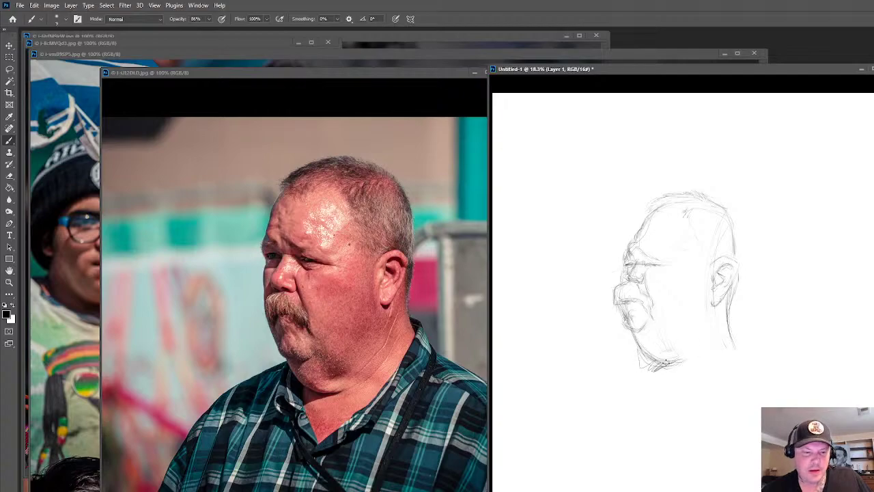
{"action": "mouse_move", "coordinate": [638, 349]}
{"action": "left_mouse_down"}
{"action": "mouse_move", "coordinate": [597, 371]}
{"action": "mouse_move", "coordinate": [645, 342]}
{"action": "mouse_move", "coordinate": [548, 390]}
{"action": "mouse_move", "coordinate": [572, 376]}
{"action": "mouse_move", "coordinate": [541, 401]}
{"action": "left_mouse_up"}
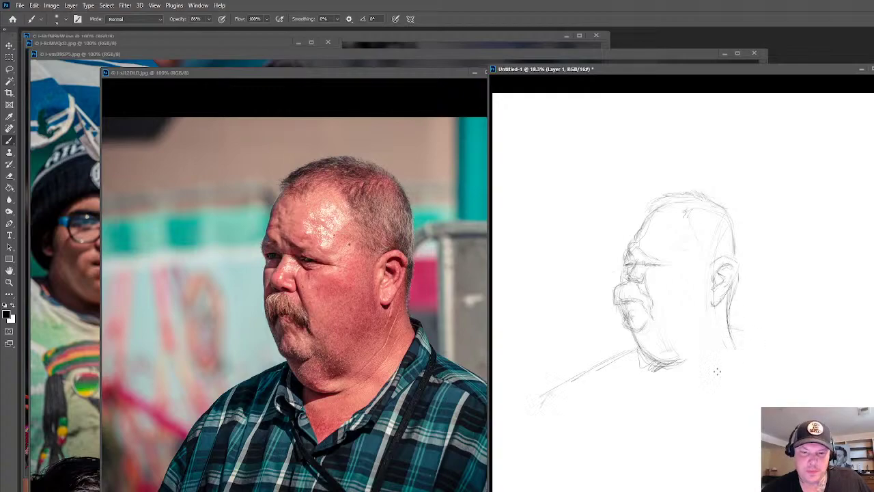
{"action": "left_click_drag", "start_coordinate": [657, 394], "coordinate": [662, 411]}
{"action": "mouse_move", "coordinate": [725, 329]}
{"action": "left_mouse_down"}
{"action": "mouse_move", "coordinate": [761, 331]}
{"action": "mouse_move", "coordinate": [731, 377]}
{"action": "mouse_move", "coordinate": [747, 340]}
{"action": "mouse_move", "coordinate": [819, 389]}
{"action": "left_mouse_up"}
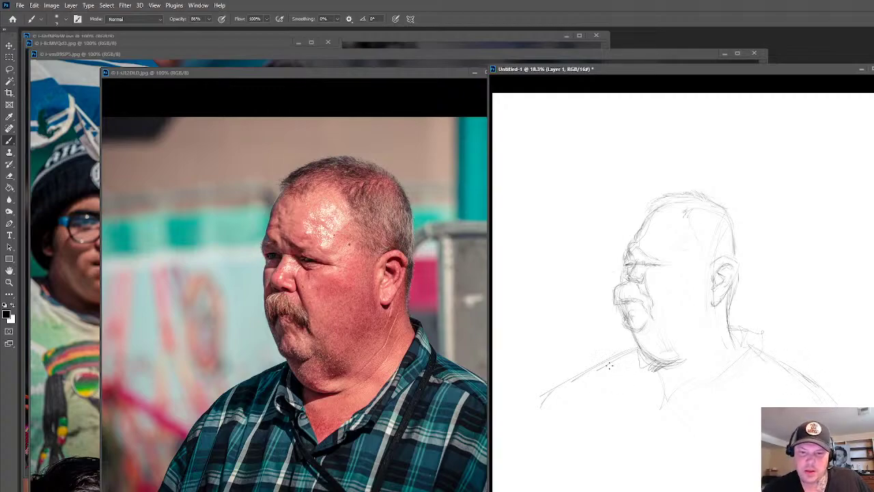
{"action": "mouse_move", "coordinate": [580, 373]}
{"action": "left_mouse_down"}
{"action": "mouse_move", "coordinate": [560, 418]}
{"action": "mouse_move", "coordinate": [536, 411]}
{"action": "left_mouse_up"}
{"action": "key", "text": "e"}
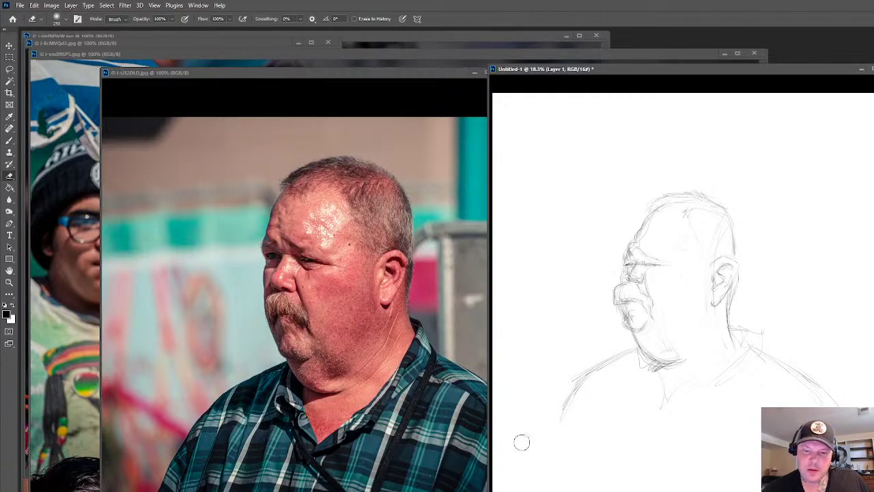
Scale the bust sketch to about two-thirds of its size in the canvas's upper-left area, and add a new layer, Layer 2
{"action": "key", "text": "ctrl+t"}
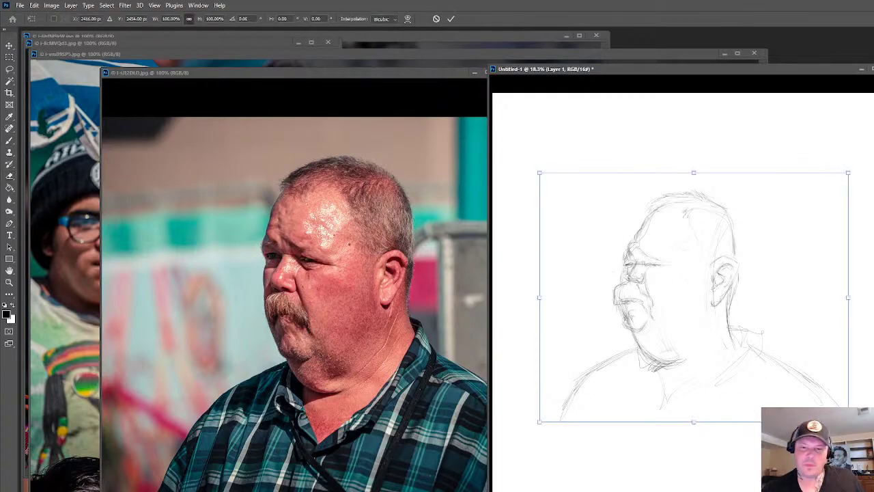
{"action": "left_click_drag", "start_coordinate": [848, 421], "coordinate": [691, 263]}
{"action": "key", "text": "Return"}
{"action": "key", "text": "e"}
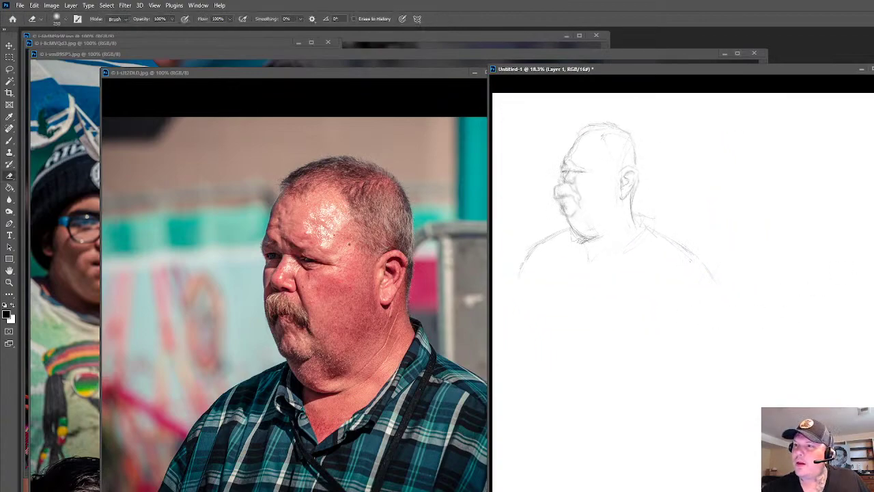
{"action": "key", "text": "ctrl+shift+n"}
{"action": "key", "text": "Return"}
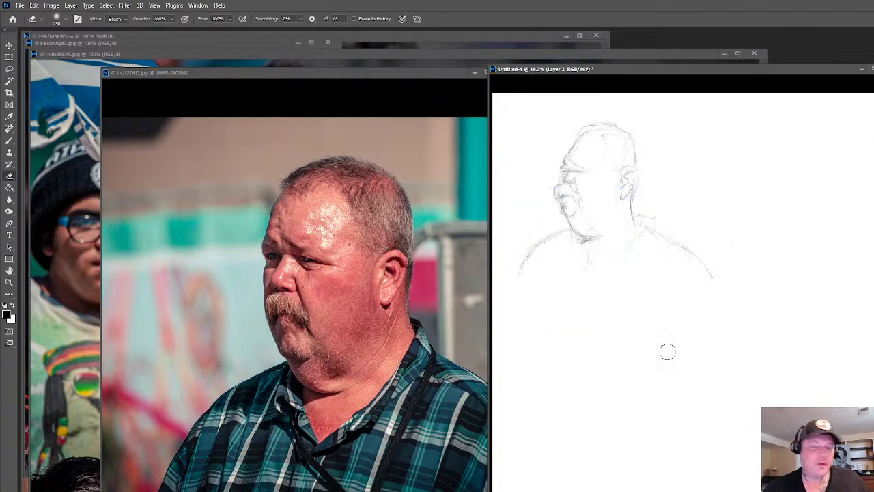
Reselect Layer 1 and add darker Brush strokes to the collar behind the neck and along the back shoulder
{"action": "key", "text": "b"}
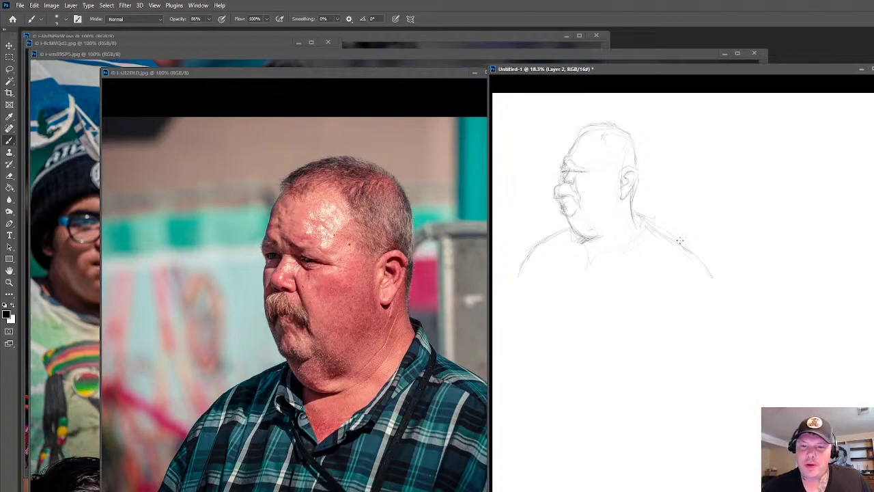
{"action": "key", "text": "ctrl"}
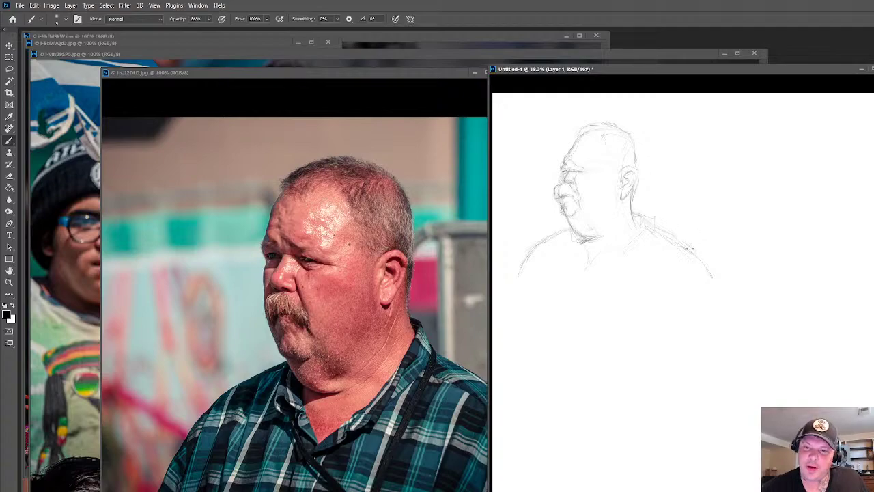
{"action": "left_click_drag", "start_coordinate": [632, 208], "coordinate": [641, 225]}
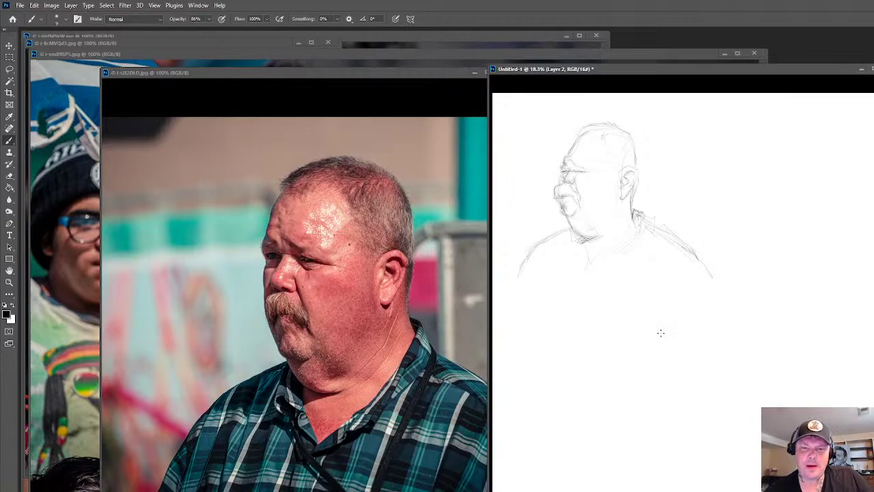
On Layer 2, start a second, exaggerated portrait below the first with the forehead arc, face edge, far eye area and nose
{"action": "mouse_move", "coordinate": [693, 299]}
{"action": "left_mouse_down"}
{"action": "mouse_move", "coordinate": [663, 305]}
{"action": "mouse_move", "coordinate": [642, 367]}
{"action": "mouse_move", "coordinate": [646, 397]}
{"action": "mouse_move", "coordinate": [646, 333]}
{"action": "mouse_move", "coordinate": [643, 365]}
{"action": "mouse_move", "coordinate": [678, 298]}
{"action": "mouse_move", "coordinate": [713, 302]}
{"action": "left_mouse_up"}
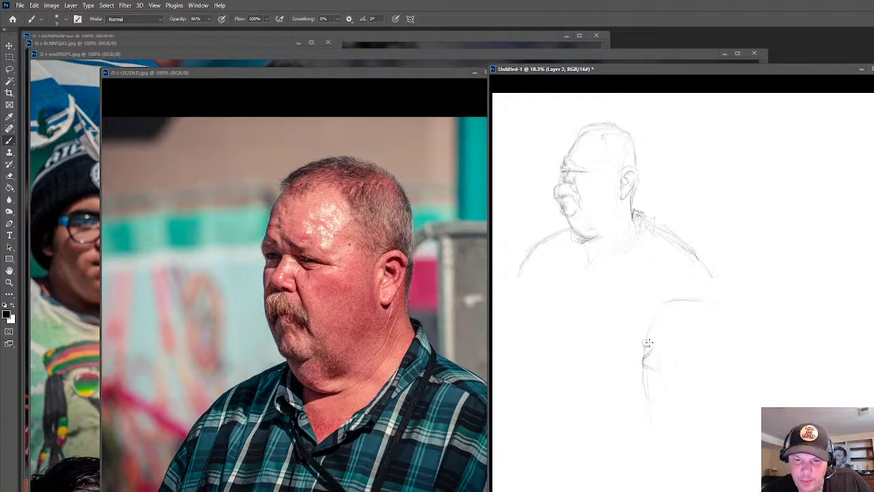
{"action": "left_click_drag", "start_coordinate": [648, 340], "coordinate": [647, 353]}
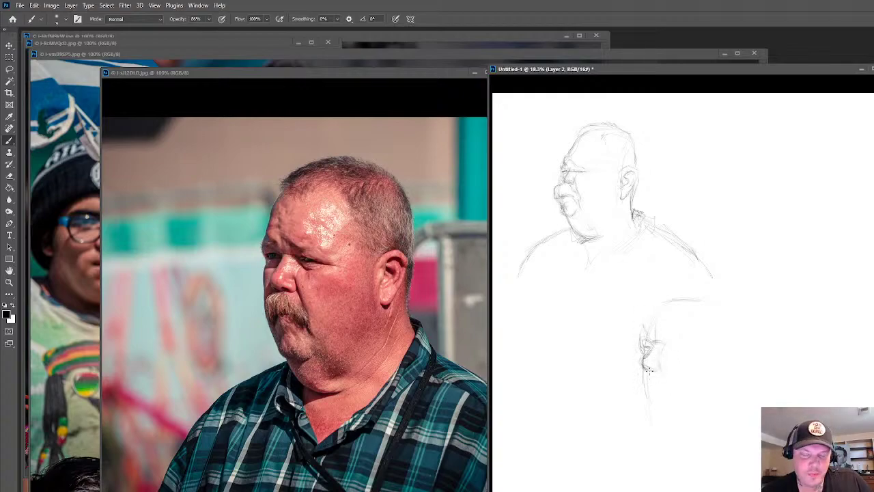
{"action": "mouse_move", "coordinate": [651, 370]}
{"action": "left_mouse_down"}
{"action": "mouse_move", "coordinate": [661, 362]}
{"action": "mouse_move", "coordinate": [652, 372]}
{"action": "left_mouse_up"}
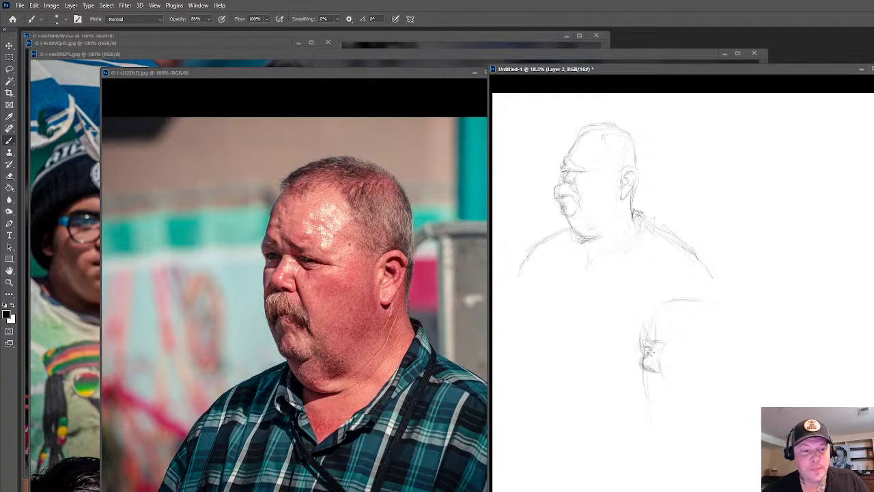
{"action": "key", "text": "e"}
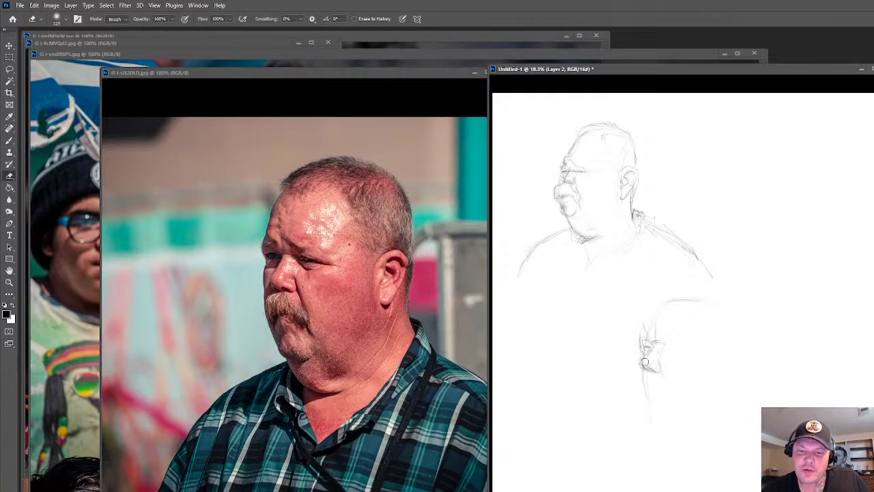
{"action": "key", "text": "b"}
{"action": "left_click_drag", "start_coordinate": [649, 360], "coordinate": [646, 367]}
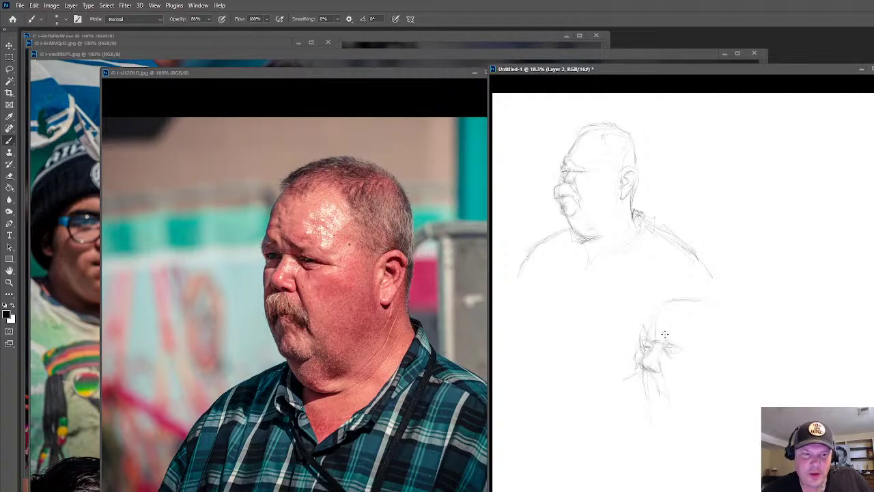
Sketch the peaked brow above the nose and define both eyes of the second portrait, cleaning up small lines with the Eraser
{"action": "left_click_drag", "start_coordinate": [660, 329], "coordinate": [656, 324]}
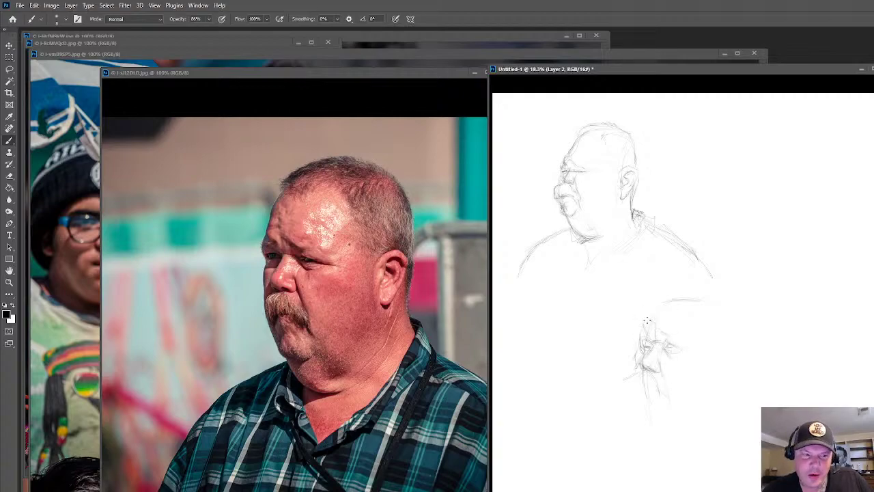
{"action": "left_click_drag", "start_coordinate": [664, 341], "coordinate": [646, 342]}
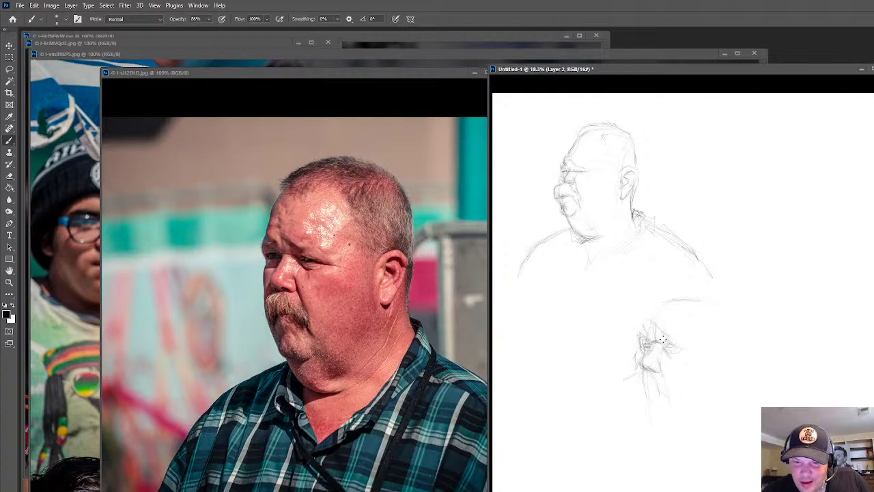
{"action": "key", "text": "e"}
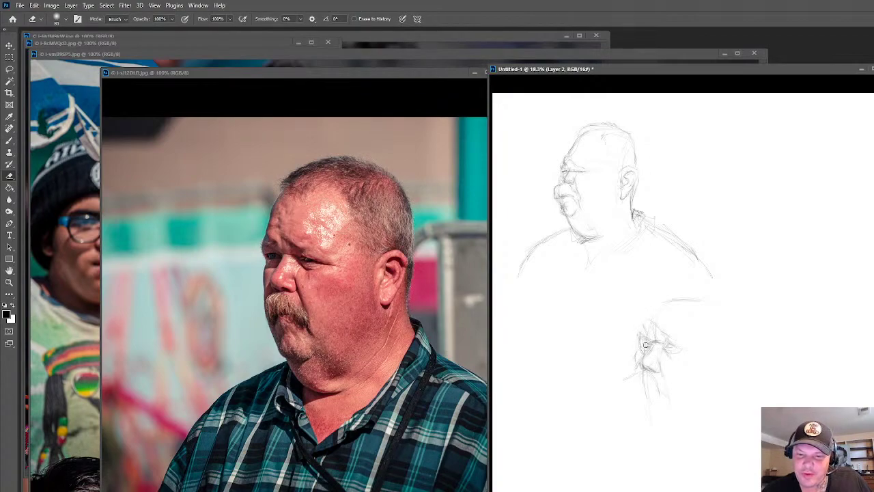
{"action": "key", "text": "b"}
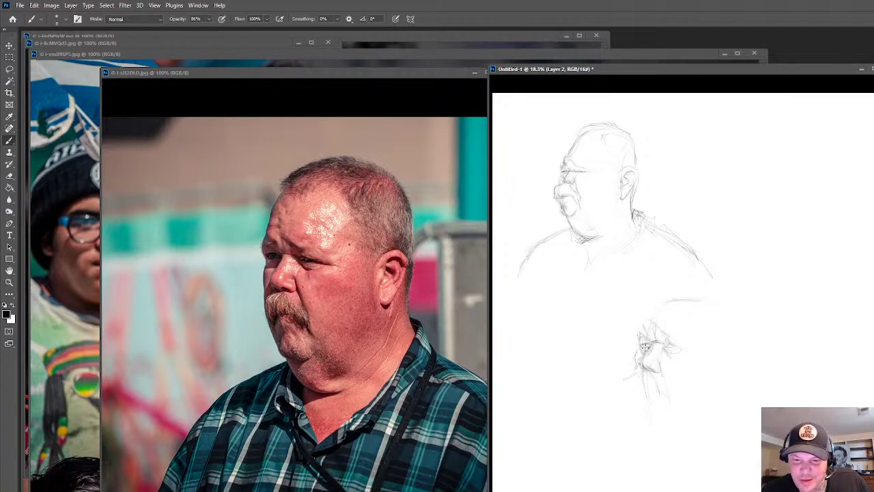
{"action": "left_click_drag", "start_coordinate": [660, 343], "coordinate": [677, 347]}
{"action": "left_click_drag", "start_coordinate": [642, 372], "coordinate": [641, 367]}
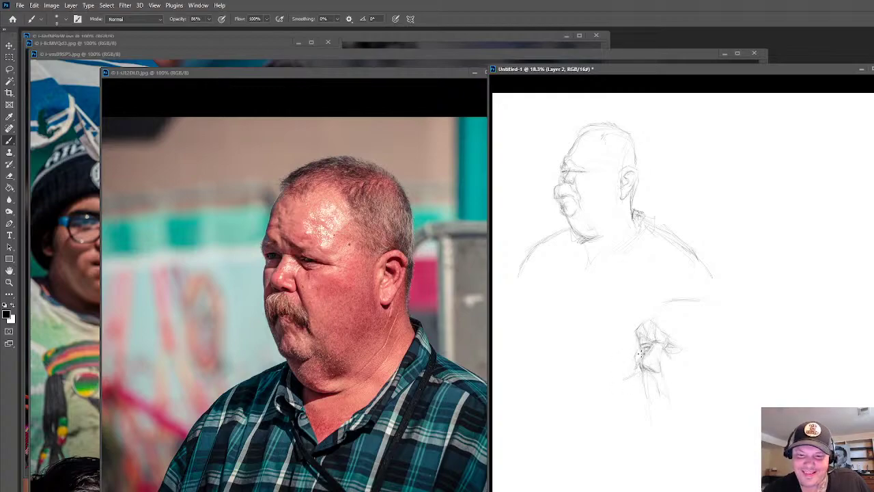
{"action": "key", "text": "e"}
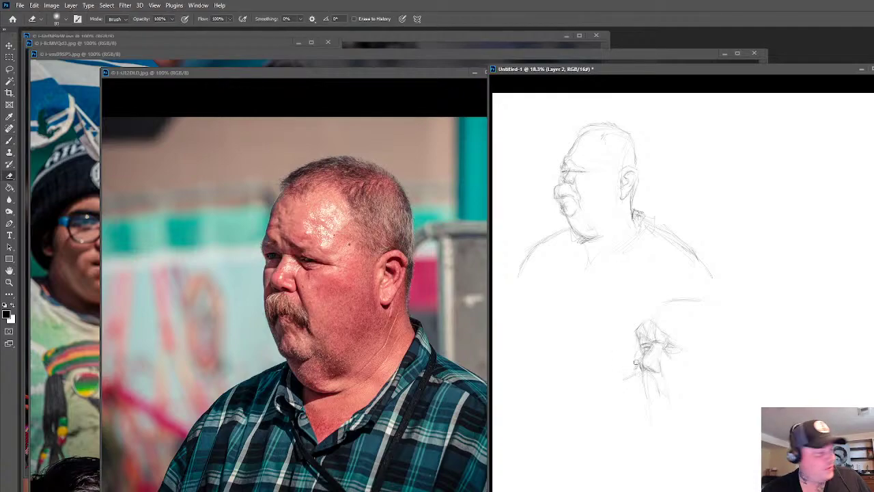
{"action": "key", "text": "b"}
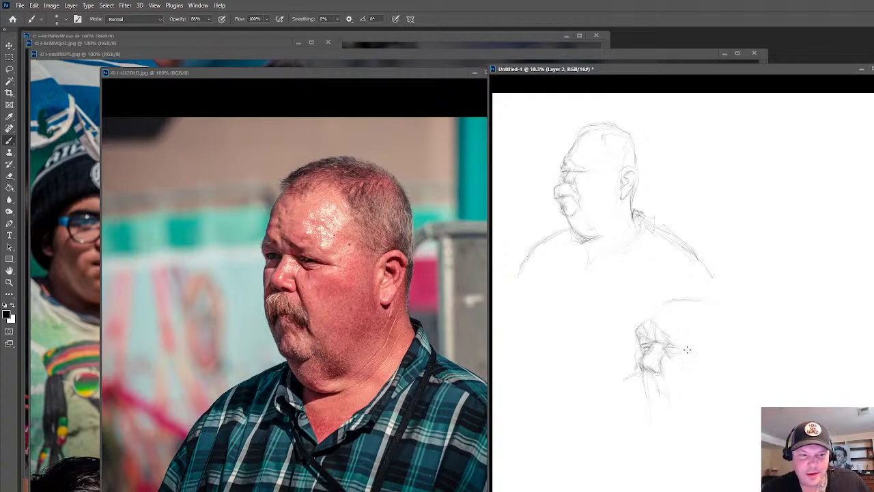
{"action": "mouse_move", "coordinate": [688, 349]}
{"action": "left_mouse_down"}
{"action": "mouse_move", "coordinate": [680, 348]}
{"action": "mouse_move", "coordinate": [694, 349]}
{"action": "left_mouse_up"}
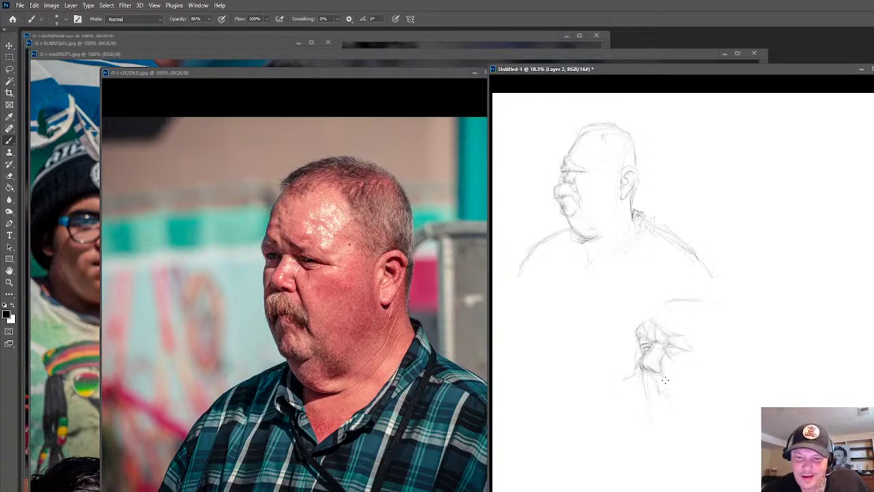
{"action": "left_click_drag", "start_coordinate": [663, 355], "coordinate": [666, 347]}
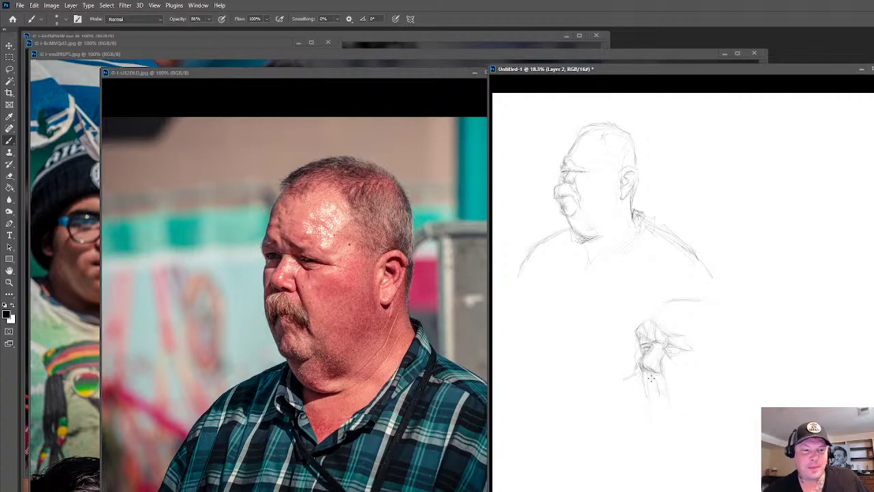
Draw an oversized drooping moustache under the nose with hair strokes and shaded lower ends, plus a long curve for the chin and jaw
{"action": "left_click_drag", "start_coordinate": [618, 374], "coordinate": [636, 377]}
{"action": "left_click_drag", "start_coordinate": [622, 415], "coordinate": [657, 477]}
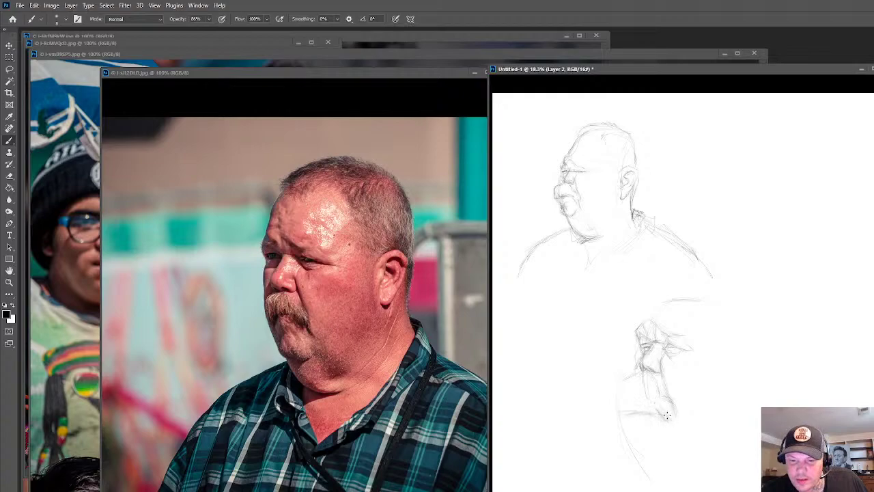
{"action": "left_click_drag", "start_coordinate": [676, 416], "coordinate": [660, 421]}
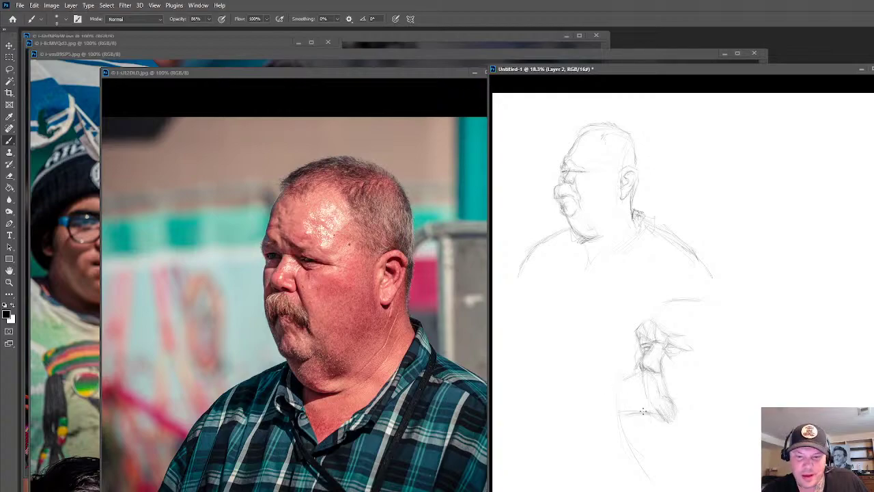
{"action": "left_click_drag", "start_coordinate": [647, 389], "coordinate": [649, 378]}
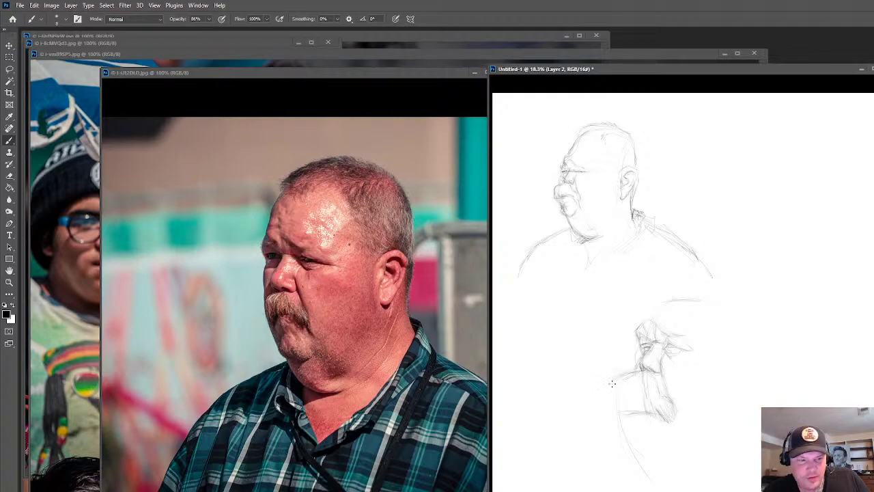
{"action": "left_click_drag", "start_coordinate": [595, 377], "coordinate": [611, 386]}
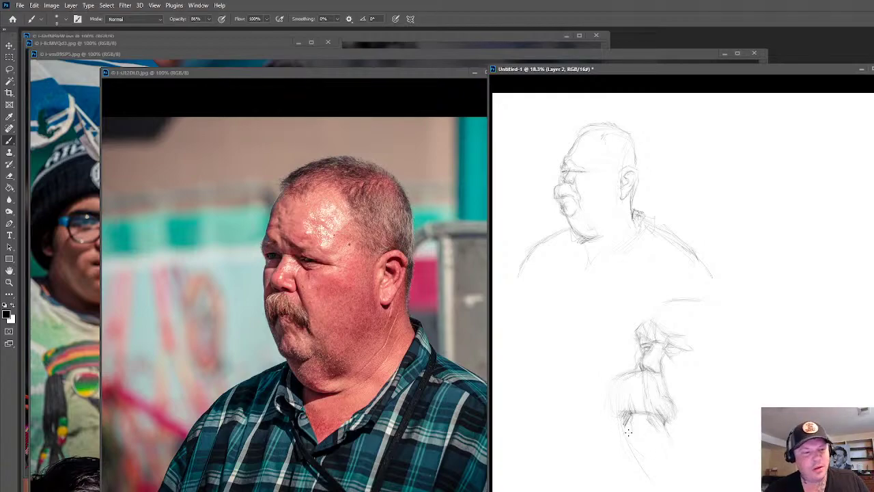
Sketch the lower lip and rounded chin beneath the drooping moustache, erasing the stray jaw lines below the chin
{"action": "mouse_move", "coordinate": [630, 423]}
{"action": "left_mouse_down"}
{"action": "mouse_move", "coordinate": [632, 414]}
{"action": "mouse_move", "coordinate": [632, 432]}
{"action": "left_mouse_up"}
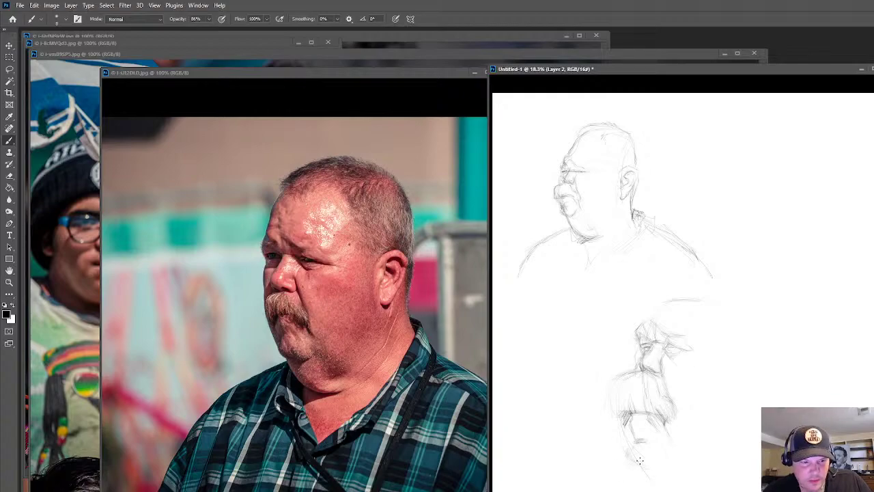
{"action": "mouse_move", "coordinate": [639, 461]}
{"action": "left_mouse_down"}
{"action": "mouse_move", "coordinate": [666, 457]}
{"action": "mouse_move", "coordinate": [651, 466]}
{"action": "left_mouse_up"}
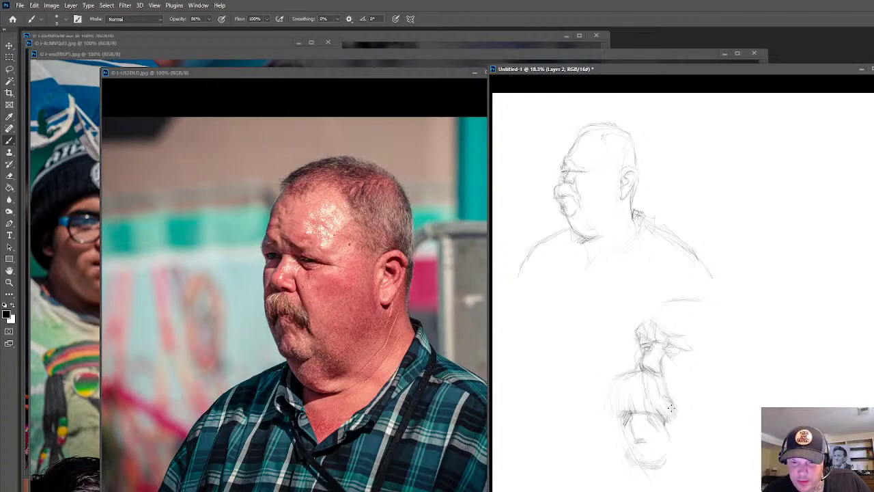
{"action": "mouse_move", "coordinate": [650, 470]}
{"action": "left_mouse_down"}
{"action": "mouse_move", "coordinate": [630, 438]}
{"action": "mouse_move", "coordinate": [651, 431]}
{"action": "mouse_move", "coordinate": [661, 410]}
{"action": "mouse_move", "coordinate": [647, 470]}
{"action": "left_mouse_up"}
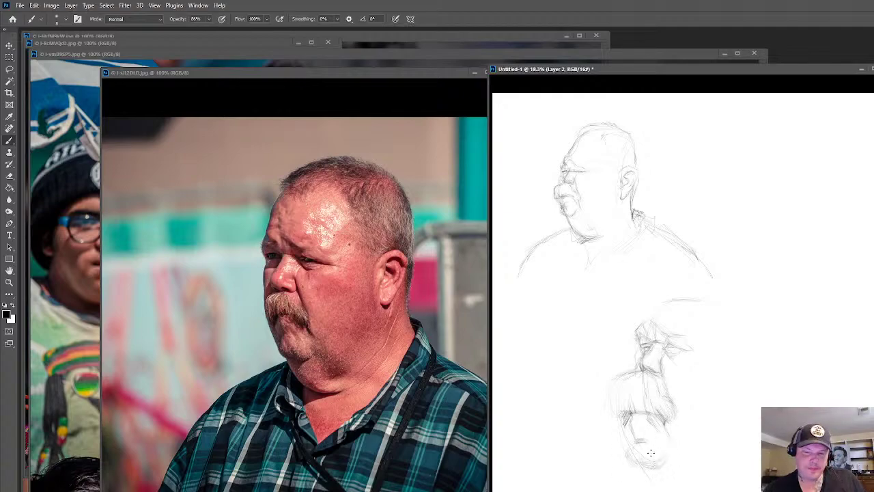
{"action": "left_click_drag", "start_coordinate": [631, 431], "coordinate": [639, 437]}
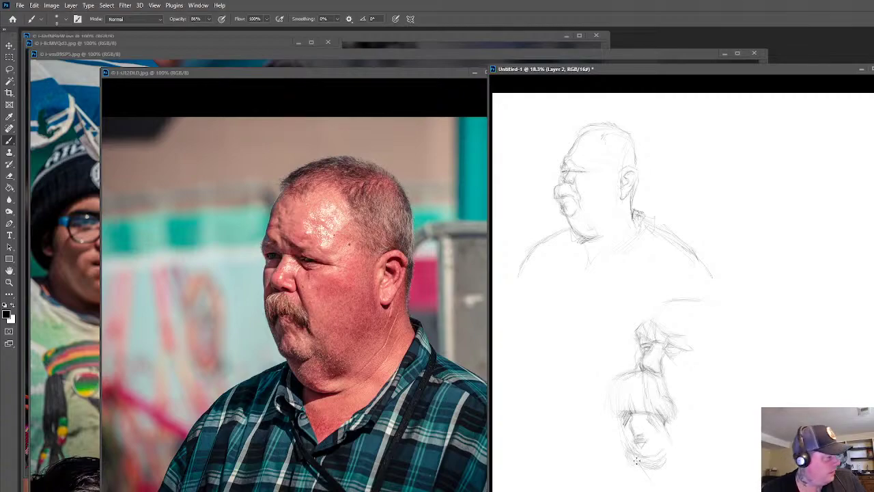
{"action": "key", "text": "e"}
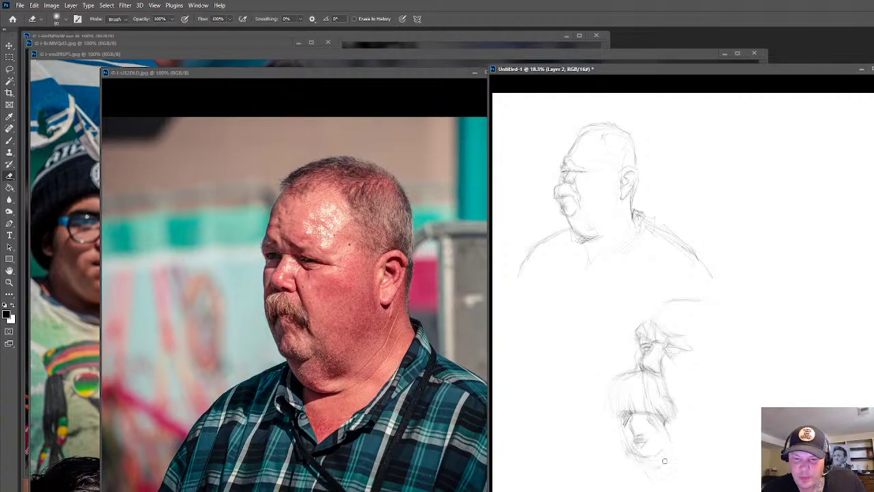
{"action": "key", "text": "b"}
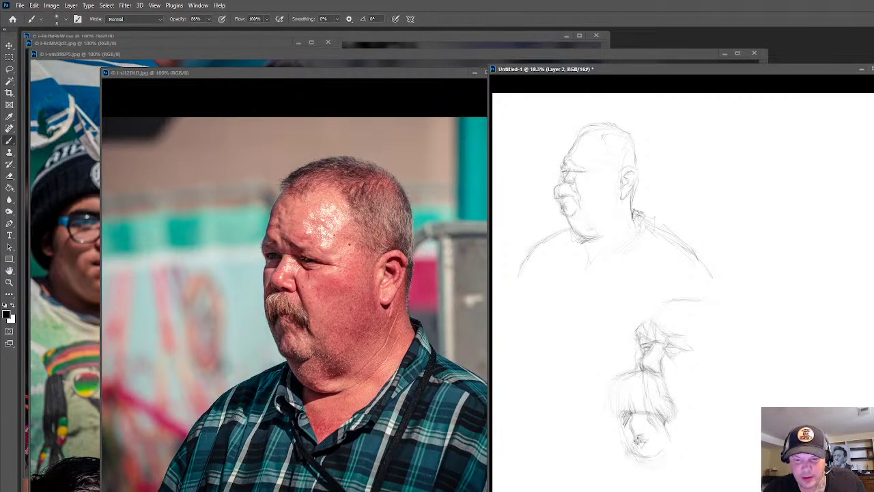
Redraw the chin's lower contour with a firmer curve and clean up the shading inside it with the Eraser
{"action": "left_click_drag", "start_coordinate": [642, 456], "coordinate": [651, 458]}
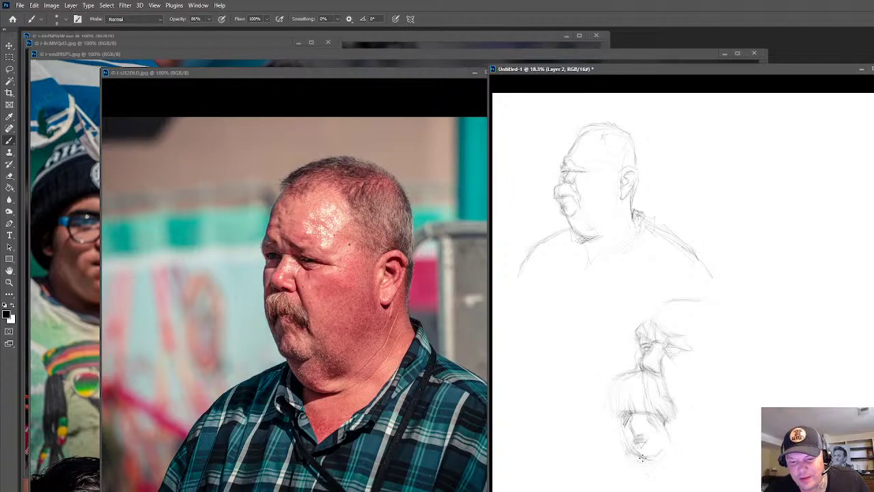
{"action": "left_click_drag", "start_coordinate": [670, 446], "coordinate": [655, 456]}
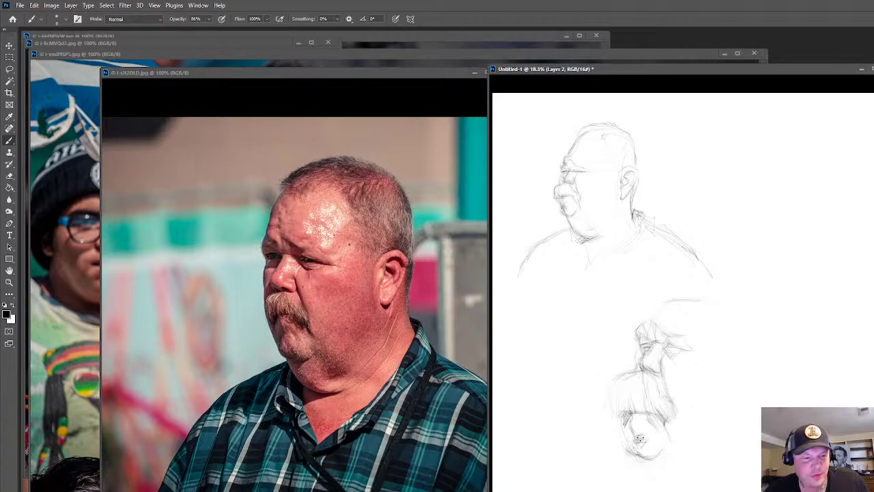
{"action": "key", "text": "e"}
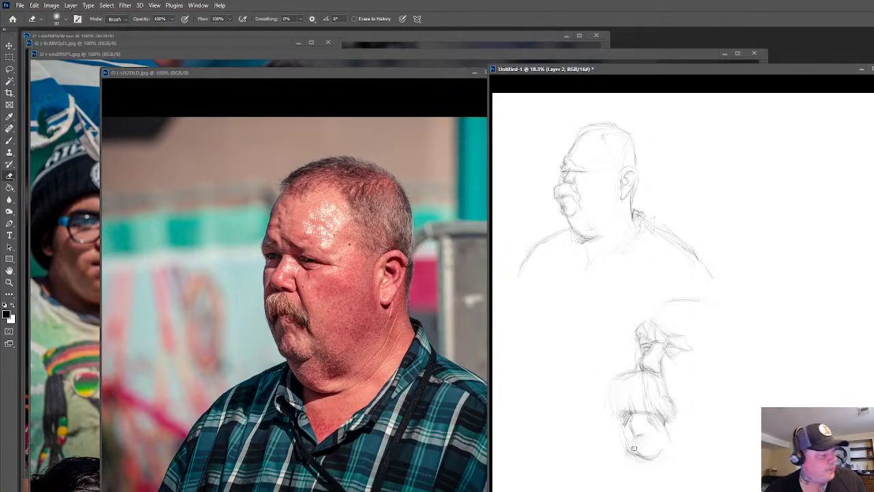
{"action": "key", "text": "b"}
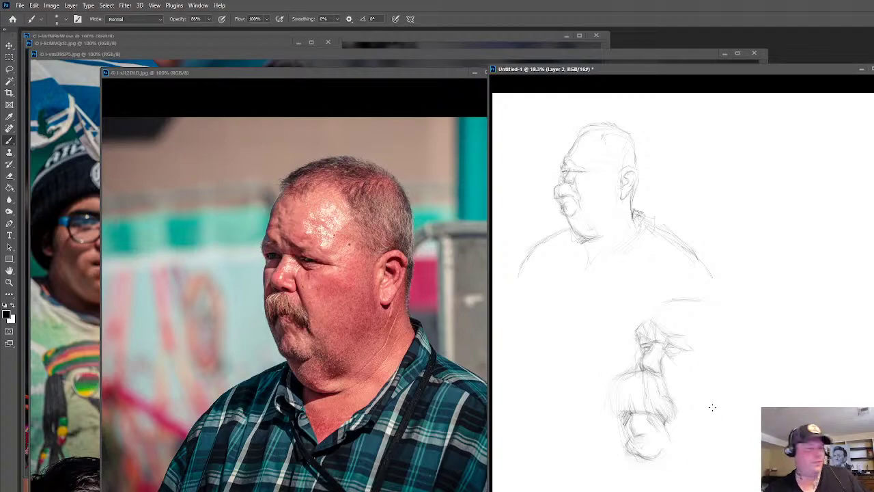
Remove the first bust sketch from view and move the exaggerated portrait up toward the middle of the canvas
{"action": "key", "text": "Delete"}
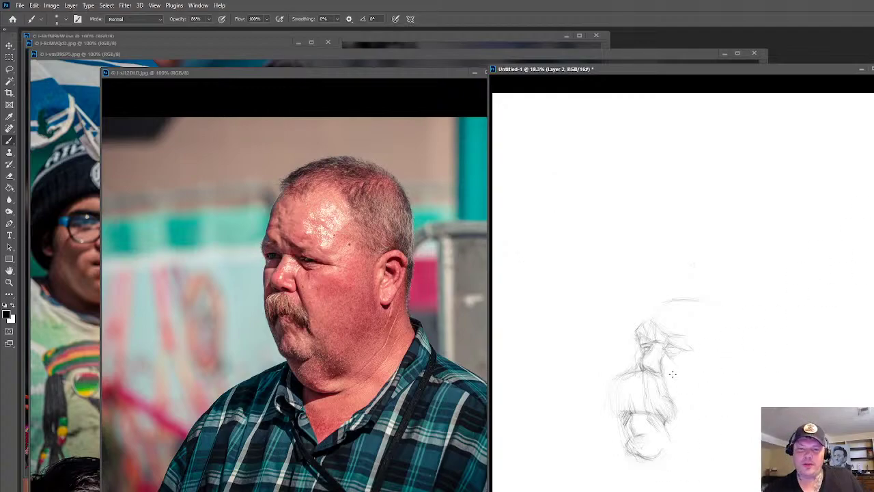
{"action": "key", "text": "v"}
{"action": "left_click_drag", "start_coordinate": [695, 385], "coordinate": [712, 314]}
{"action": "key", "text": "b"}
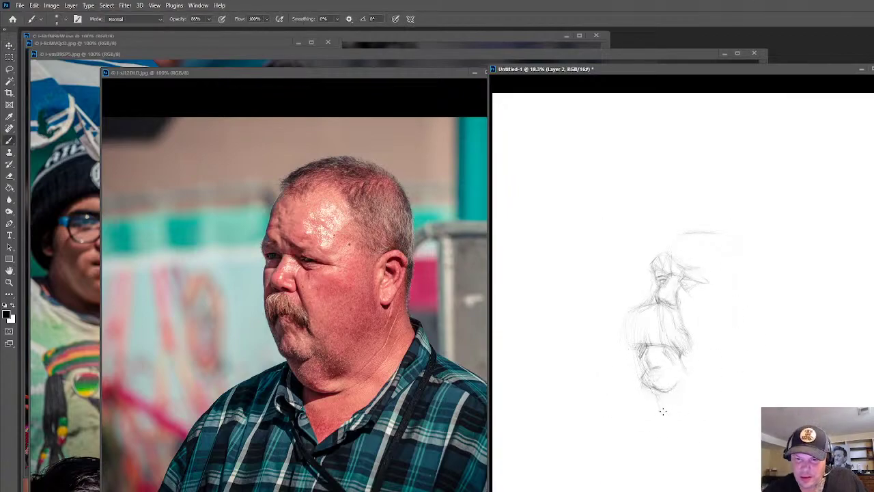
Draw a sweeping double-chin curve below the chin with hatching at its lower end, and shift the portrait slightly left
{"action": "left_click_drag", "start_coordinate": [674, 434], "coordinate": [652, 394]}
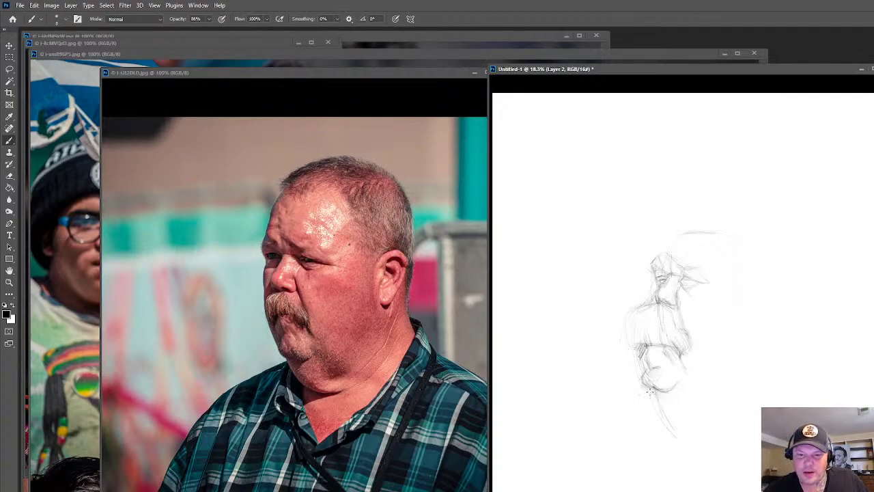
{"action": "mouse_move", "coordinate": [650, 397]}
{"action": "left_mouse_down"}
{"action": "mouse_move", "coordinate": [688, 438]}
{"action": "mouse_move", "coordinate": [717, 449]}
{"action": "mouse_move", "coordinate": [701, 441]}
{"action": "mouse_move", "coordinate": [736, 444]}
{"action": "left_mouse_up"}
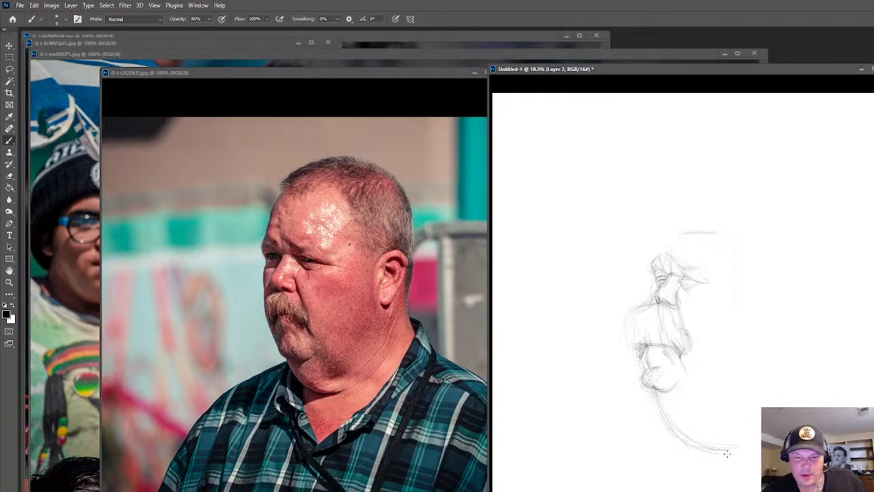
{"action": "mouse_move", "coordinate": [704, 456]}
{"action": "left_mouse_down"}
{"action": "mouse_move", "coordinate": [732, 448]}
{"action": "mouse_move", "coordinate": [685, 454]}
{"action": "mouse_move", "coordinate": [670, 424]}
{"action": "left_mouse_up"}
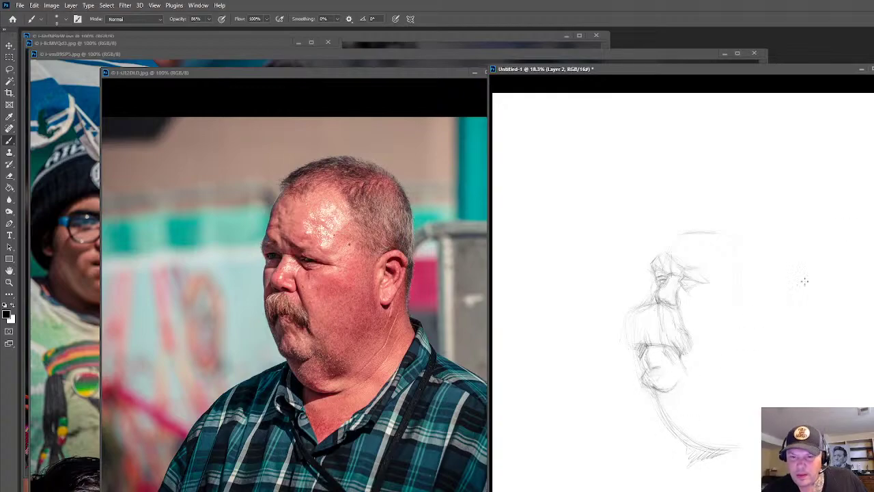
{"action": "key", "text": "v"}
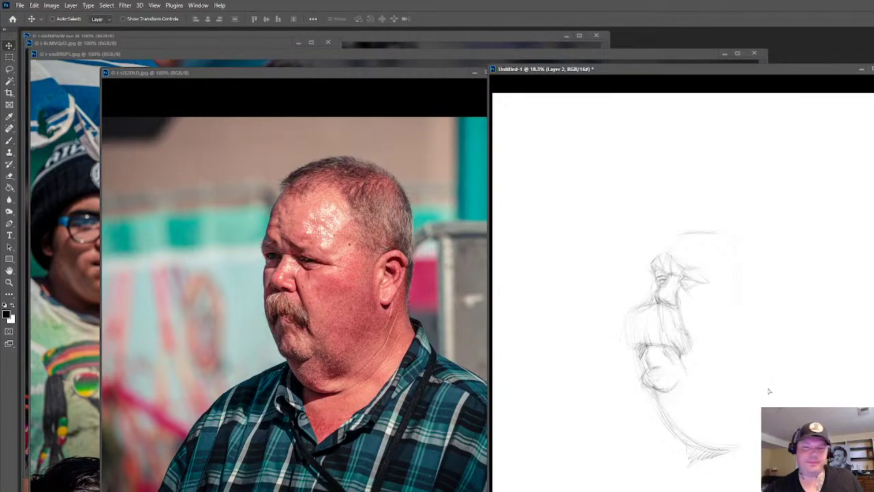
{"action": "left_click_drag", "start_coordinate": [781, 385], "coordinate": [751, 389]}
{"action": "key", "text": "b"}
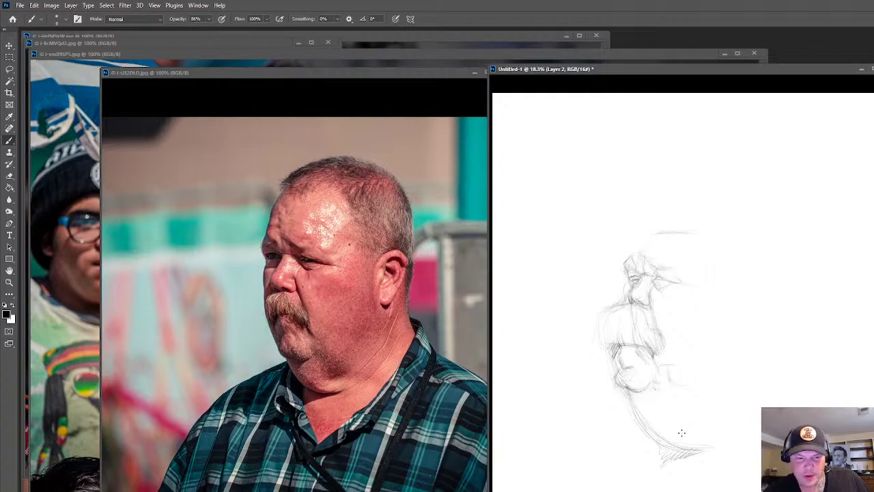
Hatch light shading across the jowl beside the chin and darken the chin's front contour
{"action": "left_click_drag", "start_coordinate": [683, 432], "coordinate": [697, 428]}
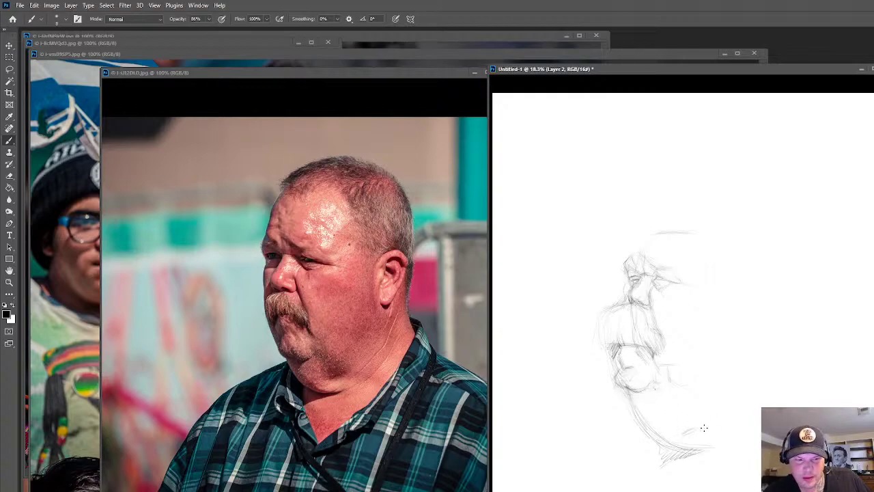
{"action": "mouse_move", "coordinate": [657, 371]}
{"action": "left_mouse_down"}
{"action": "mouse_move", "coordinate": [669, 390]}
{"action": "mouse_move", "coordinate": [680, 391]}
{"action": "mouse_move", "coordinate": [674, 401]}
{"action": "mouse_move", "coordinate": [695, 390]}
{"action": "mouse_move", "coordinate": [679, 419]}
{"action": "mouse_move", "coordinate": [706, 422]}
{"action": "left_mouse_up"}
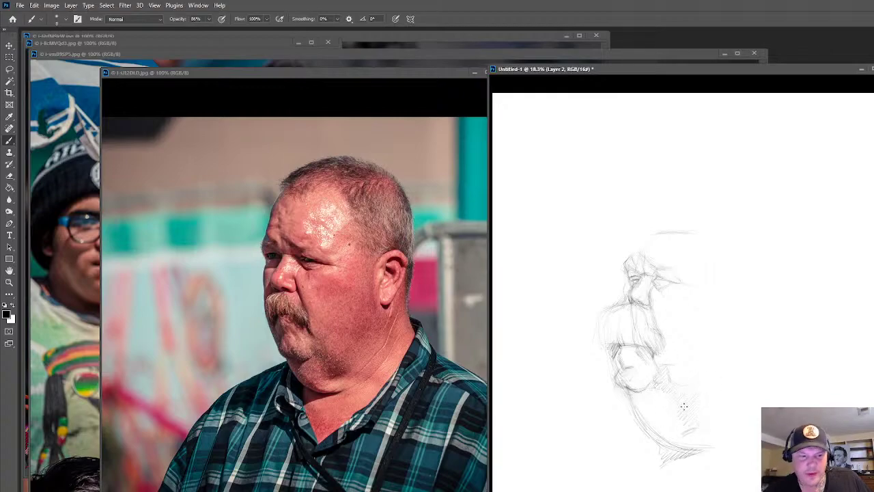
{"action": "mouse_move", "coordinate": [612, 373]}
{"action": "left_mouse_down"}
{"action": "mouse_move", "coordinate": [634, 391]}
{"action": "mouse_move", "coordinate": [620, 386]}
{"action": "mouse_move", "coordinate": [623, 393]}
{"action": "left_mouse_up"}
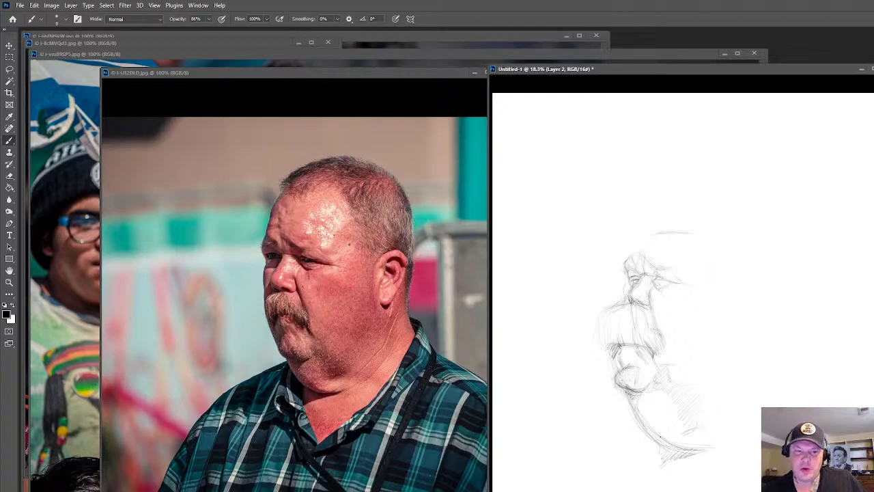
Draw a long slanting line for the back of the neck and fade the old forehead arc with the Eraser
{"action": "left_click_drag", "start_coordinate": [786, 392], "coordinate": [766, 358]}
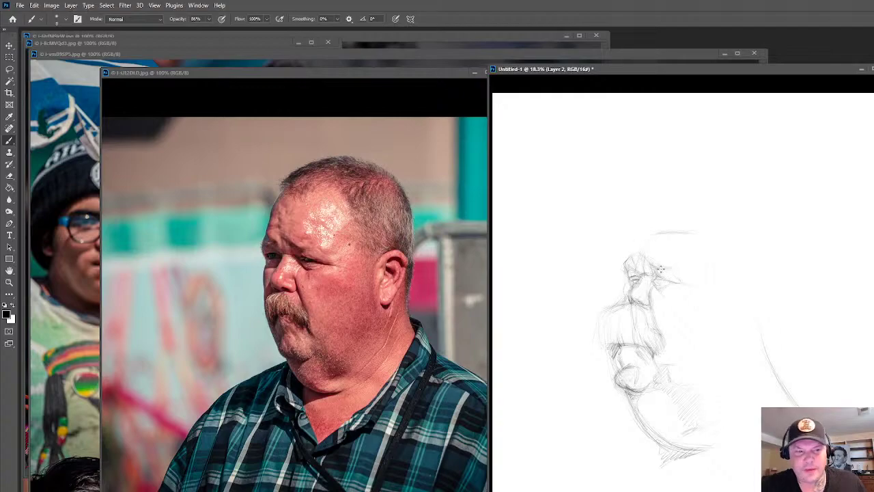
{"action": "left_click_drag", "start_coordinate": [690, 201], "coordinate": [690, 210]}
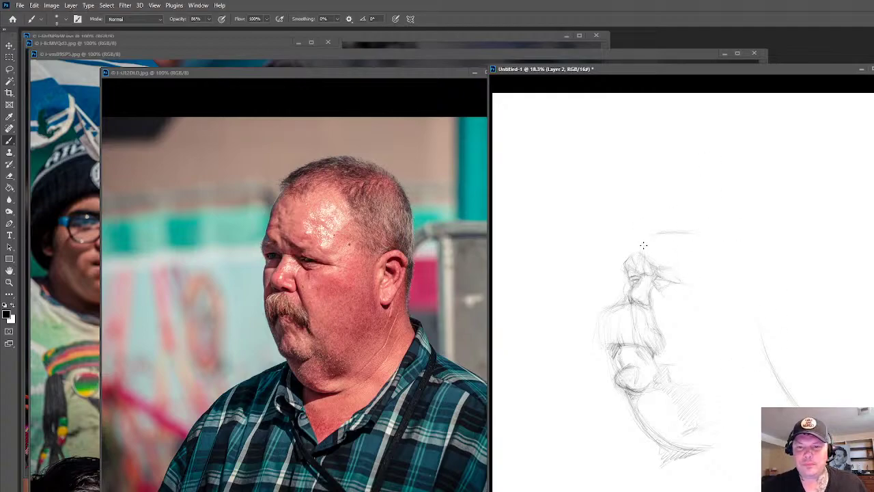
{"action": "key", "text": "e"}
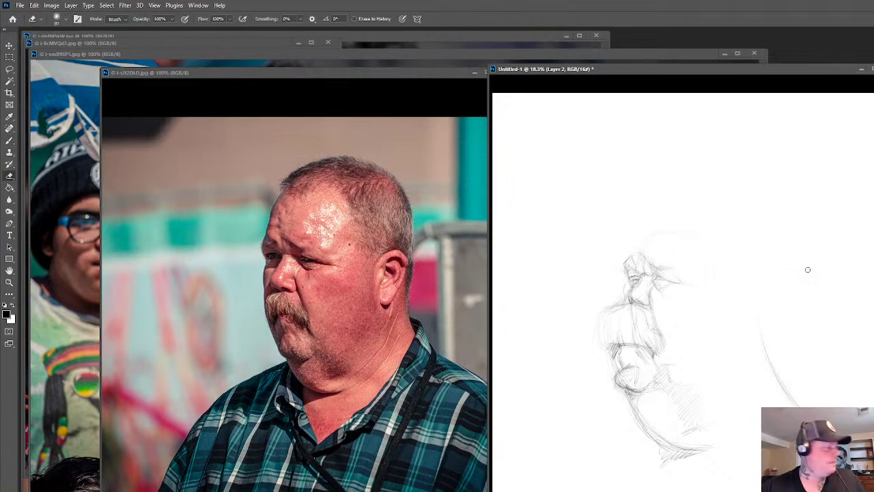
{"action": "key", "text": "b"}
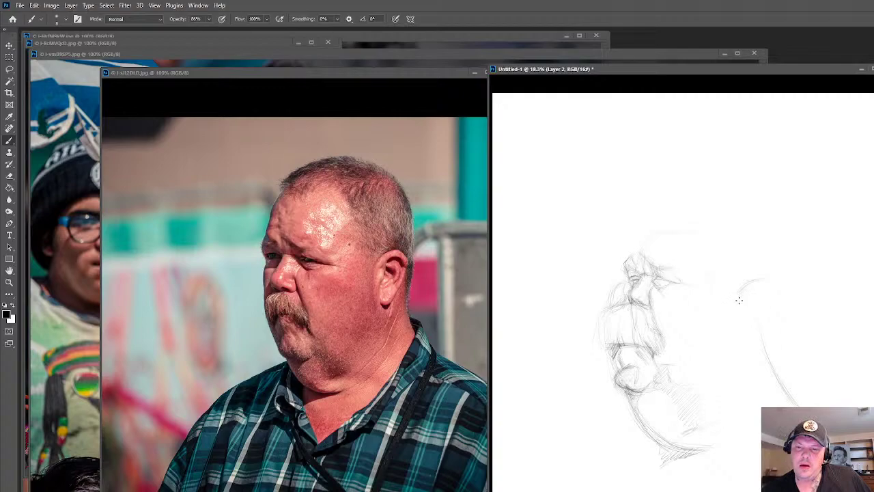
Sketch a large ear above the neck line with its lobe, outer rim and inner folds, and add a second nape curve behind it
{"action": "left_click_drag", "start_coordinate": [763, 278], "coordinate": [736, 290]}
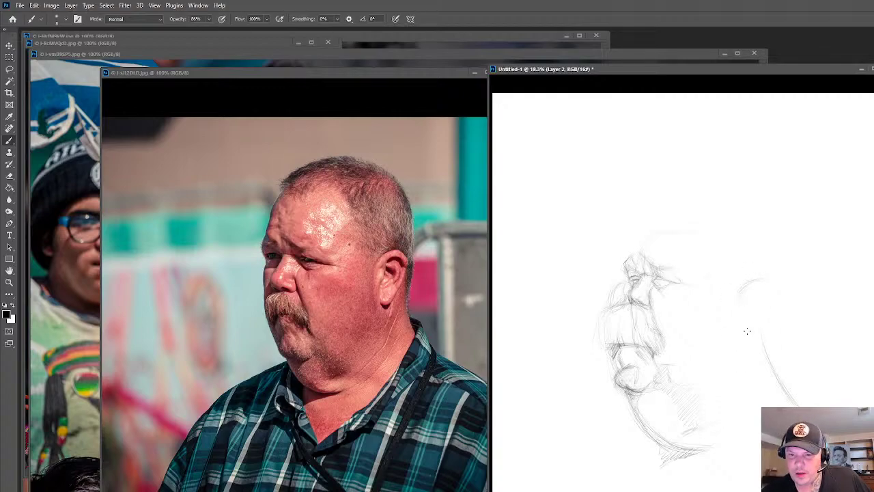
{"action": "left_click_drag", "start_coordinate": [761, 280], "coordinate": [778, 281]}
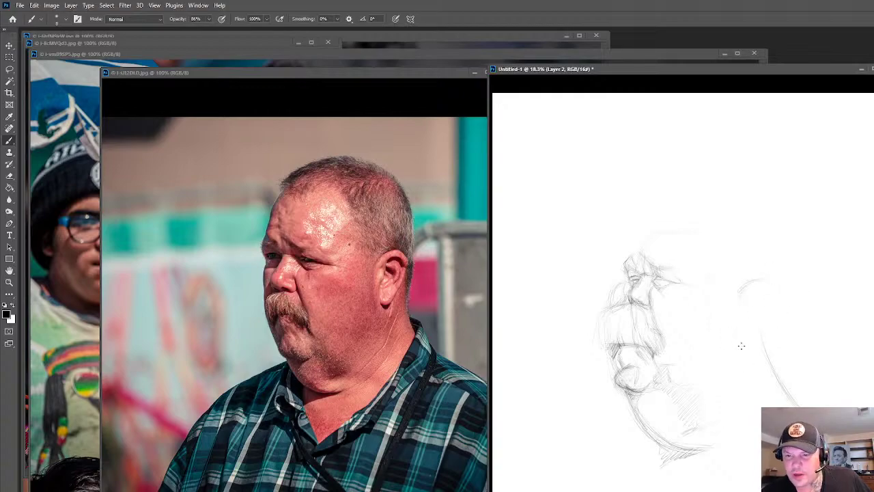
{"action": "left_click_drag", "start_coordinate": [742, 355], "coordinate": [746, 362]}
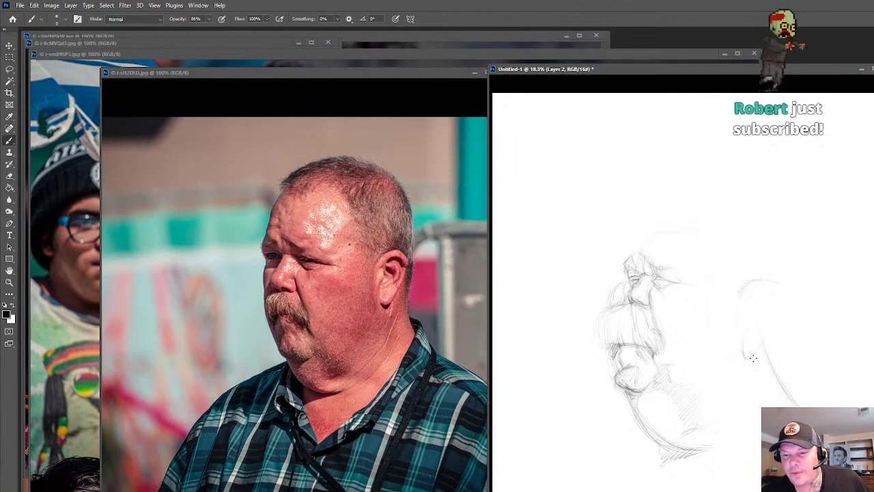
{"action": "left_click_drag", "start_coordinate": [747, 357], "coordinate": [750, 339]}
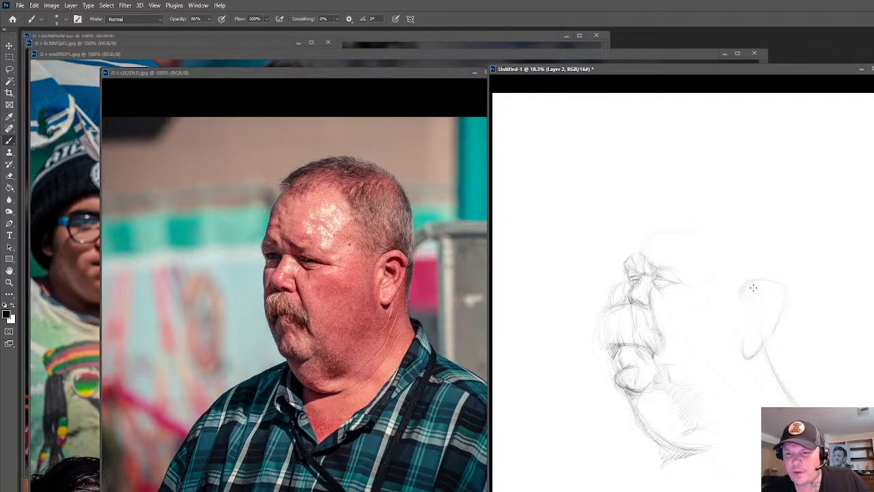
{"action": "left_click_drag", "start_coordinate": [761, 281], "coordinate": [790, 297]}
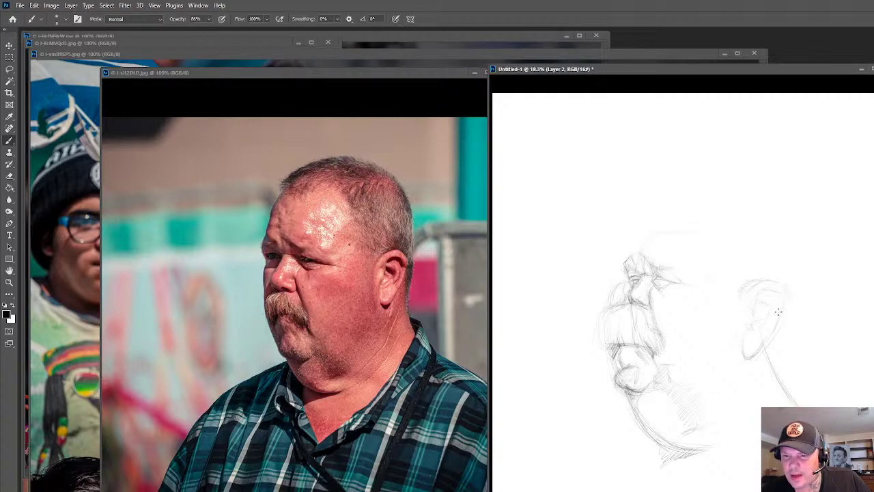
{"action": "mouse_move", "coordinate": [774, 324]}
{"action": "left_mouse_down"}
{"action": "mouse_move", "coordinate": [790, 305]}
{"action": "mouse_move", "coordinate": [769, 340]}
{"action": "left_mouse_up"}
{"action": "mouse_move", "coordinate": [790, 306]}
{"action": "left_mouse_down"}
{"action": "mouse_move", "coordinate": [771, 336]}
{"action": "mouse_move", "coordinate": [786, 316]}
{"action": "left_mouse_up"}
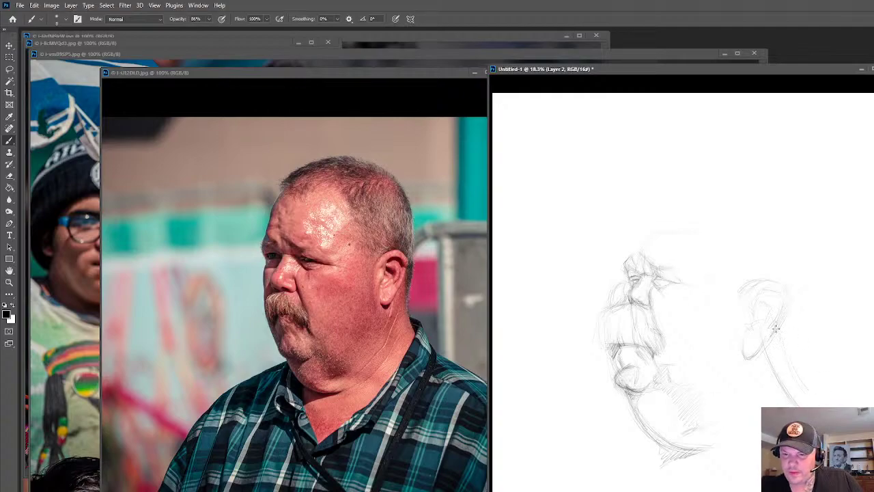
{"action": "left_click_drag", "start_coordinate": [783, 345], "coordinate": [832, 401]}
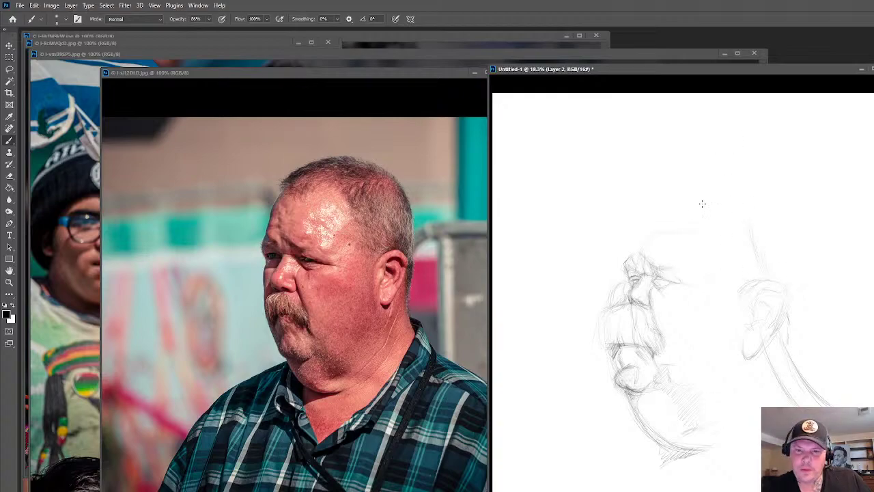
Draw the skull outline from the forehead over the crown to the ear, with short hair strokes along the top and back
{"action": "mouse_move", "coordinate": [707, 206]}
{"action": "left_mouse_down"}
{"action": "mouse_move", "coordinate": [742, 214]}
{"action": "mouse_move", "coordinate": [677, 210]}
{"action": "mouse_move", "coordinate": [689, 208]}
{"action": "mouse_move", "coordinate": [670, 219]}
{"action": "mouse_move", "coordinate": [704, 205]}
{"action": "mouse_move", "coordinate": [733, 208]}
{"action": "left_mouse_up"}
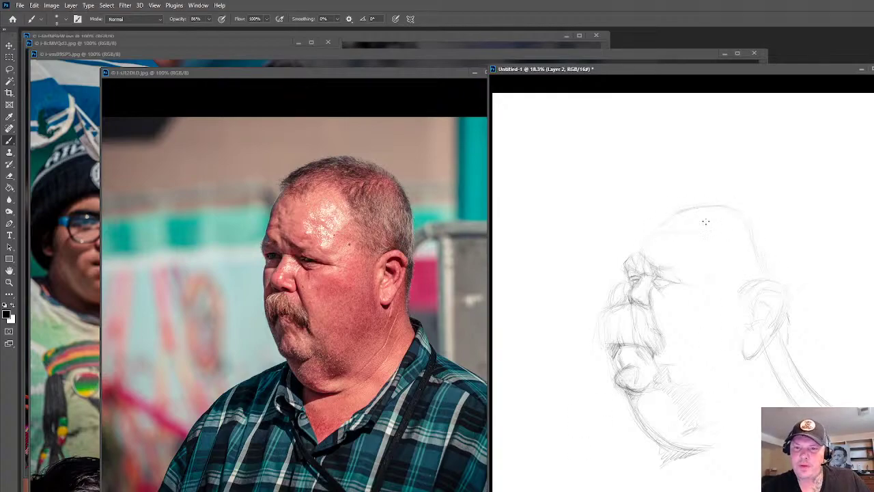
{"action": "left_click_drag", "start_coordinate": [657, 217], "coordinate": [671, 218]}
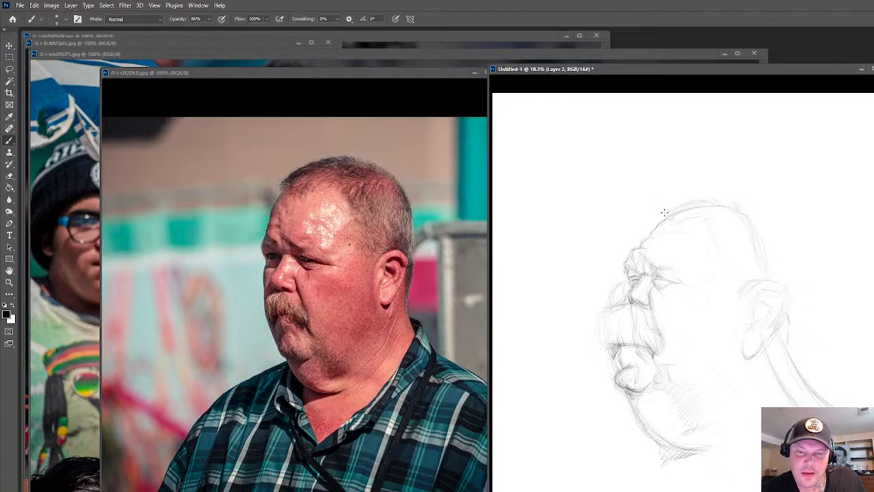
{"action": "left_click_drag", "start_coordinate": [716, 202], "coordinate": [670, 214]}
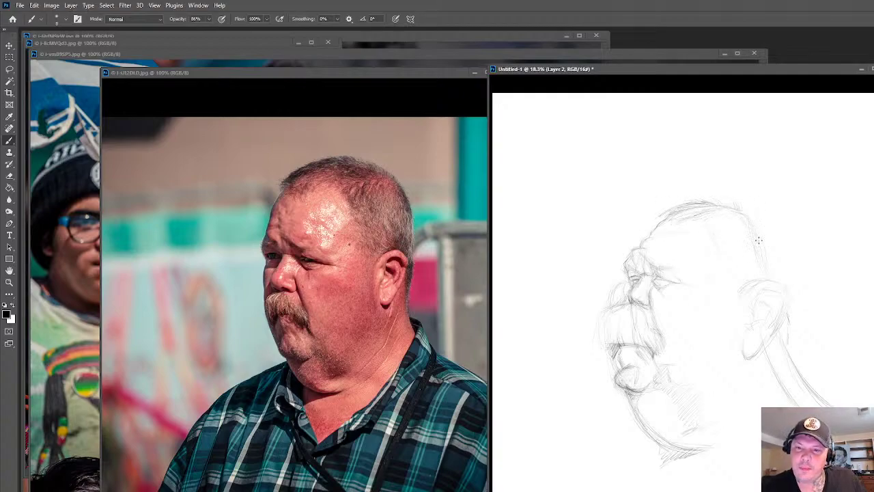
{"action": "left_click_drag", "start_coordinate": [755, 228], "coordinate": [766, 264]}
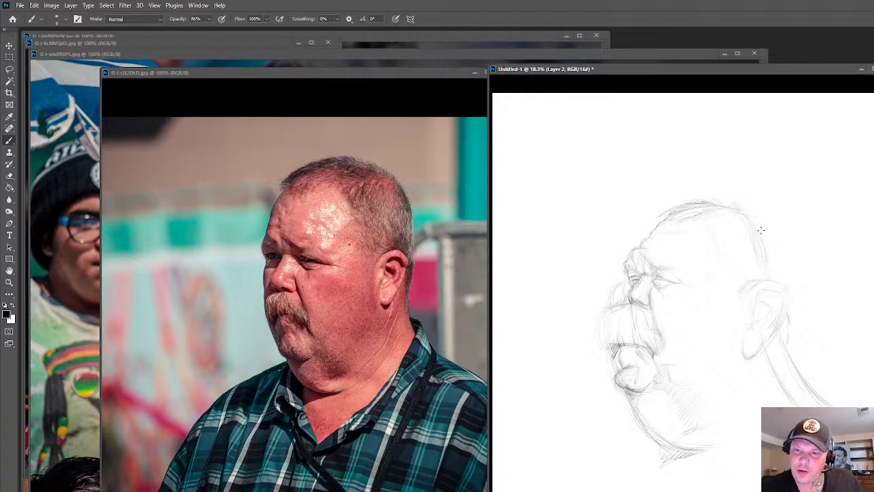
Draw the back of the skull down to the ear and darken the ear's lower rear edge where it meets the neck
{"action": "left_click_drag", "start_coordinate": [754, 209], "coordinate": [764, 267]}
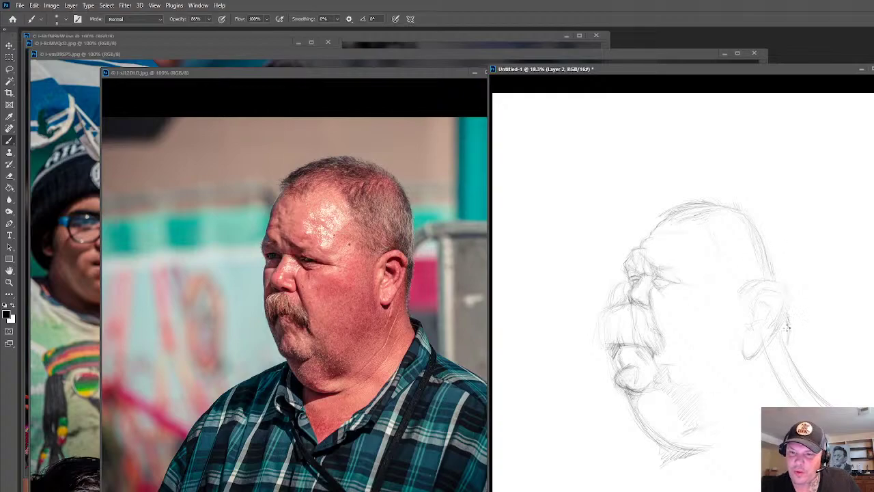
{"action": "key", "text": "e"}
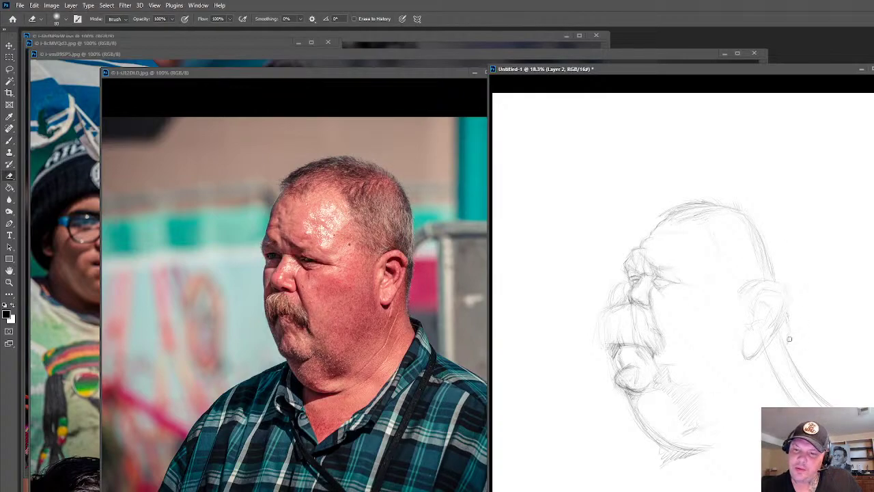
{"action": "key", "text": "b"}
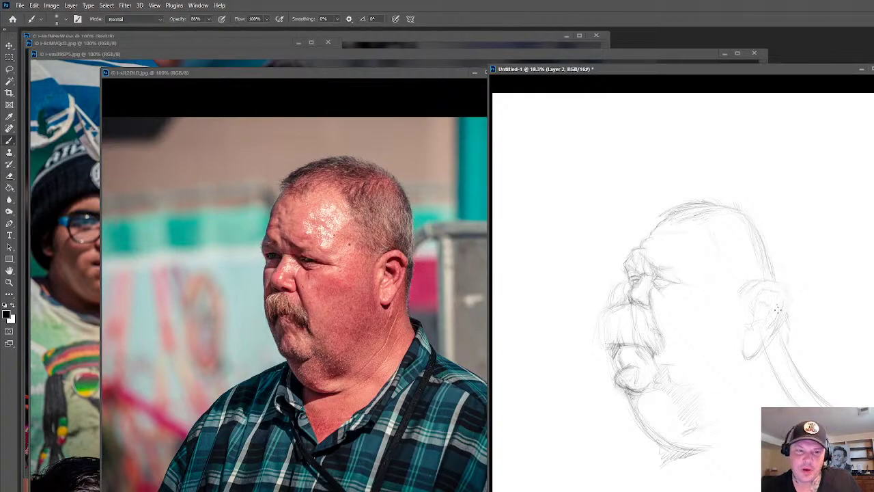
{"action": "mouse_move", "coordinate": [787, 314]}
{"action": "left_mouse_down"}
{"action": "mouse_move", "coordinate": [785, 346]}
{"action": "mouse_move", "coordinate": [782, 325]}
{"action": "left_mouse_up"}
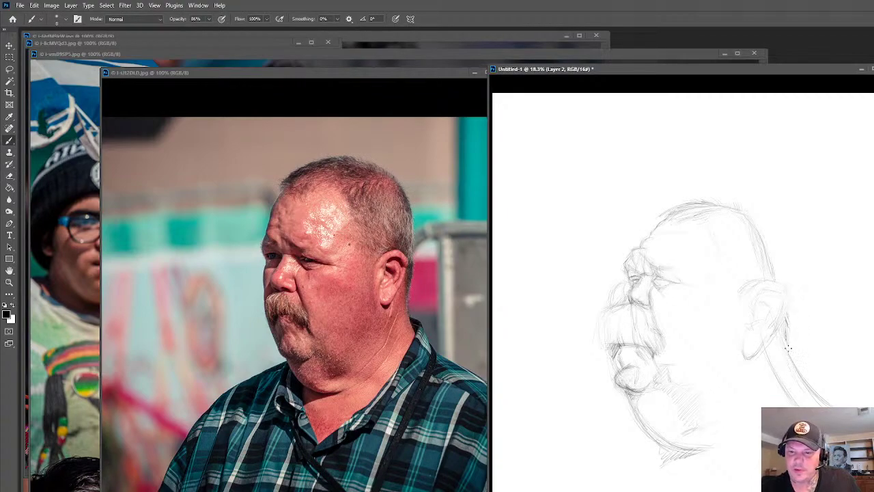
Reposition the whole caricature sketch higher on the canvas and slightly toward its front side
{"action": "key", "text": "v"}
{"action": "left_click_drag", "start_coordinate": [777, 385], "coordinate": [759, 339]}
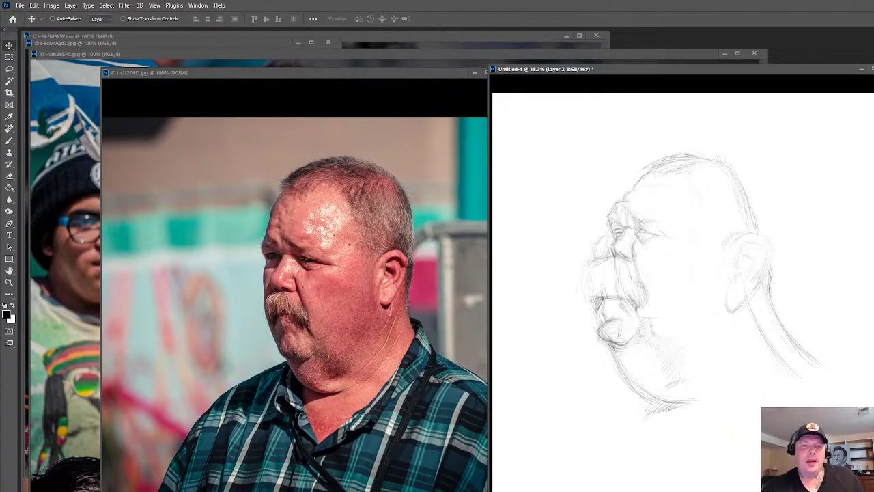
{"action": "key", "text": "b"}
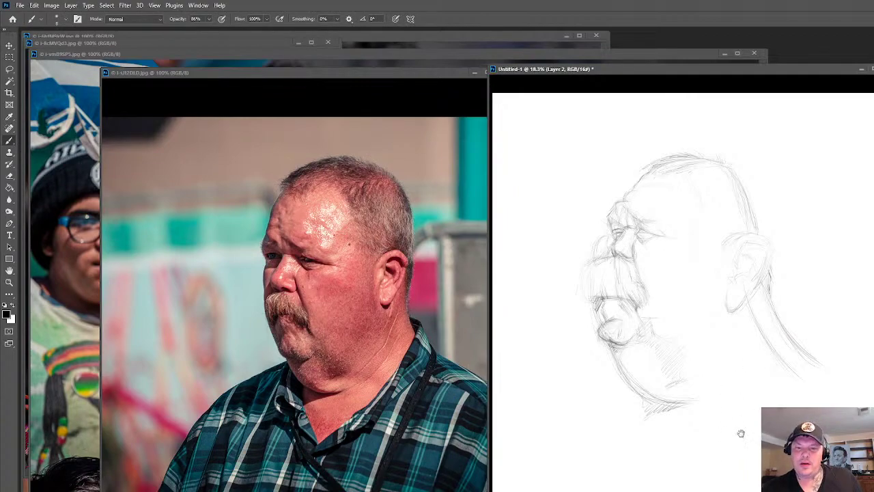
{"action": "key", "text": "v"}
{"action": "mouse_move", "coordinate": [730, 413]}
{"action": "left_mouse_down"}
{"action": "mouse_move", "coordinate": [746, 409]}
{"action": "mouse_move", "coordinate": [742, 424]}
{"action": "left_mouse_up"}
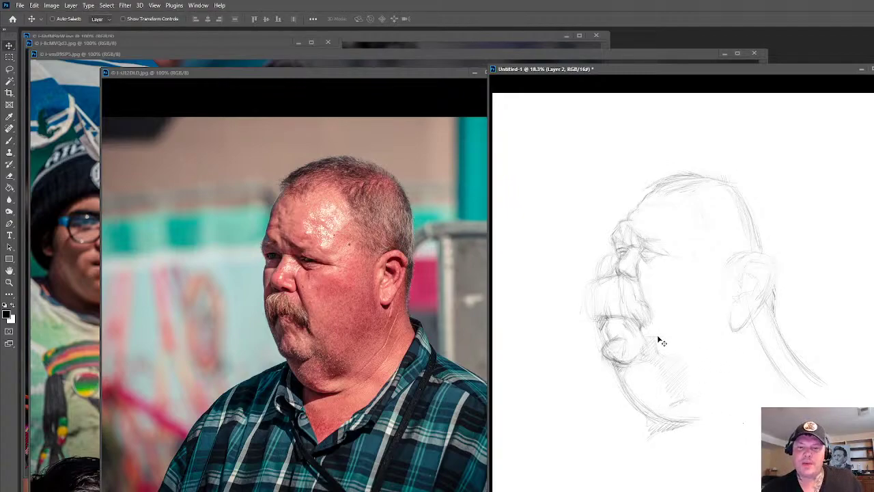
{"action": "key", "text": "b"}
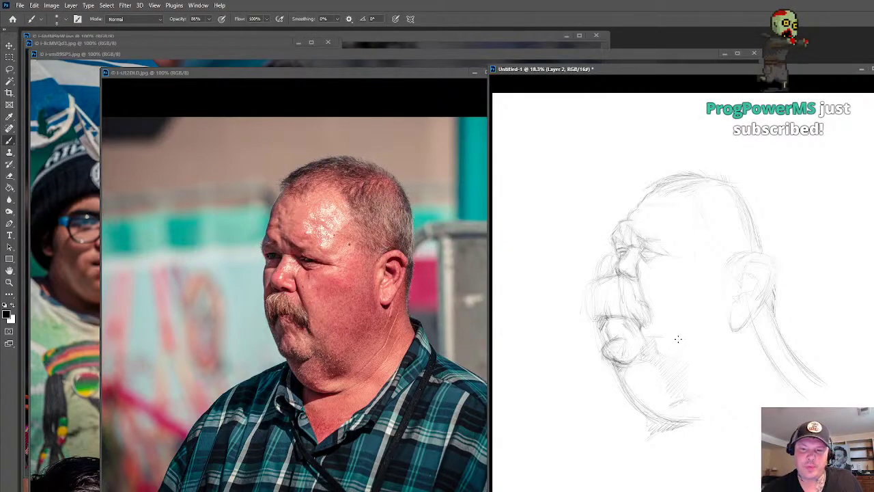
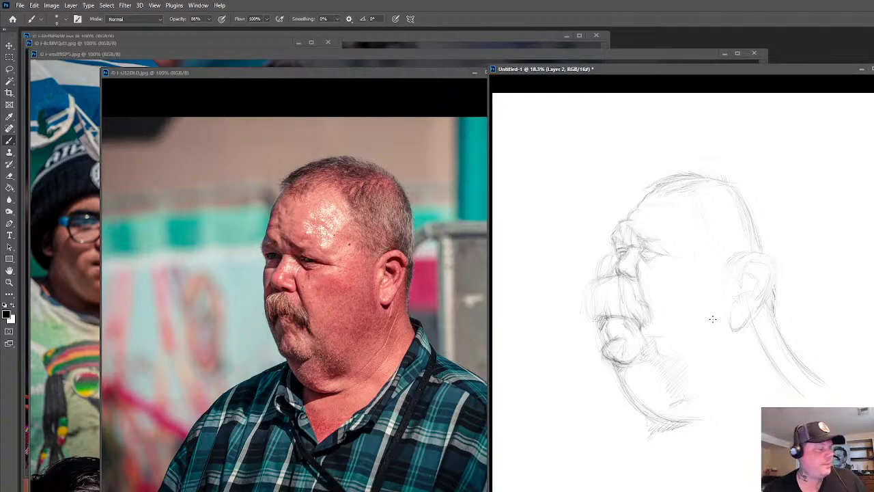
Duplicate Layer 2, lasso the lower moustache, mouth and chin on the copy, and move that area down to lengthen the face
{"action": "key", "text": "l"}
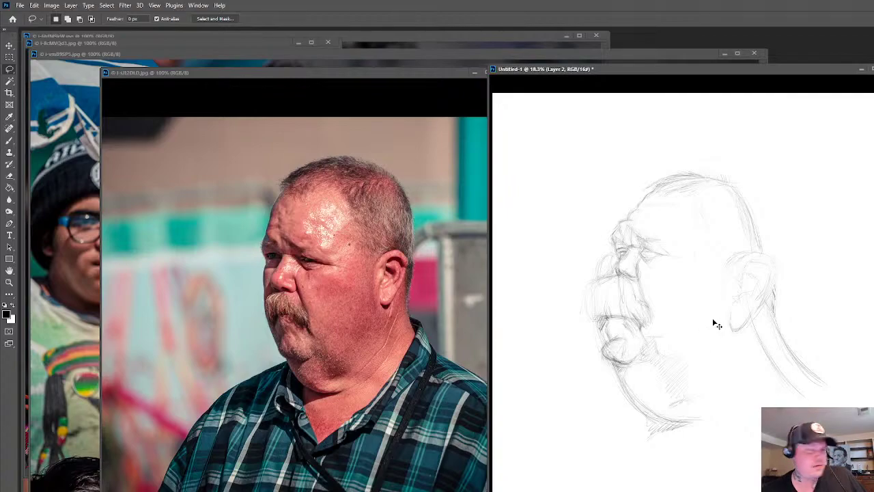
{"action": "key", "text": "ctrl+j"}
{"action": "key", "text": "5"}
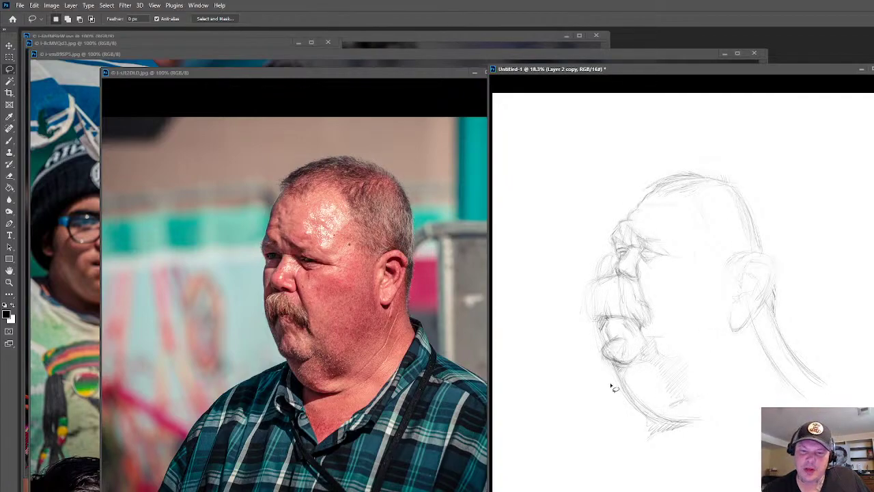
{"action": "mouse_move", "coordinate": [599, 361]}
{"action": "left_mouse_down"}
{"action": "mouse_move", "coordinate": [673, 356]}
{"action": "mouse_move", "coordinate": [660, 312]}
{"action": "mouse_move", "coordinate": [603, 299]}
{"action": "mouse_move", "coordinate": [573, 315]}
{"action": "mouse_move", "coordinate": [587, 357]}
{"action": "left_mouse_up"}
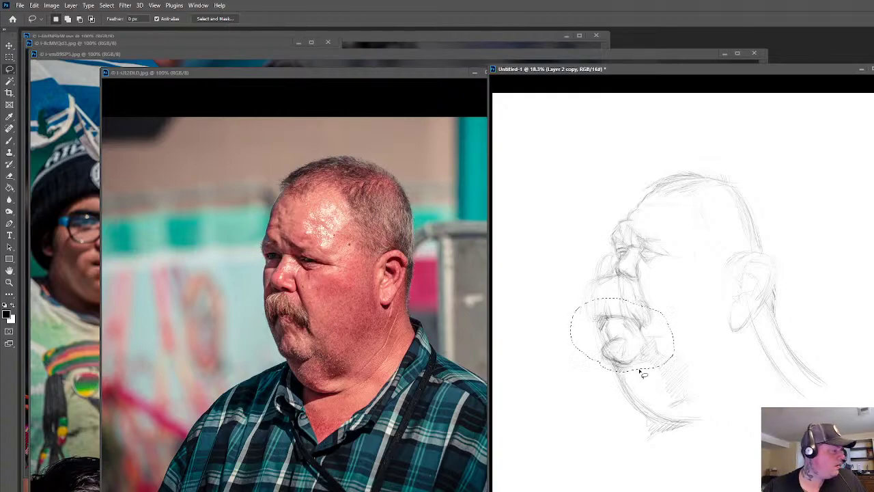
{"action": "key", "text": "v"}
{"action": "left_click_drag", "start_coordinate": [664, 367], "coordinate": [658, 374]}
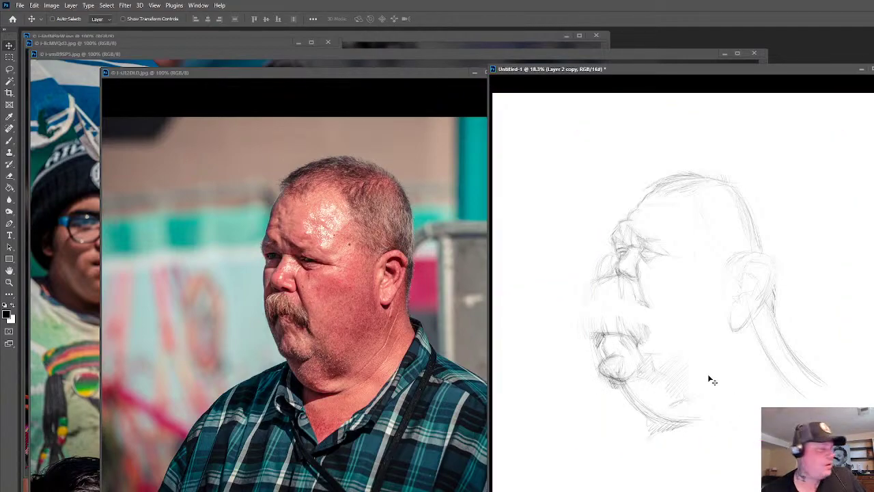
Lasso the upper moustache and nose base and nudge them down and forward toward the shifted mouth
{"action": "key", "text": "l"}
{"action": "mouse_move", "coordinate": [581, 307]}
{"action": "left_mouse_down"}
{"action": "mouse_move", "coordinate": [656, 308]}
{"action": "mouse_move", "coordinate": [656, 290]}
{"action": "mouse_move", "coordinate": [641, 267]}
{"action": "mouse_move", "coordinate": [592, 276]}
{"action": "left_mouse_up"}
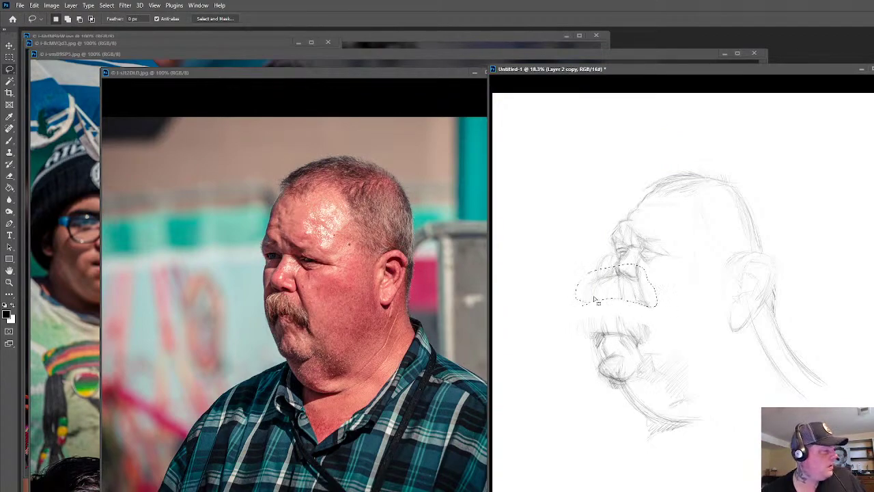
{"action": "key", "text": "v"}
{"action": "key", "text": "shift+Down"}
{"action": "key", "text": "shift+Down"}
{"action": "key", "text": "shift+Left"}
{"action": "key", "text": "shift+Left"}
{"action": "key", "text": "shift+Left"}
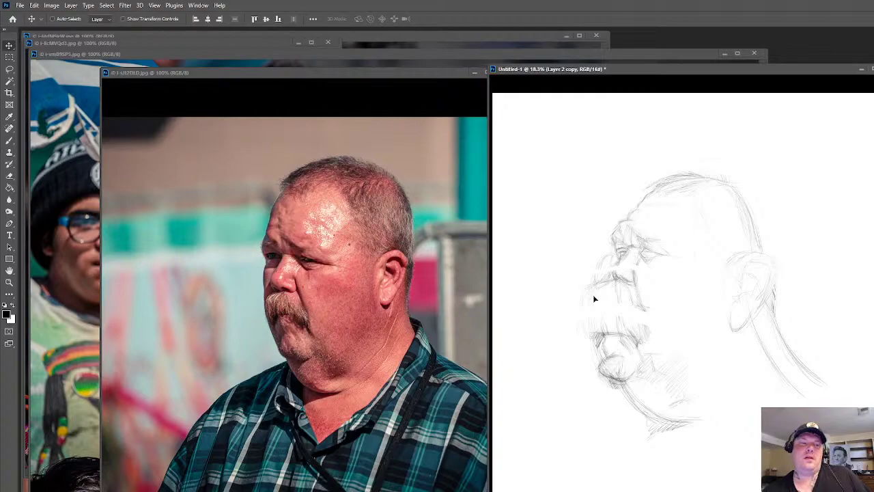
Clean up and redraw the nose tip, and rebuild the moustache as one large bulging shape joining its separated halves
{"action": "key", "text": "e"}
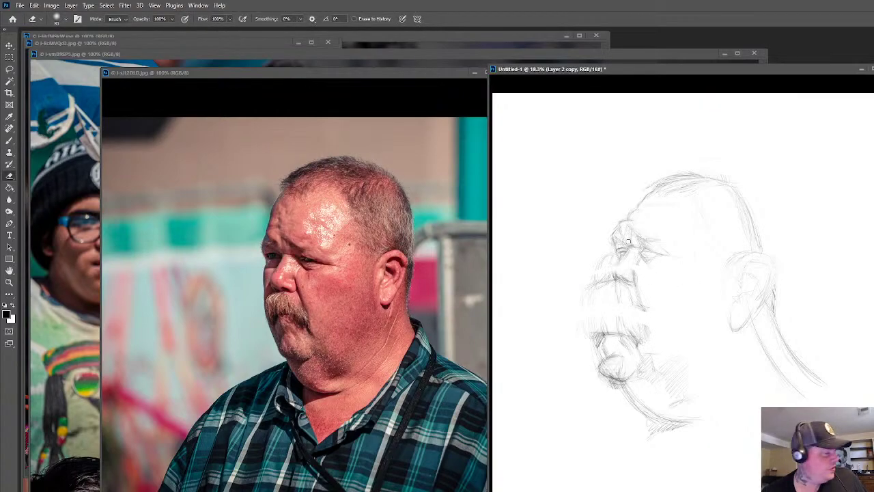
{"action": "key", "text": "b"}
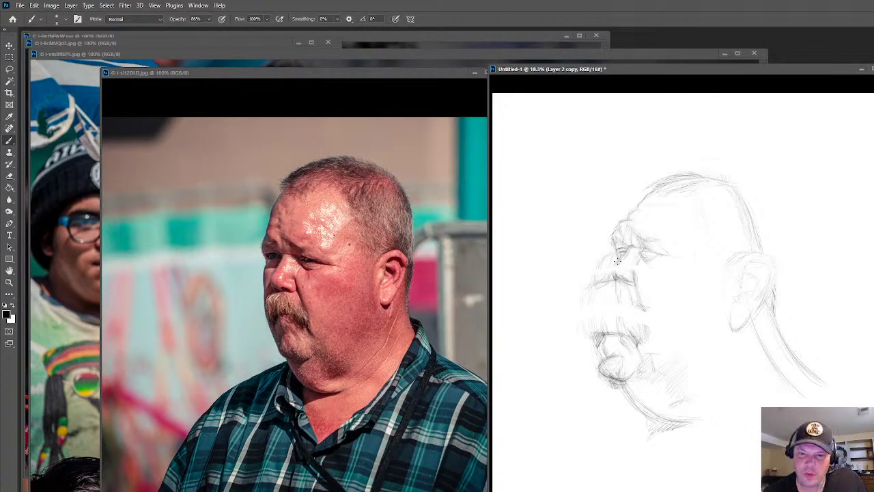
{"action": "left_click_drag", "start_coordinate": [615, 261], "coordinate": [609, 267]}
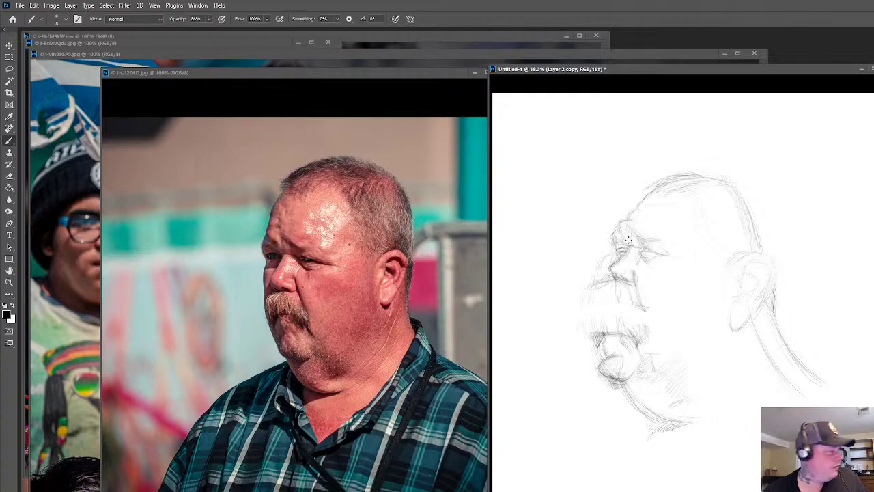
{"action": "key", "text": "e"}
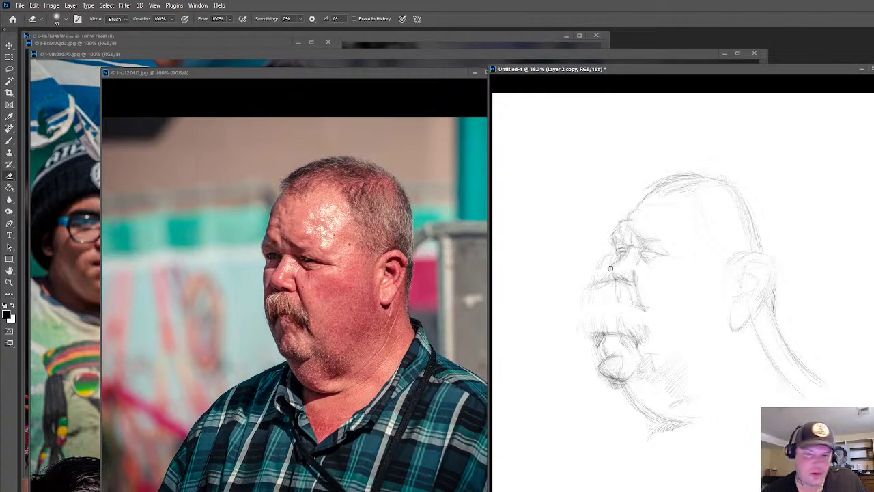
{"action": "key", "text": "b"}
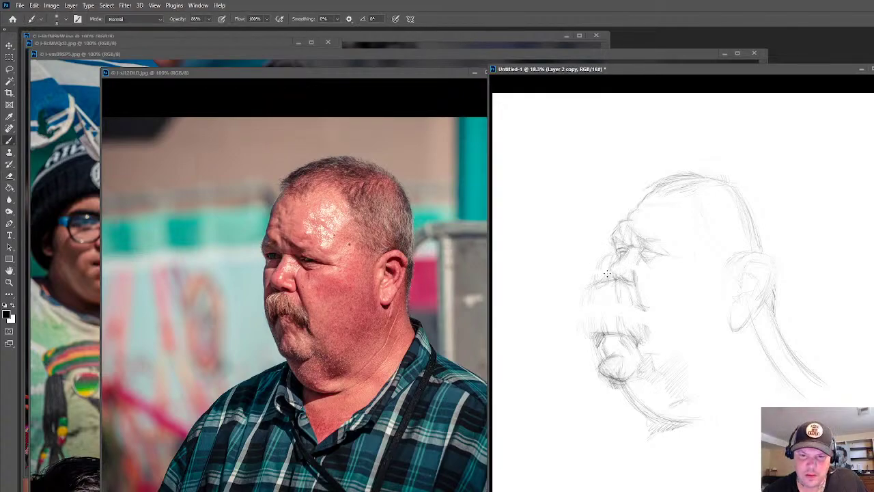
{"action": "left_click_drag", "start_coordinate": [617, 260], "coordinate": [611, 284]}
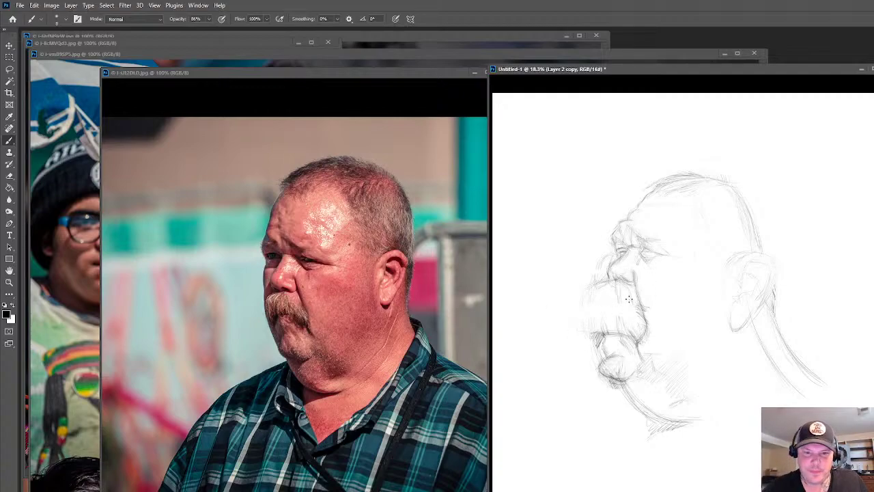
{"action": "mouse_move", "coordinate": [626, 295]}
{"action": "left_mouse_down"}
{"action": "mouse_move", "coordinate": [602, 331]}
{"action": "mouse_move", "coordinate": [601, 310]}
{"action": "mouse_move", "coordinate": [604, 330]}
{"action": "mouse_move", "coordinate": [594, 319]}
{"action": "mouse_move", "coordinate": [605, 338]}
{"action": "mouse_move", "coordinate": [596, 347]}
{"action": "mouse_move", "coordinate": [592, 339]}
{"action": "left_mouse_up"}
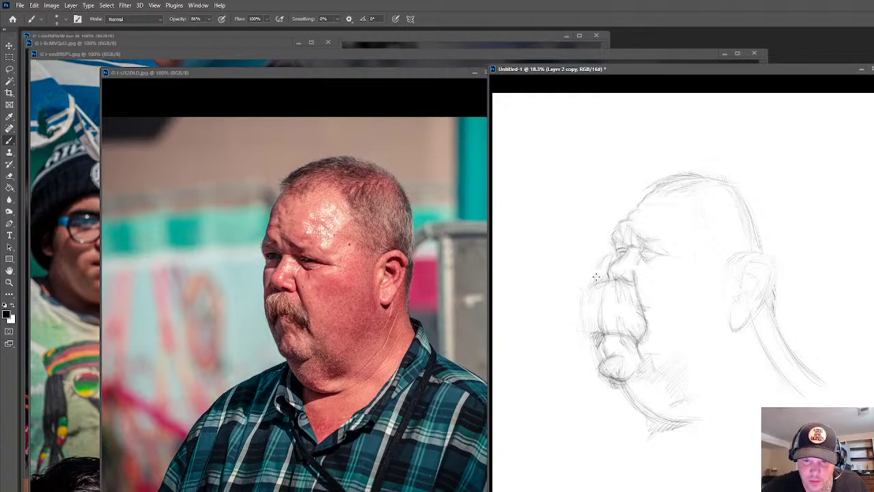
{"action": "left_click_drag", "start_coordinate": [602, 278], "coordinate": [585, 287]}
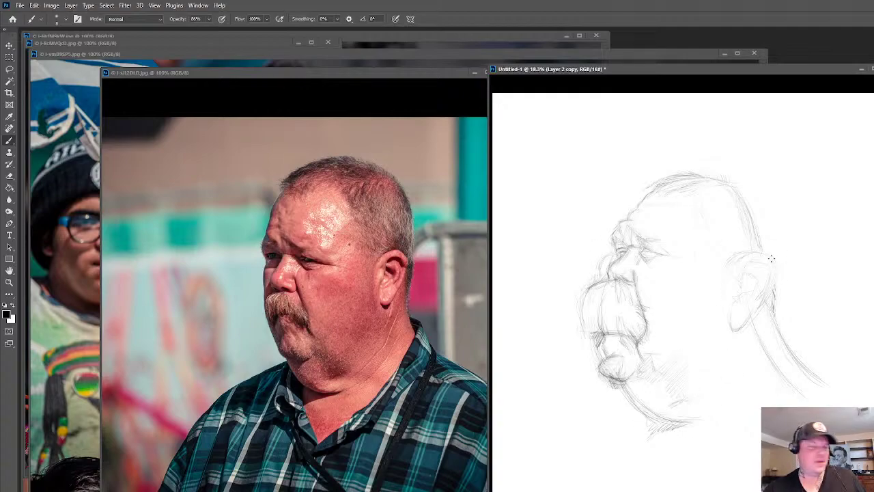
Lasso the top of the head, move it straight up to raise the skull, and clear the selection
{"action": "key", "text": "l"}
{"action": "mouse_move", "coordinate": [639, 197]}
{"action": "left_mouse_down"}
{"action": "mouse_move", "coordinate": [739, 223]}
{"action": "mouse_move", "coordinate": [791, 206]}
{"action": "mouse_move", "coordinate": [697, 156]}
{"action": "left_mouse_up"}
{"action": "key", "text": "v"}
{"action": "left_click_drag", "start_coordinate": [782, 209], "coordinate": [785, 185]}
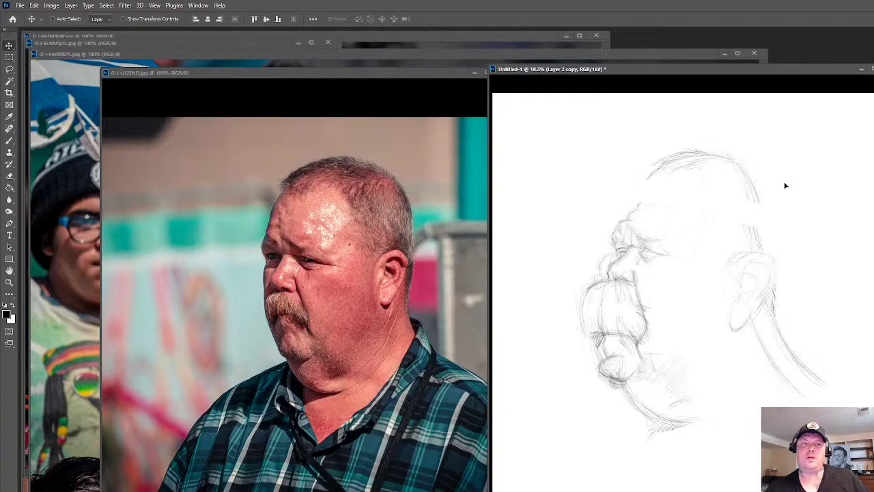
{"action": "key", "text": "ctrl+d"}
Erase the cut skull line ends and the inner neck line, and redraw the forehead and back-of-head contours across the gaps
{"action": "key", "text": "e"}
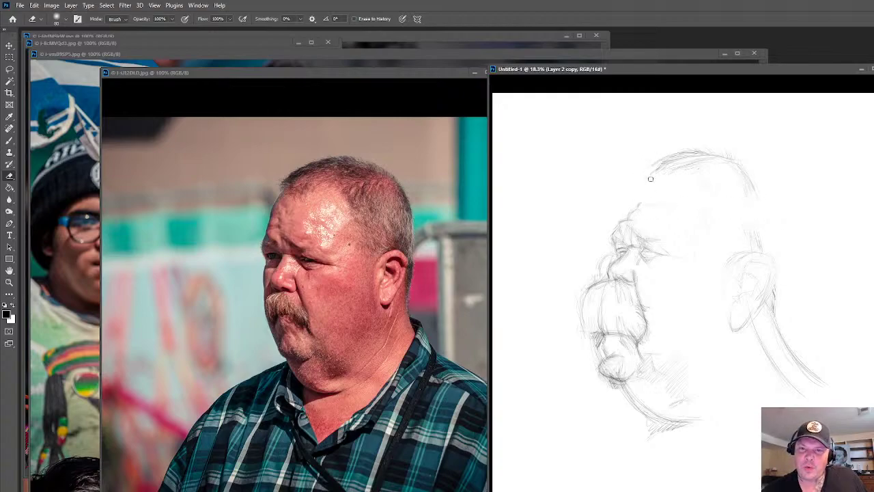
{"action": "key", "text": "b"}
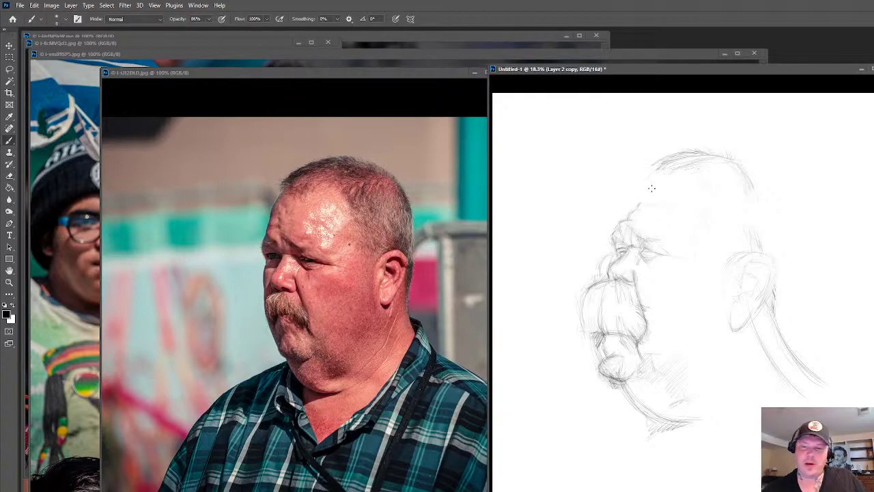
{"action": "key", "text": "e"}
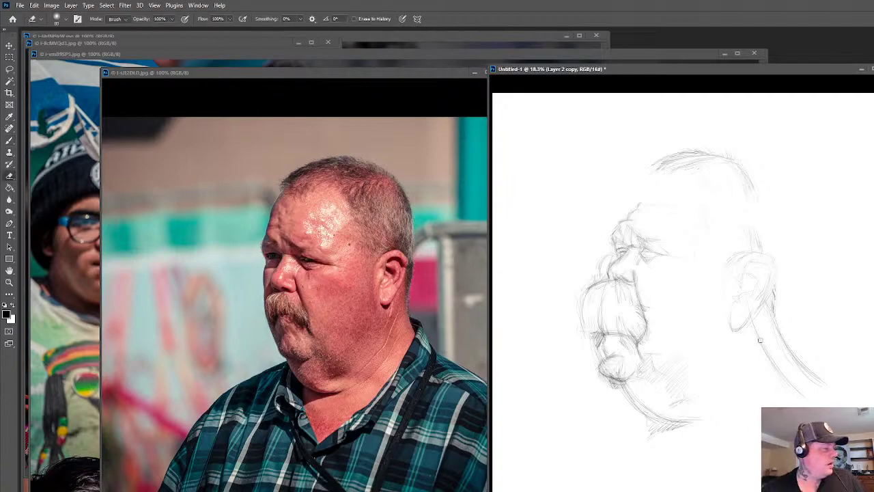
{"action": "key", "text": "bracketright"}
{"action": "key", "text": "bracketright"}
{"action": "key", "text": "bracketright"}
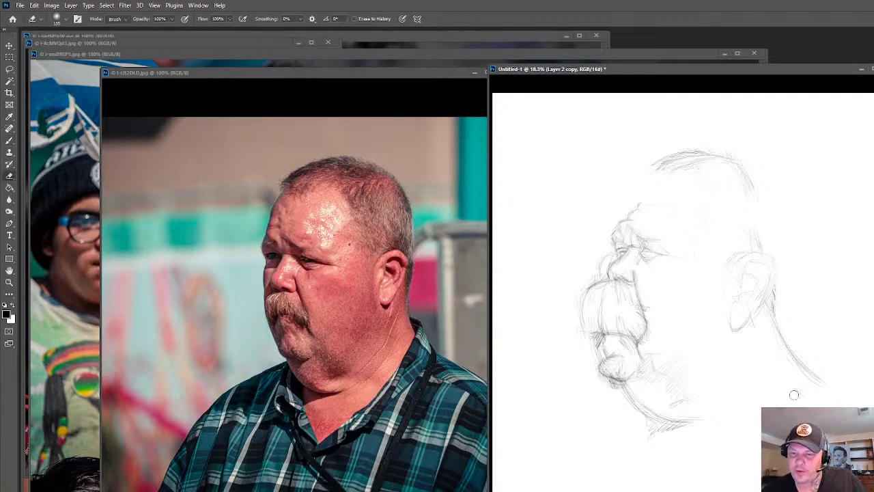
{"action": "key", "text": "b"}
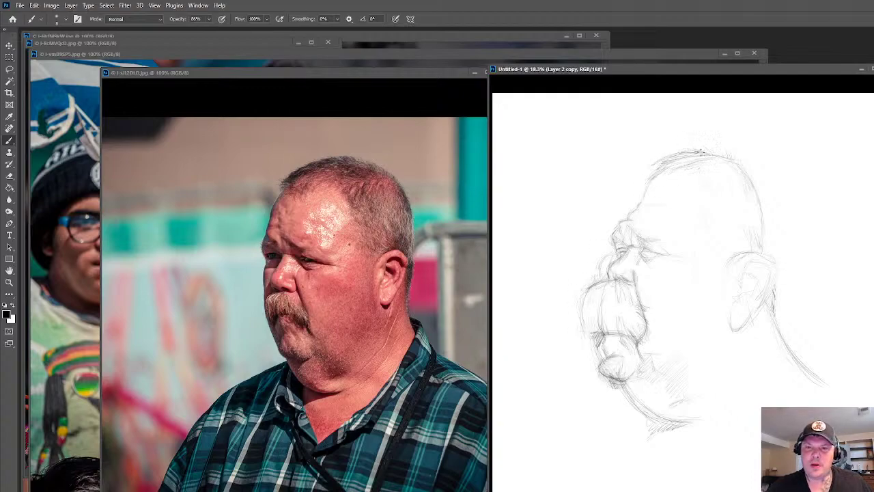
Trace the head's front and back silhouette in bold strokes with an enlarged brush, and undo both strokes
{"action": "key", "text": "bracketright"}
{"action": "key", "text": "bracketright"}
{"action": "key", "text": "bracketright"}
{"action": "key", "text": "bracketright"}
{"action": "mouse_move", "coordinate": [698, 152]}
{"action": "left_mouse_down"}
{"action": "mouse_move", "coordinate": [659, 159]}
{"action": "mouse_move", "coordinate": [677, 156]}
{"action": "mouse_move", "coordinate": [654, 172]}
{"action": "mouse_move", "coordinate": [615, 231]}
{"action": "mouse_move", "coordinate": [614, 256]}
{"action": "mouse_move", "coordinate": [584, 296]}
{"action": "mouse_move", "coordinate": [579, 334]}
{"action": "mouse_move", "coordinate": [652, 418]}
{"action": "mouse_move", "coordinate": [692, 425]}
{"action": "left_mouse_up"}
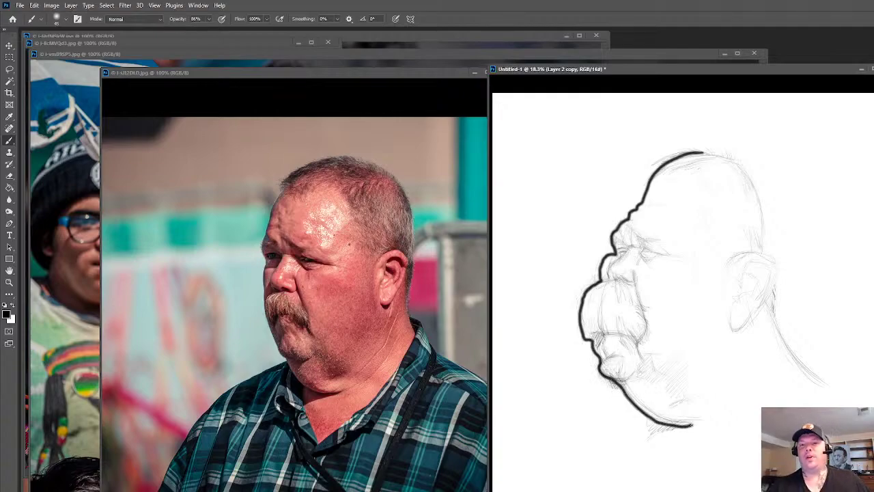
{"action": "mouse_move", "coordinate": [705, 151]}
{"action": "left_mouse_down"}
{"action": "mouse_move", "coordinate": [722, 157]}
{"action": "mouse_move", "coordinate": [763, 200]}
{"action": "mouse_move", "coordinate": [777, 326]}
{"action": "mouse_move", "coordinate": [834, 400]}
{"action": "left_mouse_up"}
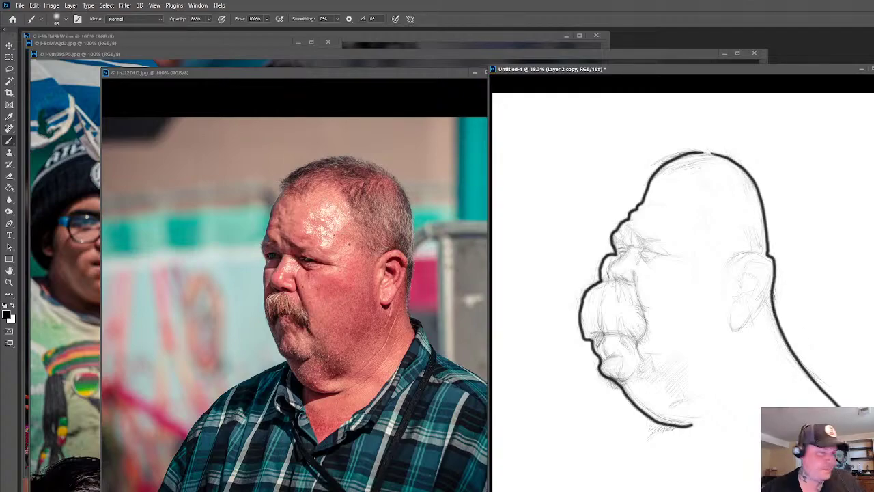
{"action": "key", "text": "ctrl+z"}
{"action": "key", "text": "ctrl+z"}
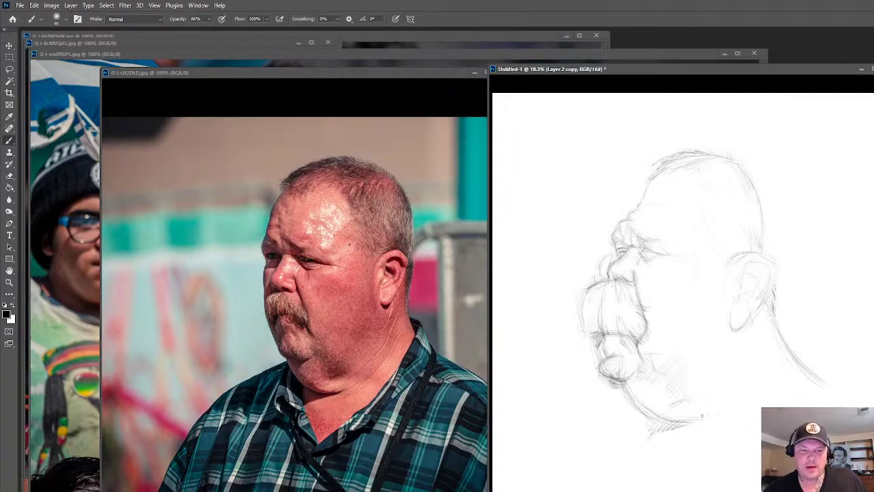
Scale the whole sketch on Layer 2 copy down slightly with Free Transform and apply the change
{"action": "scroll", "coordinate": [723, 416], "scroll_direction": "down", "scroll_amount": 2}
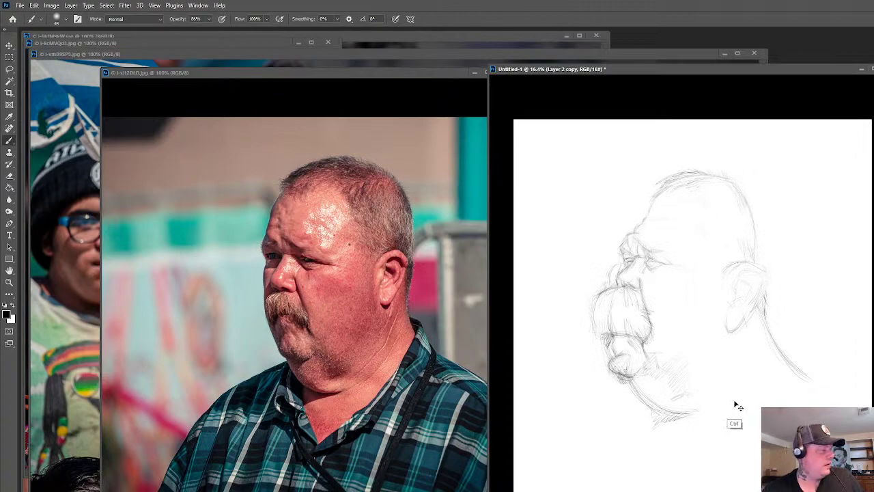
{"action": "key", "text": "ctrl+t"}
{"action": "left_click_drag", "start_coordinate": [705, 426], "coordinate": [704, 395]}
{"action": "key", "text": "Return"}
Darken the jowl's curved contour beneath the chin with a thicker brush
{"action": "key", "text": "b"}
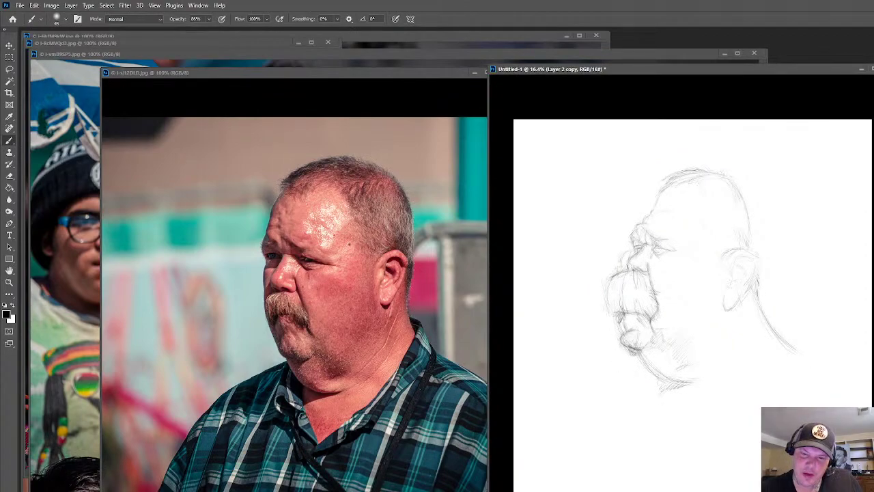
{"action": "mouse_move", "coordinate": [635, 351]}
{"action": "left_mouse_down"}
{"action": "mouse_move", "coordinate": [656, 378]}
{"action": "mouse_move", "coordinate": [683, 386]}
{"action": "left_mouse_up"}
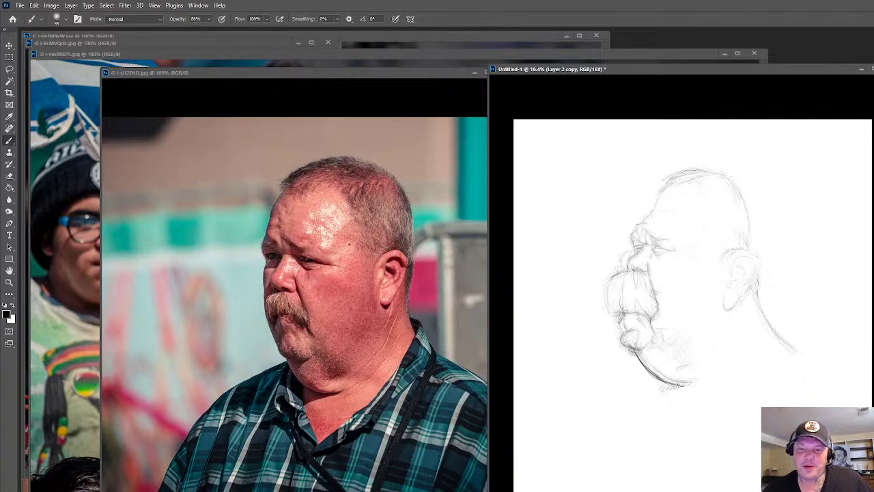
Clean up the outer edge of the jowl contour beneath the chin, alternating the Eraser and the Brush
{"action": "key", "text": "e"}
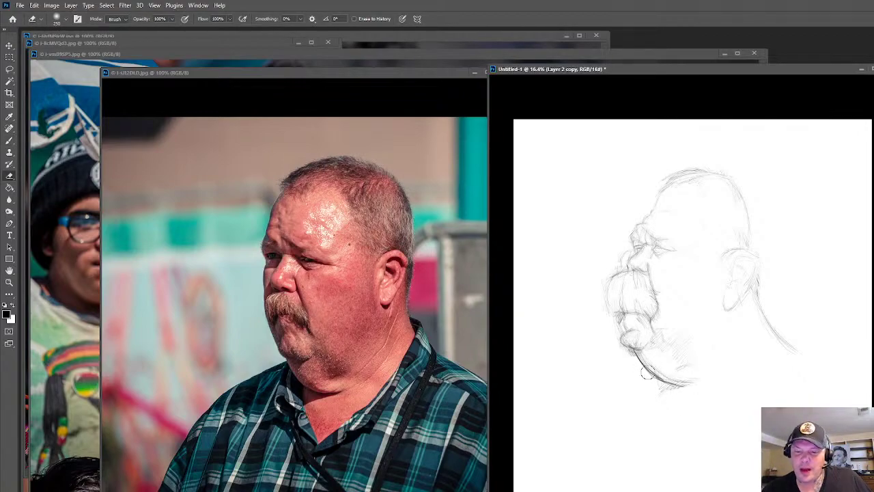
{"action": "key", "text": "b"}
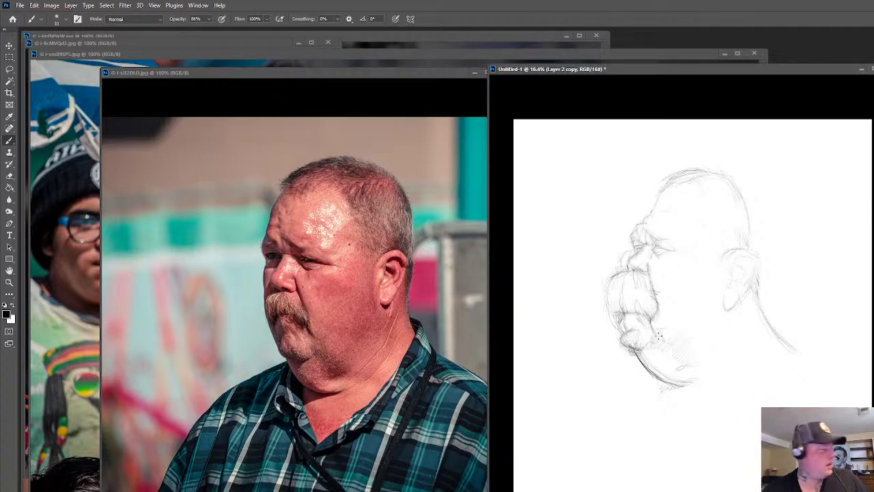
{"action": "key", "text": "e"}
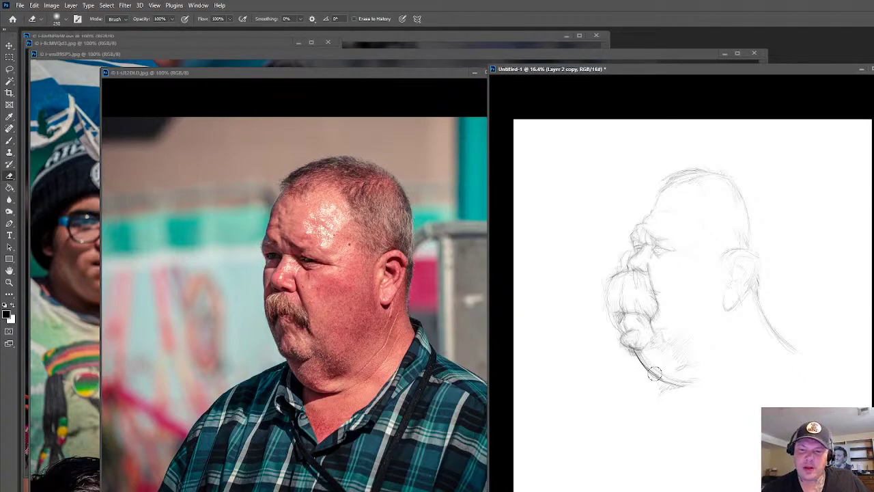
{"action": "key", "text": "b"}
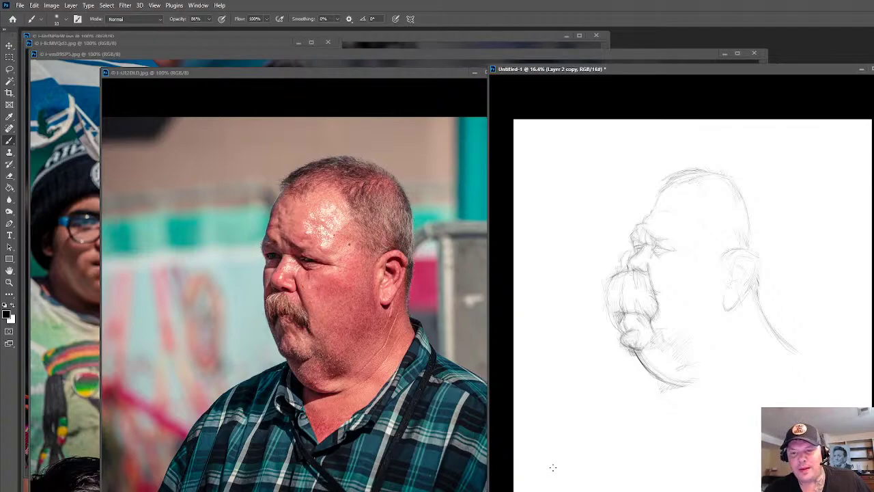
Lasso the ear and scale it down to about 87% with Free Transform, applying the change
{"action": "key", "text": "l"}
{"action": "mouse_move", "coordinate": [721, 301]}
{"action": "left_mouse_down"}
{"action": "mouse_move", "coordinate": [743, 315]}
{"action": "mouse_move", "coordinate": [766, 256]}
{"action": "mouse_move", "coordinate": [736, 249]}
{"action": "mouse_move", "coordinate": [720, 270]}
{"action": "mouse_move", "coordinate": [726, 310]}
{"action": "left_mouse_up"}
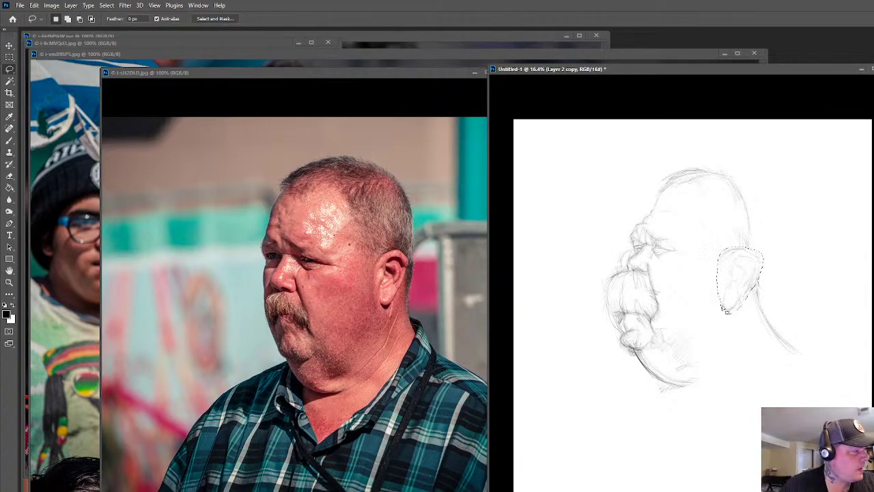
{"action": "key", "text": "ctrl+t"}
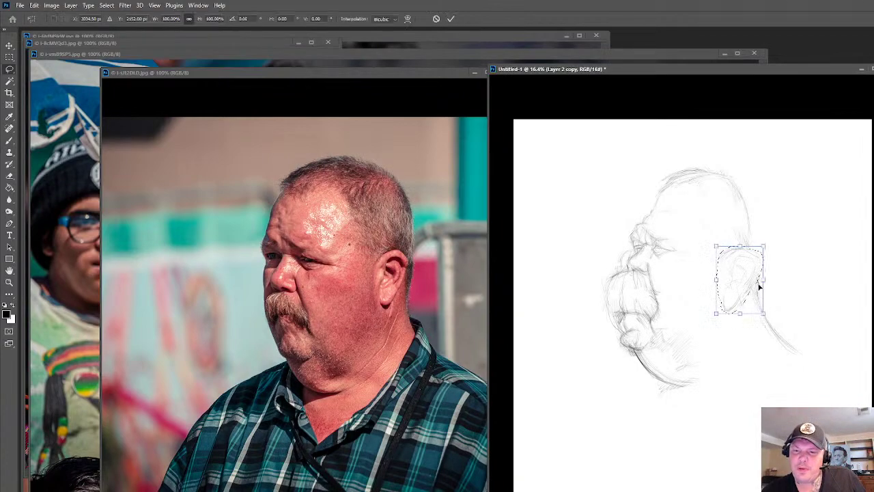
{"action": "left_click_drag", "start_coordinate": [764, 313], "coordinate": [755, 302]}
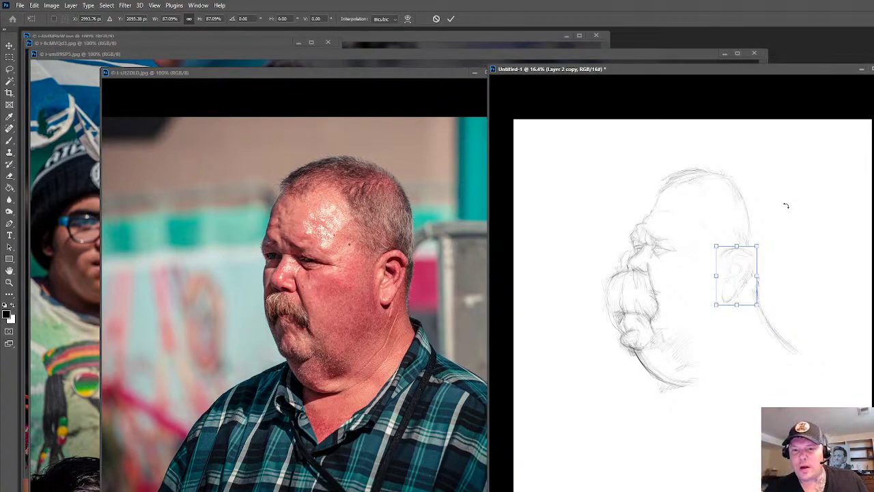
{"action": "key", "text": "Return"}
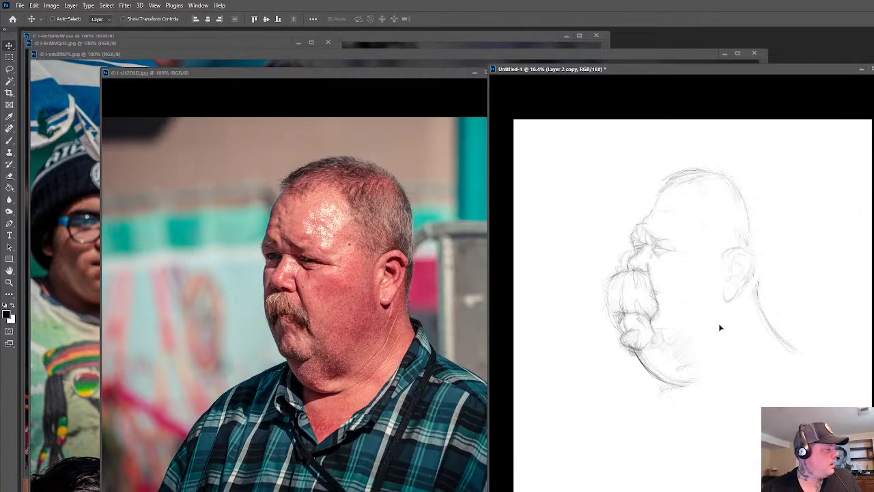
Erase the stray marks behind the ear, then redraw the back-of-neck line down into a hatched shirt collar
{"action": "key", "text": "e"}
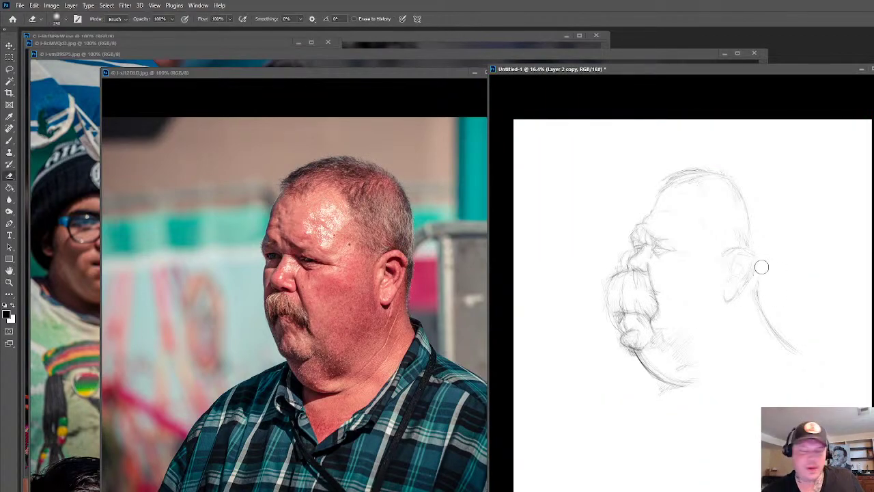
{"action": "key", "text": "b"}
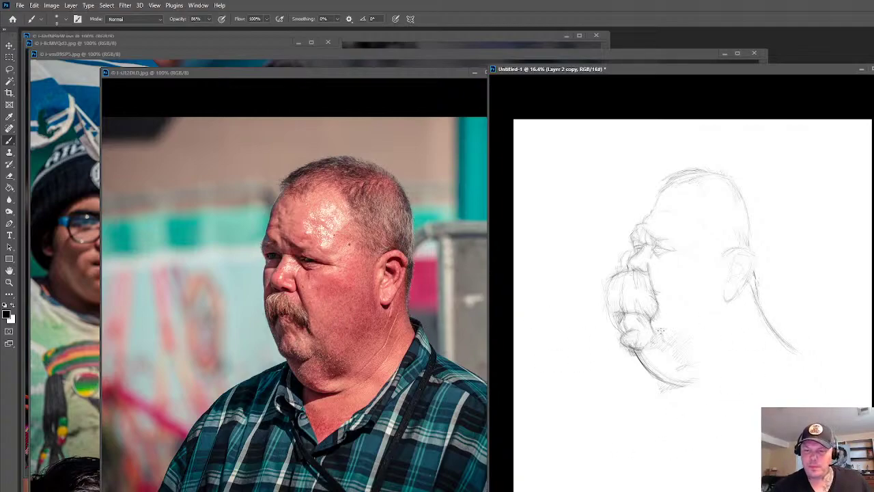
{"action": "mouse_move", "coordinate": [766, 321]}
{"action": "left_mouse_down"}
{"action": "mouse_move", "coordinate": [796, 332]}
{"action": "mouse_move", "coordinate": [797, 354]}
{"action": "left_mouse_up"}
{"action": "mouse_move", "coordinate": [780, 326]}
{"action": "left_mouse_down"}
{"action": "mouse_move", "coordinate": [781, 334]}
{"action": "mouse_move", "coordinate": [773, 326]}
{"action": "mouse_move", "coordinate": [803, 348]}
{"action": "left_mouse_up"}
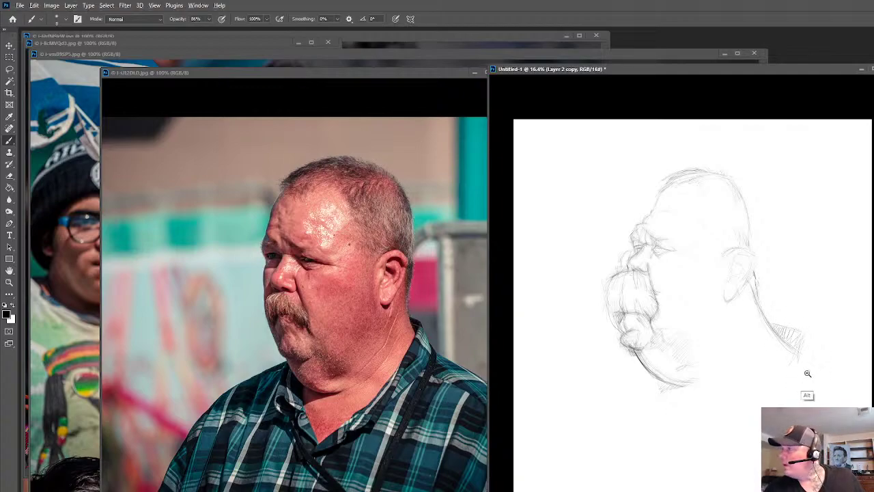
Darken the jowl's lower contour and sketch the front of the neck beneath it with a shaded shadow
{"action": "scroll", "coordinate": [804, 372], "scroll_direction": "down", "scroll_amount": 1}
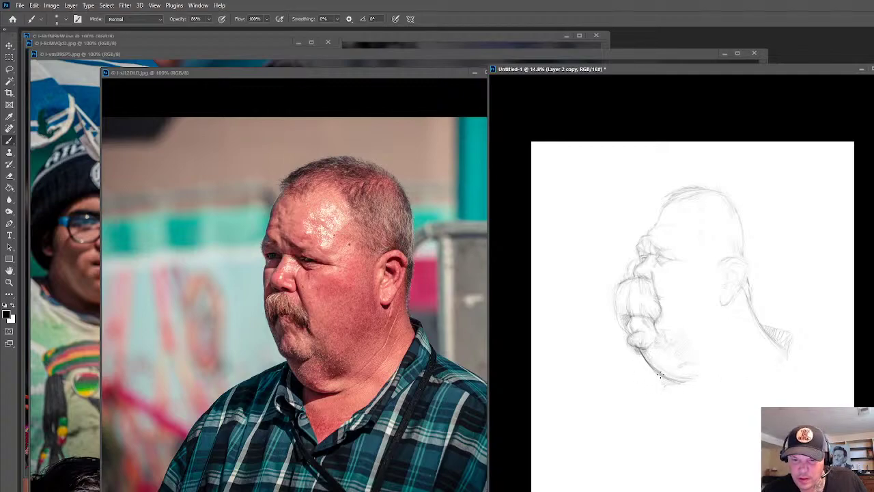
{"action": "mouse_move", "coordinate": [677, 381]}
{"action": "left_mouse_down"}
{"action": "mouse_move", "coordinate": [697, 379]}
{"action": "mouse_move", "coordinate": [669, 380]}
{"action": "mouse_move", "coordinate": [696, 383]}
{"action": "left_mouse_up"}
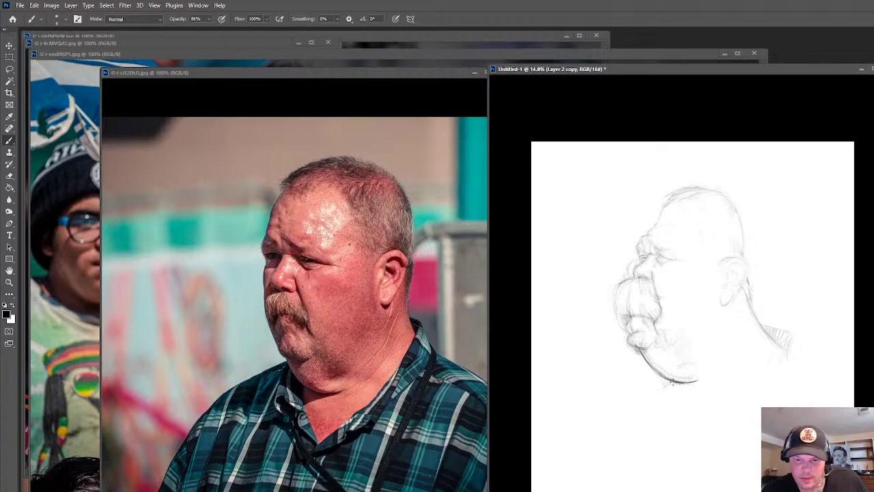
{"action": "mouse_move", "coordinate": [691, 379]}
{"action": "left_mouse_down"}
{"action": "mouse_move", "coordinate": [661, 397]}
{"action": "mouse_move", "coordinate": [695, 381]}
{"action": "mouse_move", "coordinate": [650, 393]}
{"action": "mouse_move", "coordinate": [659, 373]}
{"action": "left_mouse_up"}
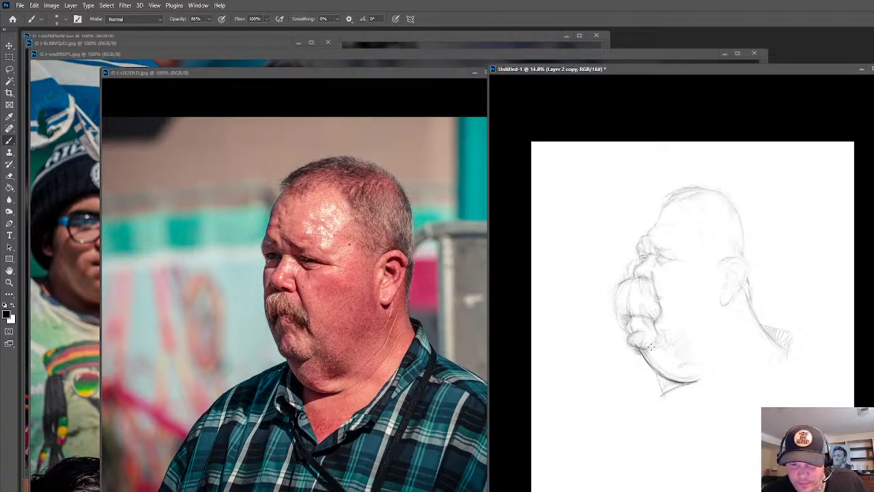
{"action": "left_click_drag", "start_coordinate": [642, 354], "coordinate": [646, 347]}
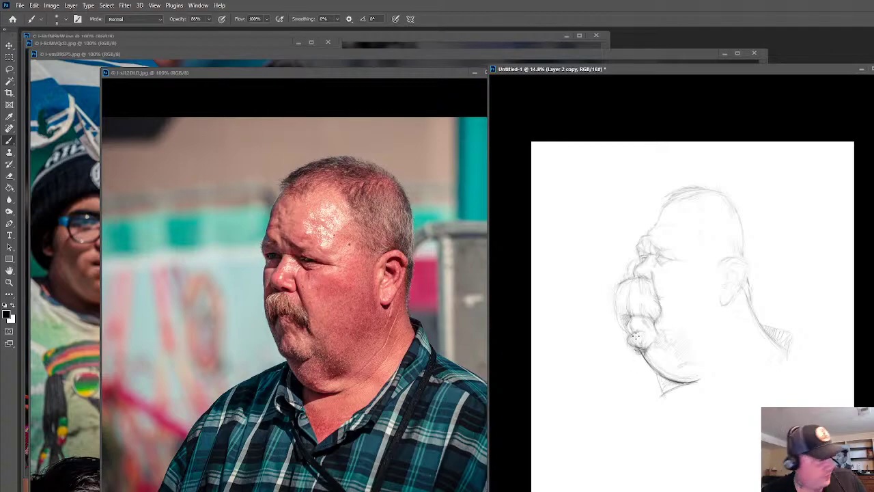
{"action": "key", "text": "e"}
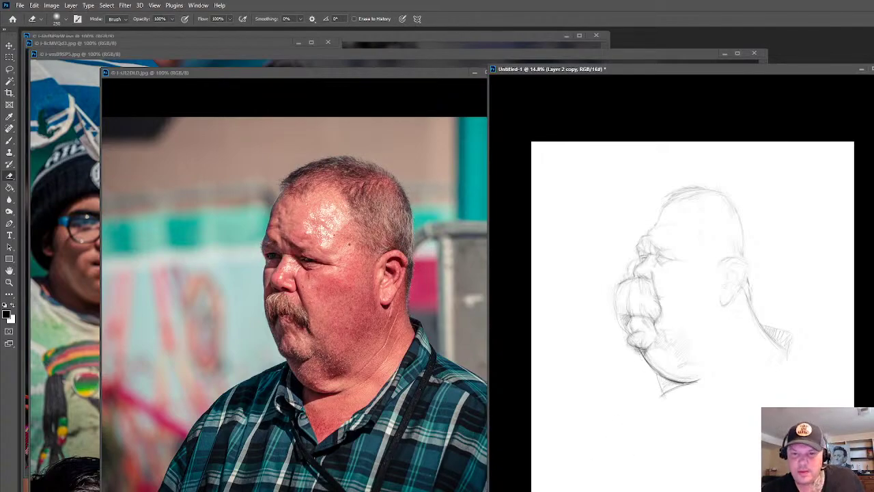
{"action": "key", "text": "b"}
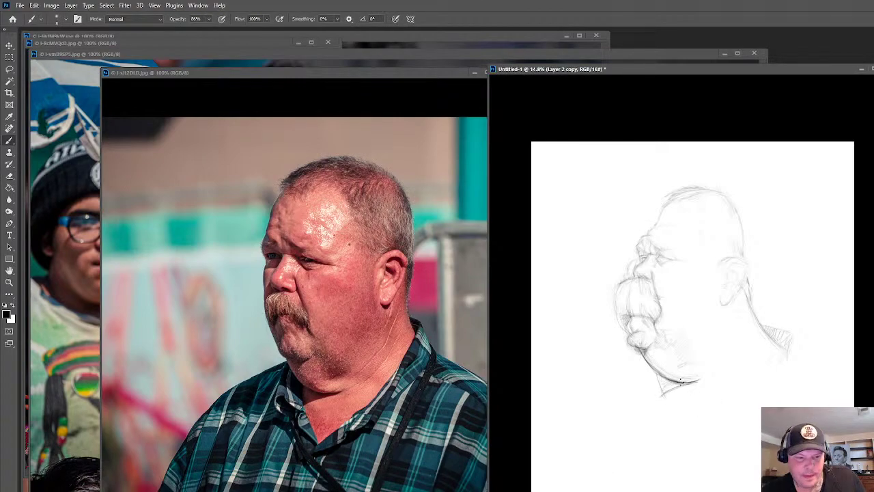
{"action": "mouse_move", "coordinate": [673, 384]}
{"action": "left_mouse_down"}
{"action": "mouse_move", "coordinate": [658, 381]}
{"action": "mouse_move", "coordinate": [666, 392]}
{"action": "left_mouse_up"}
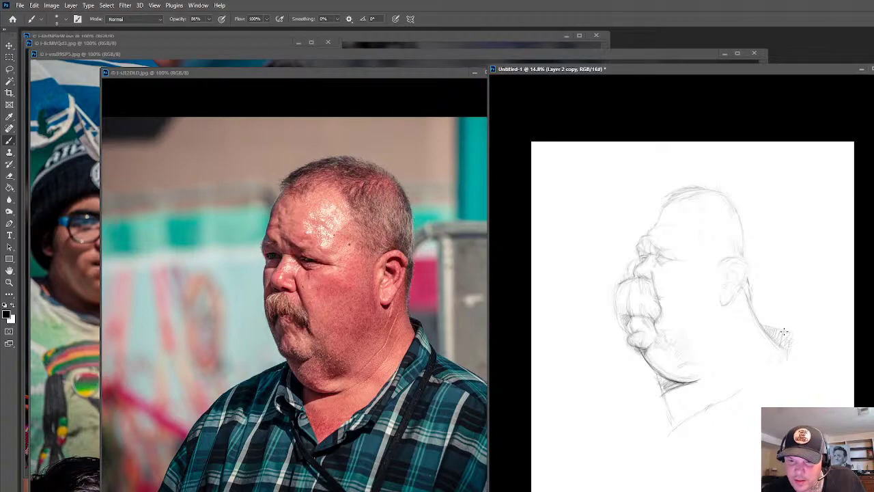
Sketch the rear collar's folded flap and touch up the under-chin shadow, undoing the stray stroke in front of the brow
{"action": "mouse_move", "coordinate": [780, 341]}
{"action": "left_mouse_down"}
{"action": "mouse_move", "coordinate": [784, 335]}
{"action": "mouse_move", "coordinate": [777, 347]}
{"action": "left_mouse_up"}
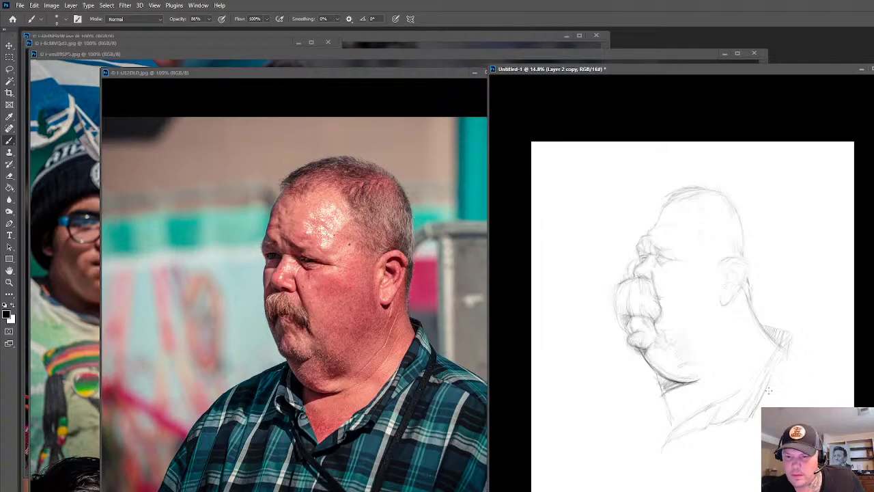
{"action": "mouse_move", "coordinate": [794, 350]}
{"action": "left_mouse_down"}
{"action": "mouse_move", "coordinate": [789, 340]}
{"action": "mouse_move", "coordinate": [798, 366]}
{"action": "left_mouse_up"}
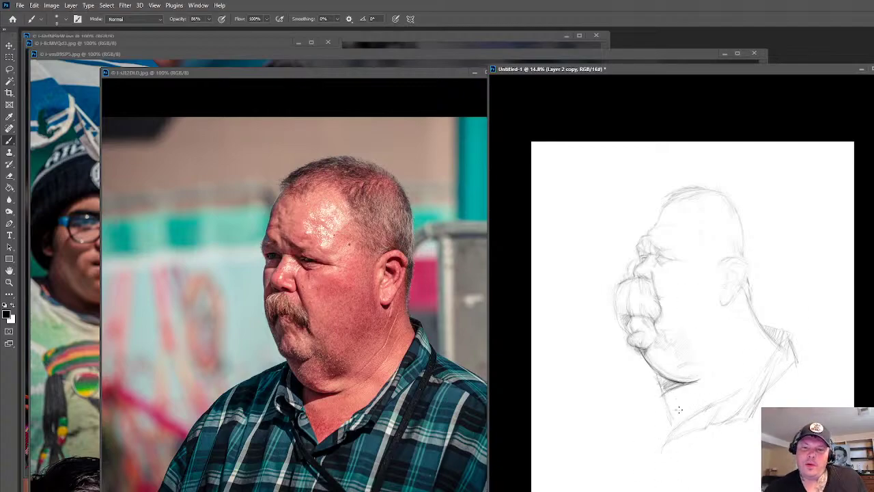
{"action": "mouse_move", "coordinate": [664, 375]}
{"action": "left_mouse_down"}
{"action": "mouse_move", "coordinate": [674, 392]}
{"action": "mouse_move", "coordinate": [674, 381]}
{"action": "left_mouse_up"}
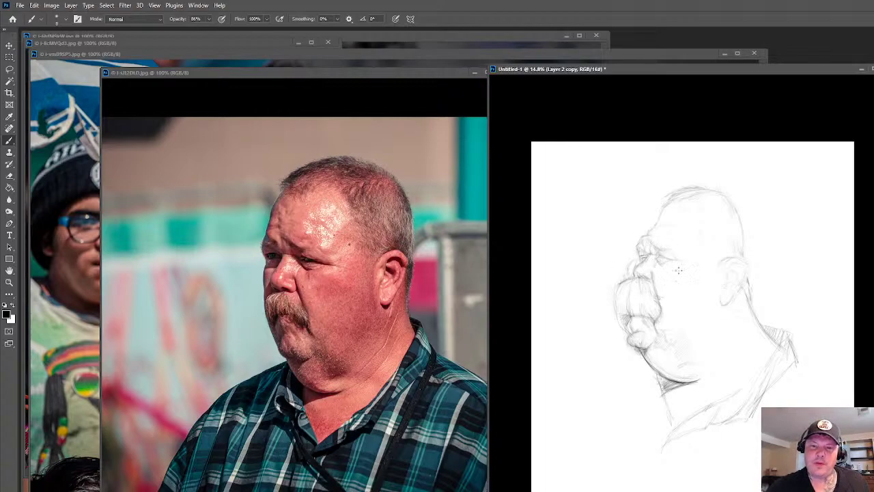
{"action": "left_click_drag", "start_coordinate": [614, 227], "coordinate": [638, 247]}
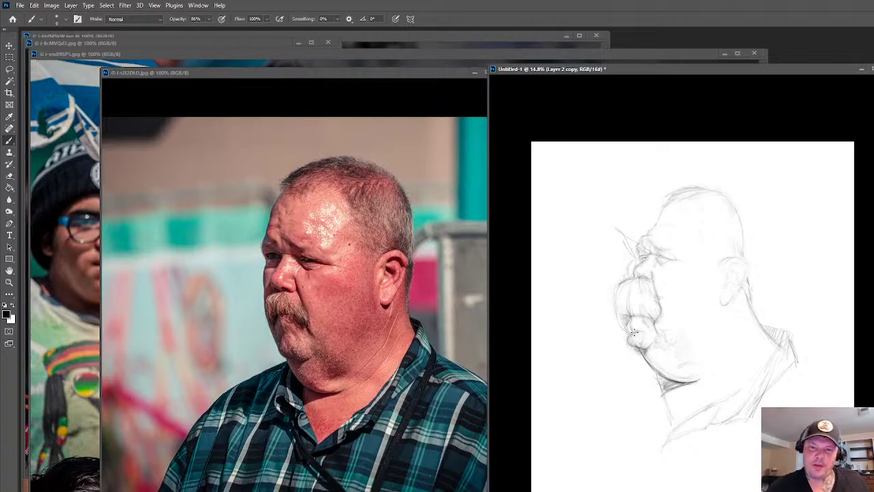
{"action": "key", "text": "ctrl+z"}
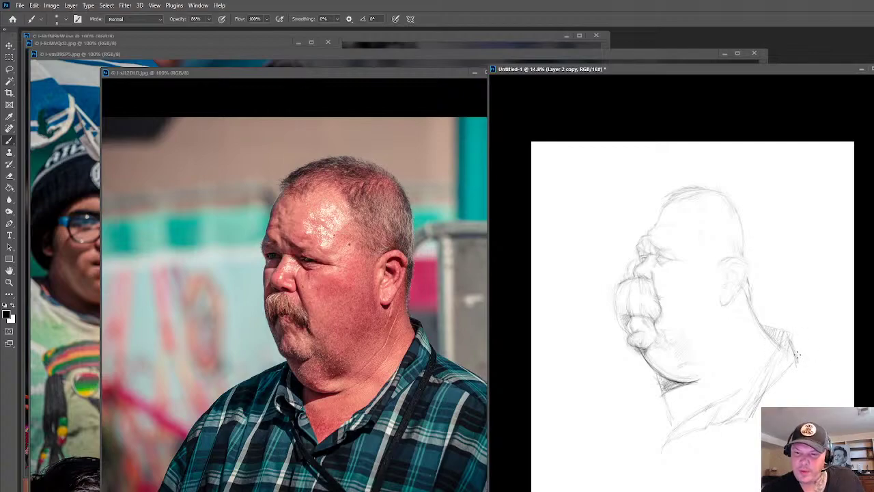
Sketch the rear shoulder line from the collar and move the whole drawing up and left by about 149 by 129 px
{"action": "left_click_drag", "start_coordinate": [821, 366], "coordinate": [805, 358]}
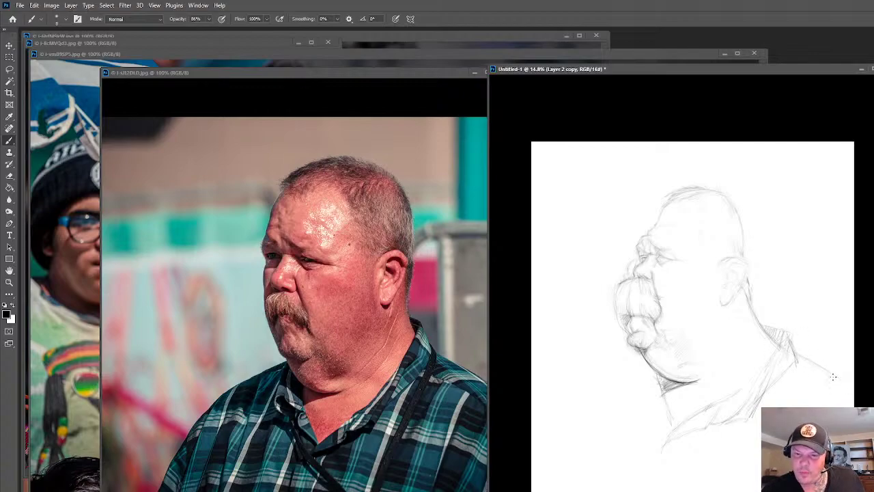
{"action": "key", "text": "v"}
{"action": "left_click_drag", "start_coordinate": [804, 396], "coordinate": [794, 387]}
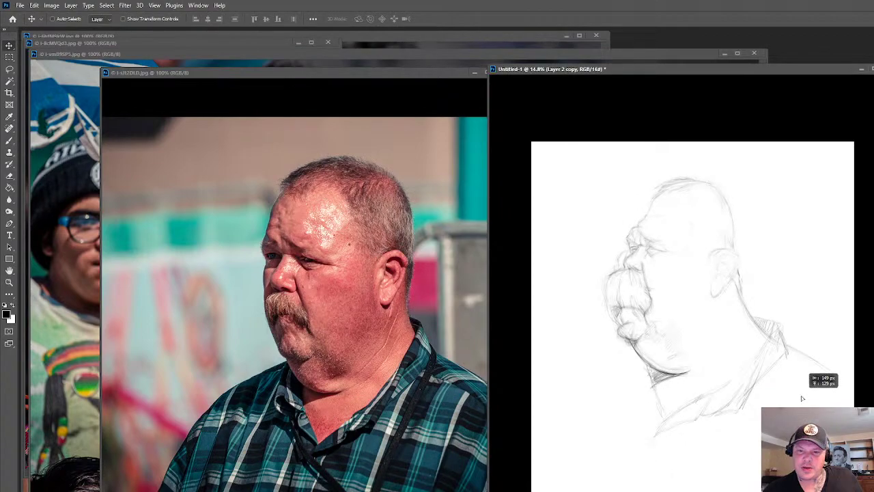
Sketch the front collar flap with hatching and draw the front shoulder and upper arm sloping down from it
{"action": "key", "text": "b"}
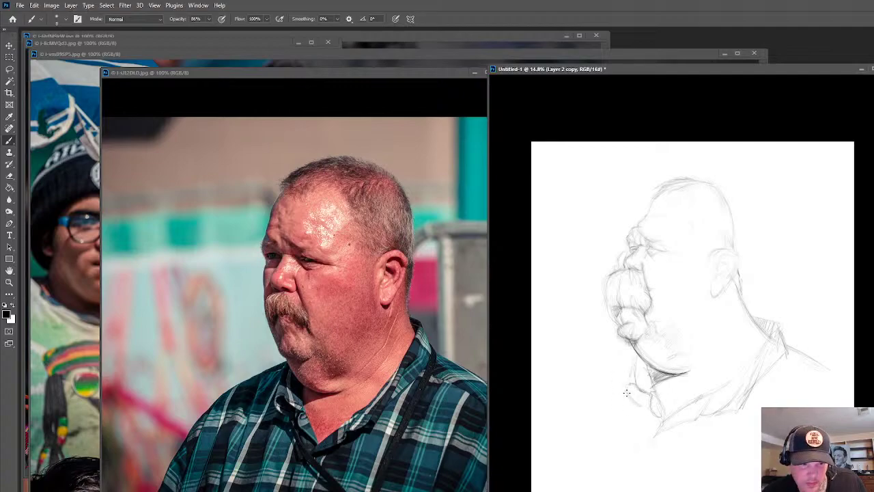
{"action": "mouse_move", "coordinate": [630, 379]}
{"action": "left_mouse_down"}
{"action": "mouse_move", "coordinate": [643, 397]}
{"action": "mouse_move", "coordinate": [618, 388]}
{"action": "mouse_move", "coordinate": [634, 355]}
{"action": "mouse_move", "coordinate": [626, 390]}
{"action": "mouse_move", "coordinate": [638, 412]}
{"action": "left_mouse_up"}
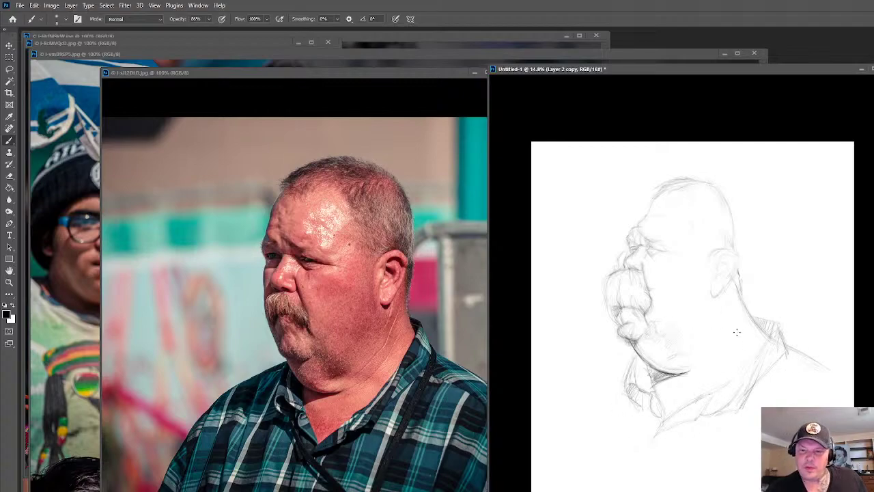
{"action": "left_click_drag", "start_coordinate": [598, 378], "coordinate": [616, 365]}
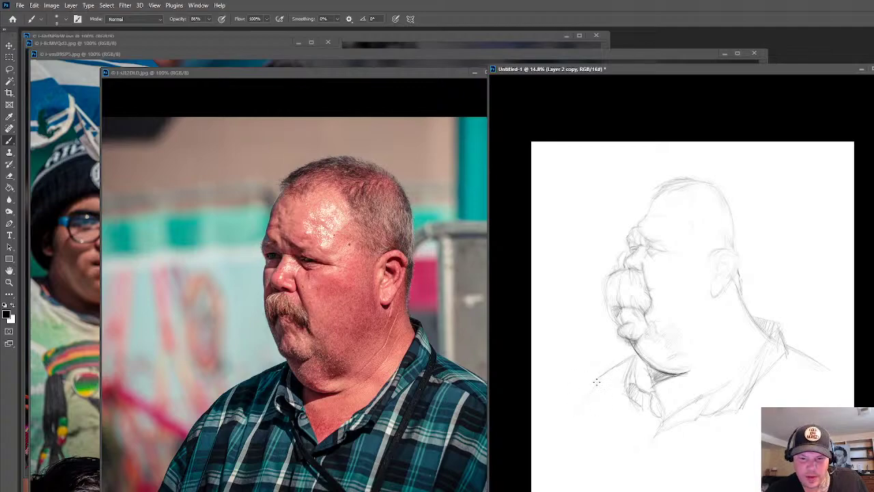
{"action": "left_click_drag", "start_coordinate": [600, 374], "coordinate": [567, 441]}
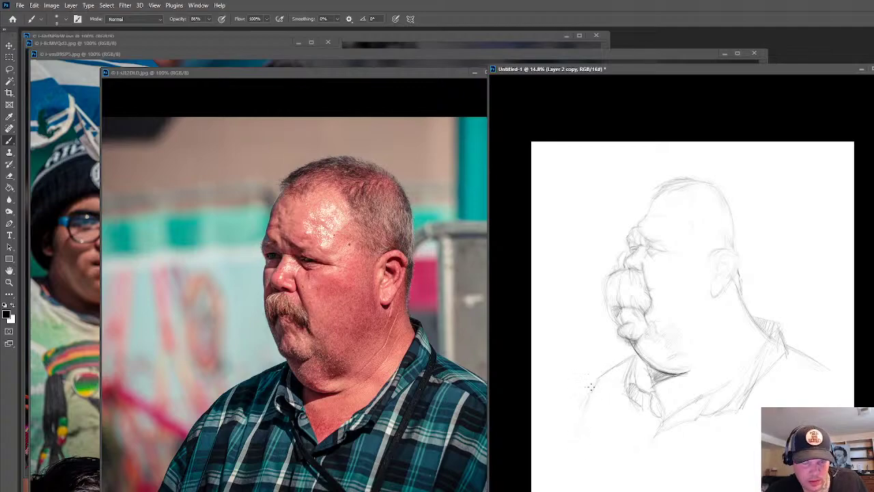
{"action": "left_click_drag", "start_coordinate": [580, 399], "coordinate": [559, 461]}
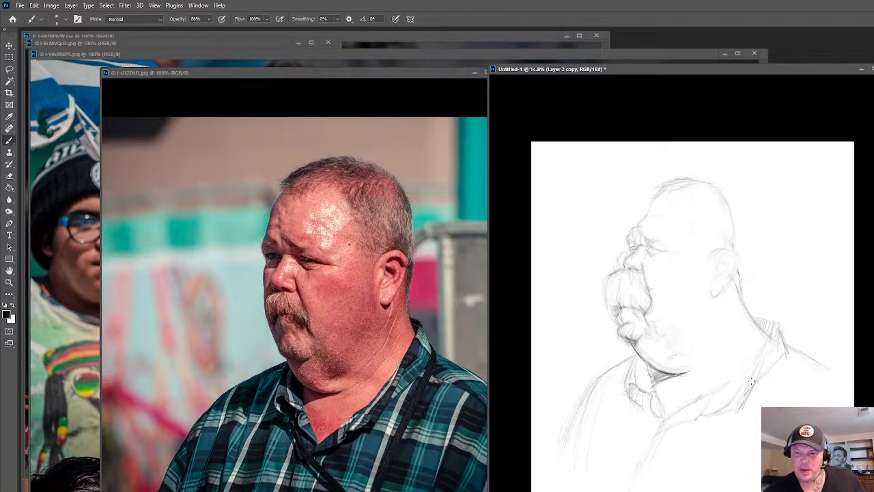
Reinforce the rear collar's edges with long strokes and move the whole drawing slightly down and right
{"action": "left_click_drag", "start_coordinate": [764, 343], "coordinate": [725, 387]}
{"action": "left_click_drag", "start_coordinate": [782, 348], "coordinate": [762, 378]}
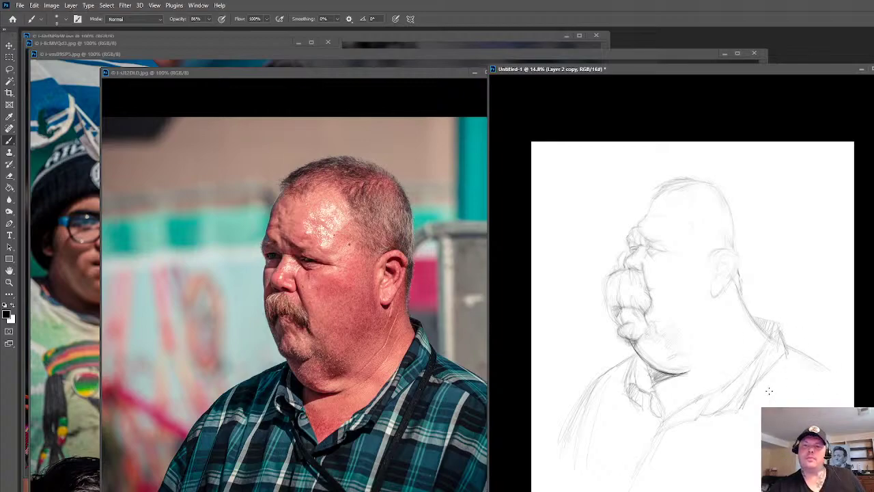
{"action": "key", "text": "v"}
{"action": "mouse_move", "coordinate": [738, 423]}
{"action": "left_mouse_down"}
{"action": "mouse_move", "coordinate": [750, 426]}
{"action": "mouse_move", "coordinate": [756, 414]}
{"action": "left_mouse_up"}
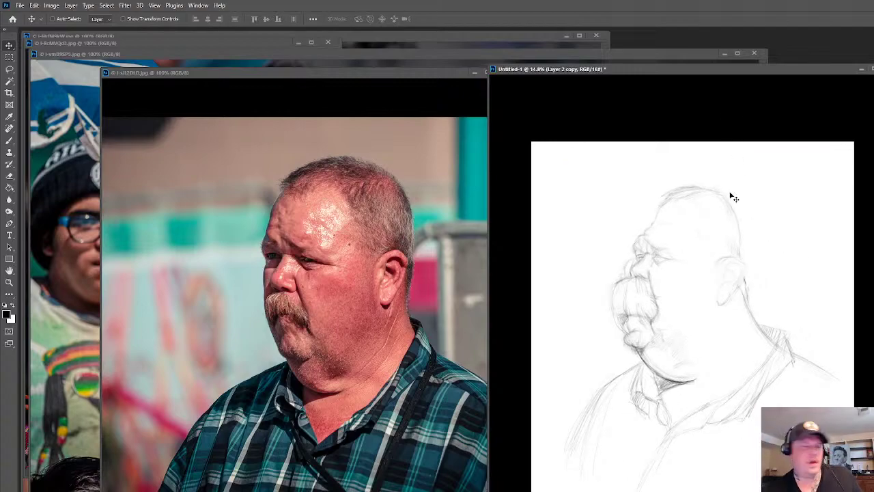
In full-screen view, enlarge the earlier realistic sketch with Free Transform and position it to match the caricature for comparison
{"action": "key", "text": "f"}
{"action": "scroll", "coordinate": [739, 362], "scroll_direction": "up", "scroll_amount": 1}
{"action": "scroll", "coordinate": [739, 363], "scroll_direction": "up", "scroll_amount": 1}
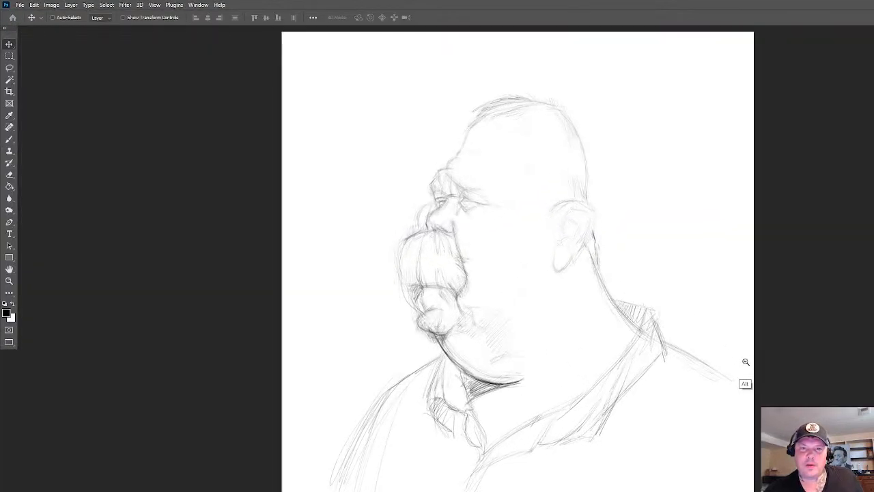
{"action": "left_click_drag", "start_coordinate": [751, 363], "coordinate": [766, 369]}
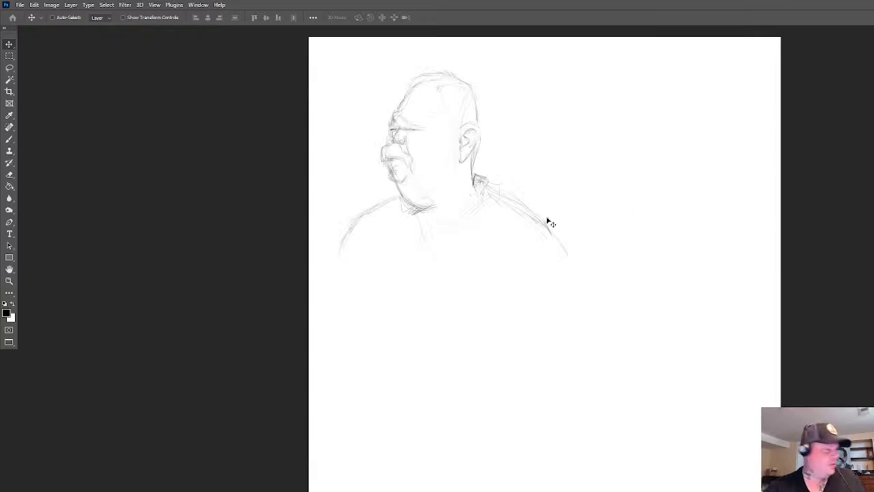
{"action": "mouse_move", "coordinate": [456, 271]}
{"action": "left_mouse_down"}
{"action": "mouse_move", "coordinate": [505, 250]}
{"action": "mouse_move", "coordinate": [586, 361]}
{"action": "mouse_move", "coordinate": [576, 371]}
{"action": "left_mouse_up"}
{"action": "key", "text": "ctrl+t"}
{"action": "left_click_drag", "start_coordinate": [668, 207], "coordinate": [745, 143]}
{"action": "left_click_drag", "start_coordinate": [582, 406], "coordinate": [556, 462]}
{"action": "key", "text": "Return"}
{"action": "left_click_drag", "start_coordinate": [658, 420], "coordinate": [644, 421]}
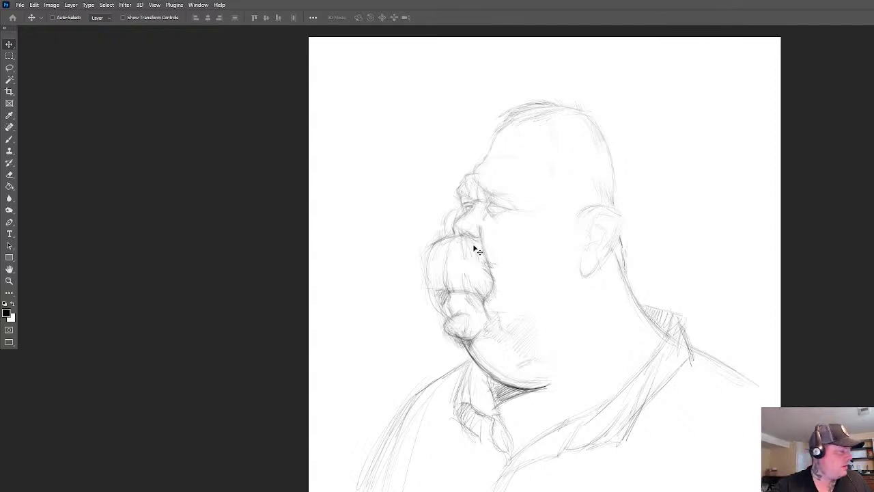
Refine the moustache's shape and hair strokes with the Eraser and Brush, and return to the windowed view beside the reference photo
{"action": "key", "text": "e"}
{"action": "key", "text": "bracketleft"}
{"action": "key", "text": "bracketleft"}
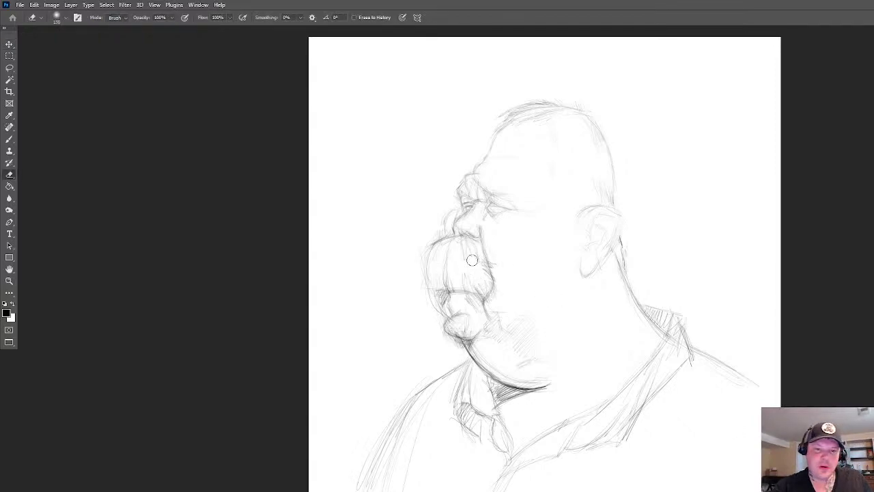
{"action": "key", "text": "b"}
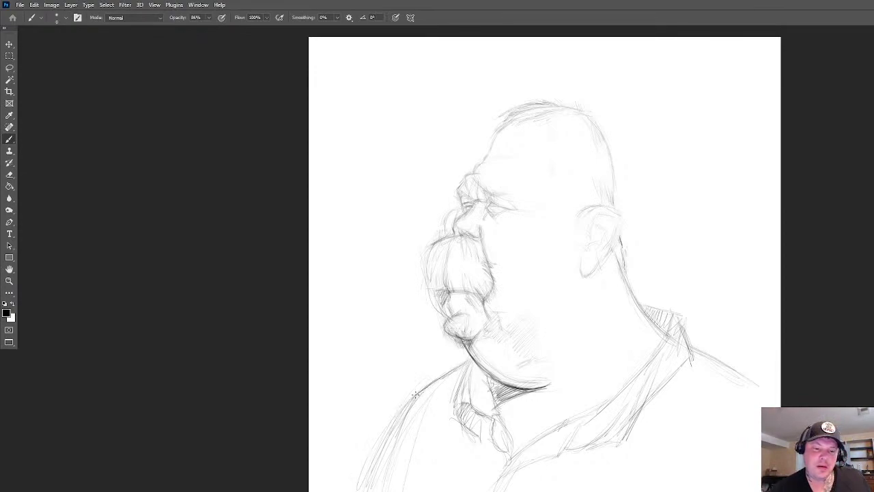
{"action": "key", "text": "f"}
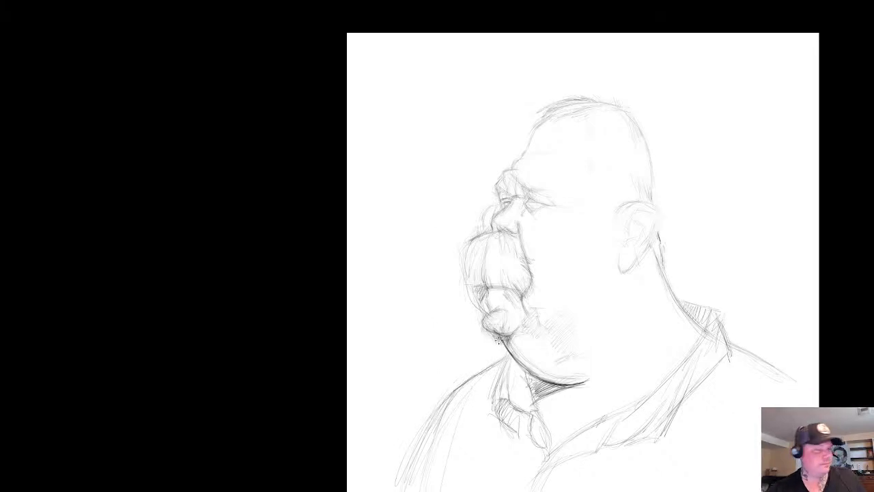
{"action": "key", "text": "f"}
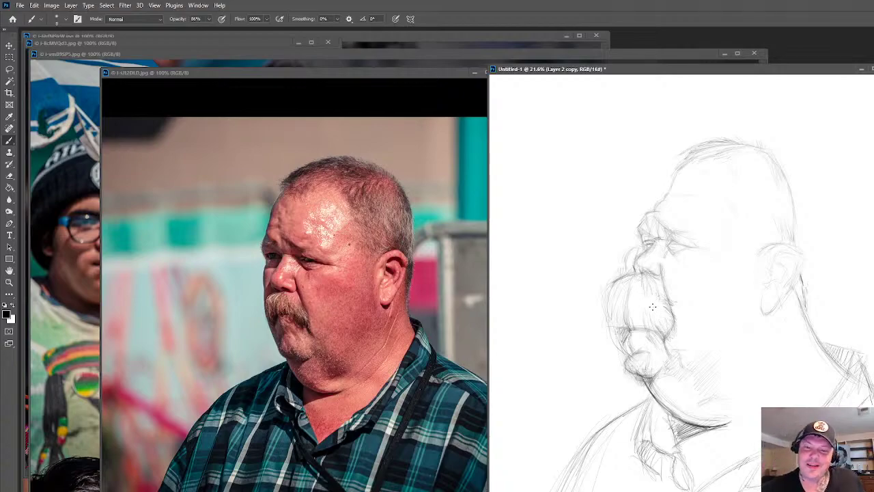
{"action": "mouse_move", "coordinate": [682, 400]}
{"action": "left_mouse_down"}
{"action": "mouse_move", "coordinate": [700, 375]}
{"action": "mouse_move", "coordinate": [670, 302]}
{"action": "left_mouse_up"}
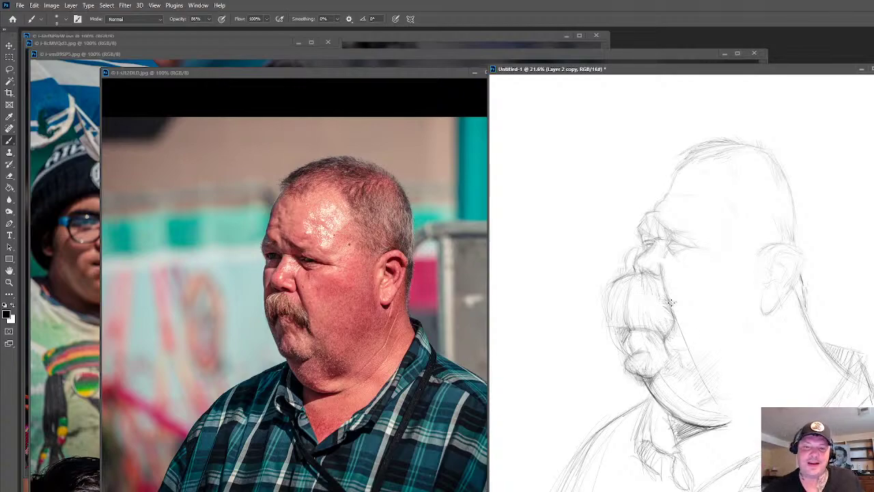
{"action": "mouse_move", "coordinate": [600, 304]}
{"action": "left_mouse_down"}
{"action": "mouse_move", "coordinate": [600, 378]}
{"action": "mouse_move", "coordinate": [642, 434]}
{"action": "left_mouse_up"}
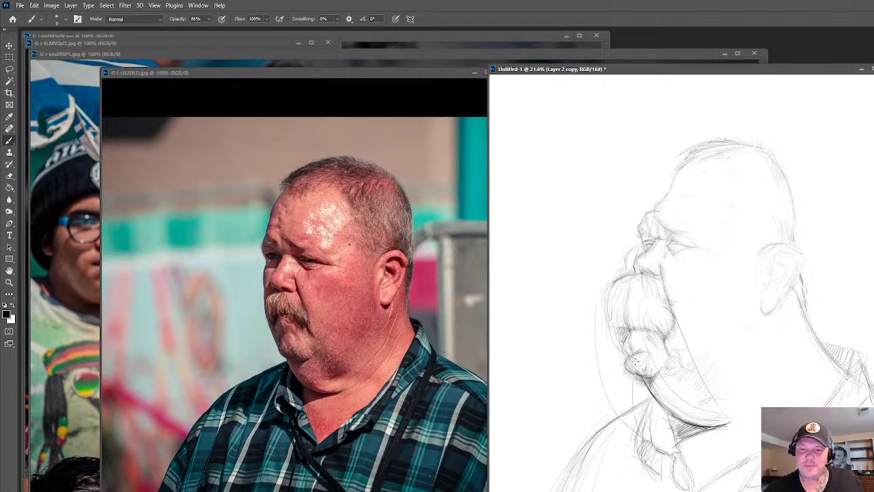
{"action": "key", "text": "ctrl+z"}
{"action": "key", "text": "ctrl+z"}
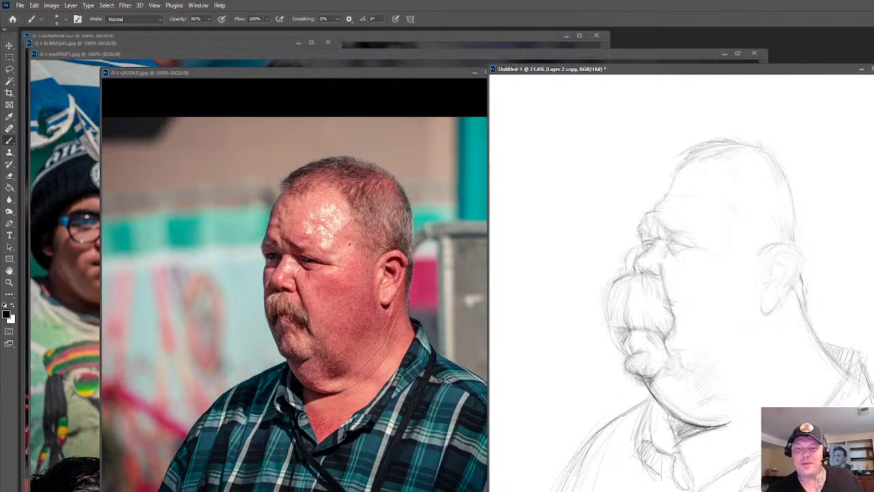
Lasso the front of the face from brow to chin, nudge it slightly up and away from the ear, and deselect
{"action": "left_click_drag", "start_coordinate": [764, 377], "coordinate": [732, 386]}
{"action": "left_click", "coordinate": [745, 413], "text": "alt"}
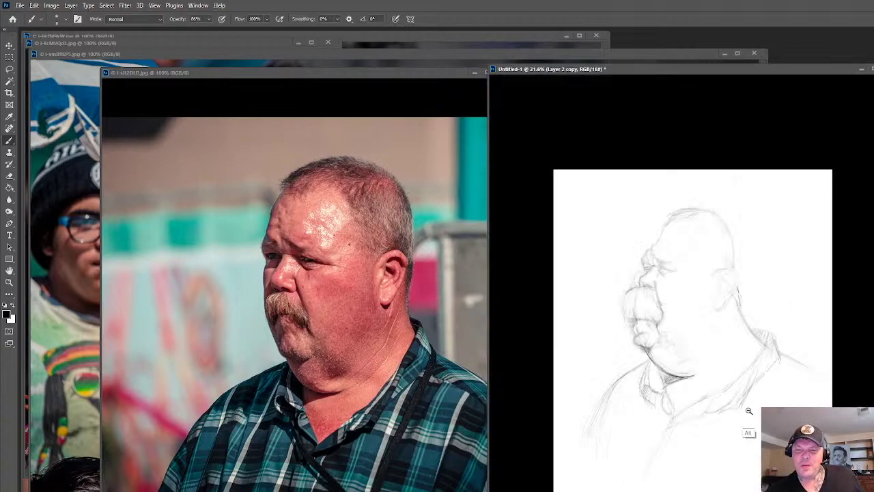
{"action": "key", "text": "ctrl+plus"}
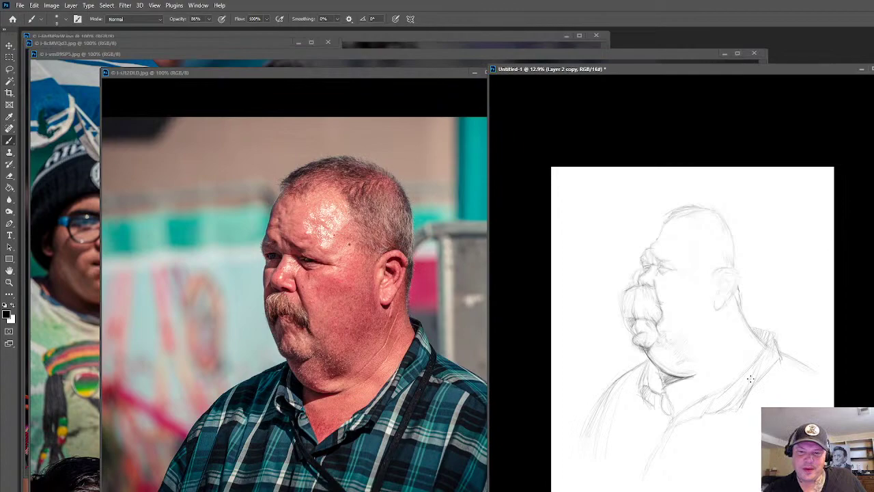
{"action": "scroll", "coordinate": [703, 372], "scroll_direction": "up", "scroll_amount": 1}
{"action": "key", "text": "l"}
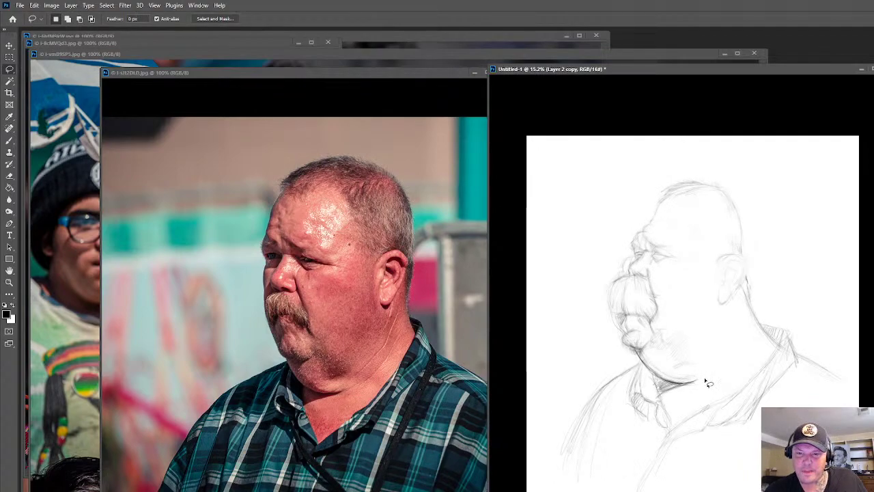
{"action": "mouse_move", "coordinate": [703, 379]}
{"action": "left_mouse_down"}
{"action": "mouse_move", "coordinate": [668, 399]}
{"action": "mouse_move", "coordinate": [648, 391]}
{"action": "mouse_move", "coordinate": [609, 340]}
{"action": "mouse_move", "coordinate": [608, 257]}
{"action": "mouse_move", "coordinate": [644, 226]}
{"action": "mouse_move", "coordinate": [655, 273]}
{"action": "mouse_move", "coordinate": [706, 380]}
{"action": "left_mouse_up"}
{"action": "key", "text": "v"}
{"action": "key", "text": "Up"}
{"action": "key", "text": "Up"}
{"action": "key", "text": "Up"}
{"action": "key", "text": "Left"}
{"action": "key", "text": "Left"}
{"action": "key", "text": "Left"}
{"action": "key", "text": "Left"}
{"action": "key", "text": "Left"}
{"action": "key", "text": "Left"}
{"action": "key", "text": "Left"}
{"action": "key", "text": "Left"}
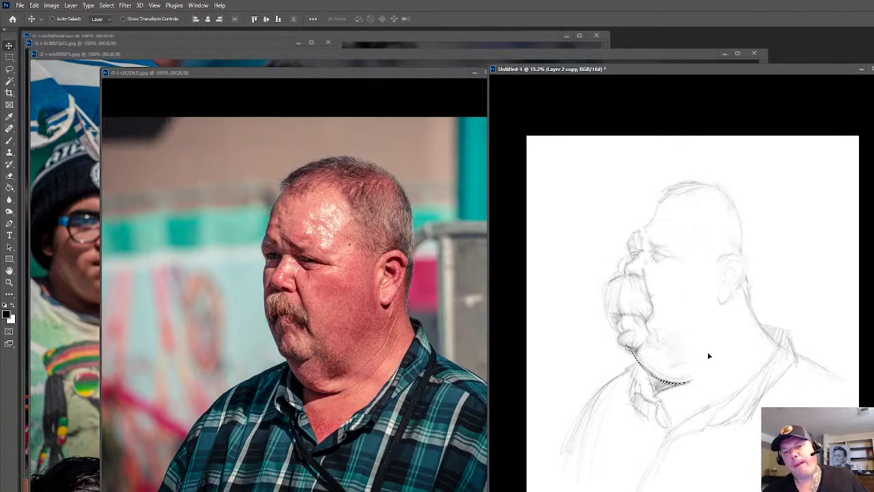
{"action": "key", "text": "l"}
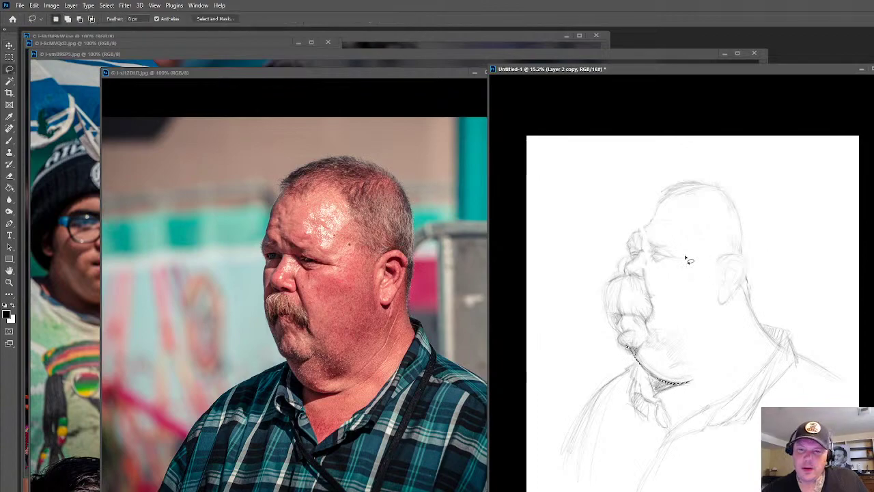
{"action": "left_click", "coordinate": [672, 250]}
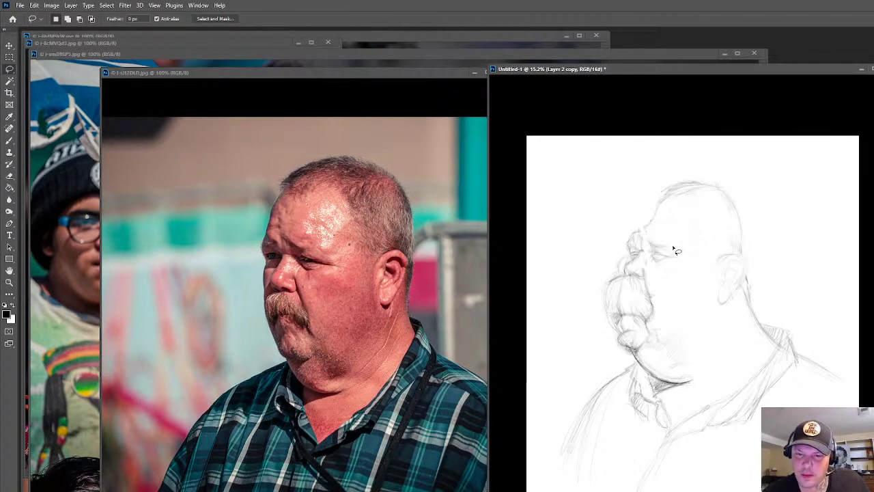
Lasso the near eye of the sketch, shift its position slightly, and deselect
{"action": "mouse_move", "coordinate": [672, 250]}
{"action": "left_mouse_down"}
{"action": "mouse_move", "coordinate": [657, 240]}
{"action": "mouse_move", "coordinate": [650, 254]}
{"action": "mouse_move", "coordinate": [662, 272]}
{"action": "mouse_move", "coordinate": [680, 273]}
{"action": "mouse_move", "coordinate": [689, 254]}
{"action": "left_mouse_up"}
{"action": "key", "text": "v"}
{"action": "key", "text": "ctrl+d"}
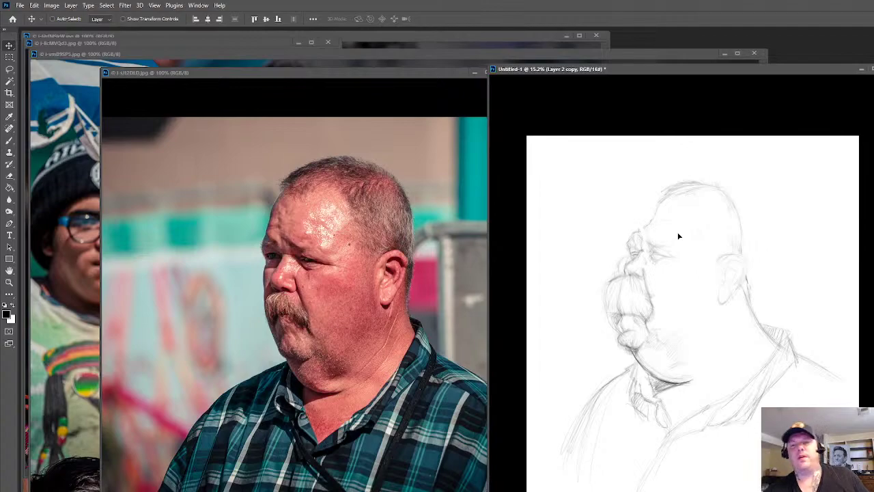
{"action": "left_click", "coordinate": [679, 236]}
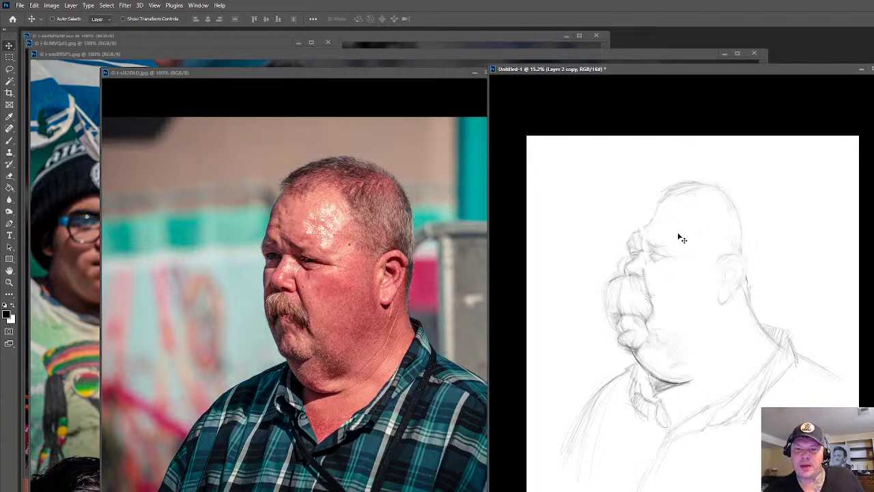
Enlarge the face in the sketch and the reference photo, and draw darker lines along the nose bridge and between the eyes
{"action": "scroll", "coordinate": [704, 255], "scroll_direction": "up", "scroll_amount": 5}
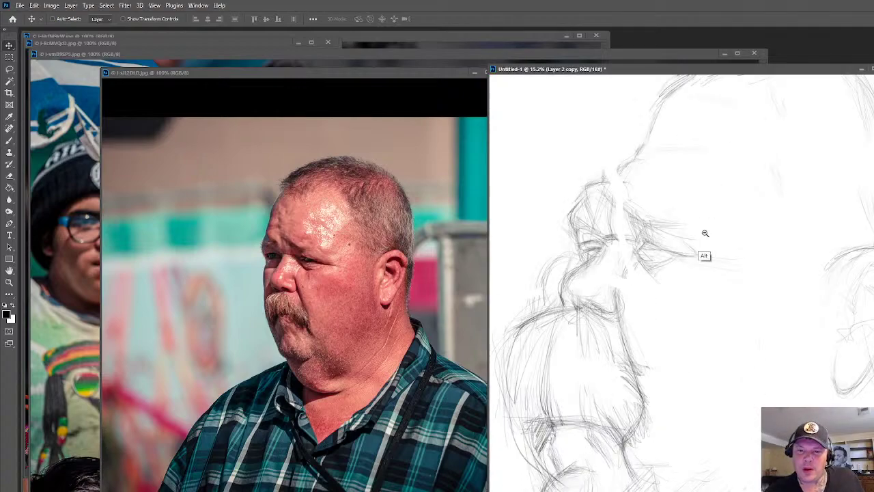
{"action": "scroll", "coordinate": [707, 239], "scroll_direction": "up", "scroll_amount": 5}
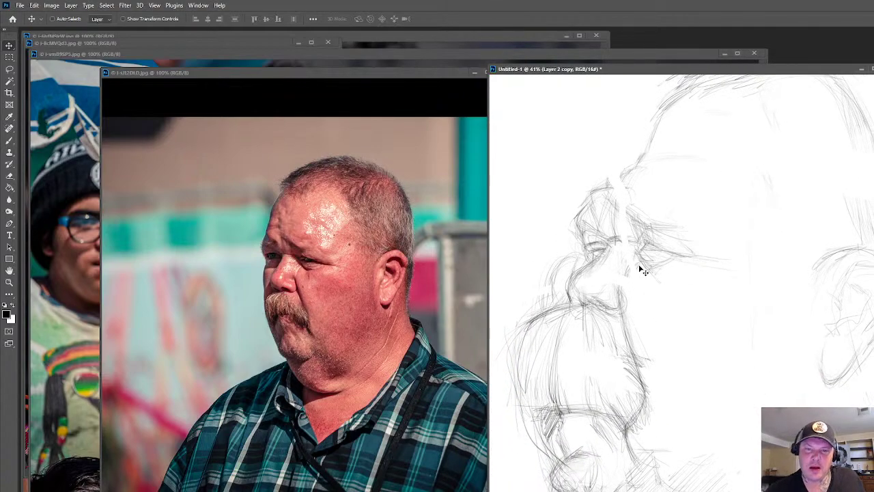
{"action": "scroll", "coordinate": [341, 280], "scroll_direction": "up", "scroll_amount": 3}
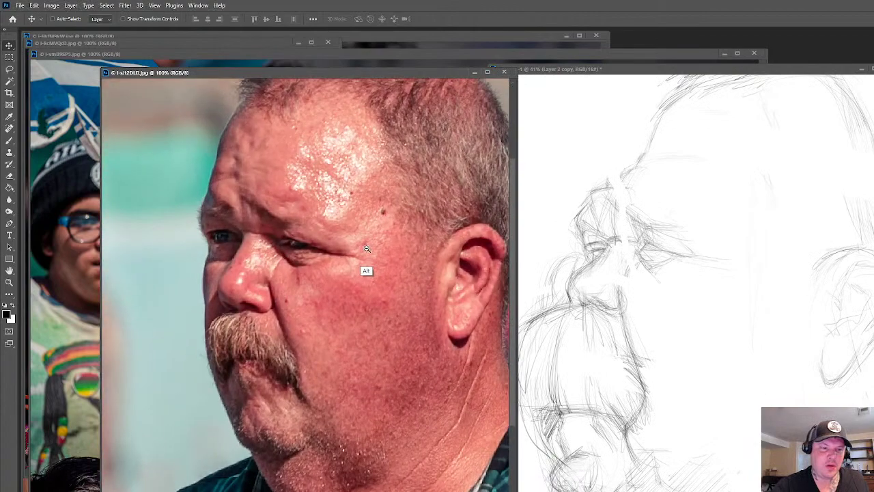
{"action": "scroll", "coordinate": [345, 288], "scroll_direction": "down", "scroll_amount": 2}
{"action": "left_click", "coordinate": [650, 308]}
{"action": "mouse_move", "coordinate": [650, 308]}
{"action": "left_mouse_down"}
{"action": "mouse_move", "coordinate": [681, 353]}
{"action": "mouse_move", "coordinate": [674, 345]}
{"action": "left_mouse_up"}
{"action": "key", "text": "b"}
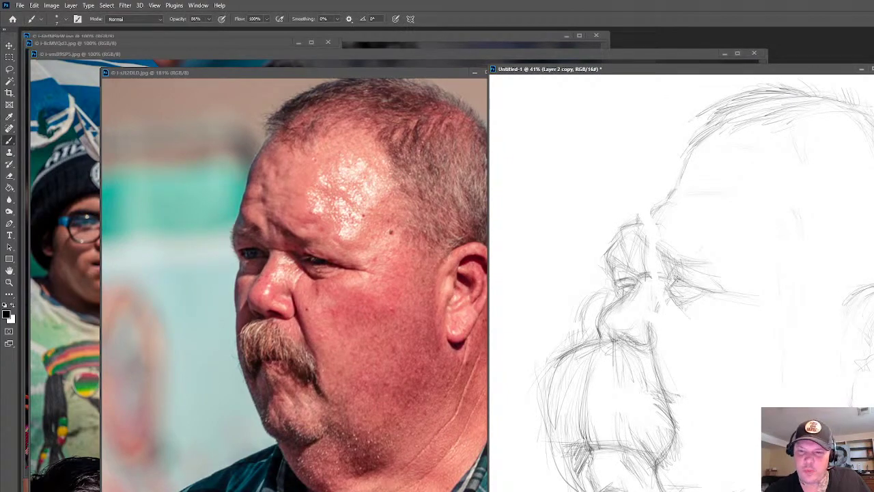
{"action": "scroll", "coordinate": [645, 273], "scroll_direction": "down", "scroll_amount": 2}
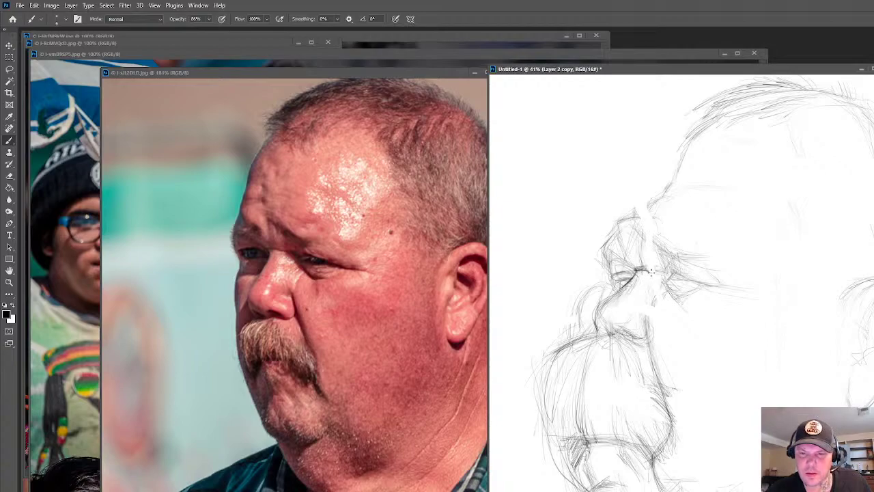
{"action": "left_click_drag", "start_coordinate": [654, 272], "coordinate": [665, 273]}
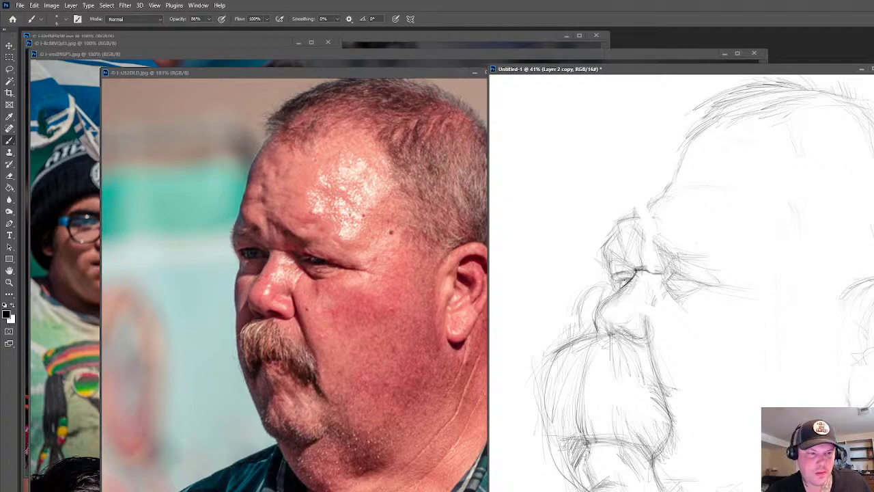
Clean up the far eye with the Eraser and darken its eyelid lines beside the nose bridge
{"action": "key", "text": "e"}
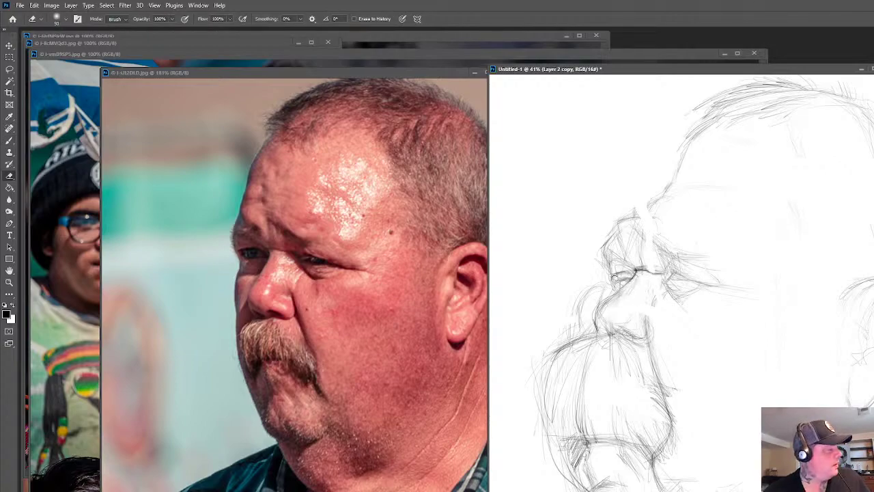
{"action": "key", "text": "b"}
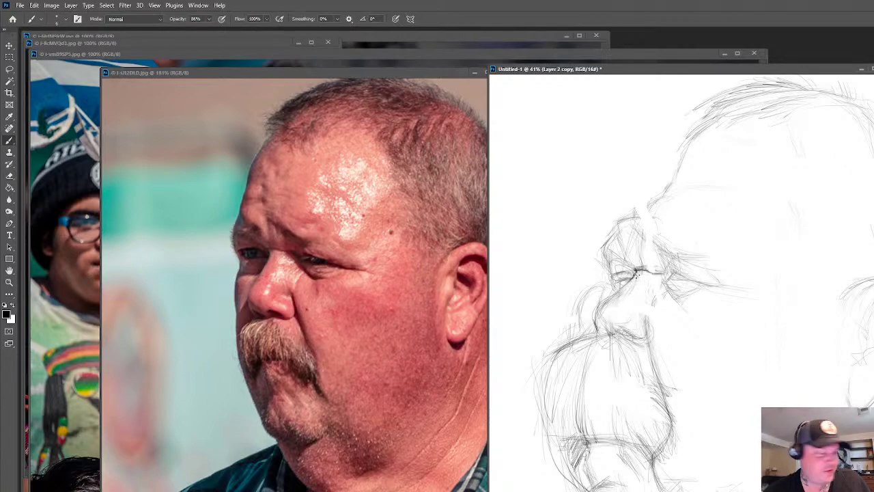
{"action": "key", "text": "e"}
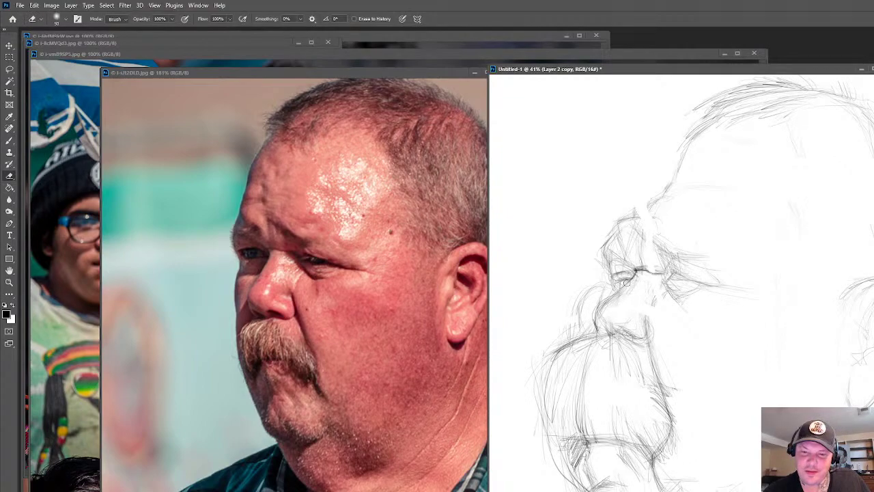
Draw the near nostril opening above the moustache and darken it with short strokes
{"action": "key", "text": "b"}
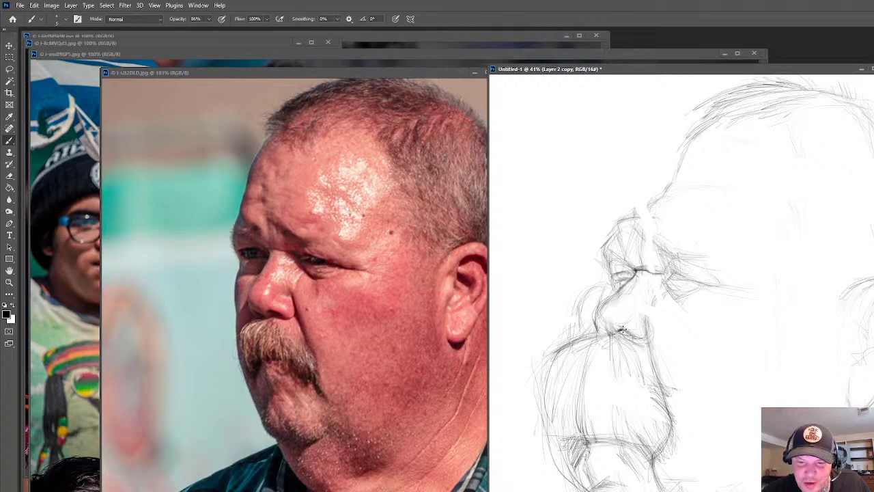
{"action": "left_click_drag", "start_coordinate": [633, 332], "coordinate": [638, 337]}
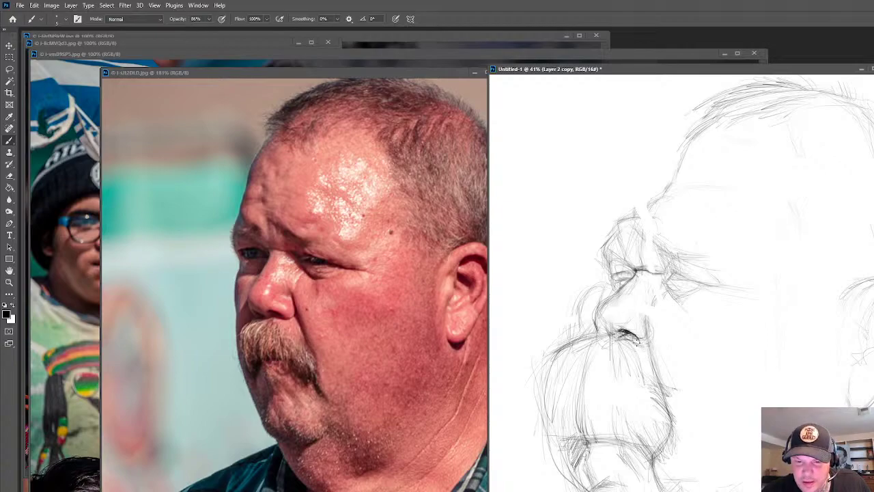
{"action": "left_click_drag", "start_coordinate": [634, 336], "coordinate": [639, 342]}
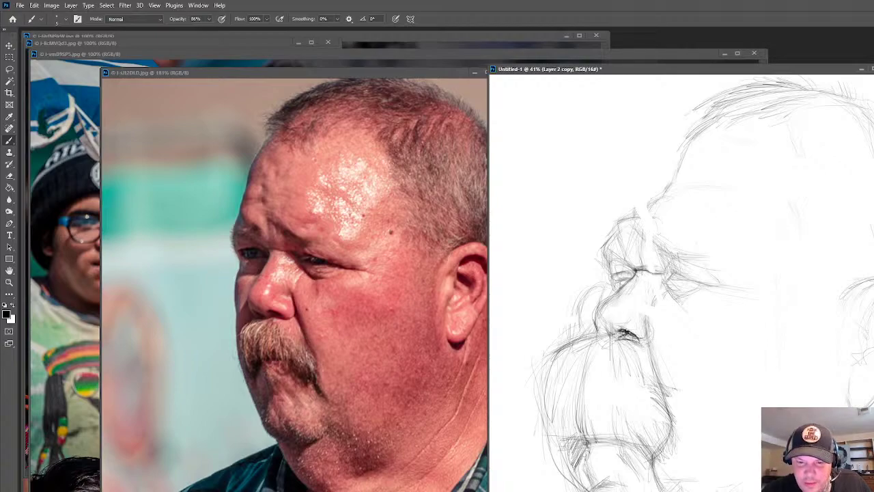
{"action": "left_click_drag", "start_coordinate": [635, 333], "coordinate": [638, 339]}
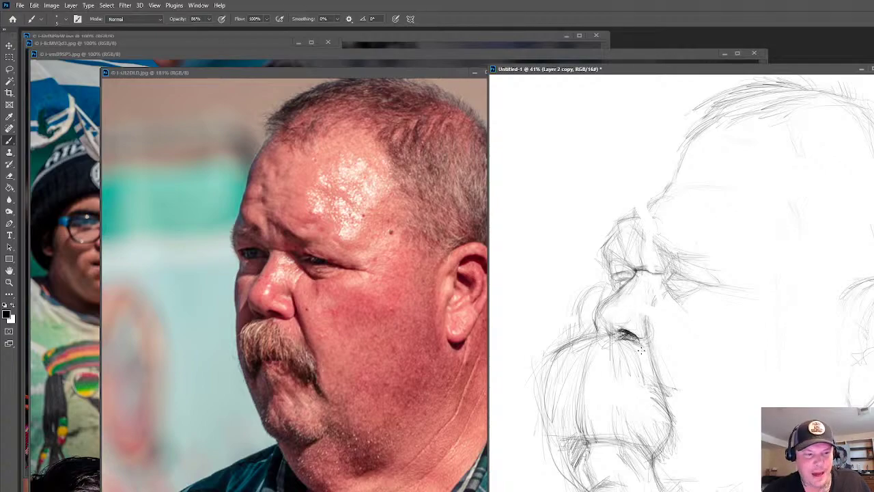
Erase stray lines around the nose and draw a dark curved edge for the near nostril wing
{"action": "scroll", "coordinate": [656, 342], "scroll_direction": "down", "scroll_amount": 2}
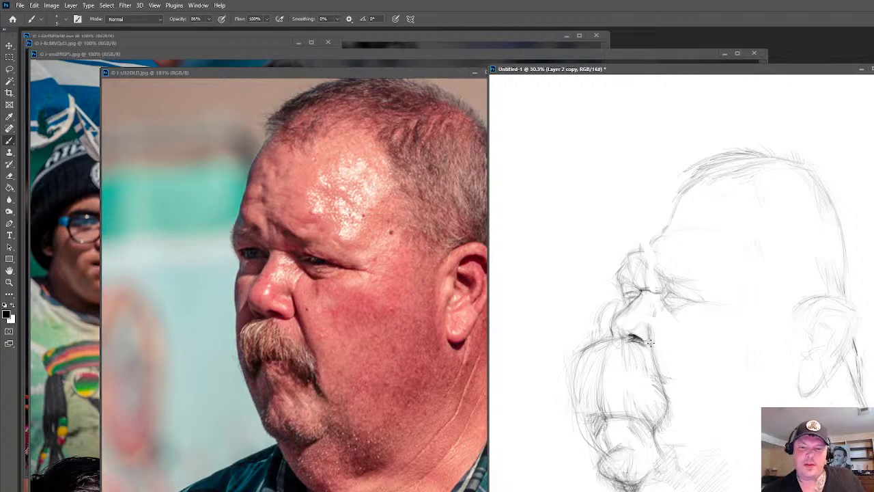
{"action": "key", "text": "e"}
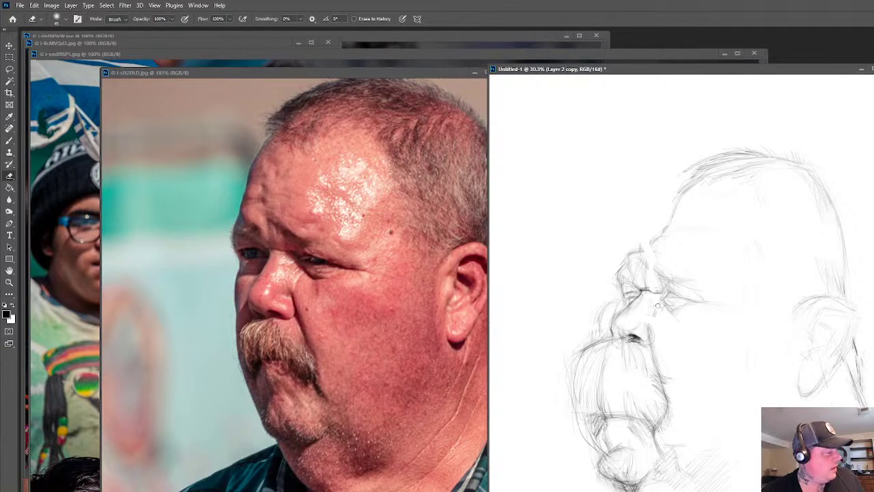
{"action": "key", "text": "b"}
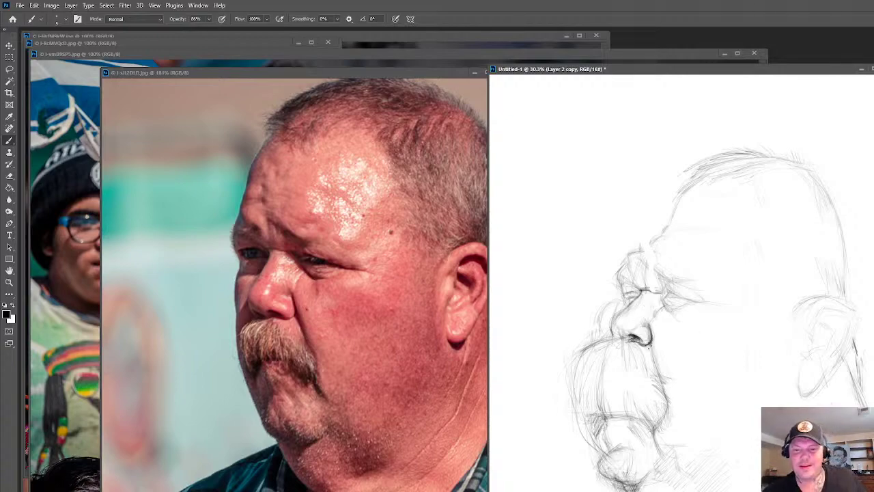
{"action": "left_click_drag", "start_coordinate": [641, 348], "coordinate": [650, 342]}
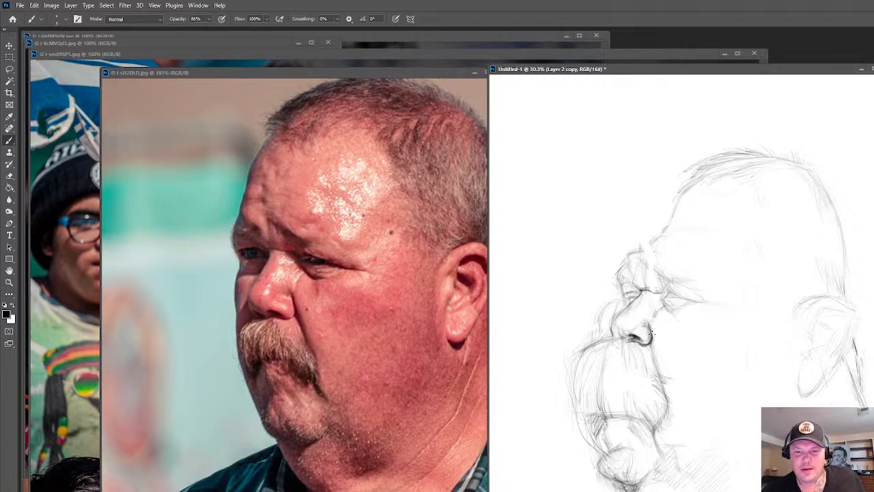
Lighten areas of the nose with the Eraser and strengthen the nose contour where it meets the moustache's upper edge
{"action": "key", "text": "e"}
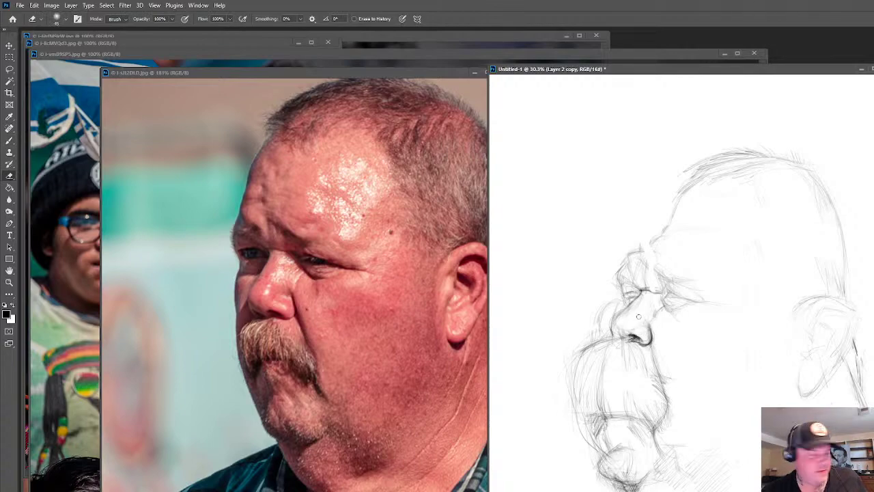
{"action": "key", "text": "b"}
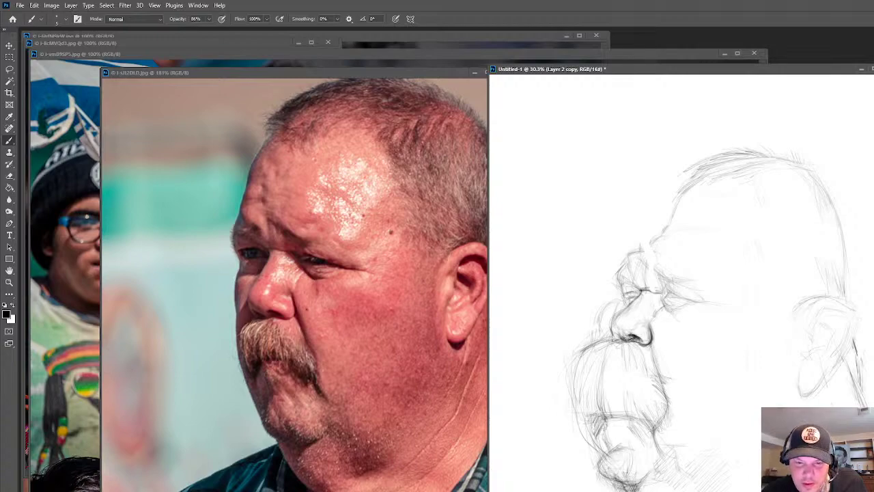
{"action": "left_click_drag", "start_coordinate": [615, 340], "coordinate": [595, 345]}
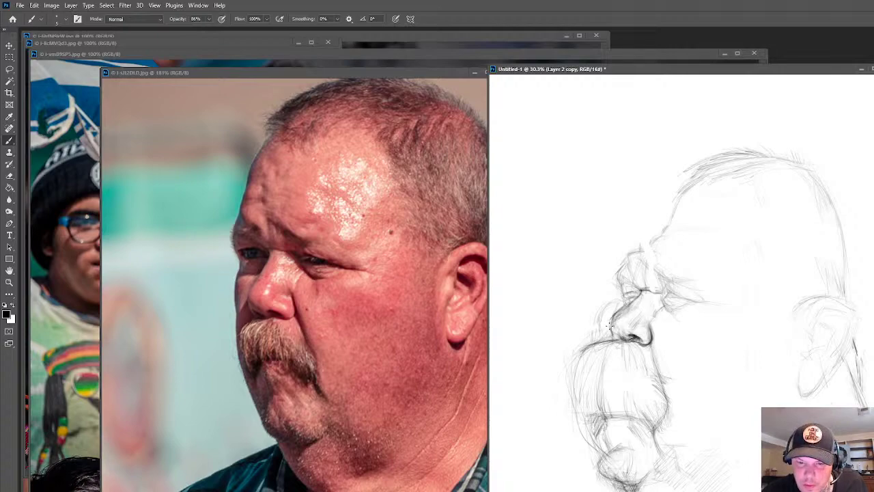
Shade the side of the nose with fine strokes and lighten parts of it with a larger Eraser
{"action": "mouse_move", "coordinate": [638, 311]}
{"action": "left_mouse_down"}
{"action": "mouse_move", "coordinate": [615, 331]}
{"action": "mouse_move", "coordinate": [638, 318]}
{"action": "mouse_move", "coordinate": [621, 333]}
{"action": "mouse_move", "coordinate": [646, 325]}
{"action": "mouse_move", "coordinate": [621, 339]}
{"action": "mouse_move", "coordinate": [642, 328]}
{"action": "mouse_move", "coordinate": [656, 338]}
{"action": "left_mouse_up"}
{"action": "key", "text": "e"}
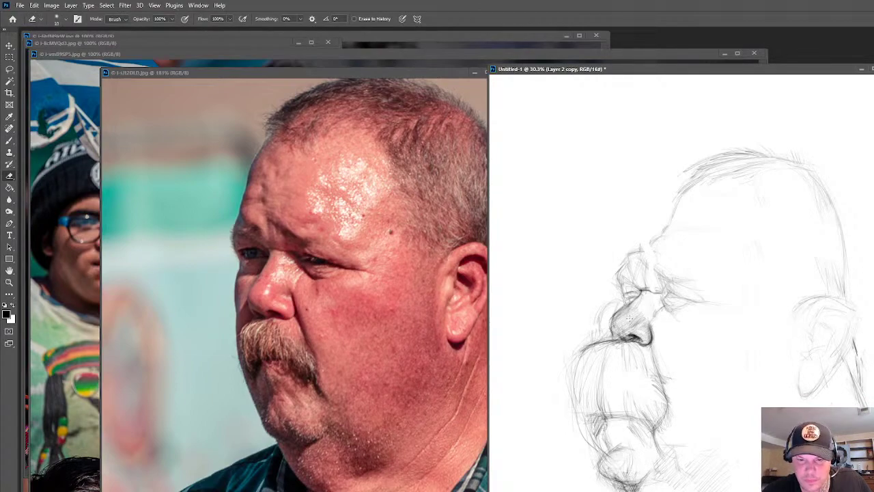
{"action": "key", "text": "bracketright"}
{"action": "key", "text": "bracketright"}
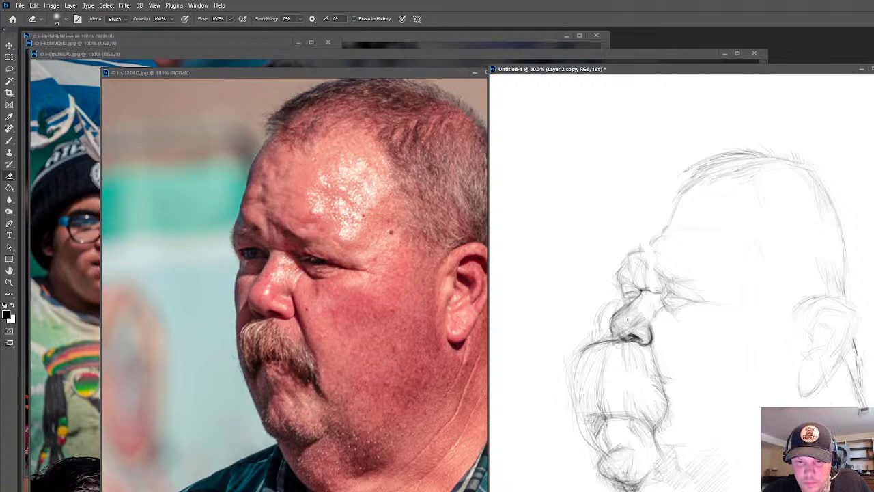
Darken the far cheek beside the nose with the Brush and extend the moustache's upper edge outward on the far side
{"action": "key", "text": "b"}
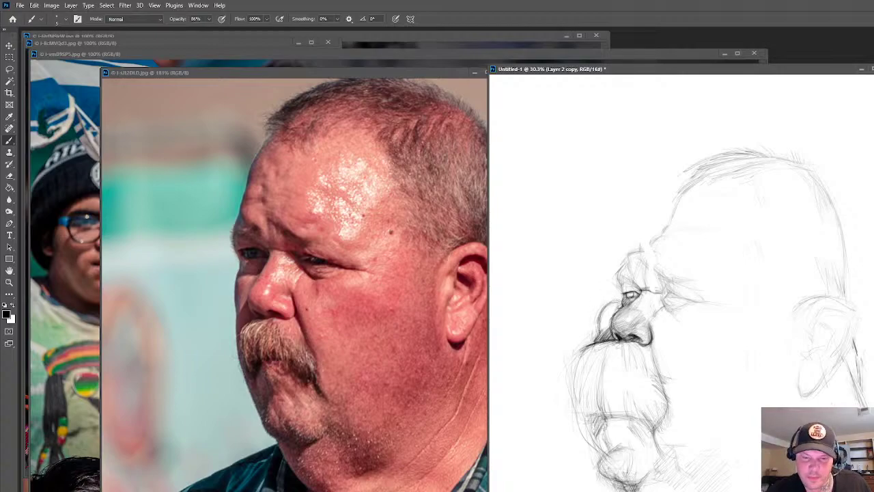
{"action": "left_click_drag", "start_coordinate": [600, 333], "coordinate": [606, 309]}
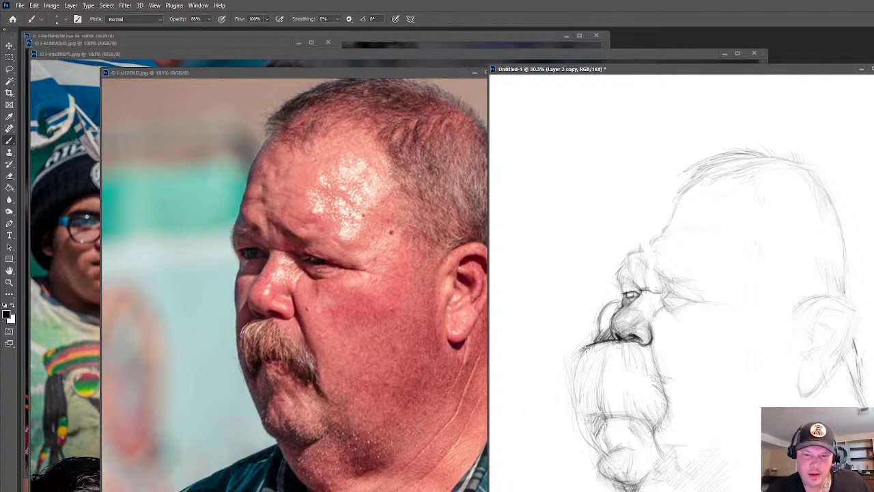
{"action": "left_click_drag", "start_coordinate": [587, 346], "coordinate": [567, 359]}
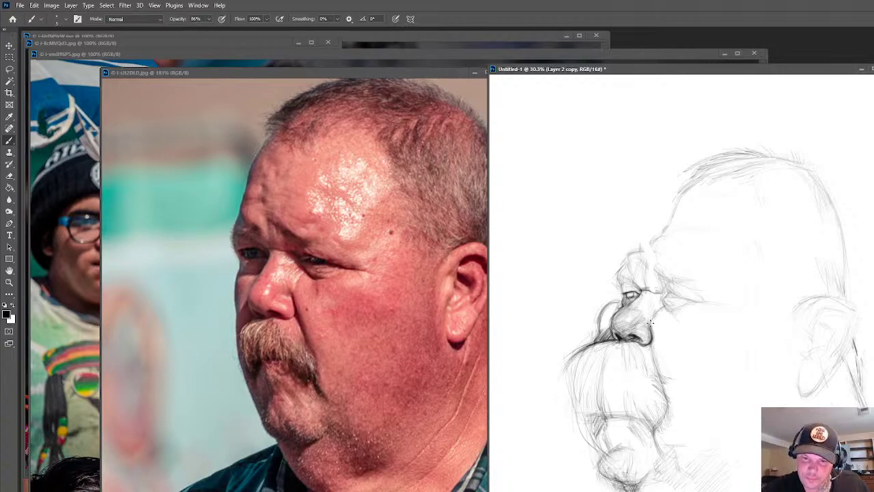
Strengthen the back edge of the near nostril wing and continue the line down into the moustache's near edge
{"action": "left_click_drag", "start_coordinate": [650, 324], "coordinate": [654, 341]}
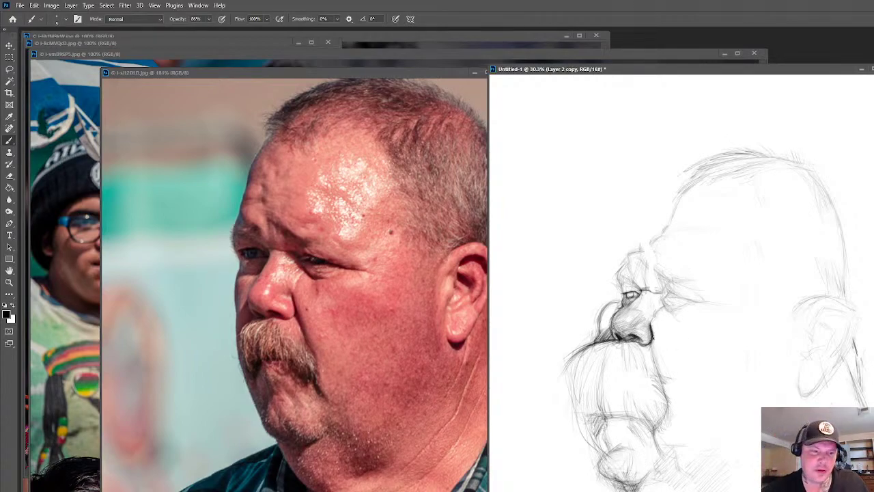
{"action": "left_click_drag", "start_coordinate": [654, 343], "coordinate": [656, 351]}
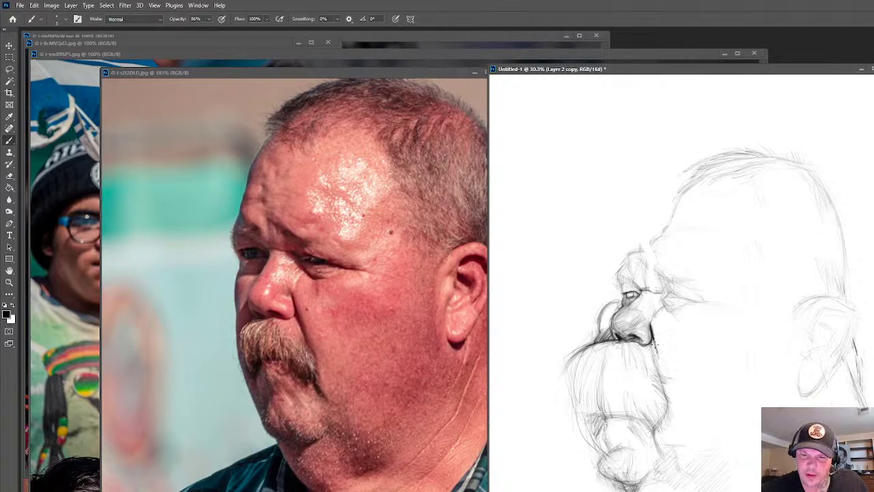
{"action": "mouse_move", "coordinate": [660, 357]}
{"action": "left_mouse_down"}
{"action": "mouse_move", "coordinate": [653, 327]}
{"action": "mouse_move", "coordinate": [652, 354]}
{"action": "left_mouse_up"}
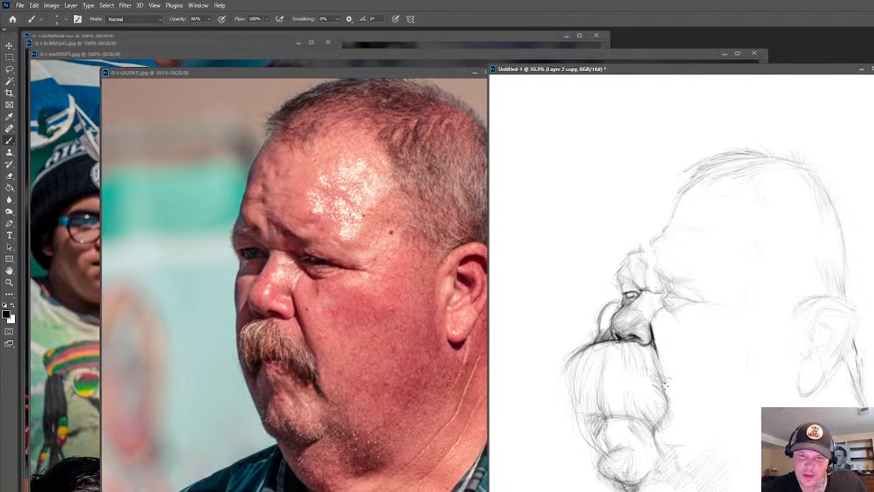
Build up the near side of the moustache with dark hair strokes, ending in a pointed tip beside the chin
{"action": "mouse_move", "coordinate": [664, 374]}
{"action": "left_mouse_down"}
{"action": "mouse_move", "coordinate": [667, 386]}
{"action": "mouse_move", "coordinate": [660, 371]}
{"action": "left_mouse_up"}
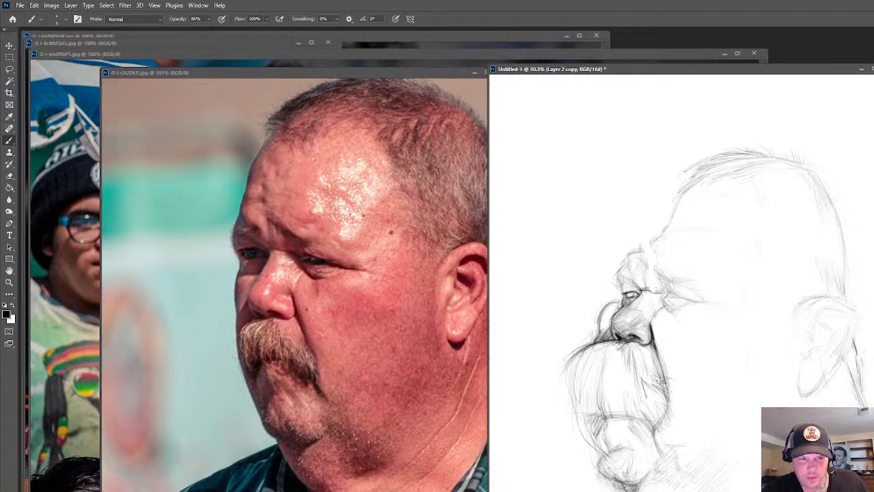
{"action": "mouse_move", "coordinate": [664, 385]}
{"action": "left_mouse_down"}
{"action": "mouse_move", "coordinate": [674, 404]}
{"action": "mouse_move", "coordinate": [657, 422]}
{"action": "mouse_move", "coordinate": [670, 425]}
{"action": "mouse_move", "coordinate": [668, 436]}
{"action": "left_mouse_up"}
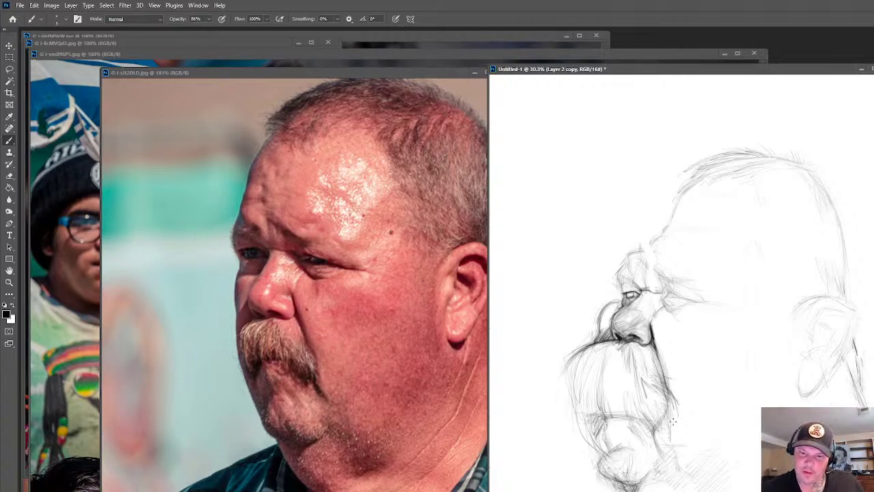
{"action": "left_click_drag", "start_coordinate": [660, 375], "coordinate": [657, 384]}
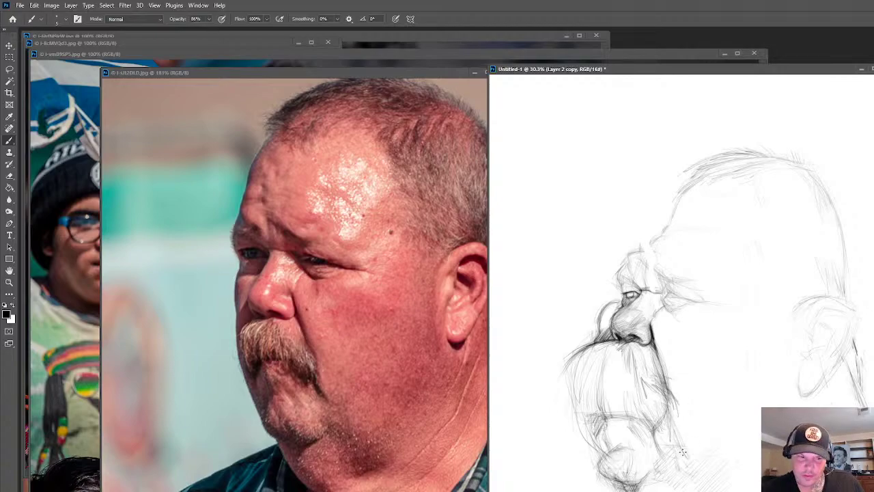
{"action": "left_click_drag", "start_coordinate": [668, 424], "coordinate": [689, 455]}
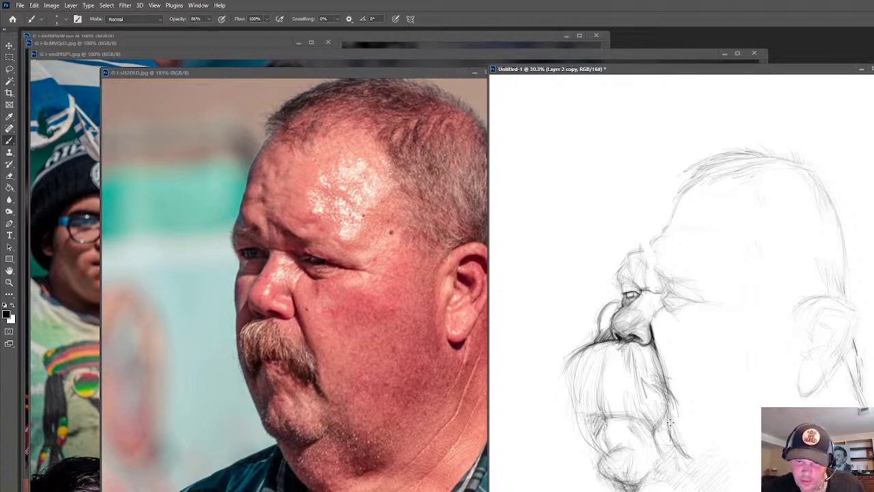
{"action": "left_click_drag", "start_coordinate": [674, 415], "coordinate": [658, 375]}
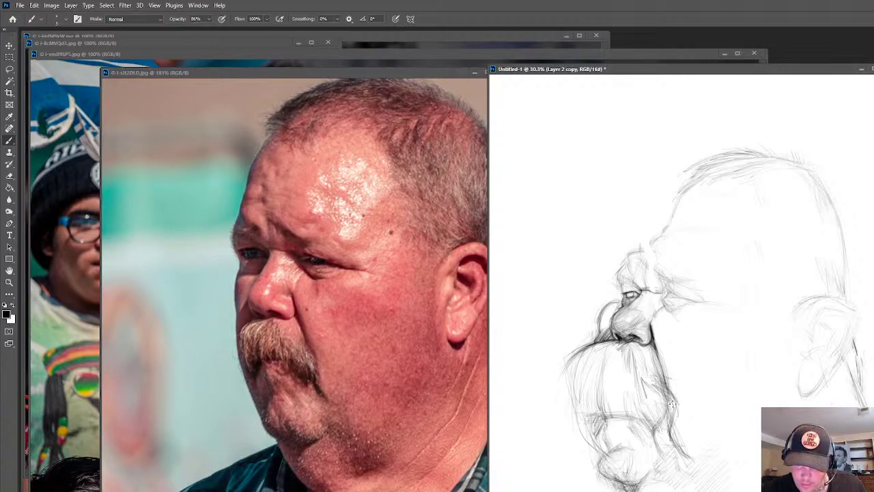
{"action": "mouse_move", "coordinate": [671, 439]}
{"action": "left_mouse_down"}
{"action": "mouse_move", "coordinate": [687, 453]}
{"action": "mouse_move", "coordinate": [679, 449]}
{"action": "left_mouse_up"}
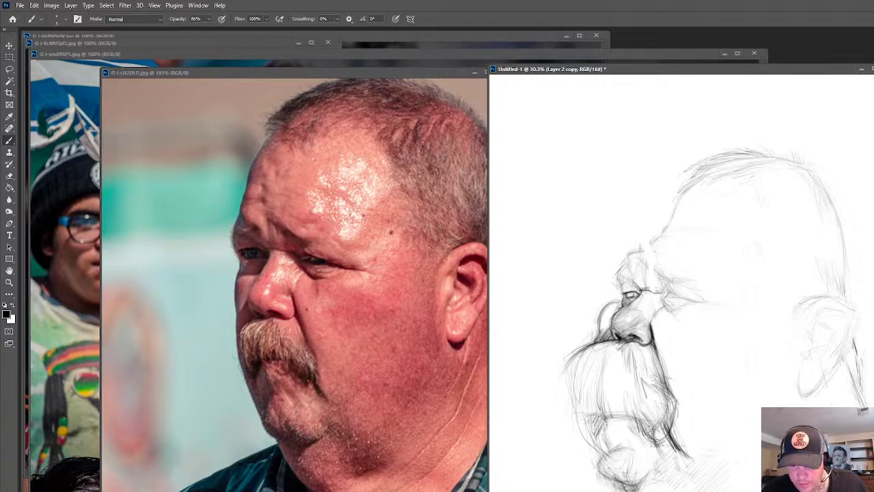
{"action": "mouse_move", "coordinate": [650, 418]}
{"action": "left_mouse_down"}
{"action": "mouse_move", "coordinate": [663, 442]}
{"action": "mouse_move", "coordinate": [652, 418]}
{"action": "mouse_move", "coordinate": [662, 437]}
{"action": "mouse_move", "coordinate": [667, 431]}
{"action": "left_mouse_up"}
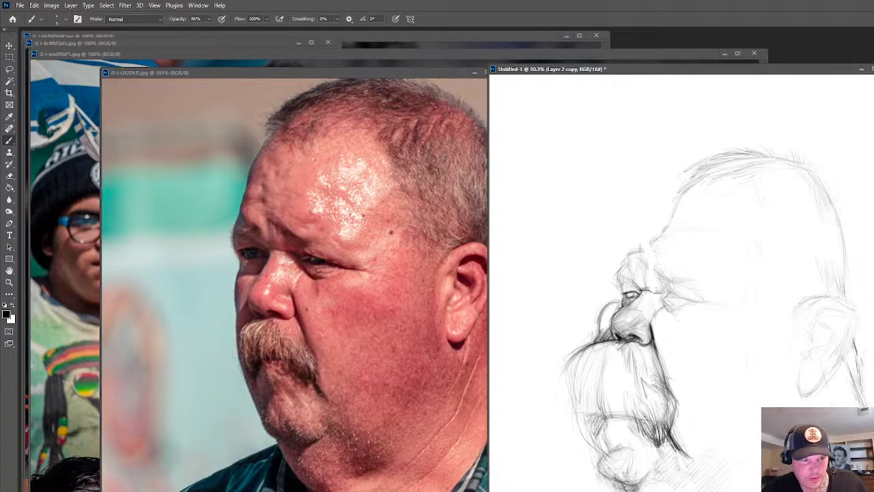
Darken the moustache's lower edge over the mouth with hair strokes and define the mouth corner and lower lip contour
{"action": "mouse_move", "coordinate": [629, 401]}
{"action": "left_mouse_down"}
{"action": "mouse_move", "coordinate": [643, 429]}
{"action": "mouse_move", "coordinate": [635, 414]}
{"action": "left_mouse_up"}
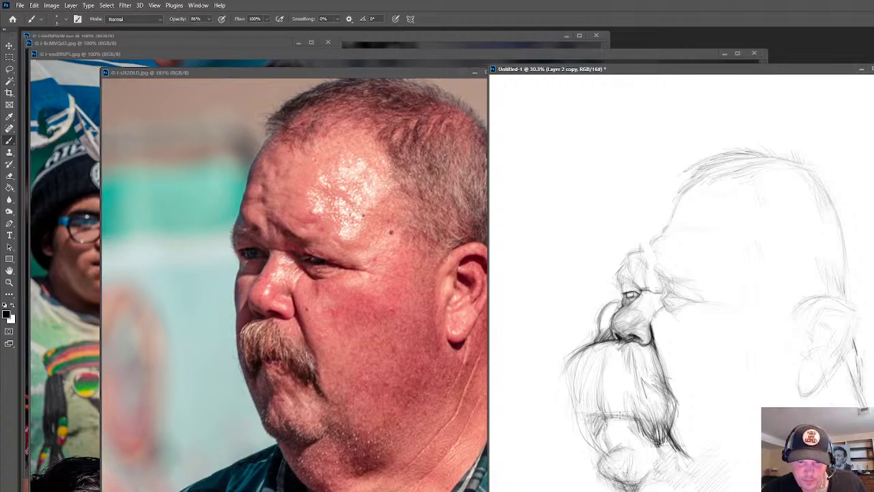
{"action": "mouse_move", "coordinate": [618, 401]}
{"action": "left_mouse_down"}
{"action": "mouse_move", "coordinate": [642, 419]}
{"action": "mouse_move", "coordinate": [621, 417]}
{"action": "mouse_move", "coordinate": [631, 410]}
{"action": "mouse_move", "coordinate": [641, 419]}
{"action": "mouse_move", "coordinate": [640, 404]}
{"action": "mouse_move", "coordinate": [616, 416]}
{"action": "mouse_move", "coordinate": [600, 371]}
{"action": "mouse_move", "coordinate": [604, 417]}
{"action": "mouse_move", "coordinate": [601, 395]}
{"action": "left_mouse_up"}
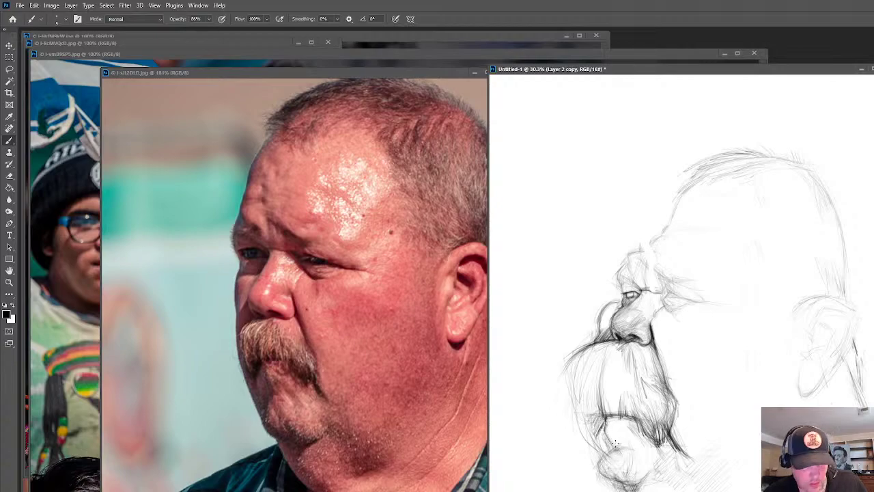
{"action": "mouse_move", "coordinate": [612, 434]}
{"action": "left_mouse_down"}
{"action": "mouse_move", "coordinate": [627, 453]}
{"action": "mouse_move", "coordinate": [604, 442]}
{"action": "mouse_move", "coordinate": [605, 459]}
{"action": "mouse_move", "coordinate": [601, 436]}
{"action": "mouse_move", "coordinate": [623, 450]}
{"action": "left_mouse_up"}
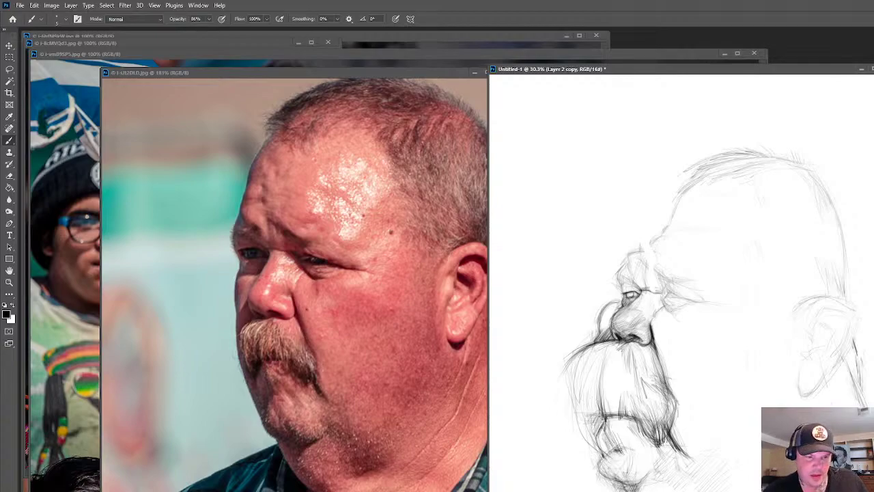
{"action": "mouse_move", "coordinate": [597, 413]}
{"action": "left_mouse_down"}
{"action": "mouse_move", "coordinate": [593, 390]}
{"action": "mouse_move", "coordinate": [590, 446]}
{"action": "left_mouse_up"}
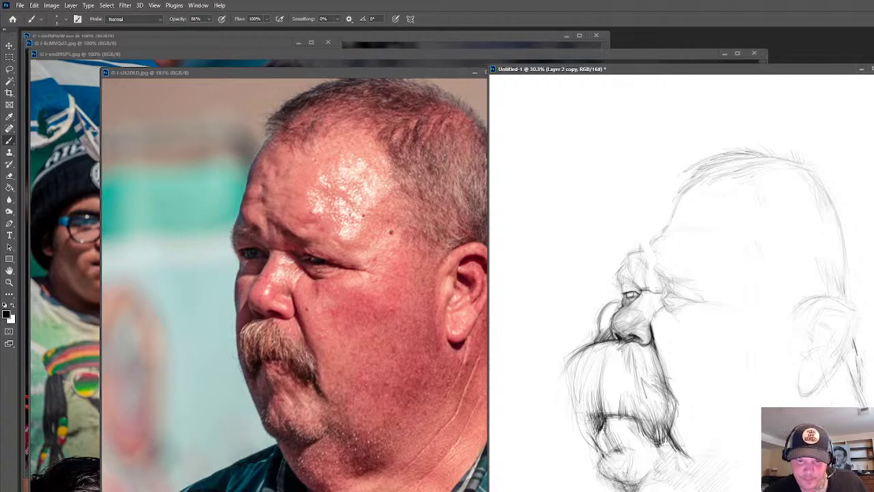
{"action": "left_click_drag", "start_coordinate": [597, 440], "coordinate": [612, 454]}
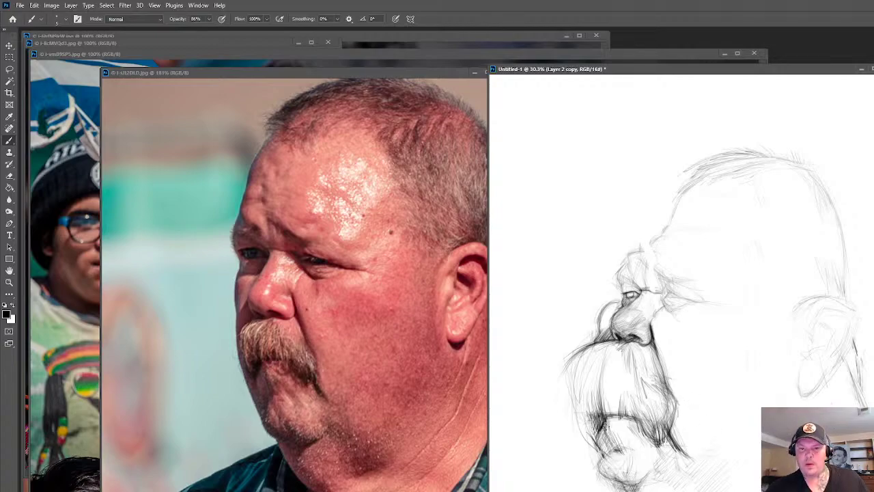
{"action": "left_click_drag", "start_coordinate": [607, 391], "coordinate": [611, 406]}
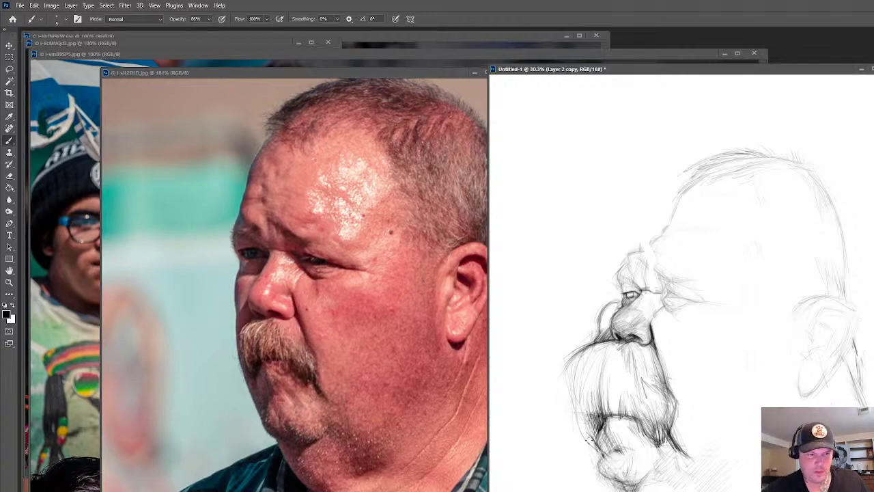
Fill the far side of the moustache with long curved hair strokes and darken its outer edge
{"action": "left_click_drag", "start_coordinate": [582, 418], "coordinate": [583, 363]}
{"action": "left_click_drag", "start_coordinate": [582, 398], "coordinate": [582, 374]}
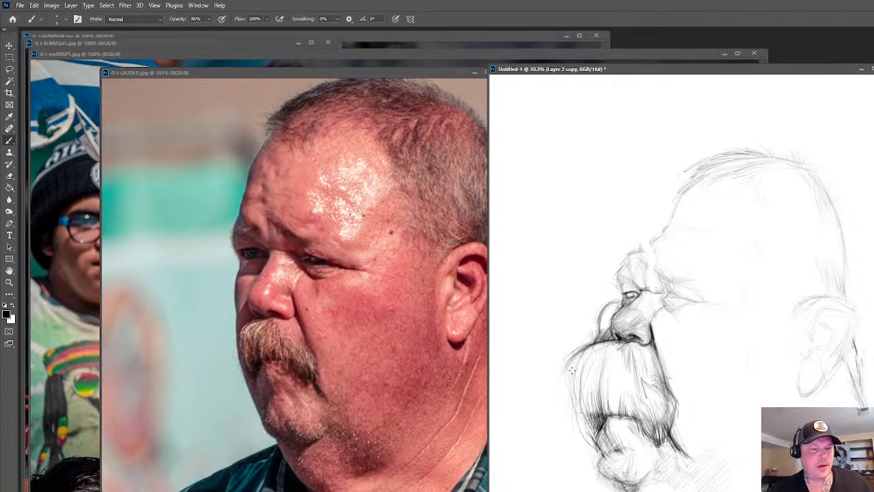
{"action": "mouse_move", "coordinate": [575, 403]}
{"action": "left_mouse_down"}
{"action": "mouse_move", "coordinate": [579, 369]}
{"action": "mouse_move", "coordinate": [591, 376]}
{"action": "left_mouse_up"}
{"action": "mouse_move", "coordinate": [596, 414]}
{"action": "left_mouse_down"}
{"action": "mouse_move", "coordinate": [598, 356]}
{"action": "mouse_move", "coordinate": [586, 393]}
{"action": "left_mouse_up"}
{"action": "left_click_drag", "start_coordinate": [585, 408], "coordinate": [569, 372]}
{"action": "left_click_drag", "start_coordinate": [566, 368], "coordinate": [565, 354]}
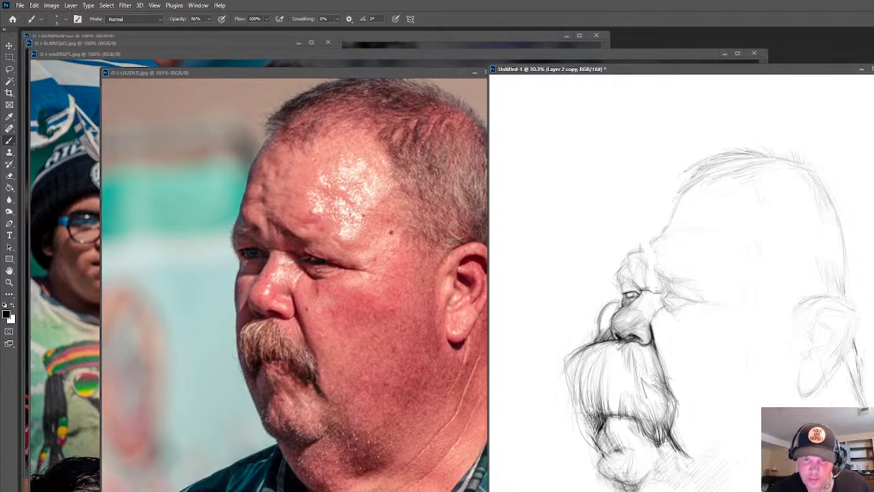
{"action": "mouse_move", "coordinate": [573, 389]}
{"action": "left_mouse_down"}
{"action": "mouse_move", "coordinate": [566, 356]}
{"action": "mouse_move", "coordinate": [566, 372]}
{"action": "left_mouse_up"}
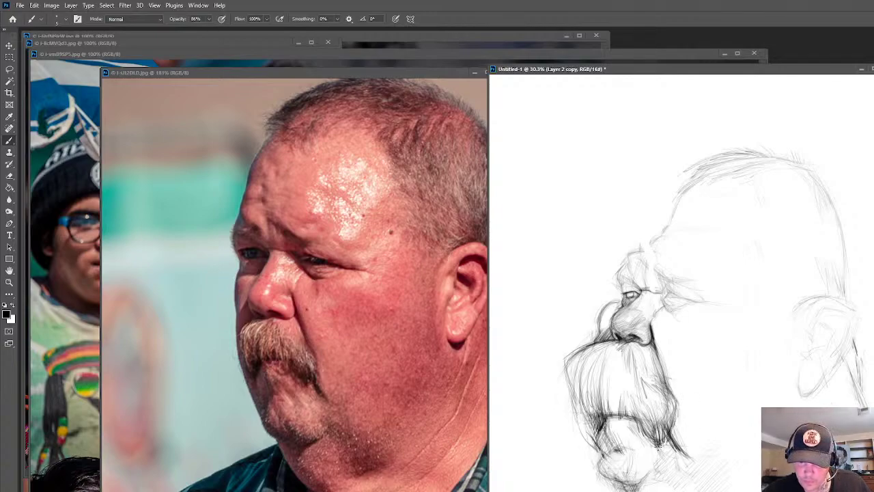
Extend the moustache's far side downward with overlapping hair strokes that form a drooping outer tip
{"action": "left_click_drag", "start_coordinate": [577, 385], "coordinate": [573, 425]}
{"action": "left_click_drag", "start_coordinate": [575, 393], "coordinate": [571, 425]}
{"action": "left_click_drag", "start_coordinate": [571, 418], "coordinate": [584, 440]}
{"action": "left_click_drag", "start_coordinate": [577, 397], "coordinate": [573, 415]}
{"action": "mouse_move", "coordinate": [573, 374]}
{"action": "left_mouse_down"}
{"action": "mouse_move", "coordinate": [568, 397]}
{"action": "mouse_move", "coordinate": [589, 437]}
{"action": "left_mouse_up"}
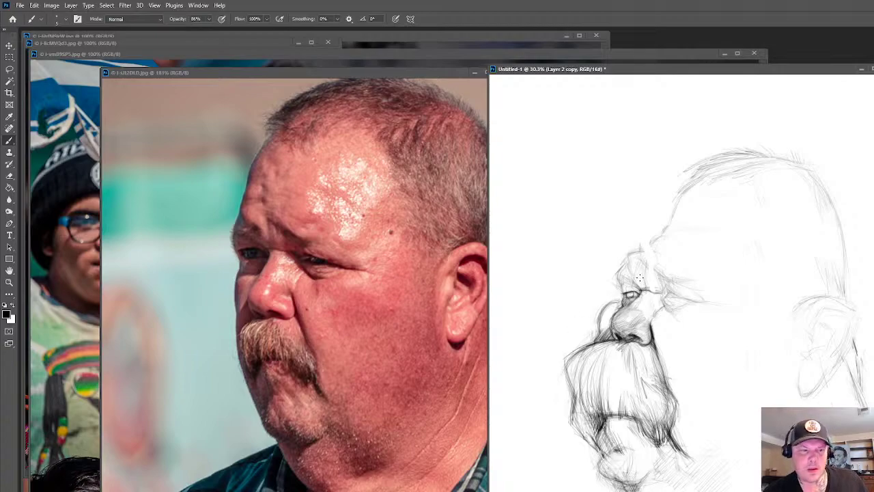
Clean up the far eye with the Eraser and darken its inner corner beside the nose bridge with the Brush
{"action": "key", "text": "e"}
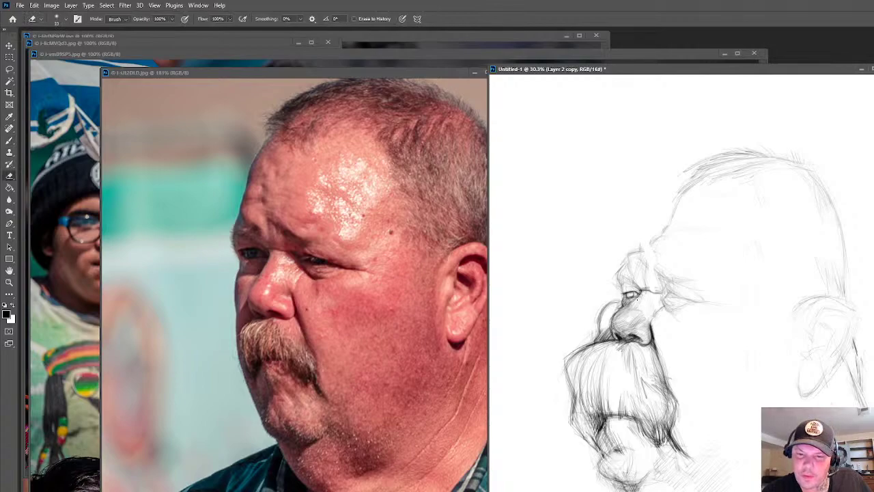
{"action": "key", "text": "b"}
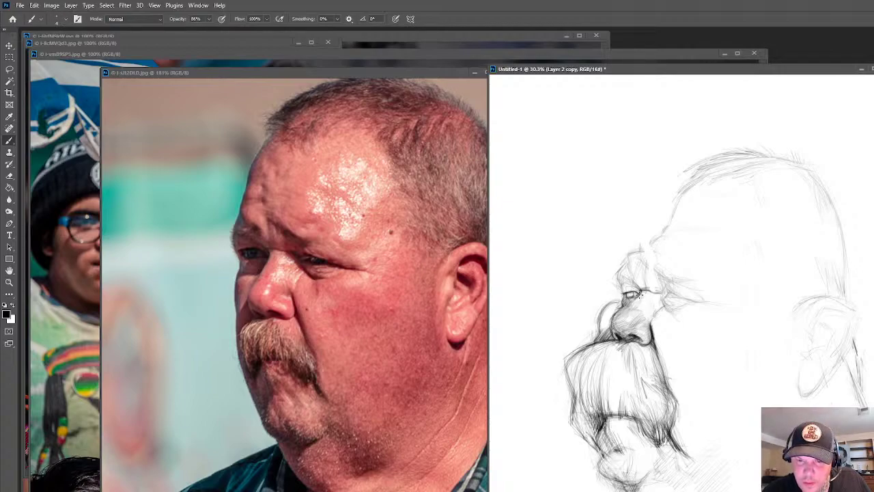
{"action": "mouse_move", "coordinate": [636, 296]}
{"action": "left_mouse_down"}
{"action": "mouse_move", "coordinate": [629, 304]}
{"action": "mouse_move", "coordinate": [642, 292]}
{"action": "left_mouse_up"}
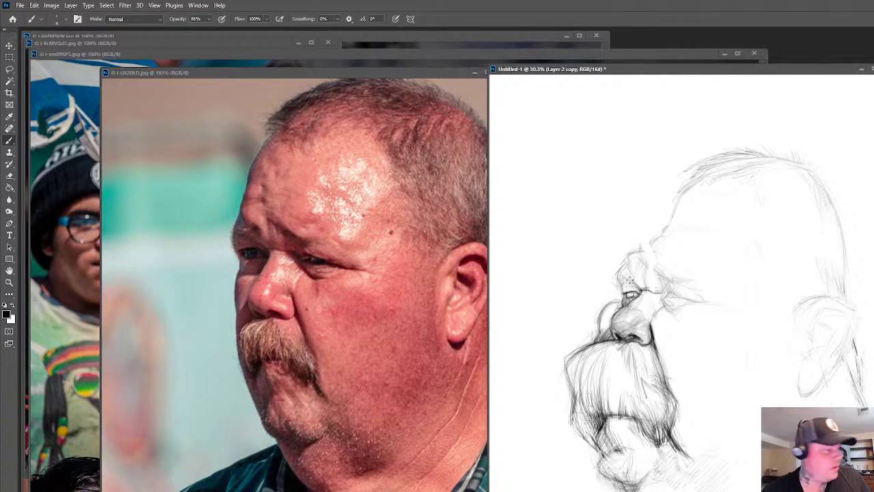
Select the far eye with the Lasso, nudge it slightly into a new position and clear the selection
{"action": "key", "text": "l"}
{"action": "mouse_move", "coordinate": [632, 305]}
{"action": "left_mouse_down"}
{"action": "mouse_move", "coordinate": [623, 298]}
{"action": "mouse_move", "coordinate": [638, 304]}
{"action": "left_mouse_up"}
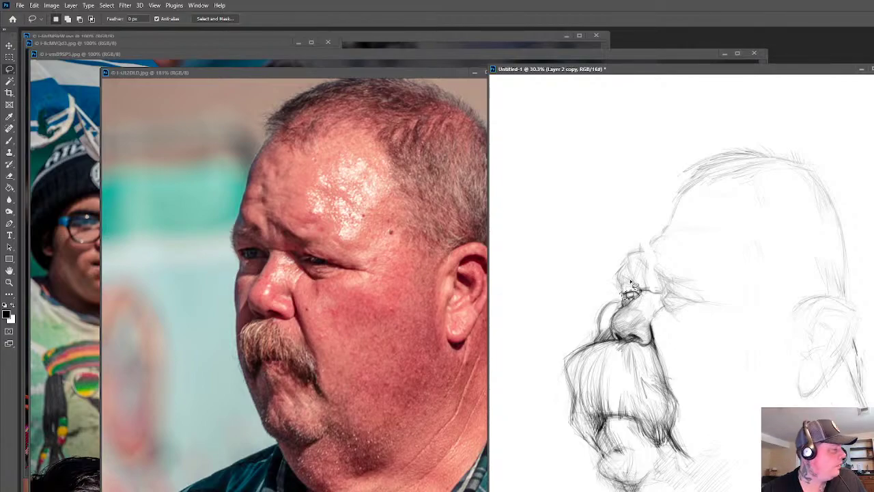
{"action": "key", "text": "v"}
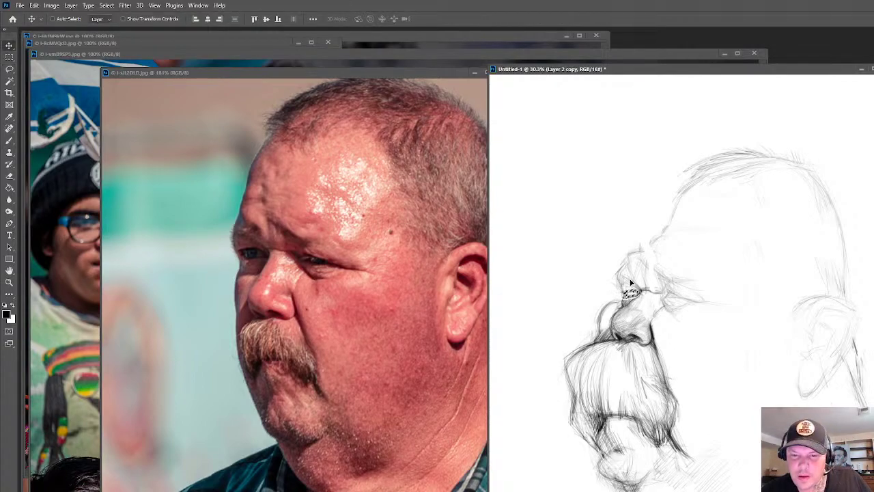
{"action": "left_click_drag", "start_coordinate": [630, 282], "coordinate": [633, 285]}
{"action": "key", "text": "ctrl+d"}
Draw the eyelid fold above the far eye with the Brush and strengthen the lines beneath its brow
{"action": "key", "text": "b"}
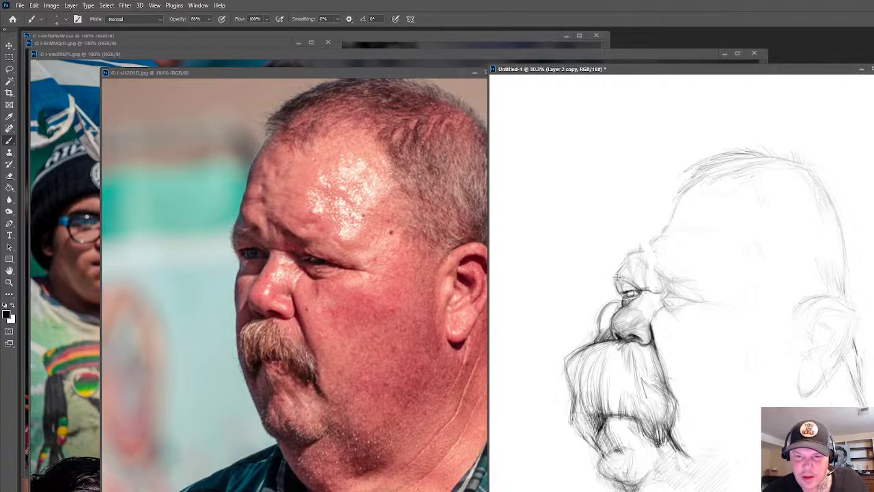
{"action": "left_click_drag", "start_coordinate": [618, 285], "coordinate": [648, 290]}
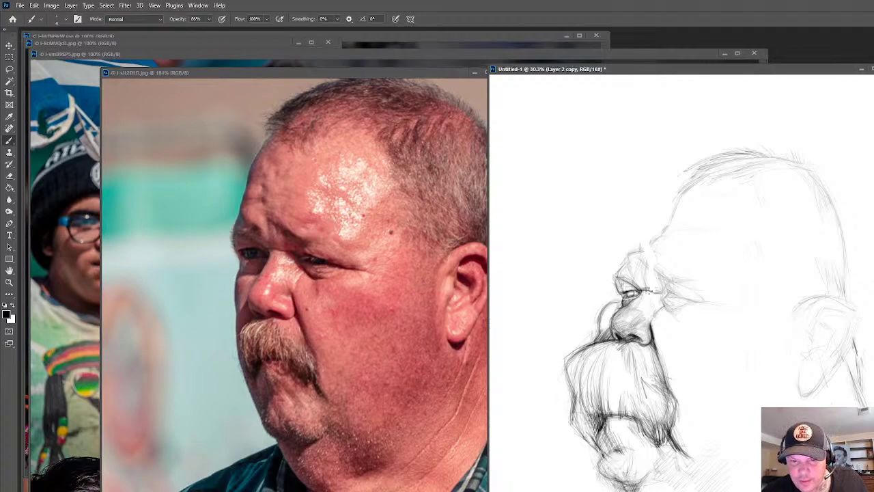
{"action": "left_click_drag", "start_coordinate": [633, 260], "coordinate": [630, 294]}
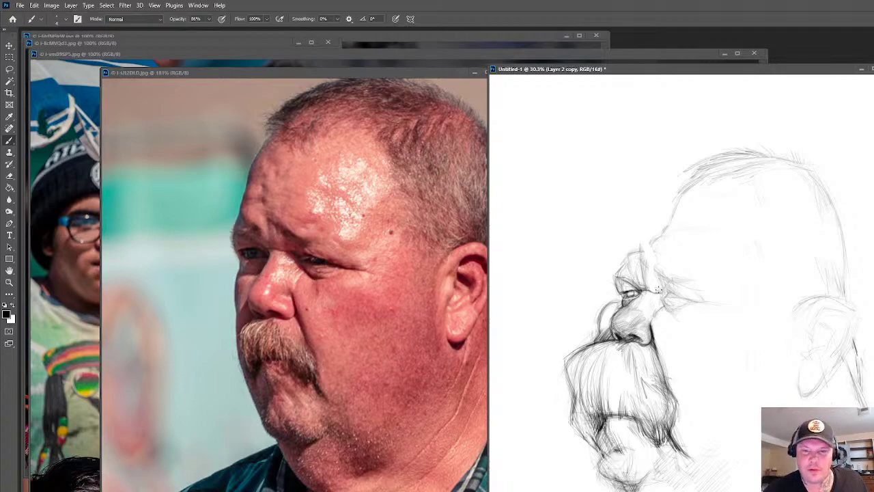
Erase stray marks beside the nose bridge at the near eye's inner corner with an enlarged Eraser
{"action": "key", "text": "e"}
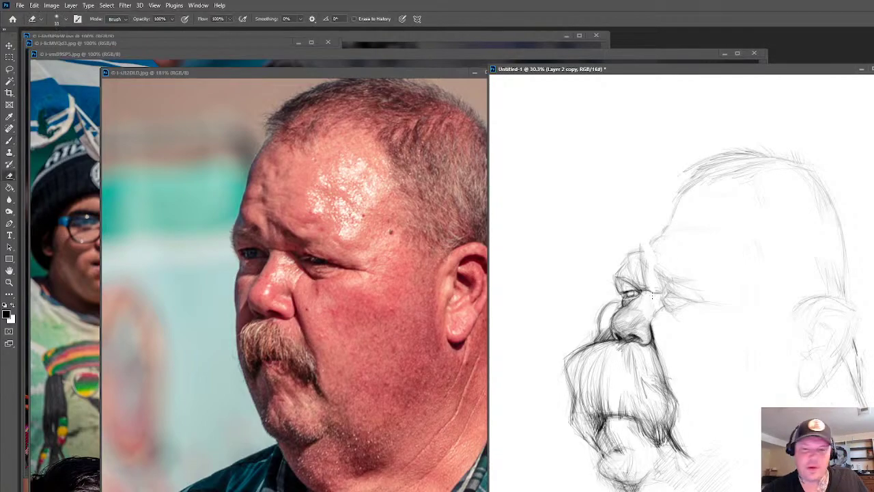
{"action": "key", "text": "bracketright"}
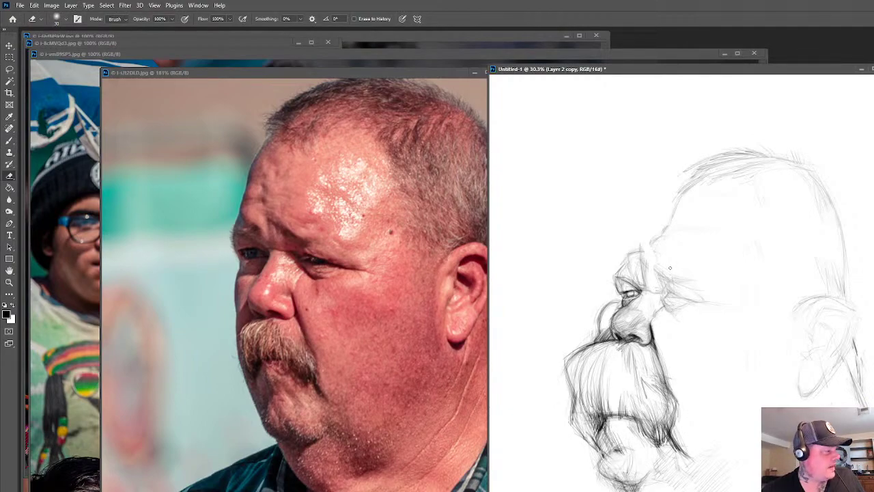
{"action": "key", "text": "b"}
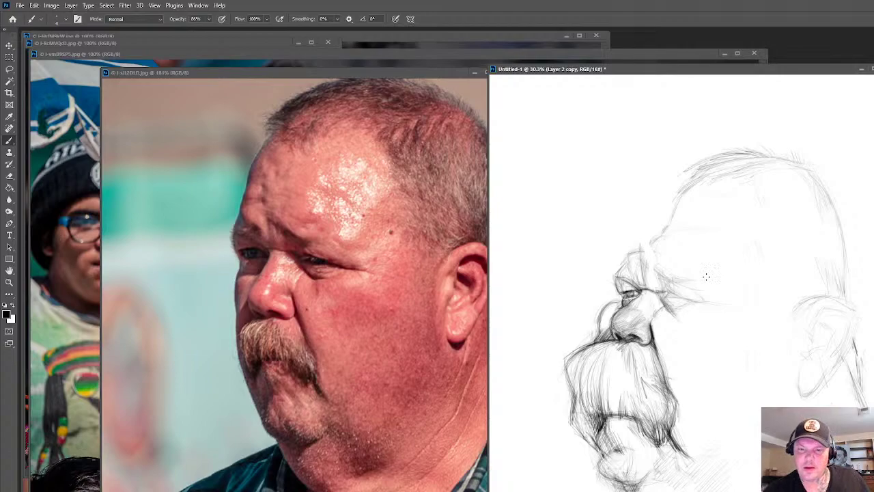
Draw the near eye's dark upper lid line with the Brush and extend its outer crease toward the temple
{"action": "left_click", "coordinate": [245, 248]}
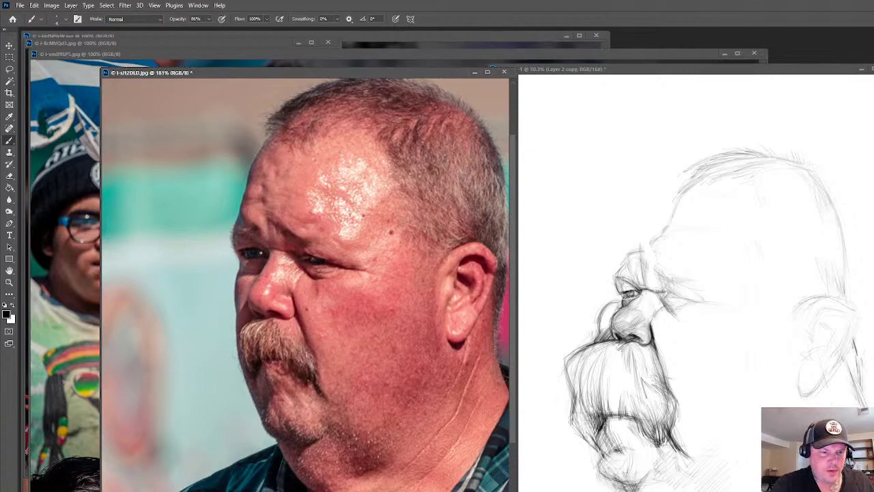
{"action": "left_click", "coordinate": [639, 298]}
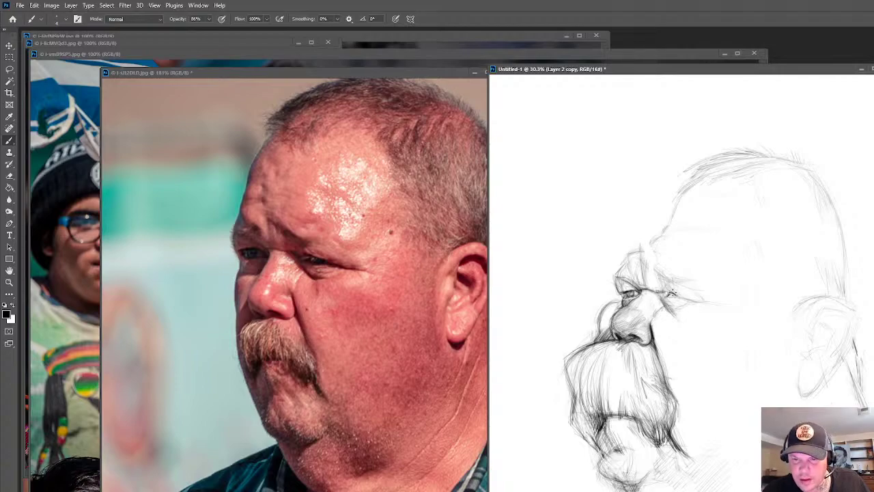
{"action": "left_click_drag", "start_coordinate": [678, 294], "coordinate": [681, 295]}
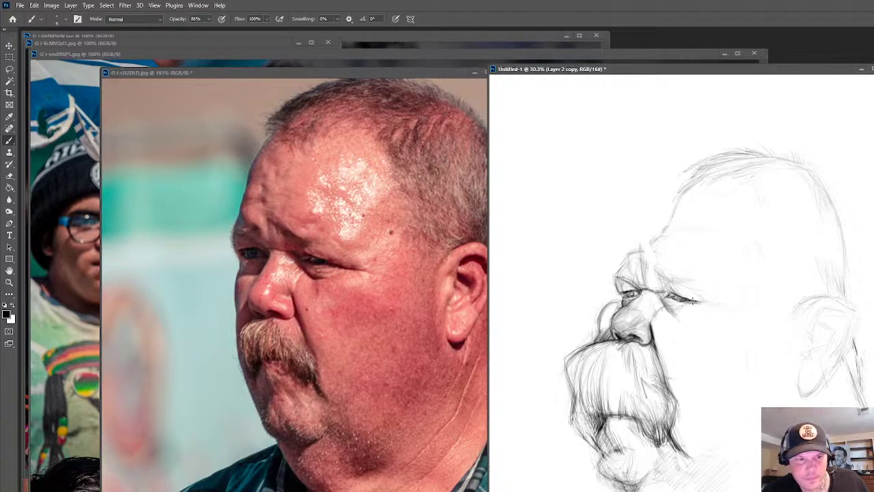
{"action": "left_click_drag", "start_coordinate": [699, 300], "coordinate": [705, 306]}
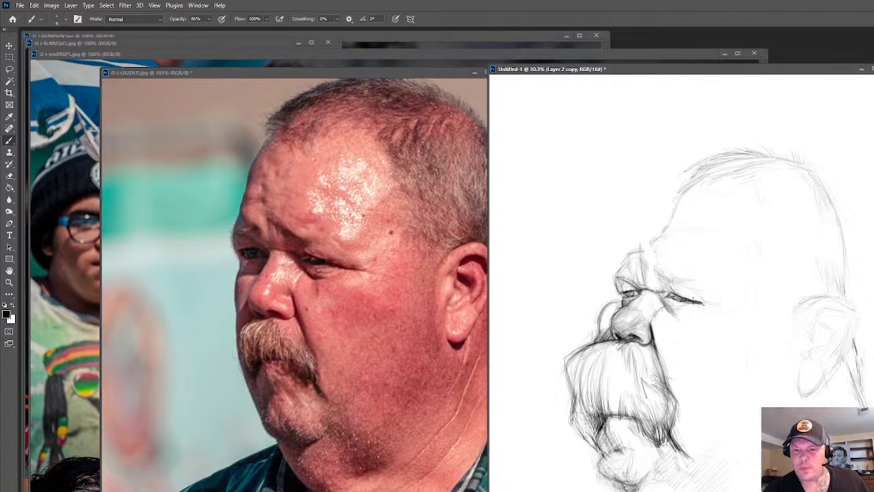
{"action": "mouse_move", "coordinate": [700, 302]}
{"action": "left_mouse_down"}
{"action": "mouse_move", "coordinate": [730, 310]}
{"action": "mouse_move", "coordinate": [706, 305]}
{"action": "mouse_move", "coordinate": [721, 306]}
{"action": "left_mouse_up"}
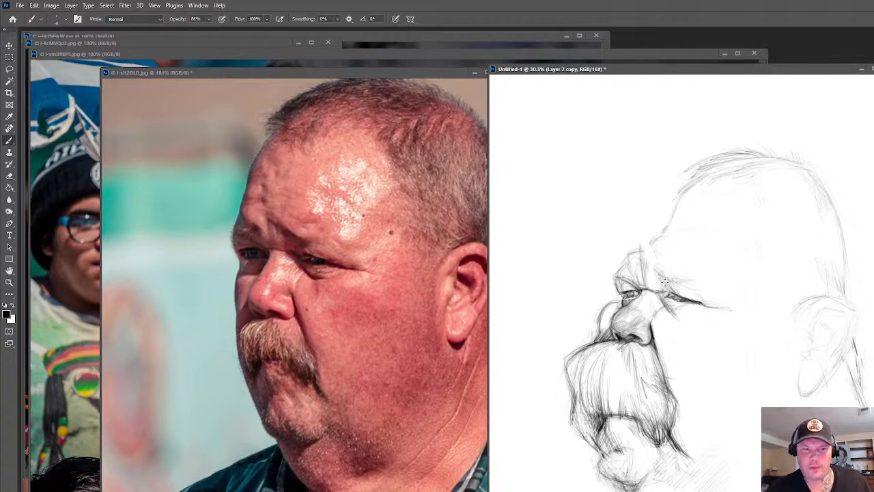
Draw the drooping eyelid fold above the near eye down to the outer crease and darken the fold's upper line
{"action": "left_click_drag", "start_coordinate": [677, 282], "coordinate": [685, 287]}
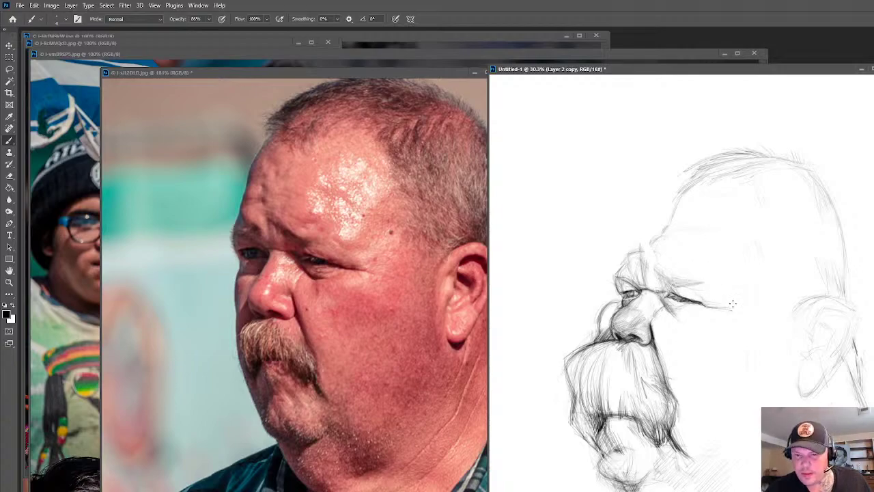
{"action": "left_click_drag", "start_coordinate": [726, 298], "coordinate": [683, 283]}
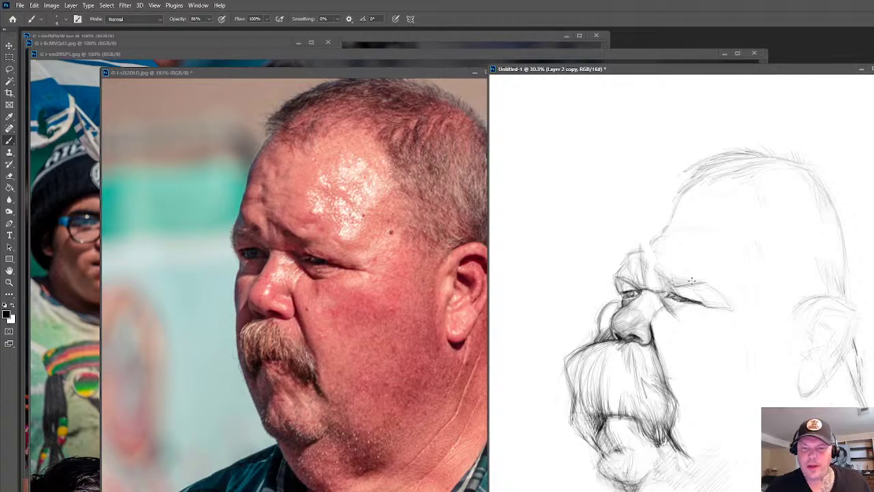
{"action": "left_click_drag", "start_coordinate": [689, 285], "coordinate": [674, 287]}
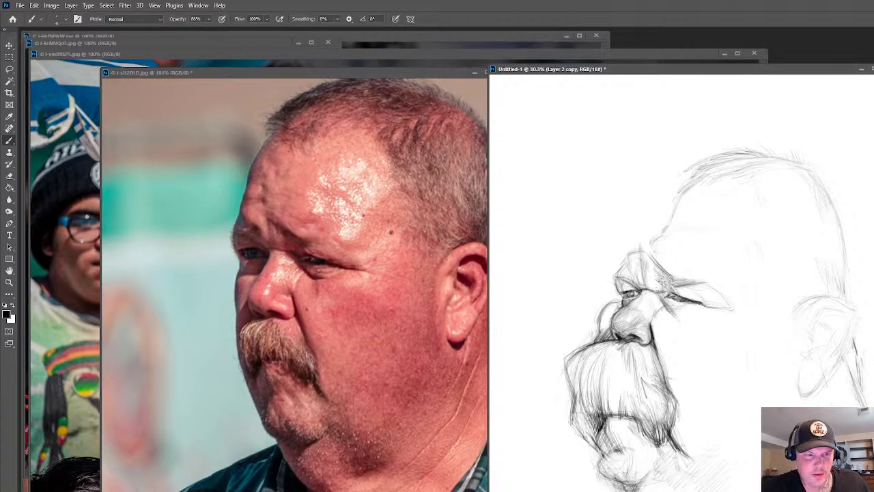
Shade the near brow's inner end and darken the frown crease running down to the inner corner of the eye
{"action": "mouse_move", "coordinate": [648, 262]}
{"action": "left_mouse_down"}
{"action": "mouse_move", "coordinate": [667, 287]}
{"action": "mouse_move", "coordinate": [653, 260]}
{"action": "left_mouse_up"}
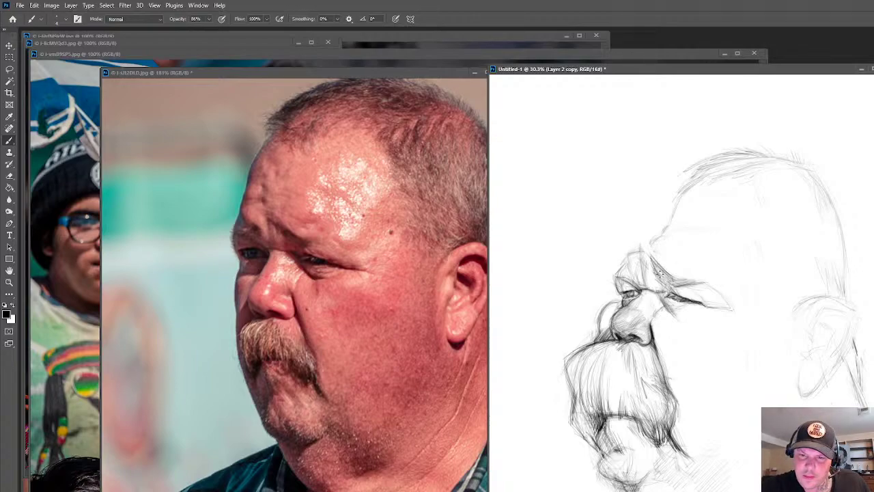
{"action": "mouse_move", "coordinate": [651, 253]}
{"action": "left_mouse_down"}
{"action": "mouse_move", "coordinate": [643, 260]}
{"action": "mouse_move", "coordinate": [652, 259]}
{"action": "left_mouse_up"}
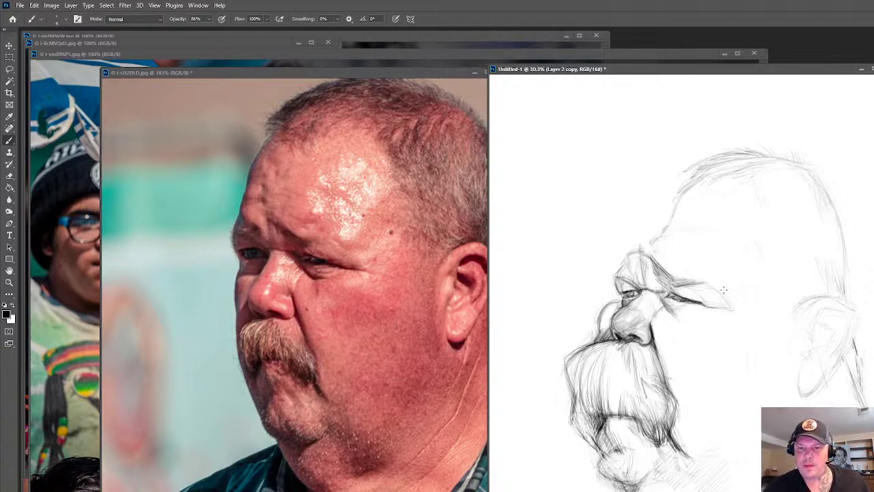
{"action": "mouse_move", "coordinate": [675, 283]}
{"action": "left_mouse_down"}
{"action": "mouse_move", "coordinate": [683, 291]}
{"action": "mouse_move", "coordinate": [665, 289]}
{"action": "mouse_move", "coordinate": [672, 294]}
{"action": "left_mouse_up"}
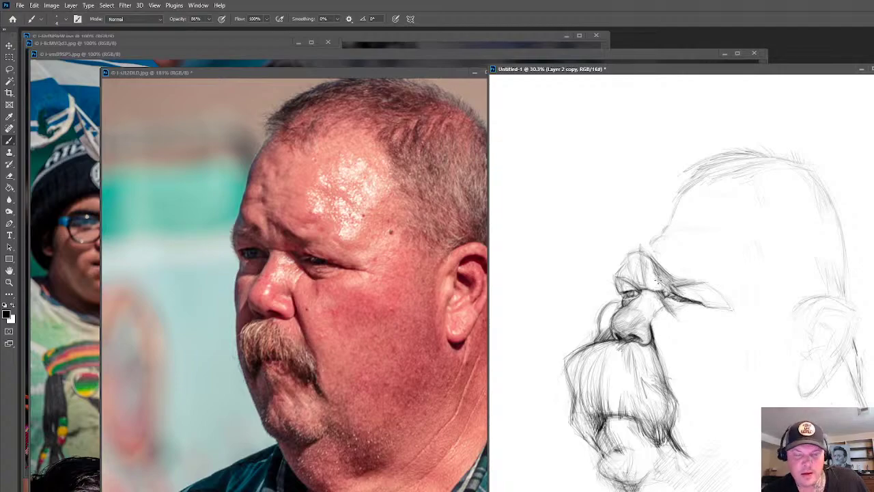
{"action": "mouse_move", "coordinate": [641, 282]}
{"action": "left_mouse_down"}
{"action": "mouse_move", "coordinate": [642, 259]}
{"action": "mouse_move", "coordinate": [659, 286]}
{"action": "mouse_move", "coordinate": [640, 280]}
{"action": "mouse_move", "coordinate": [665, 289]}
{"action": "left_mouse_up"}
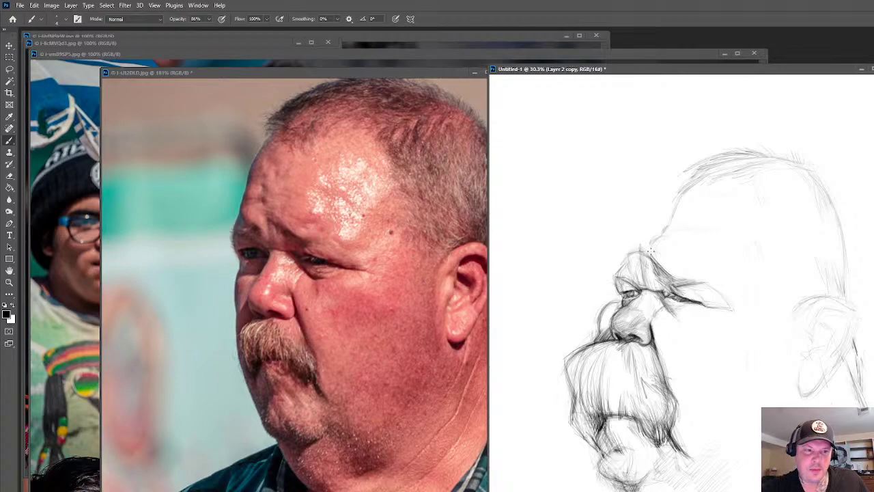
{"action": "left_click_drag", "start_coordinate": [657, 271], "coordinate": [664, 280]}
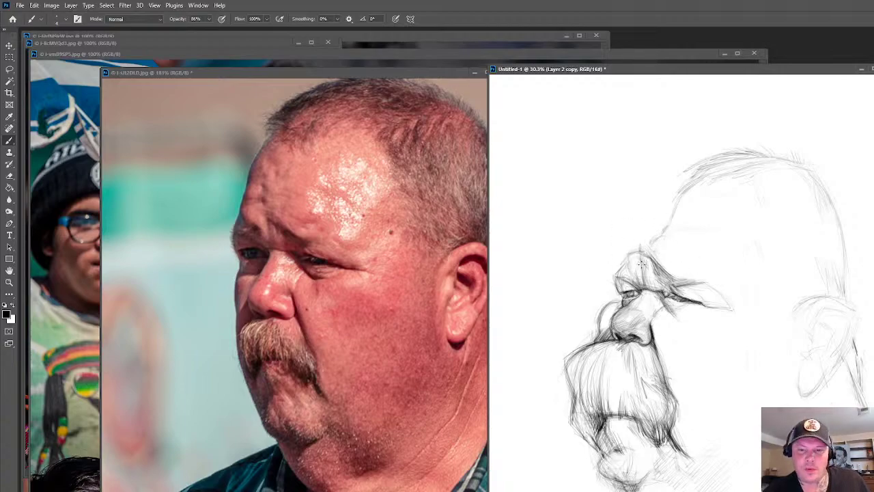
Sketch bushy hairs on the far brow and build a bulging forehead contour with creases above both brows
{"action": "left_click_drag", "start_coordinate": [634, 265], "coordinate": [662, 267]}
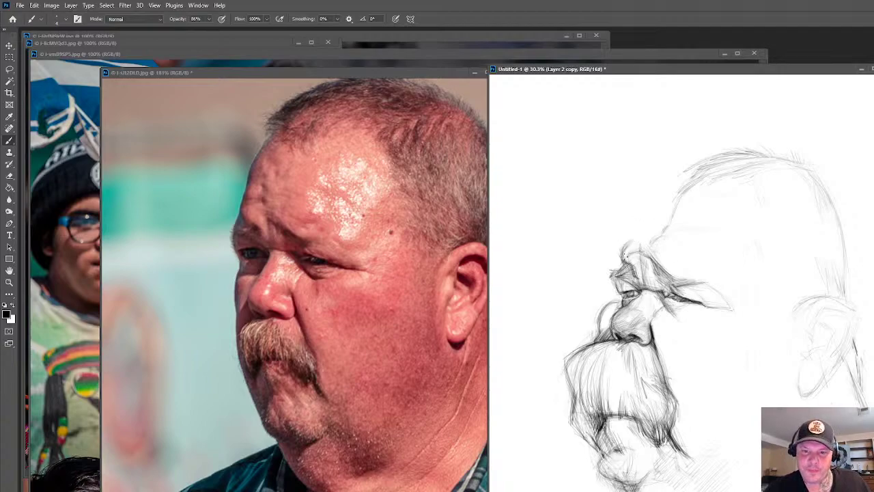
{"action": "mouse_move", "coordinate": [618, 259]}
{"action": "left_mouse_down"}
{"action": "mouse_move", "coordinate": [611, 271]}
{"action": "mouse_move", "coordinate": [617, 276]}
{"action": "left_mouse_up"}
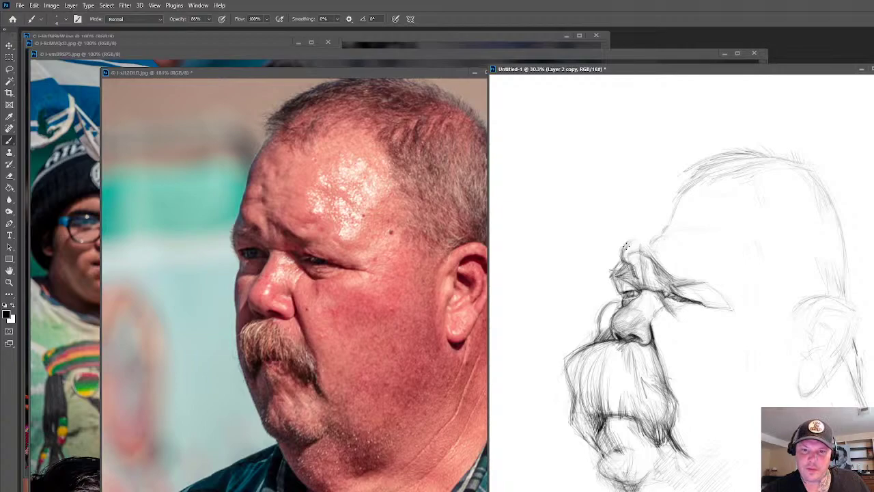
{"action": "left_click_drag", "start_coordinate": [623, 243], "coordinate": [635, 244]}
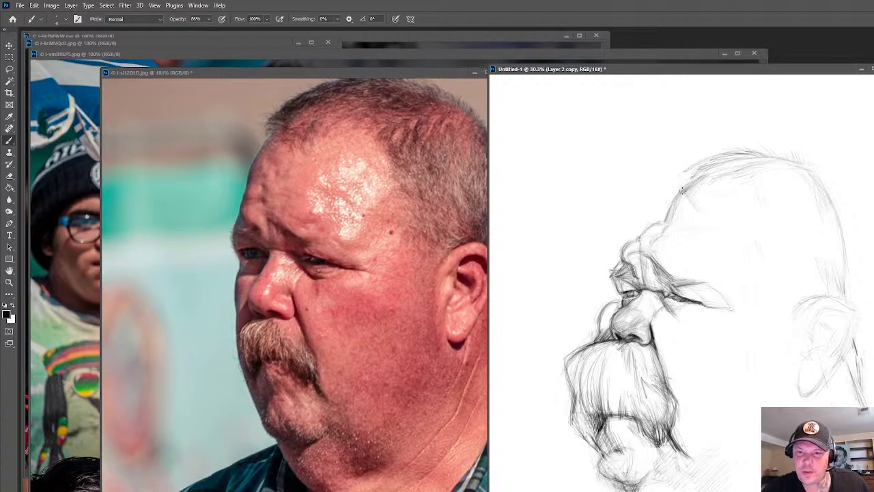
{"action": "left_click", "coordinate": [657, 233]}
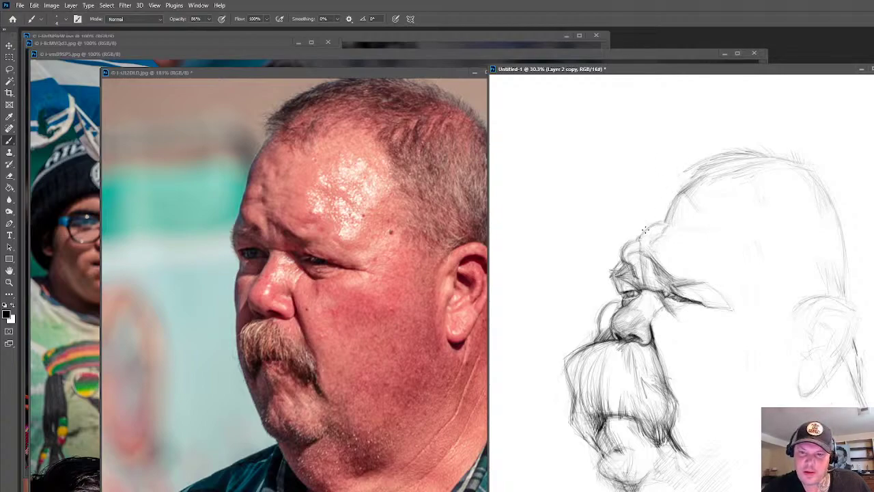
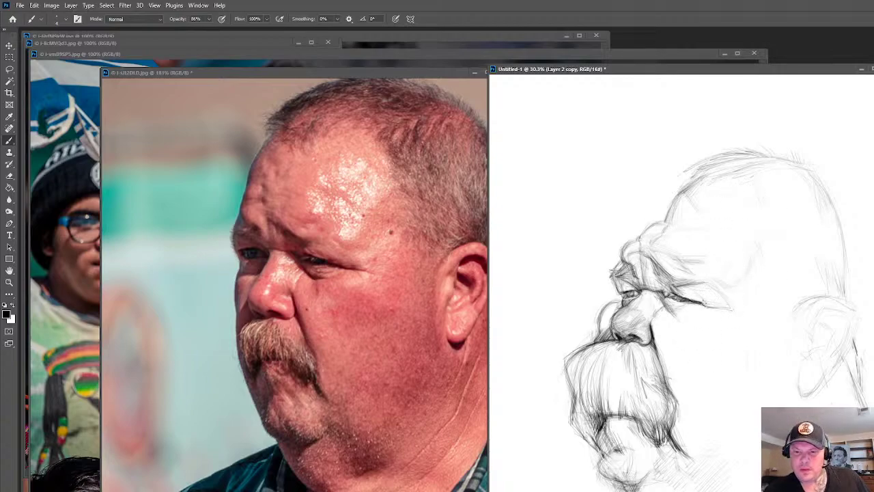
Shade the near eye's lower lid, darken its outer crease and strengthen the lines around the nose
{"action": "mouse_move", "coordinate": [684, 297]}
{"action": "left_mouse_down"}
{"action": "mouse_move", "coordinate": [740, 312]}
{"action": "mouse_move", "coordinate": [723, 310]}
{"action": "left_mouse_up"}
{"action": "mouse_move", "coordinate": [721, 303]}
{"action": "left_mouse_down"}
{"action": "mouse_move", "coordinate": [733, 306]}
{"action": "mouse_move", "coordinate": [662, 309]}
{"action": "mouse_move", "coordinate": [691, 309]}
{"action": "mouse_move", "coordinate": [674, 303]}
{"action": "left_mouse_up"}
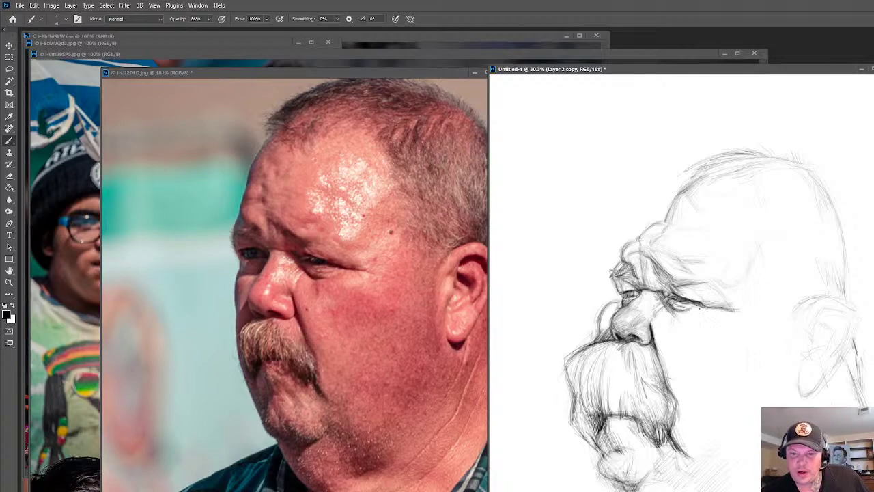
{"action": "mouse_move", "coordinate": [627, 310]}
{"action": "left_mouse_down"}
{"action": "mouse_move", "coordinate": [613, 323]}
{"action": "mouse_move", "coordinate": [621, 306]}
{"action": "mouse_move", "coordinate": [613, 313]}
{"action": "left_mouse_up"}
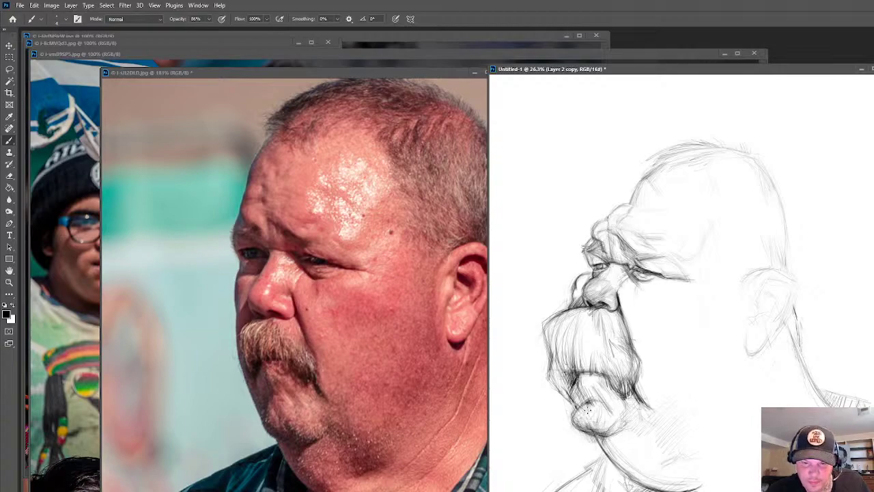
Strengthen the chin's outline, and trim and redraw the moustache's near drooping tip with the Eraser and Brush
{"action": "mouse_move", "coordinate": [584, 410]}
{"action": "left_mouse_down"}
{"action": "mouse_move", "coordinate": [574, 389]}
{"action": "mouse_move", "coordinate": [567, 407]}
{"action": "mouse_move", "coordinate": [559, 391]}
{"action": "mouse_move", "coordinate": [574, 409]}
{"action": "mouse_move", "coordinate": [562, 386]}
{"action": "mouse_move", "coordinate": [610, 455]}
{"action": "mouse_move", "coordinate": [572, 419]}
{"action": "left_mouse_up"}
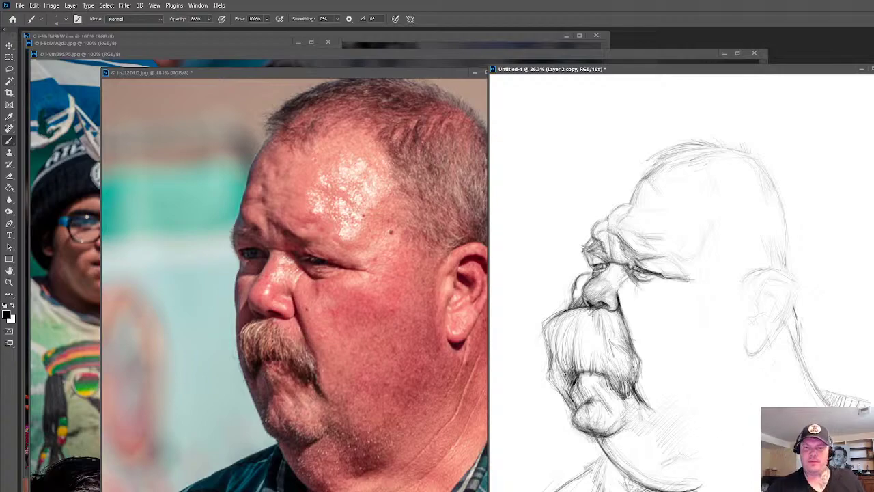
{"action": "key", "text": "e"}
{"action": "left_click_drag", "start_coordinate": [639, 399], "coordinate": [655, 397]}
{"action": "key", "text": "b"}
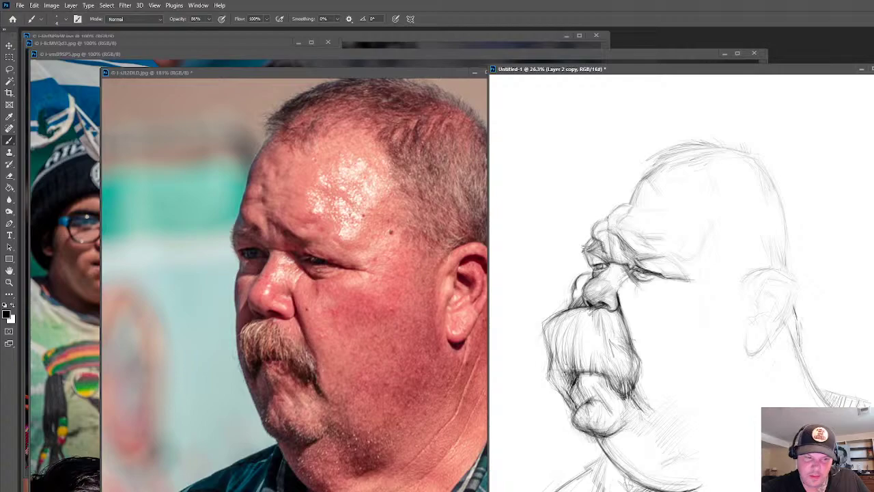
{"action": "mouse_move", "coordinate": [631, 399]}
{"action": "left_mouse_down"}
{"action": "mouse_move", "coordinate": [643, 413]}
{"action": "mouse_move", "coordinate": [633, 407]}
{"action": "mouse_move", "coordinate": [637, 392]}
{"action": "mouse_move", "coordinate": [640, 403]}
{"action": "left_mouse_up"}
{"action": "left_click_drag", "start_coordinate": [632, 373], "coordinate": [643, 388]}
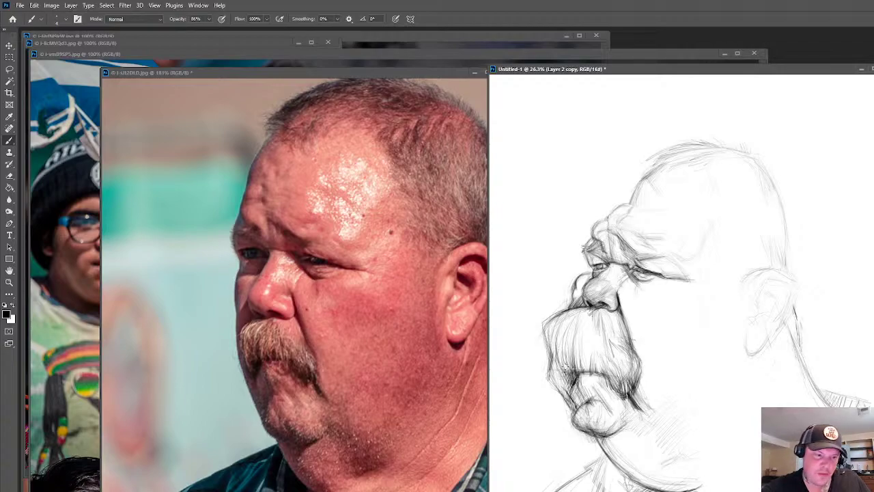
Fill the moustache's far side and middle with overlapping downward hair strokes, darkening the area beside the mouth
{"action": "mouse_move", "coordinate": [577, 380]}
{"action": "left_mouse_down"}
{"action": "mouse_move", "coordinate": [571, 394]}
{"action": "mouse_move", "coordinate": [575, 383]}
{"action": "left_mouse_up"}
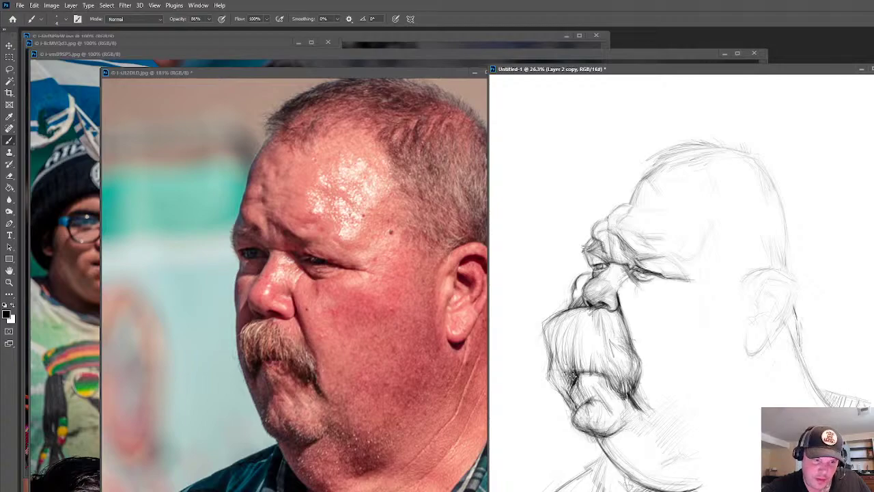
{"action": "mouse_move", "coordinate": [570, 381]}
{"action": "left_mouse_down"}
{"action": "mouse_move", "coordinate": [563, 373]}
{"action": "mouse_move", "coordinate": [550, 396]}
{"action": "mouse_move", "coordinate": [549, 371]}
{"action": "mouse_move", "coordinate": [561, 397]}
{"action": "left_mouse_up"}
{"action": "mouse_move", "coordinate": [556, 357]}
{"action": "left_mouse_down"}
{"action": "mouse_move", "coordinate": [549, 369]}
{"action": "mouse_move", "coordinate": [557, 383]}
{"action": "mouse_move", "coordinate": [549, 373]}
{"action": "left_mouse_up"}
{"action": "left_click_drag", "start_coordinate": [549, 327], "coordinate": [544, 344]}
{"action": "mouse_move", "coordinate": [555, 351]}
{"action": "left_mouse_down"}
{"action": "mouse_move", "coordinate": [550, 363]}
{"action": "mouse_move", "coordinate": [548, 353]}
{"action": "mouse_move", "coordinate": [557, 390]}
{"action": "left_mouse_up"}
{"action": "left_click_drag", "start_coordinate": [559, 336], "coordinate": [555, 353]}
{"action": "left_click_drag", "start_coordinate": [566, 366], "coordinate": [564, 381]}
{"action": "left_click_drag", "start_coordinate": [564, 334], "coordinate": [568, 387]}
{"action": "left_click_drag", "start_coordinate": [573, 351], "coordinate": [571, 375]}
{"action": "left_click_drag", "start_coordinate": [574, 334], "coordinate": [578, 375]}
{"action": "left_click_drag", "start_coordinate": [577, 318], "coordinate": [588, 370]}
{"action": "left_click_drag", "start_coordinate": [577, 329], "coordinate": [583, 366]}
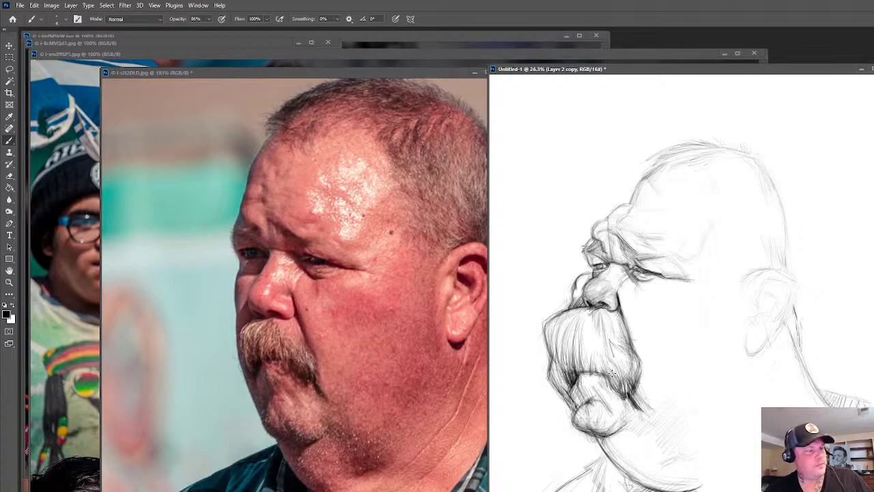
Reinforce the chin's front contour and add short hair strokes along the moustache's near edge from nostril to tip
{"action": "left_click_drag", "start_coordinate": [594, 434], "coordinate": [574, 411]}
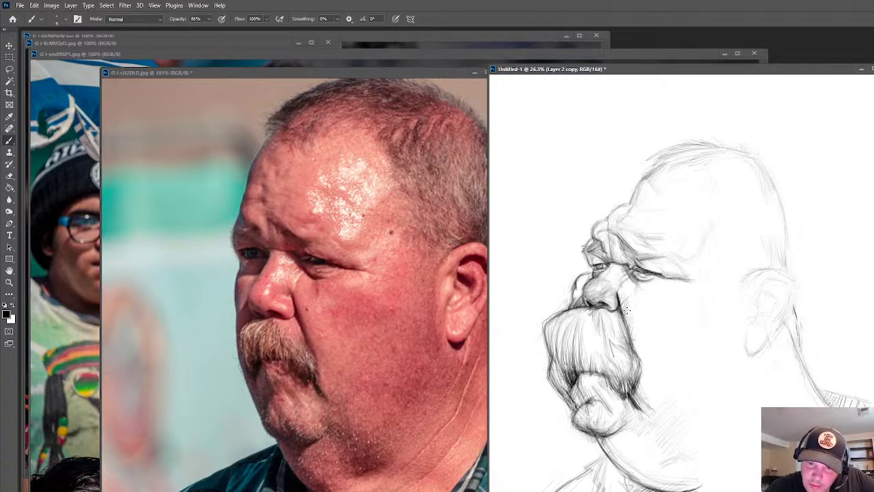
{"action": "left_click_drag", "start_coordinate": [627, 307], "coordinate": [625, 319]}
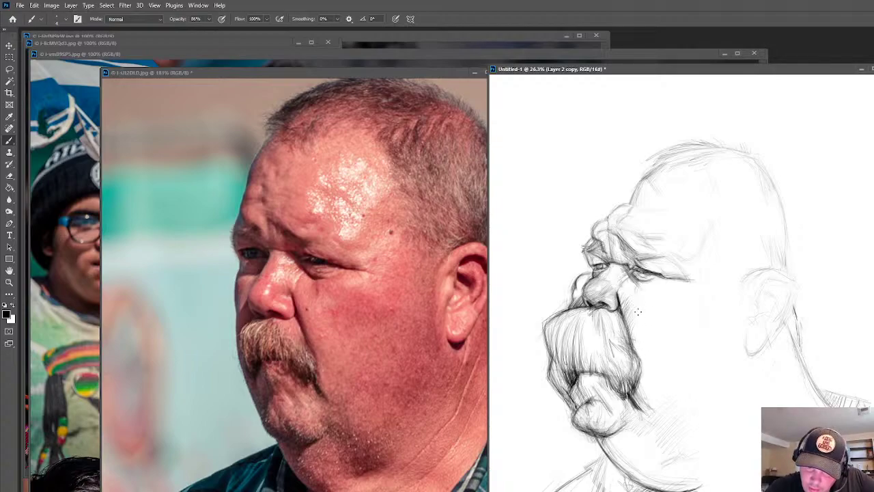
{"action": "left_click_drag", "start_coordinate": [622, 313], "coordinate": [629, 328]}
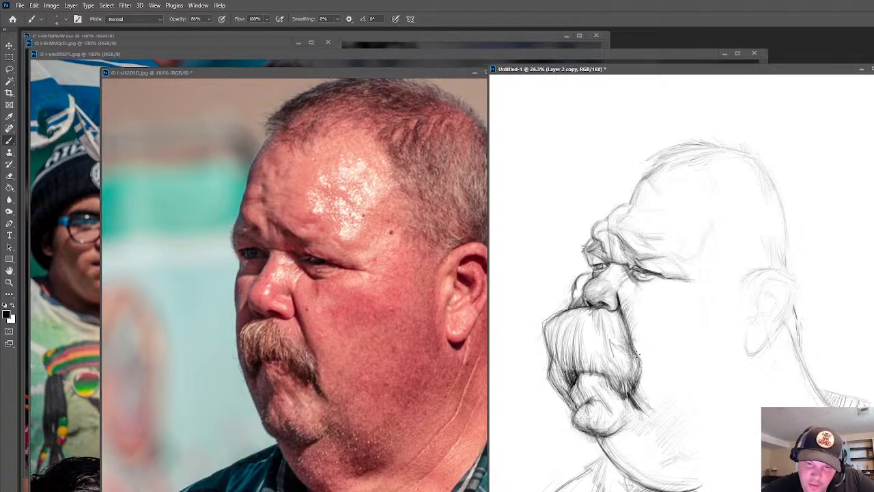
{"action": "left_click_drag", "start_coordinate": [640, 372], "coordinate": [644, 384]}
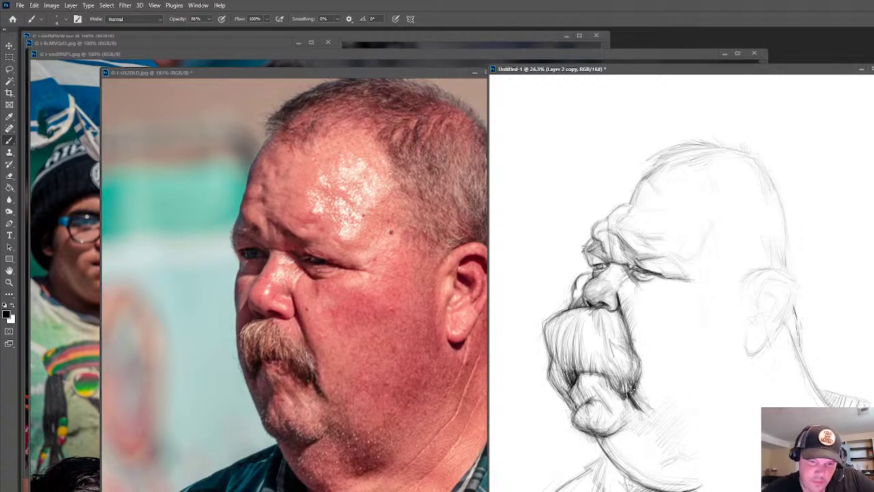
Shade the chin and the area under the lower lip, and darken the shadow where the chin meets the neck
{"action": "mouse_move", "coordinate": [608, 421]}
{"action": "left_mouse_down"}
{"action": "mouse_move", "coordinate": [591, 421]}
{"action": "mouse_move", "coordinate": [586, 438]}
{"action": "mouse_move", "coordinate": [590, 430]}
{"action": "mouse_move", "coordinate": [601, 440]}
{"action": "mouse_move", "coordinate": [618, 436]}
{"action": "mouse_move", "coordinate": [623, 427]}
{"action": "mouse_move", "coordinate": [606, 418]}
{"action": "mouse_move", "coordinate": [605, 438]}
{"action": "mouse_move", "coordinate": [587, 437]}
{"action": "mouse_move", "coordinate": [574, 419]}
{"action": "mouse_move", "coordinate": [581, 429]}
{"action": "left_mouse_up"}
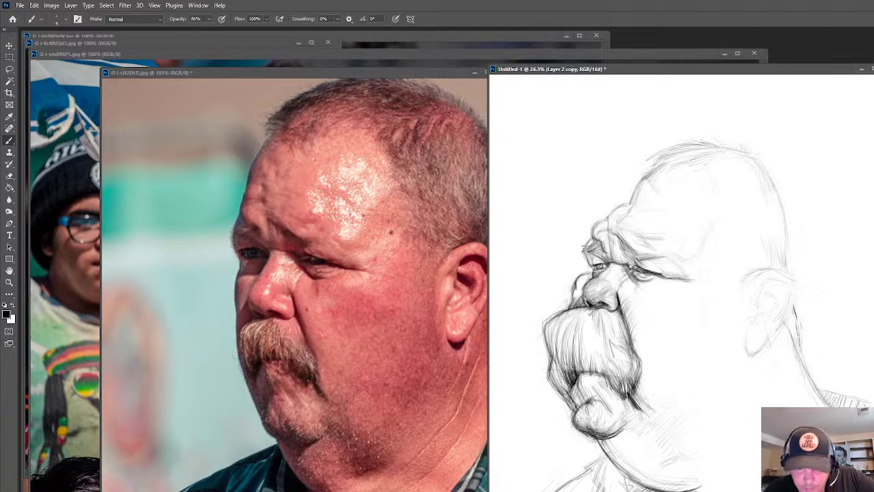
{"action": "mouse_move", "coordinate": [594, 394]}
{"action": "left_mouse_down"}
{"action": "mouse_move", "coordinate": [578, 362]}
{"action": "mouse_move", "coordinate": [559, 399]}
{"action": "mouse_move", "coordinate": [592, 390]}
{"action": "mouse_move", "coordinate": [587, 378]}
{"action": "mouse_move", "coordinate": [588, 404]}
{"action": "left_mouse_up"}
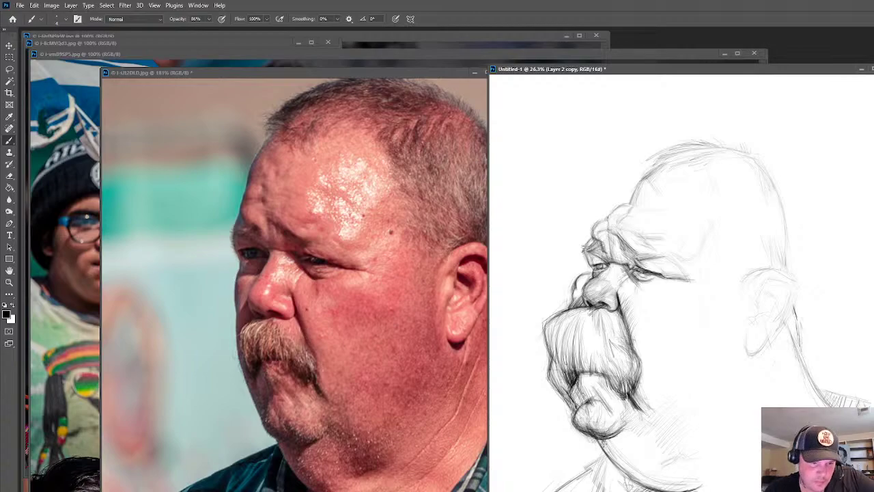
{"action": "mouse_move", "coordinate": [607, 442]}
{"action": "left_mouse_down"}
{"action": "mouse_move", "coordinate": [619, 433]}
{"action": "mouse_move", "coordinate": [608, 447]}
{"action": "mouse_move", "coordinate": [614, 436]}
{"action": "mouse_move", "coordinate": [606, 446]}
{"action": "mouse_move", "coordinate": [610, 435]}
{"action": "mouse_move", "coordinate": [598, 438]}
{"action": "mouse_move", "coordinate": [601, 445]}
{"action": "left_mouse_up"}
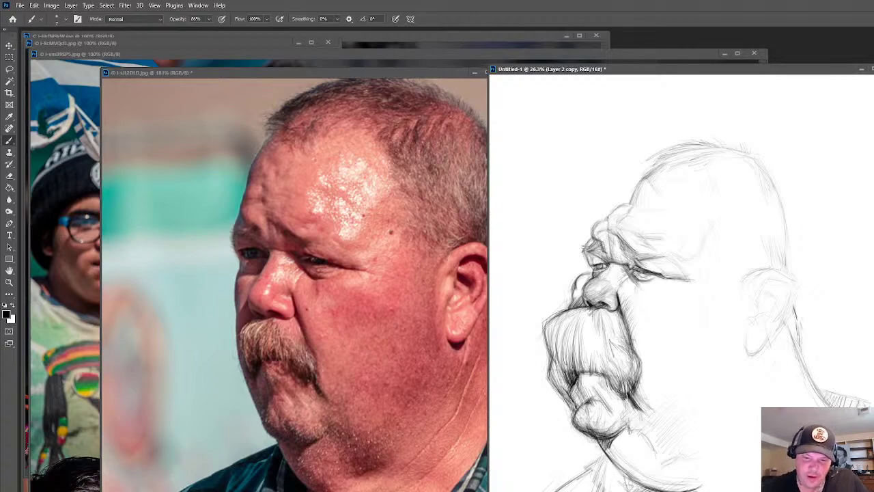
Darken the double chin's lower contour below the chin and add contour strokes along the jowl fold
{"action": "mouse_move", "coordinate": [606, 456]}
{"action": "left_mouse_down"}
{"action": "mouse_move", "coordinate": [596, 440]}
{"action": "mouse_move", "coordinate": [623, 476]}
{"action": "mouse_move", "coordinate": [599, 448]}
{"action": "mouse_move", "coordinate": [622, 474]}
{"action": "mouse_move", "coordinate": [646, 478]}
{"action": "left_mouse_up"}
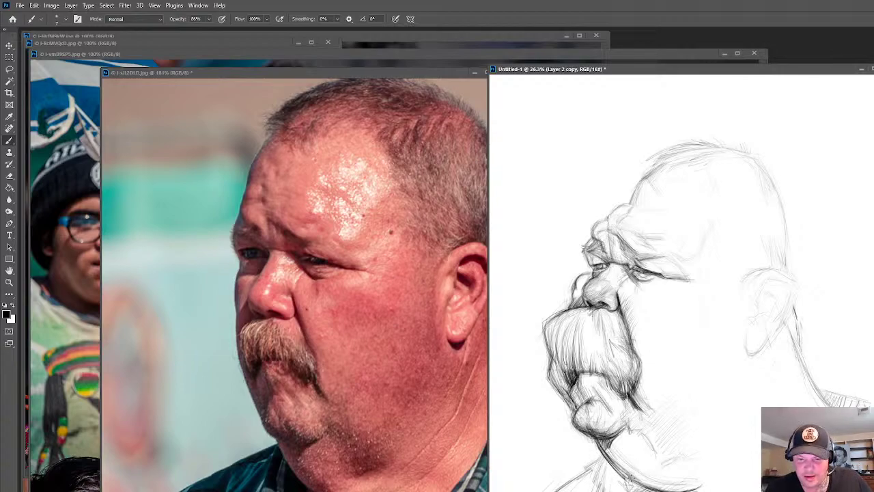
{"action": "left_click_drag", "start_coordinate": [624, 478], "coordinate": [639, 486]}
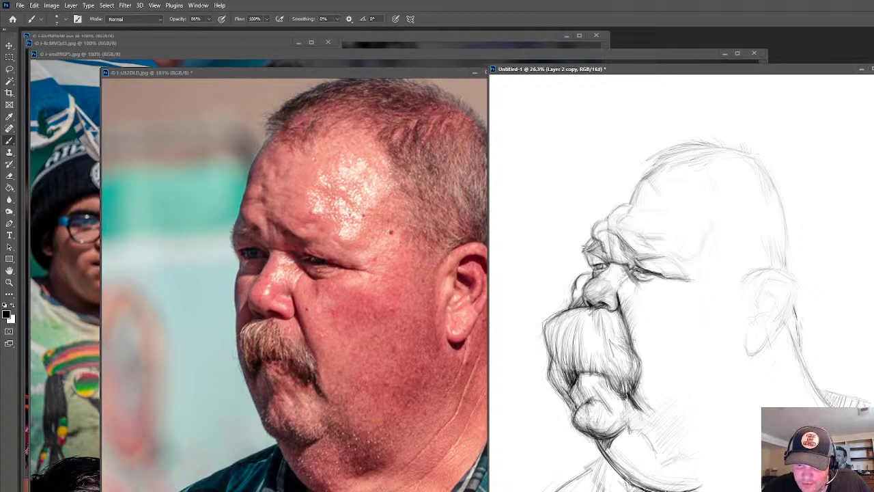
{"action": "mouse_move", "coordinate": [635, 484]}
{"action": "left_mouse_down"}
{"action": "mouse_move", "coordinate": [667, 490]}
{"action": "mouse_move", "coordinate": [674, 467]}
{"action": "mouse_move", "coordinate": [693, 461]}
{"action": "mouse_move", "coordinate": [687, 457]}
{"action": "left_mouse_up"}
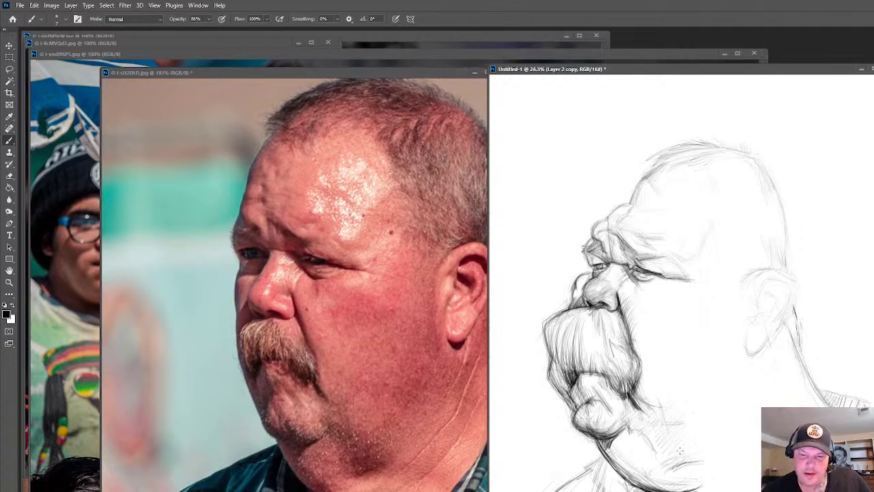
Hatch overlapping shading across the jowl and double chin, and darken the front shoulder line beside the collar
{"action": "mouse_move", "coordinate": [643, 396]}
{"action": "left_mouse_down"}
{"action": "mouse_move", "coordinate": [637, 430]}
{"action": "mouse_move", "coordinate": [661, 408]}
{"action": "mouse_move", "coordinate": [647, 444]}
{"action": "mouse_move", "coordinate": [672, 424]}
{"action": "mouse_move", "coordinate": [661, 460]}
{"action": "left_mouse_up"}
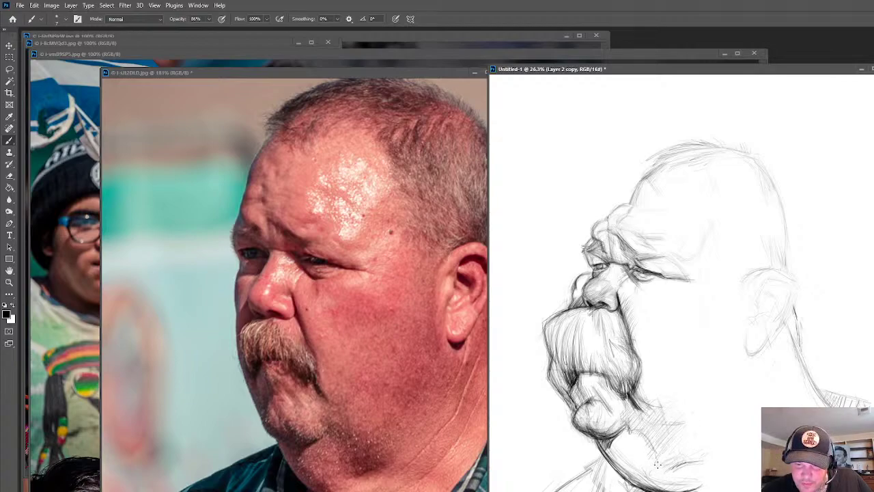
{"action": "mouse_move", "coordinate": [635, 417]}
{"action": "left_mouse_down"}
{"action": "mouse_move", "coordinate": [663, 433]}
{"action": "mouse_move", "coordinate": [653, 444]}
{"action": "mouse_move", "coordinate": [682, 430]}
{"action": "mouse_move", "coordinate": [661, 454]}
{"action": "mouse_move", "coordinate": [670, 471]}
{"action": "left_mouse_up"}
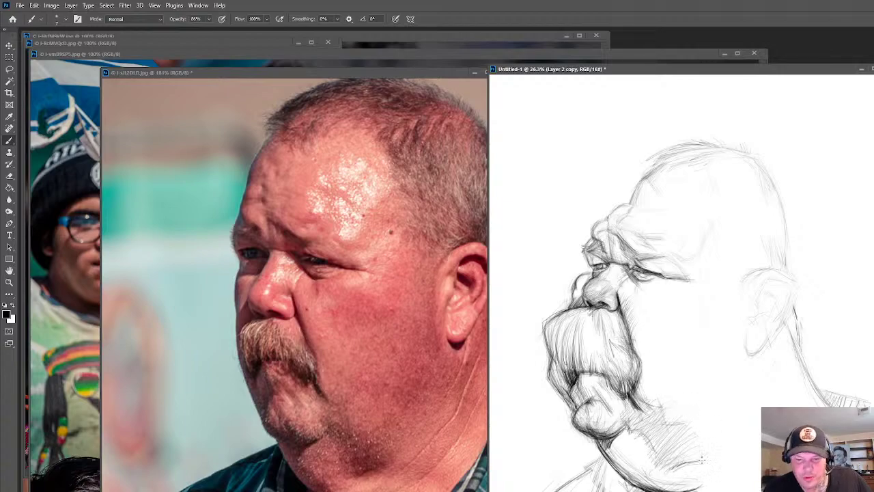
{"action": "mouse_move", "coordinate": [694, 459]}
{"action": "left_mouse_down"}
{"action": "mouse_move", "coordinate": [659, 472]}
{"action": "mouse_move", "coordinate": [668, 459]}
{"action": "mouse_move", "coordinate": [701, 437]}
{"action": "left_mouse_up"}
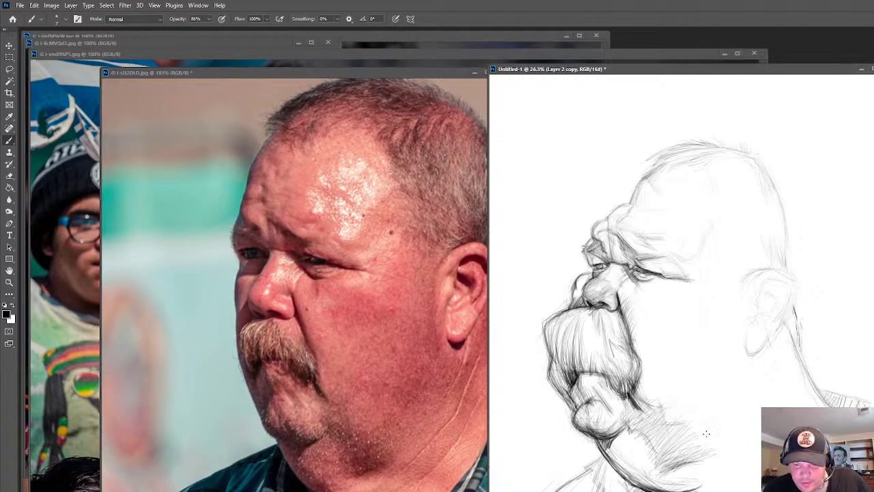
{"action": "mouse_move", "coordinate": [677, 450]}
{"action": "left_mouse_down"}
{"action": "mouse_move", "coordinate": [690, 430]}
{"action": "mouse_move", "coordinate": [680, 463]}
{"action": "mouse_move", "coordinate": [658, 478]}
{"action": "mouse_move", "coordinate": [679, 443]}
{"action": "mouse_move", "coordinate": [669, 461]}
{"action": "mouse_move", "coordinate": [660, 431]}
{"action": "mouse_move", "coordinate": [662, 465]}
{"action": "mouse_move", "coordinate": [649, 482]}
{"action": "left_mouse_up"}
{"action": "mouse_move", "coordinate": [647, 430]}
{"action": "left_mouse_down"}
{"action": "mouse_move", "coordinate": [615, 443]}
{"action": "mouse_move", "coordinate": [630, 458]}
{"action": "mouse_move", "coordinate": [654, 446]}
{"action": "mouse_move", "coordinate": [613, 443]}
{"action": "mouse_move", "coordinate": [619, 430]}
{"action": "mouse_move", "coordinate": [612, 452]}
{"action": "mouse_move", "coordinate": [625, 439]}
{"action": "mouse_move", "coordinate": [620, 470]}
{"action": "left_mouse_up"}
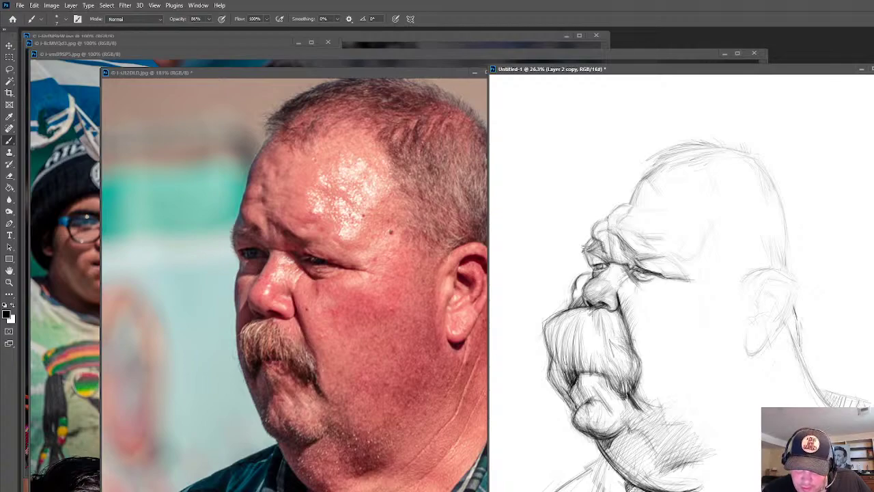
{"action": "mouse_move", "coordinate": [599, 469]}
{"action": "left_mouse_down"}
{"action": "mouse_move", "coordinate": [597, 490]}
{"action": "mouse_move", "coordinate": [553, 489]}
{"action": "left_mouse_up"}
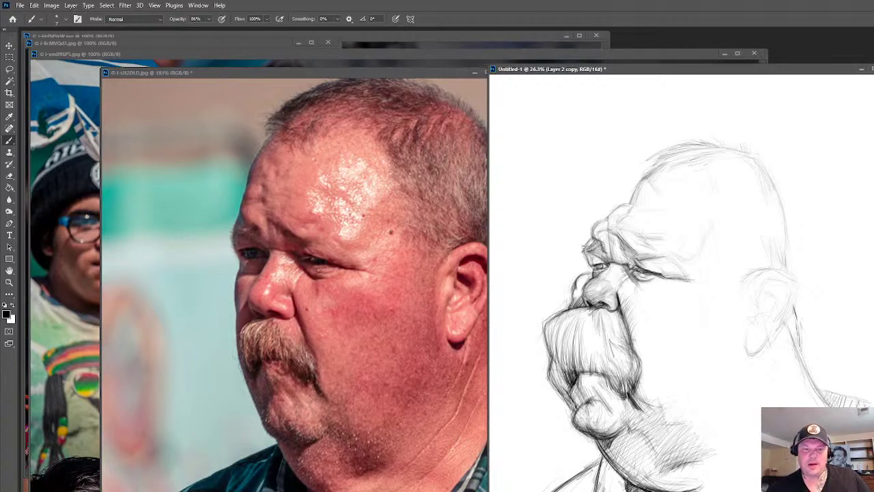
Bring the ear into view in the reference photo, and outline the caricature ear's upper rim with dark strokes
{"action": "left_click_drag", "start_coordinate": [437, 432], "coordinate": [399, 430]}
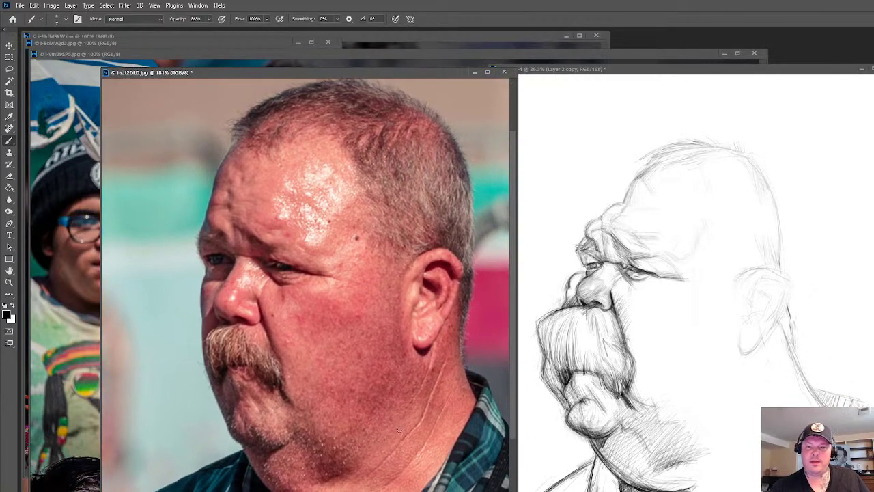
{"action": "left_click", "coordinate": [680, 293]}
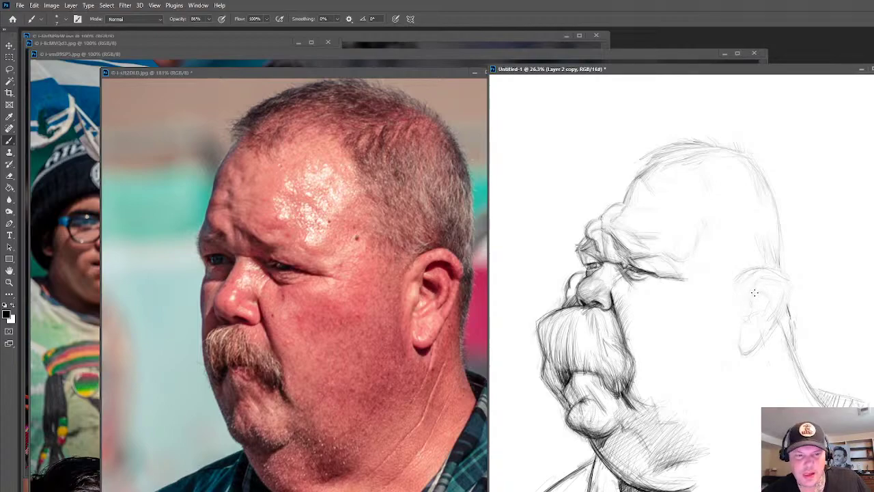
{"action": "mouse_move", "coordinate": [758, 287]}
{"action": "left_mouse_down"}
{"action": "mouse_move", "coordinate": [755, 301]}
{"action": "mouse_move", "coordinate": [760, 280]}
{"action": "left_mouse_up"}
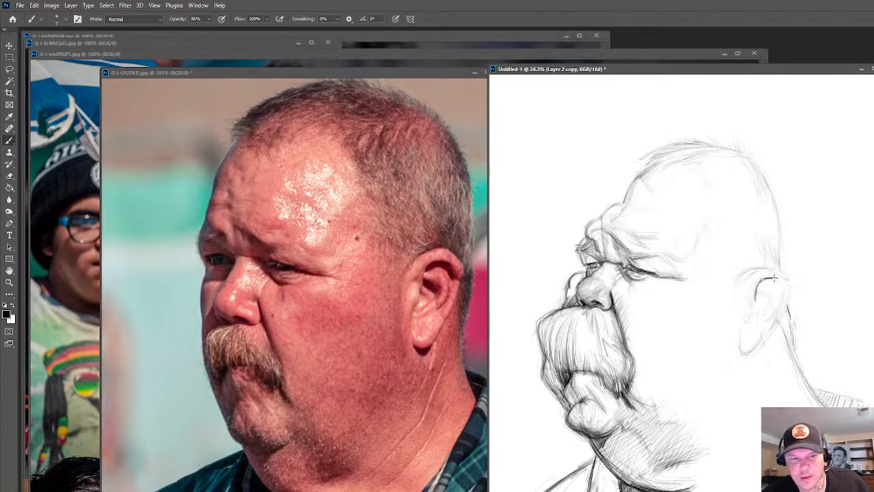
{"action": "left_click_drag", "start_coordinate": [756, 301], "coordinate": [776, 276]}
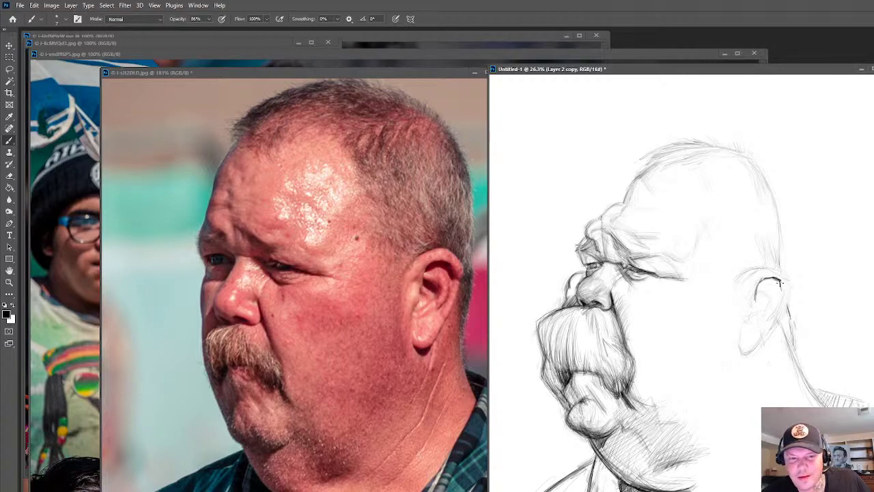
{"action": "mouse_move", "coordinate": [780, 285]}
{"action": "left_mouse_down"}
{"action": "mouse_move", "coordinate": [783, 292]}
{"action": "mouse_move", "coordinate": [792, 278]}
{"action": "mouse_move", "coordinate": [787, 292]}
{"action": "left_mouse_up"}
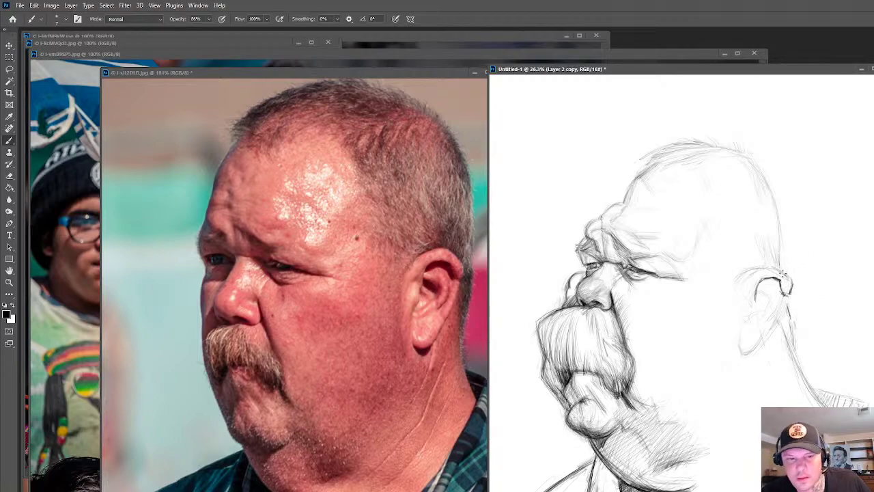
{"action": "left_click_drag", "start_coordinate": [791, 278], "coordinate": [750, 267]}
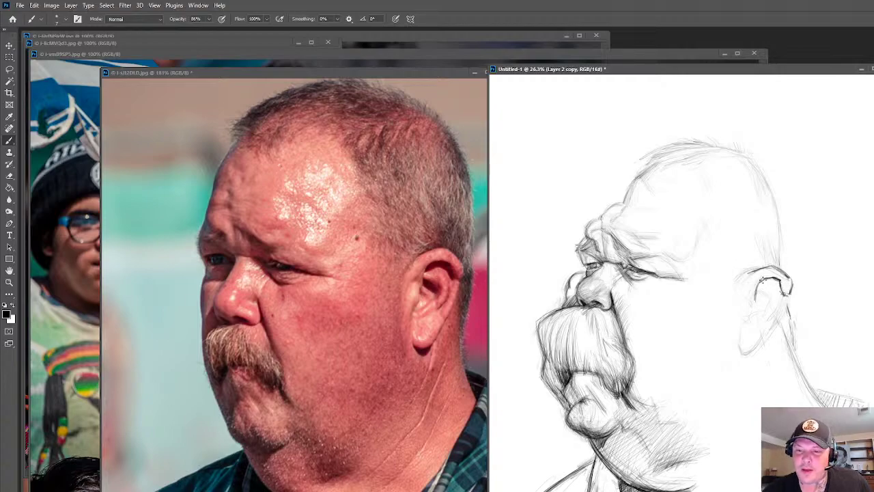
Darken the folds and hollow inside the ear, and add strokes along its front edge beside the cheek
{"action": "mouse_move", "coordinate": [760, 282]}
{"action": "left_mouse_down"}
{"action": "mouse_move", "coordinate": [757, 289]}
{"action": "mouse_move", "coordinate": [774, 281]}
{"action": "mouse_move", "coordinate": [779, 293]}
{"action": "mouse_move", "coordinate": [761, 283]}
{"action": "mouse_move", "coordinate": [779, 282]}
{"action": "left_mouse_up"}
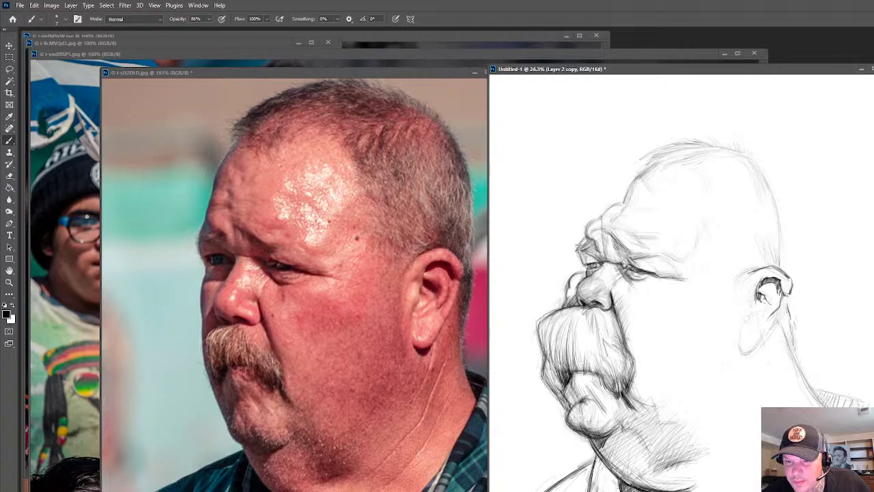
{"action": "mouse_move", "coordinate": [767, 301]}
{"action": "left_mouse_down"}
{"action": "mouse_move", "coordinate": [768, 313]}
{"action": "mouse_move", "coordinate": [766, 300]}
{"action": "left_mouse_up"}
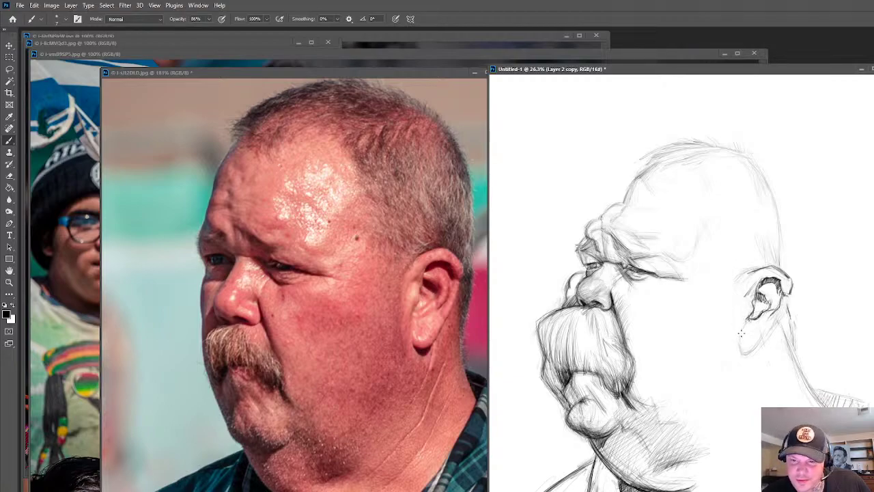
{"action": "left_click_drag", "start_coordinate": [741, 334], "coordinate": [745, 318]}
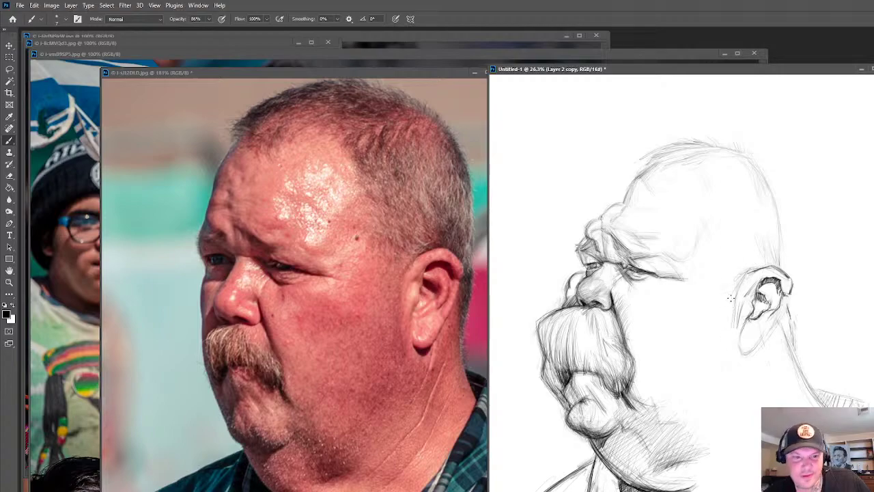
{"action": "left_click_drag", "start_coordinate": [731, 310], "coordinate": [728, 334]}
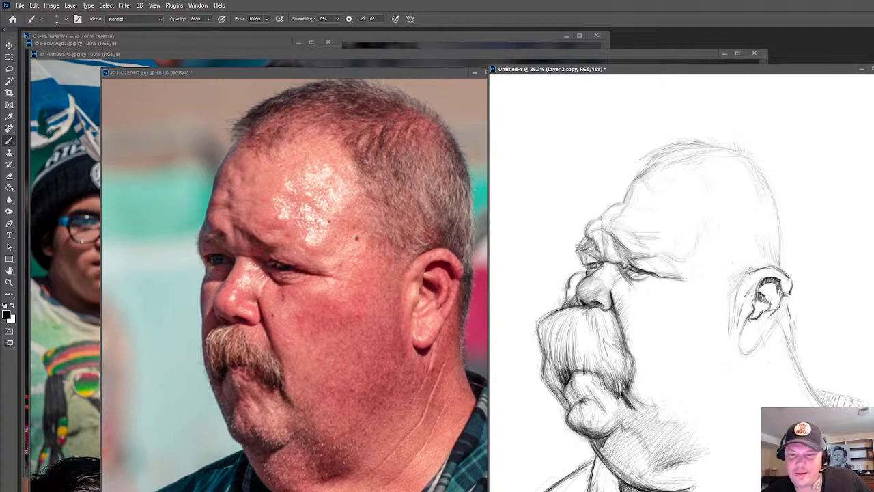
Add short, dark hair strokes just above the ear, where the hairline meets the back of the head
{"action": "mouse_move", "coordinate": [758, 265]}
{"action": "left_mouse_down"}
{"action": "mouse_move", "coordinate": [767, 259]}
{"action": "mouse_move", "coordinate": [771, 266]}
{"action": "left_mouse_up"}
{"action": "mouse_move", "coordinate": [772, 266]}
{"action": "left_mouse_down"}
{"action": "mouse_move", "coordinate": [767, 238]}
{"action": "mouse_move", "coordinate": [775, 261]}
{"action": "left_mouse_up"}
{"action": "left_click_drag", "start_coordinate": [776, 251], "coordinate": [784, 270]}
{"action": "mouse_move", "coordinate": [776, 238]}
{"action": "left_mouse_down"}
{"action": "mouse_move", "coordinate": [780, 270]}
{"action": "mouse_move", "coordinate": [781, 260]}
{"action": "left_mouse_up"}
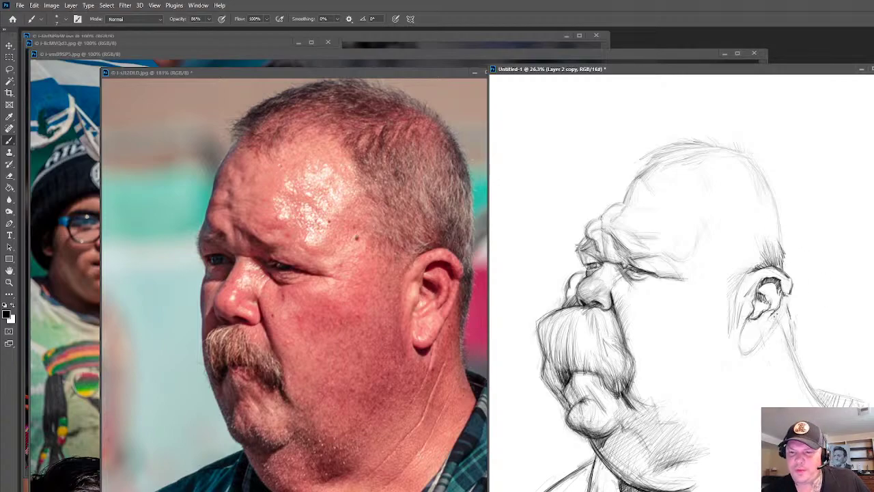
Define the ear's rear edge and lobe with a dark shadow beneath it, and sketch the jaw line towards the chin
{"action": "left_click_drag", "start_coordinate": [772, 314], "coordinate": [769, 320]}
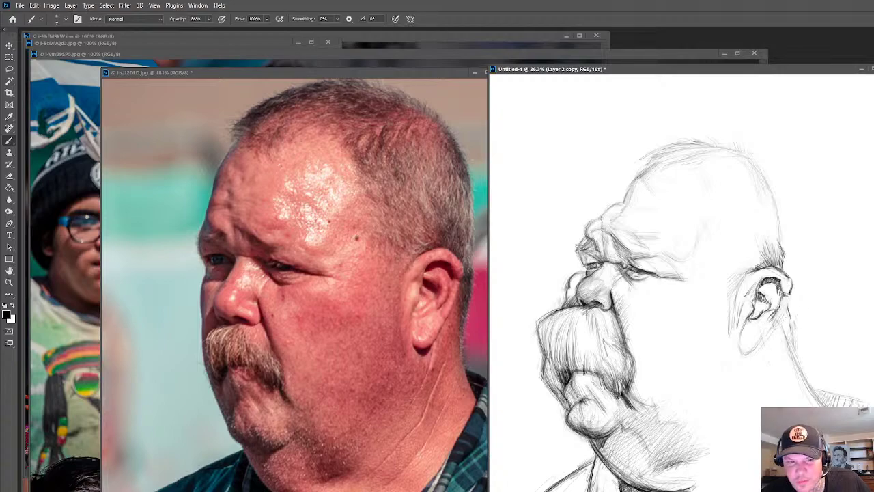
{"action": "mouse_move", "coordinate": [782, 318]}
{"action": "left_mouse_down"}
{"action": "mouse_move", "coordinate": [774, 329]}
{"action": "mouse_move", "coordinate": [785, 306]}
{"action": "mouse_move", "coordinate": [781, 326]}
{"action": "left_mouse_up"}
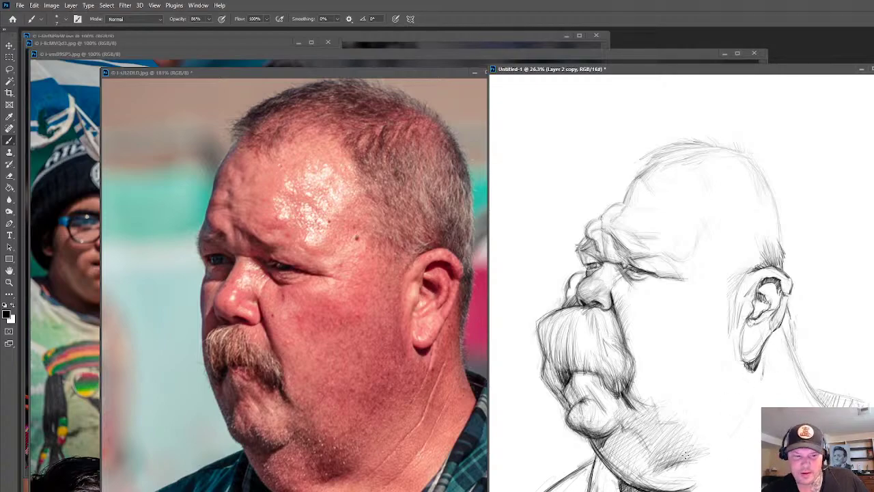
{"action": "left_click_drag", "start_coordinate": [741, 419], "coordinate": [689, 474]}
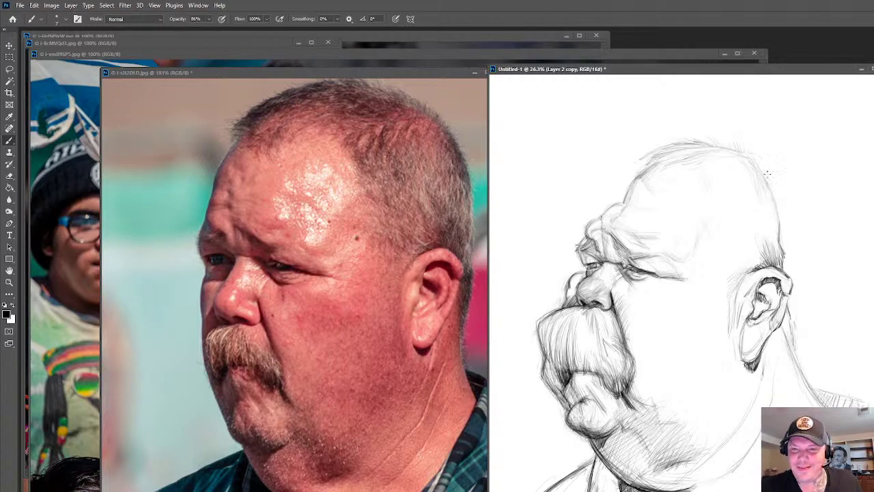
Strengthen the contour at the back of the head, and sketch the temple hairline and short hair along the crown
{"action": "left_click_drag", "start_coordinate": [774, 196], "coordinate": [779, 228]}
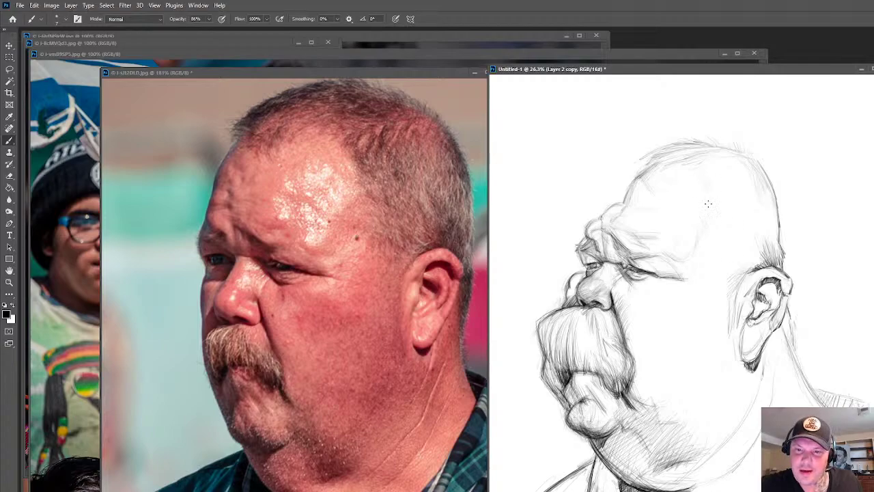
{"action": "mouse_move", "coordinate": [711, 203]}
{"action": "left_mouse_down"}
{"action": "mouse_move", "coordinate": [700, 166]}
{"action": "mouse_move", "coordinate": [706, 206]}
{"action": "mouse_move", "coordinate": [700, 178]}
{"action": "mouse_move", "coordinate": [712, 161]}
{"action": "mouse_move", "coordinate": [711, 193]}
{"action": "left_mouse_up"}
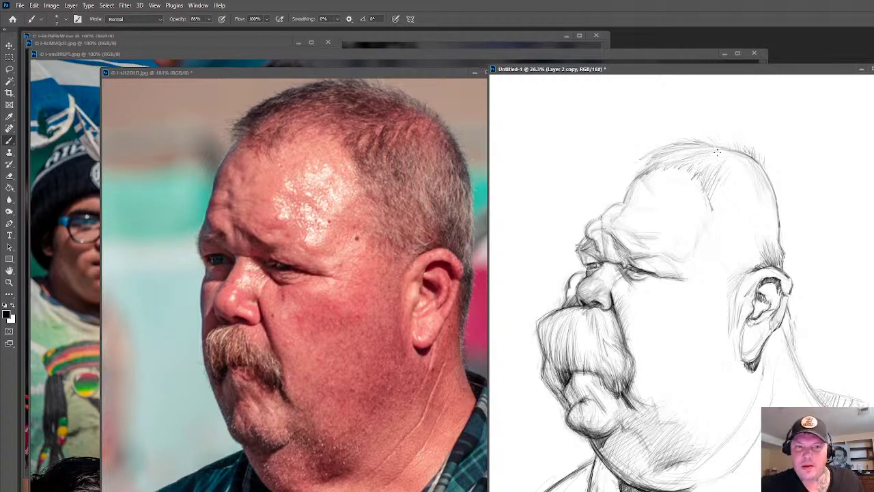
{"action": "left_click_drag", "start_coordinate": [671, 144], "coordinate": [655, 157]}
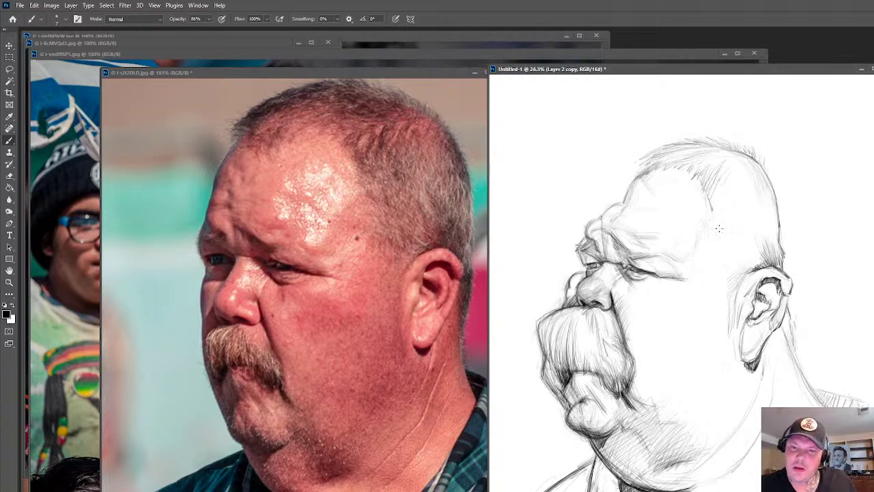
Fill the side of the head with long parallel hair strokes, rotating the canvas for the hatching and restoring it to 0°
{"action": "mouse_move", "coordinate": [714, 234]}
{"action": "left_mouse_down"}
{"action": "mouse_move", "coordinate": [725, 252]}
{"action": "mouse_move", "coordinate": [716, 377]}
{"action": "mouse_move", "coordinate": [660, 388]}
{"action": "mouse_move", "coordinate": [655, 372]}
{"action": "mouse_move", "coordinate": [676, 357]}
{"action": "left_mouse_up"}
{"action": "key", "text": "r"}
{"action": "mouse_move", "coordinate": [644, 410]}
{"action": "left_mouse_down"}
{"action": "mouse_move", "coordinate": [695, 410]}
{"action": "mouse_move", "coordinate": [678, 431]}
{"action": "left_mouse_up"}
{"action": "scroll", "coordinate": [652, 380], "scroll_direction": "up", "scroll_amount": 3}
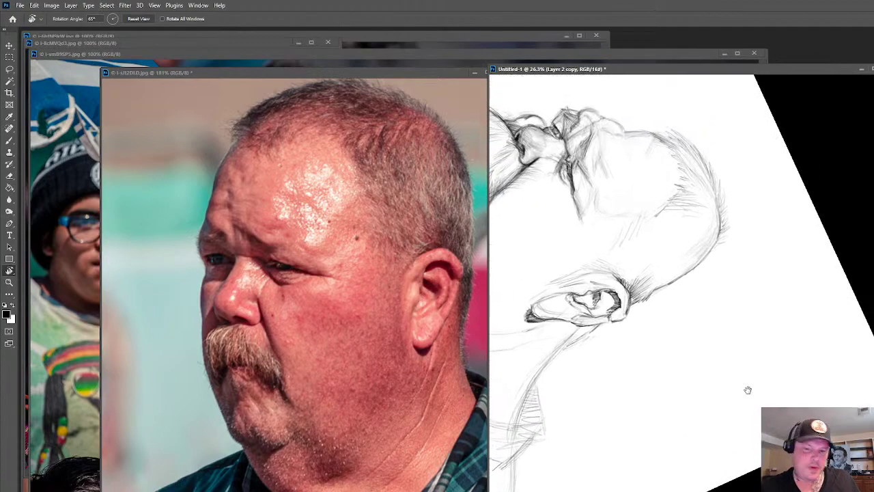
{"action": "key", "text": "b"}
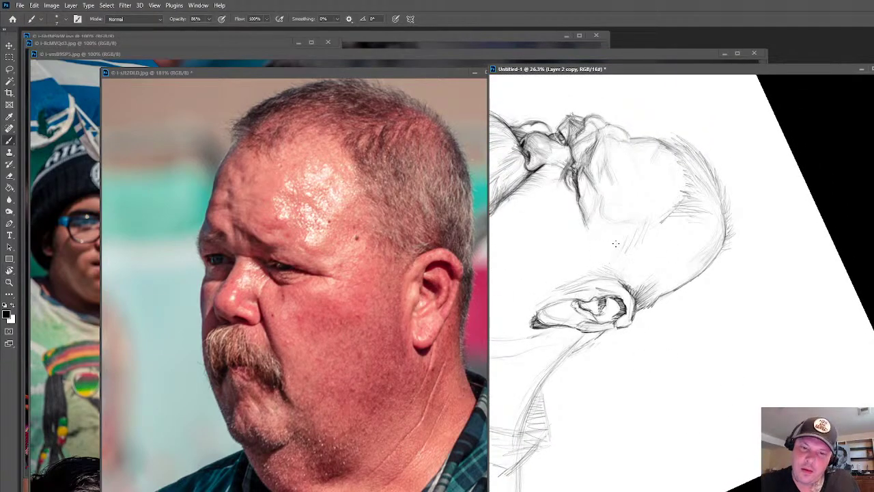
{"action": "mouse_move", "coordinate": [627, 245]}
{"action": "left_mouse_down"}
{"action": "mouse_move", "coordinate": [619, 280]}
{"action": "mouse_move", "coordinate": [632, 301]}
{"action": "left_mouse_up"}
{"action": "mouse_move", "coordinate": [650, 222]}
{"action": "left_mouse_down"}
{"action": "mouse_move", "coordinate": [638, 298]}
{"action": "mouse_move", "coordinate": [645, 305]}
{"action": "left_mouse_up"}
{"action": "mouse_move", "coordinate": [679, 217]}
{"action": "left_mouse_down"}
{"action": "mouse_move", "coordinate": [655, 298]}
{"action": "mouse_move", "coordinate": [665, 292]}
{"action": "left_mouse_up"}
{"action": "mouse_move", "coordinate": [705, 199]}
{"action": "left_mouse_down"}
{"action": "mouse_move", "coordinate": [680, 287]}
{"action": "mouse_move", "coordinate": [689, 283]}
{"action": "left_mouse_up"}
{"action": "left_click_drag", "start_coordinate": [723, 217], "coordinate": [698, 270]}
{"action": "key", "text": "r"}
{"action": "mouse_move", "coordinate": [615, 393]}
{"action": "left_mouse_down"}
{"action": "mouse_move", "coordinate": [778, 298]}
{"action": "mouse_move", "coordinate": [747, 435]}
{"action": "left_mouse_up"}
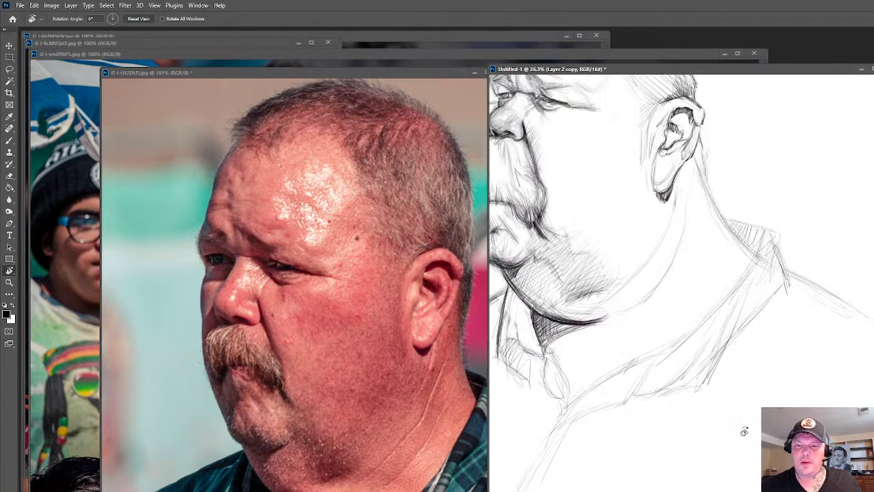
{"action": "mouse_move", "coordinate": [758, 358]}
{"action": "left_mouse_down"}
{"action": "mouse_move", "coordinate": [703, 430]}
{"action": "mouse_move", "coordinate": [682, 418]}
{"action": "left_mouse_up"}
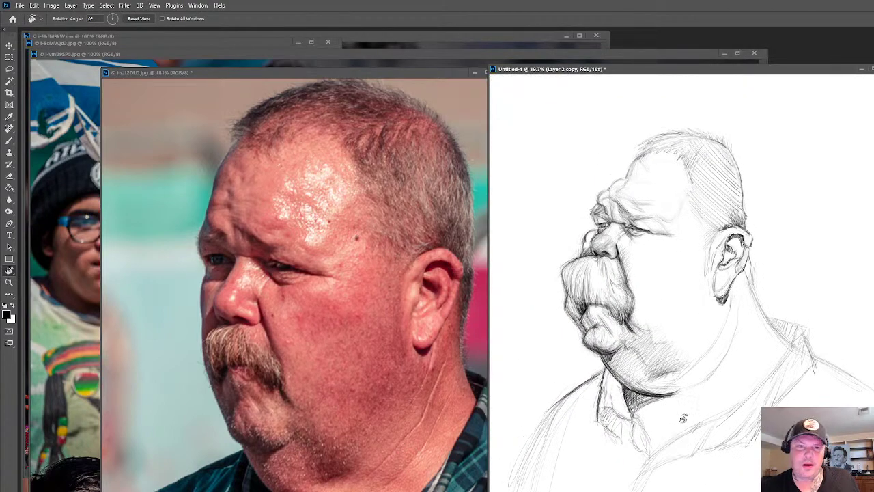
Save the drawing as a Photoshop file named walrusmansketch in the Reference folder, with Maximize Compatibility on
{"action": "key", "text": "ctrl+shift+s"}
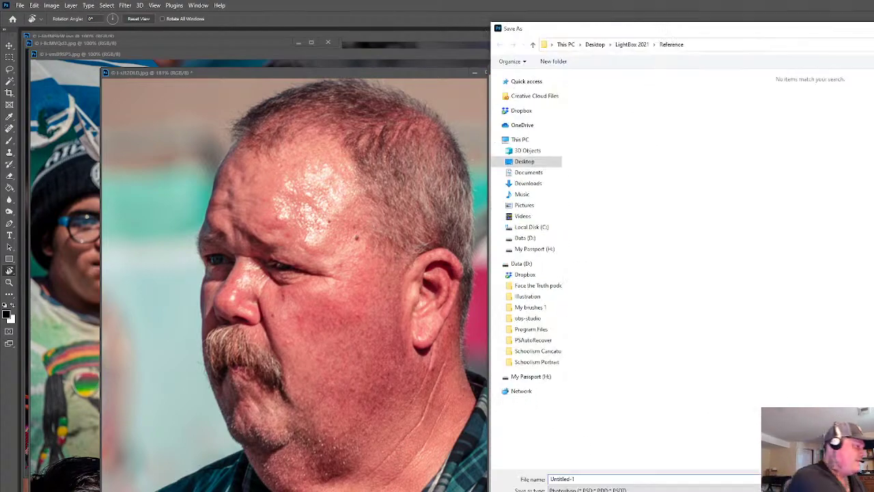
{"action": "key", "text": "BackSpace"}
{"action": "key", "text": "BackSpace"}
{"action": "key", "text": "BackSpace"}
{"action": "key", "text": "BackSpace"}
{"action": "key", "text": "BackSpace"}
{"action": "key", "text": "BackSpace"}
{"action": "key", "text": "BackSpace"}
{"action": "type", "text": "walrusman"}
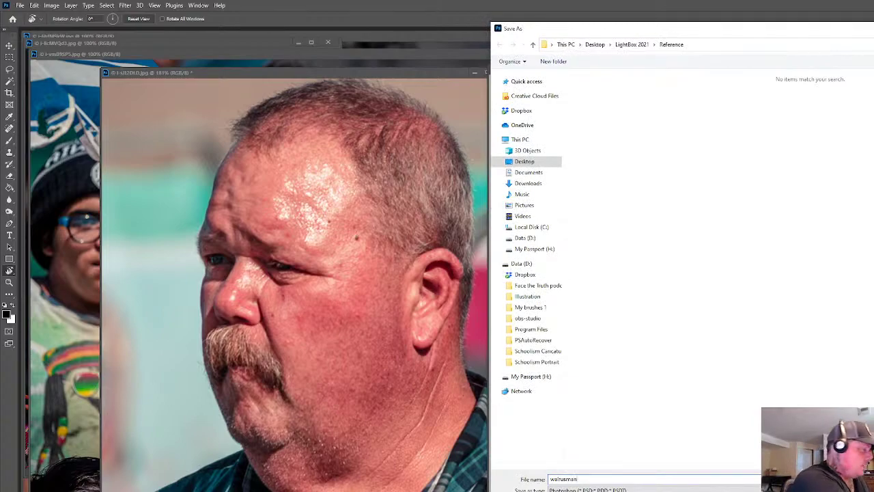
{"action": "type", "text": "sketch"}
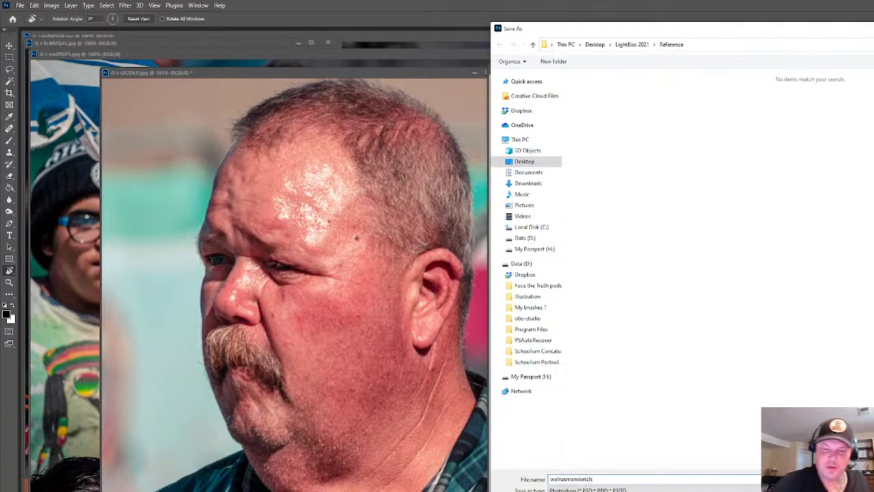
{"action": "key", "text": "Return"}
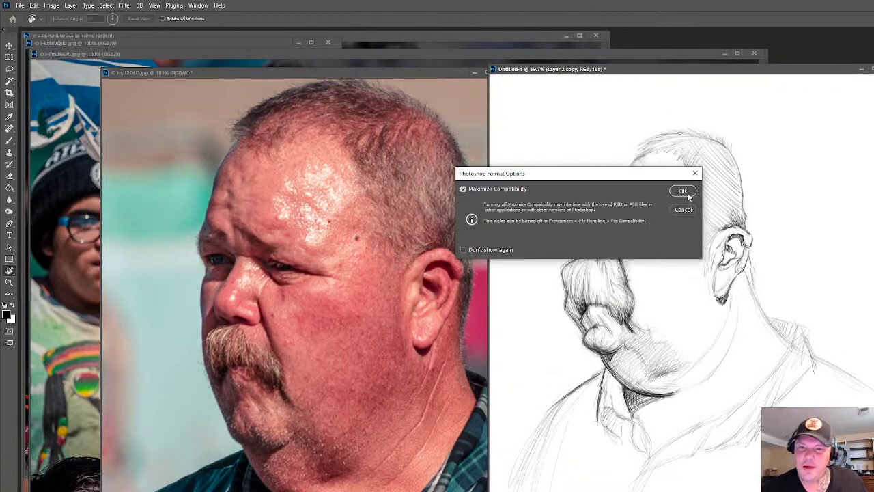
{"action": "left_click", "coordinate": [685, 190]}
Darken the back of the neck from behind the ear down to the collar, and shade the collar's rear edge
{"action": "key", "text": "b"}
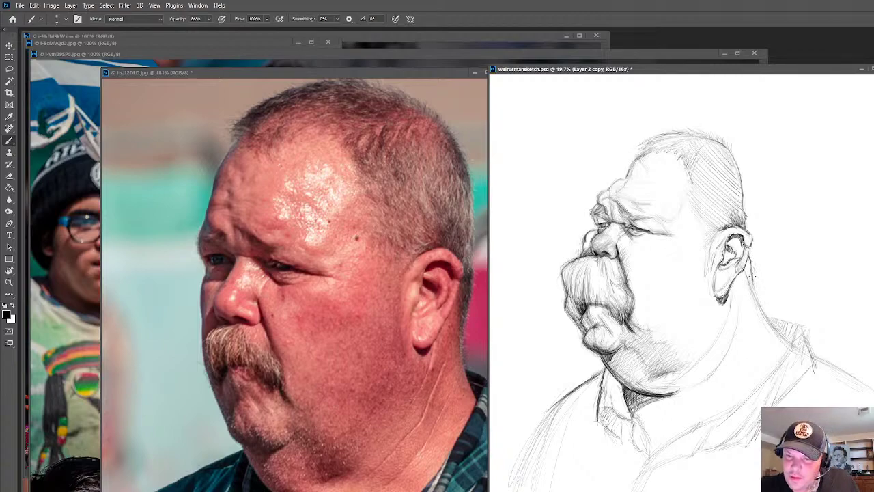
{"action": "mouse_move", "coordinate": [748, 258]}
{"action": "left_mouse_down"}
{"action": "mouse_move", "coordinate": [761, 314]}
{"action": "mouse_move", "coordinate": [784, 344]}
{"action": "mouse_move", "coordinate": [772, 312]}
{"action": "left_mouse_up"}
{"action": "mouse_move", "coordinate": [791, 345]}
{"action": "left_mouse_down"}
{"action": "mouse_move", "coordinate": [795, 329]}
{"action": "mouse_move", "coordinate": [768, 316]}
{"action": "mouse_move", "coordinate": [789, 338]}
{"action": "left_mouse_up"}
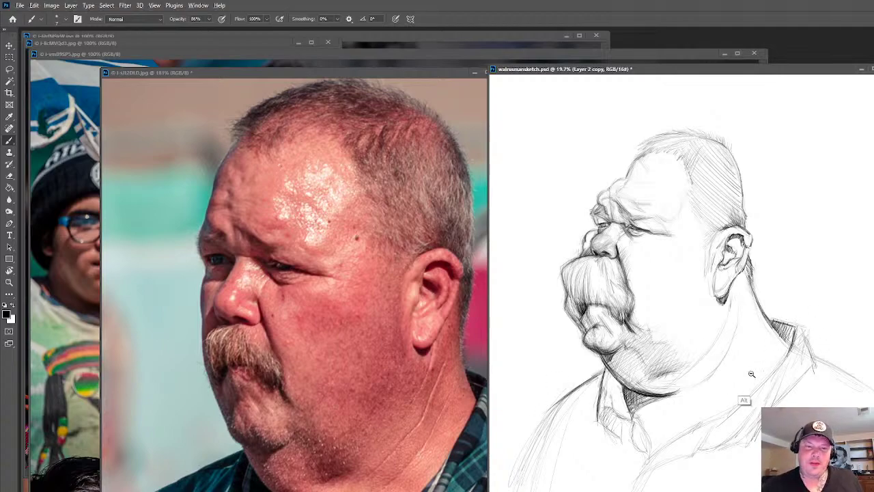
Darken the front edge of the shirt's V-shaped neck opening and the upper placket line, using the reference photo's full collar as a guide
{"action": "scroll", "coordinate": [742, 395], "scroll_direction": "down", "scroll_amount": 2}
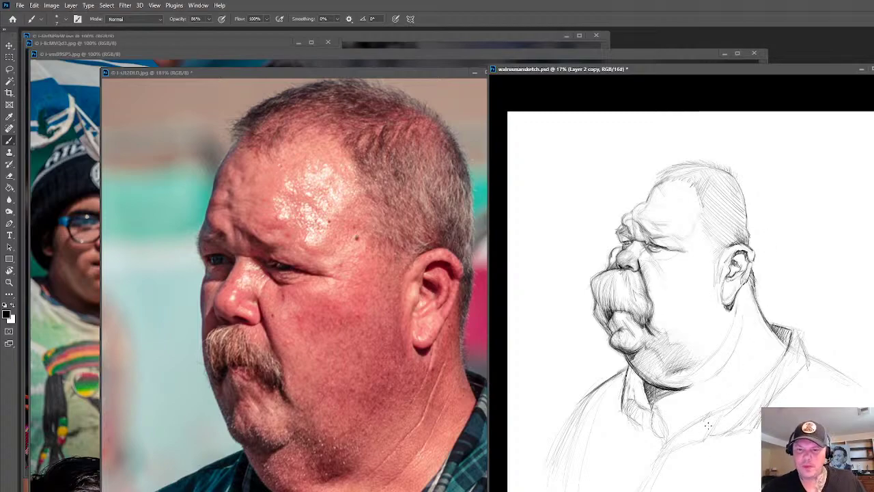
{"action": "left_click", "coordinate": [410, 445]}
{"action": "scroll", "coordinate": [410, 445], "scroll_direction": "down", "scroll_amount": 5, "text": "alt"}
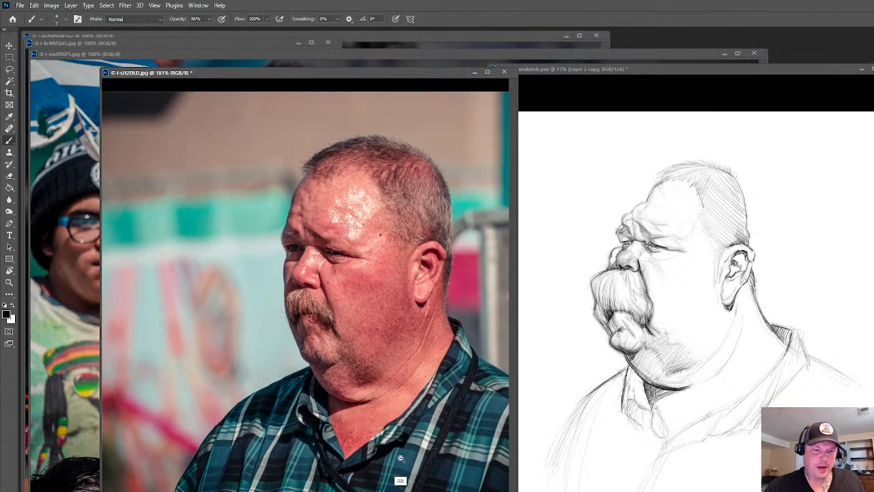
{"action": "left_click", "coordinate": [663, 424]}
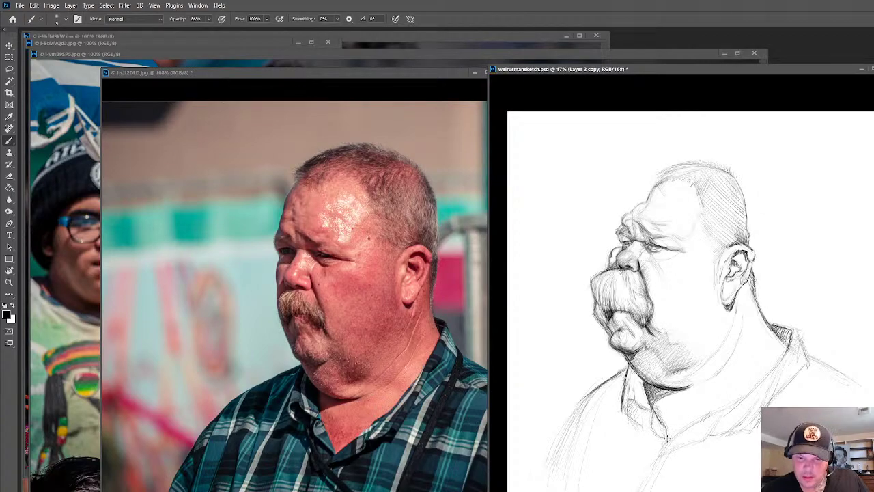
{"action": "mouse_move", "coordinate": [651, 411]}
{"action": "left_mouse_down"}
{"action": "mouse_move", "coordinate": [665, 442]}
{"action": "mouse_move", "coordinate": [706, 417]}
{"action": "left_mouse_up"}
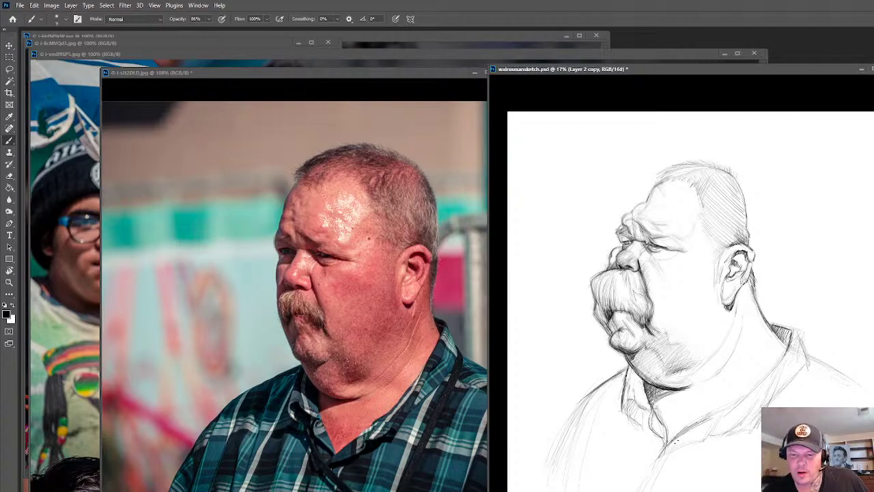
{"action": "key", "text": "e"}
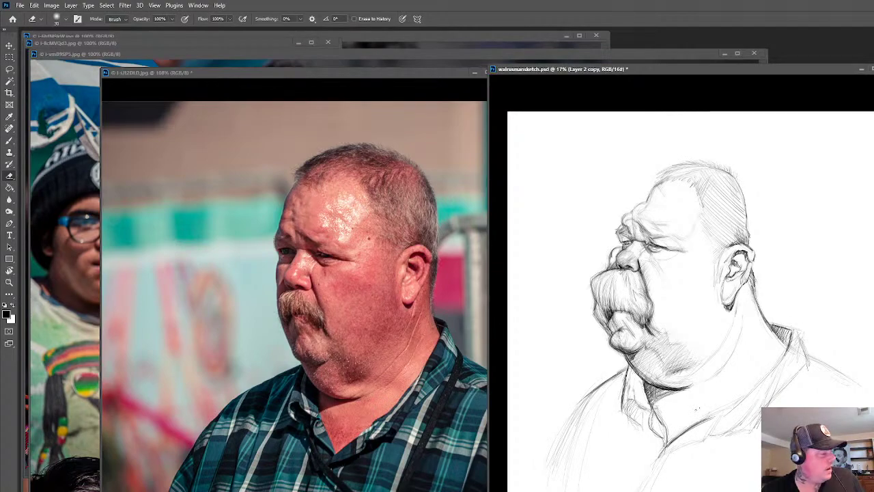
{"action": "key", "text": "b"}
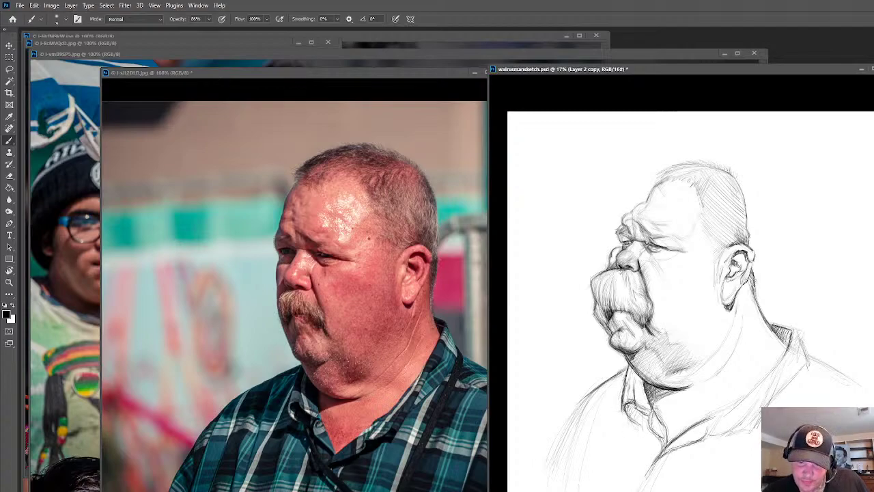
Darken the inside of the front collar flap and hatch along the top of the front shoulder
{"action": "mouse_move", "coordinate": [627, 403]}
{"action": "left_mouse_down"}
{"action": "mouse_move", "coordinate": [635, 419]}
{"action": "mouse_move", "coordinate": [646, 418]}
{"action": "mouse_move", "coordinate": [623, 396]}
{"action": "mouse_move", "coordinate": [628, 380]}
{"action": "mouse_move", "coordinate": [626, 392]}
{"action": "left_mouse_up"}
{"action": "mouse_move", "coordinate": [632, 362]}
{"action": "left_mouse_down"}
{"action": "mouse_move", "coordinate": [624, 389]}
{"action": "mouse_move", "coordinate": [641, 392]}
{"action": "mouse_move", "coordinate": [594, 392]}
{"action": "mouse_move", "coordinate": [580, 403]}
{"action": "left_mouse_up"}
{"action": "mouse_move", "coordinate": [628, 367]}
{"action": "left_mouse_down"}
{"action": "mouse_move", "coordinate": [585, 396]}
{"action": "mouse_move", "coordinate": [565, 428]}
{"action": "left_mouse_up"}
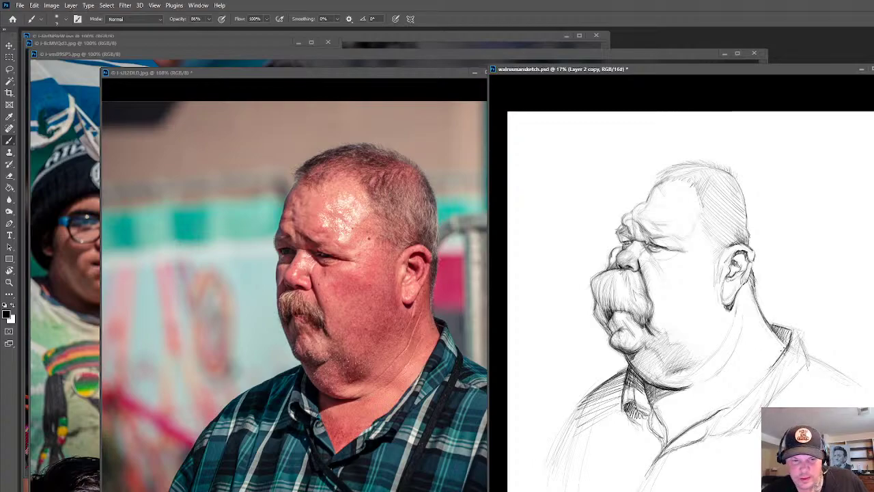
Strengthen the inner and outer edges of the rear collar flap, from the back of the neck down to its front point
{"action": "mouse_move", "coordinate": [781, 357]}
{"action": "left_mouse_down"}
{"action": "mouse_move", "coordinate": [765, 393]}
{"action": "mouse_move", "coordinate": [771, 362]}
{"action": "mouse_move", "coordinate": [774, 379]}
{"action": "left_mouse_up"}
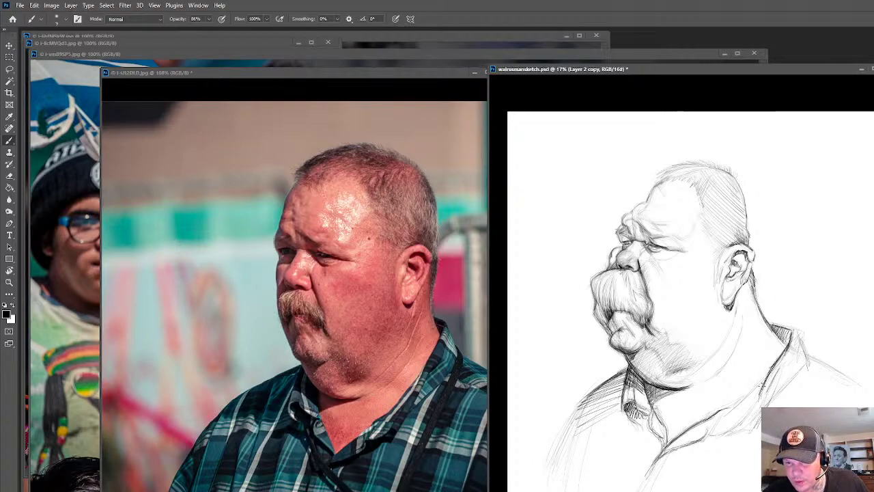
{"action": "mouse_move", "coordinate": [787, 331]}
{"action": "left_mouse_down"}
{"action": "mouse_move", "coordinate": [795, 342]}
{"action": "mouse_move", "coordinate": [781, 345]}
{"action": "mouse_move", "coordinate": [785, 329]}
{"action": "mouse_move", "coordinate": [785, 337]}
{"action": "left_mouse_up"}
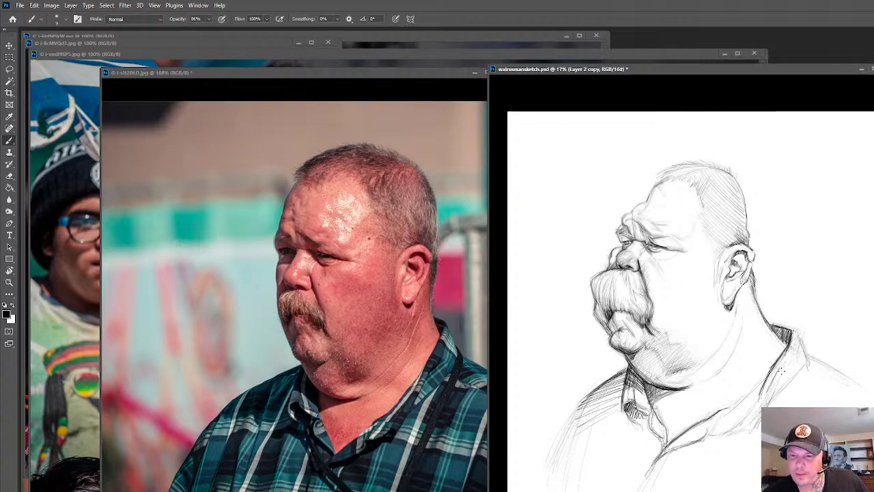
{"action": "left_click_drag", "start_coordinate": [795, 348], "coordinate": [752, 413]}
{"action": "left_click_drag", "start_coordinate": [743, 425], "coordinate": [738, 436]}
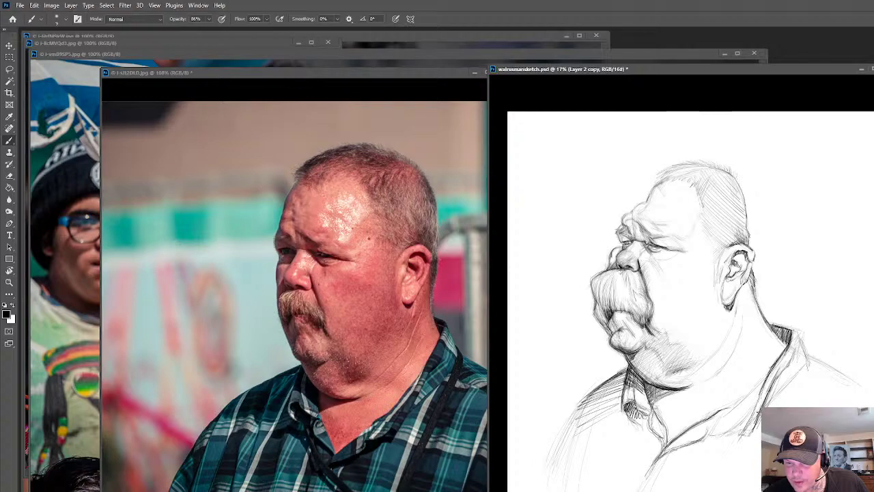
{"action": "mouse_move", "coordinate": [786, 382]}
{"action": "left_mouse_down"}
{"action": "mouse_move", "coordinate": [776, 391]}
{"action": "mouse_move", "coordinate": [785, 391]}
{"action": "left_mouse_up"}
{"action": "left_click_drag", "start_coordinate": [807, 363], "coordinate": [800, 378]}
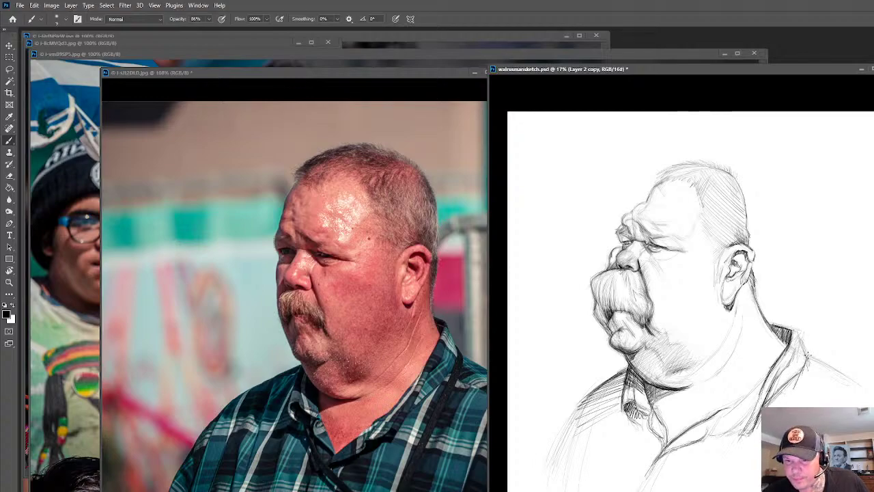
{"action": "left_click_drag", "start_coordinate": [736, 436], "coordinate": [750, 425]}
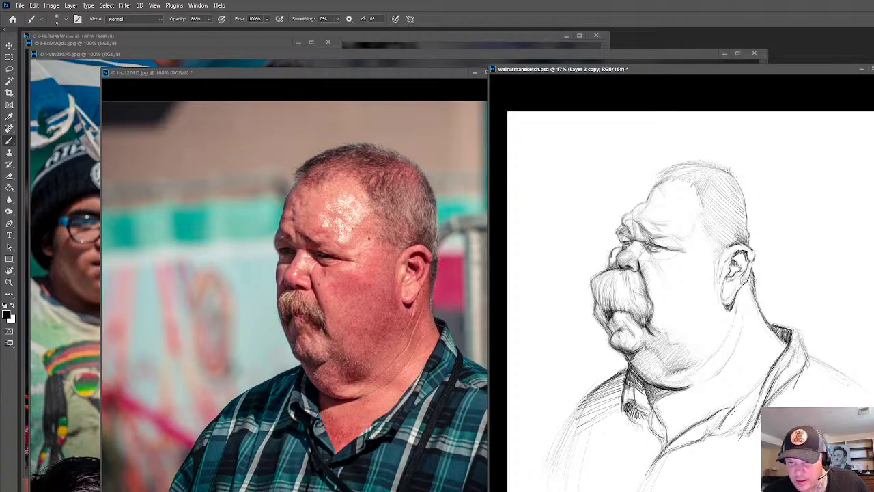
{"action": "left_click_drag", "start_coordinate": [727, 420], "coordinate": [718, 433]}
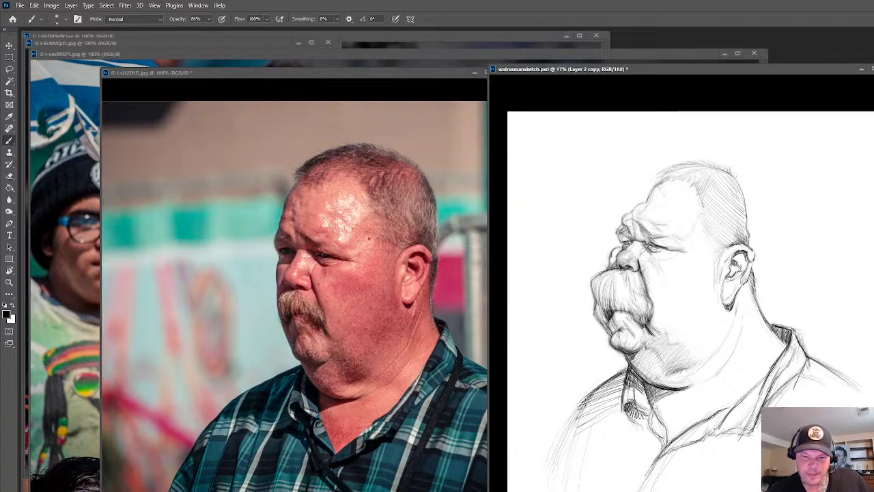
Extend the front shoulder's contour down the sleeve with long, loose sketch strokes
{"action": "mouse_move", "coordinate": [584, 398]}
{"action": "left_mouse_down"}
{"action": "mouse_move", "coordinate": [560, 430]}
{"action": "mouse_move", "coordinate": [587, 390]}
{"action": "mouse_move", "coordinate": [537, 471]}
{"action": "mouse_move", "coordinate": [555, 472]}
{"action": "mouse_move", "coordinate": [555, 487]}
{"action": "left_mouse_up"}
{"action": "left_click_drag", "start_coordinate": [589, 413], "coordinate": [553, 490]}
{"action": "left_click_drag", "start_coordinate": [586, 447], "coordinate": [575, 489]}
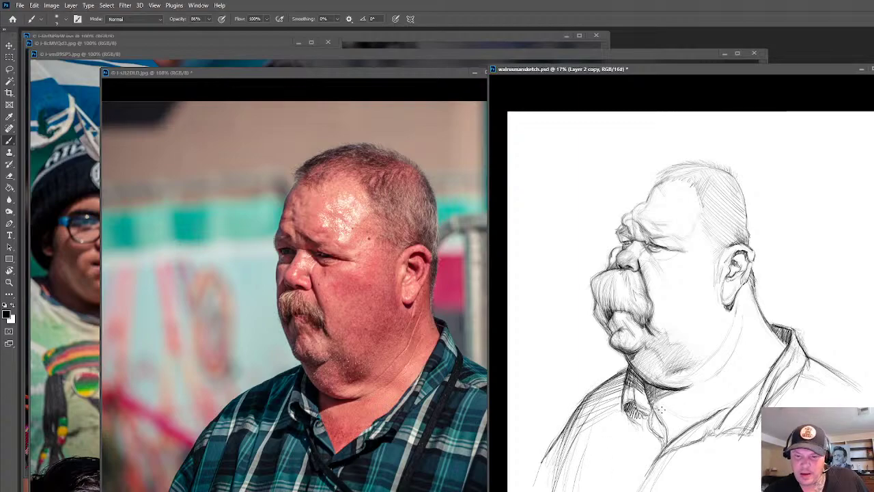
Lightly hatch the chest inside the neck opening and the neck folds, and save the drawing
{"action": "left_click_drag", "start_coordinate": [652, 407], "coordinate": [682, 441]}
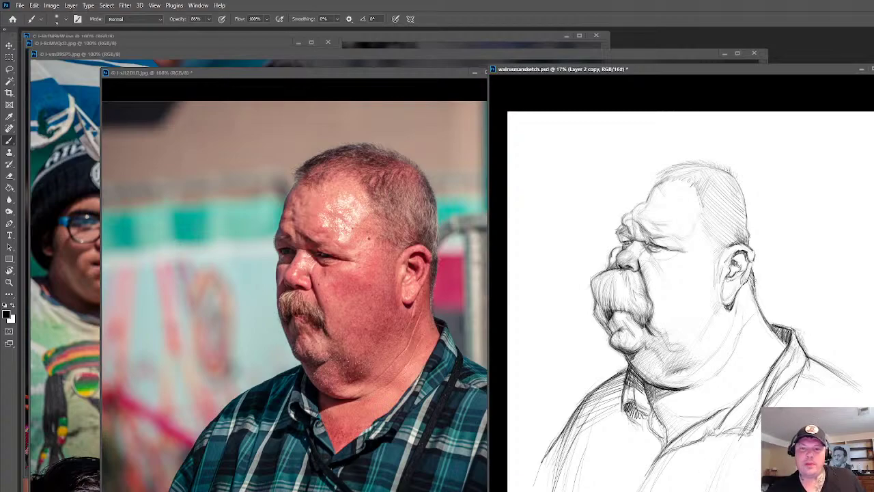
{"action": "key", "text": "ctrl+s"}
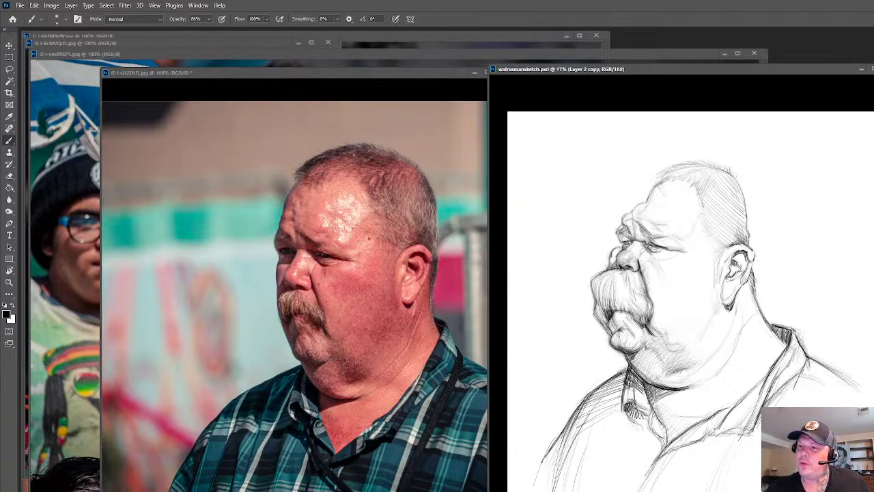
{"action": "key", "text": "bracketright"}
{"action": "key", "text": "bracketright"}
{"action": "key", "text": "bracketright"}
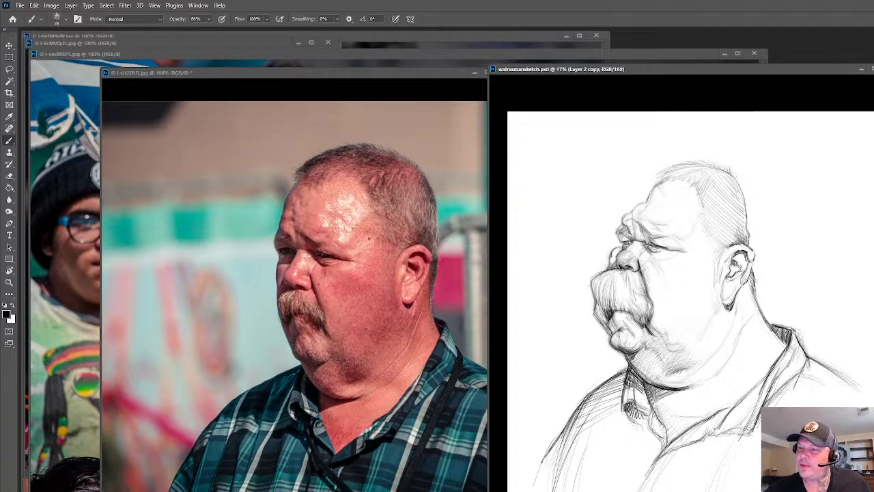
{"action": "key", "text": "bracketright"}
{"action": "key", "text": "bracketright"}
{"action": "key", "text": "bracketright"}
{"action": "key", "text": "bracketright"}
{"action": "key", "text": "bracketright"}
{"action": "key", "text": "bracketright"}
{"action": "key", "text": "bracketright"}
{"action": "key", "text": "bracketright"}
{"action": "left_click_drag", "start_coordinate": [819, 260], "coordinate": [765, 321]}
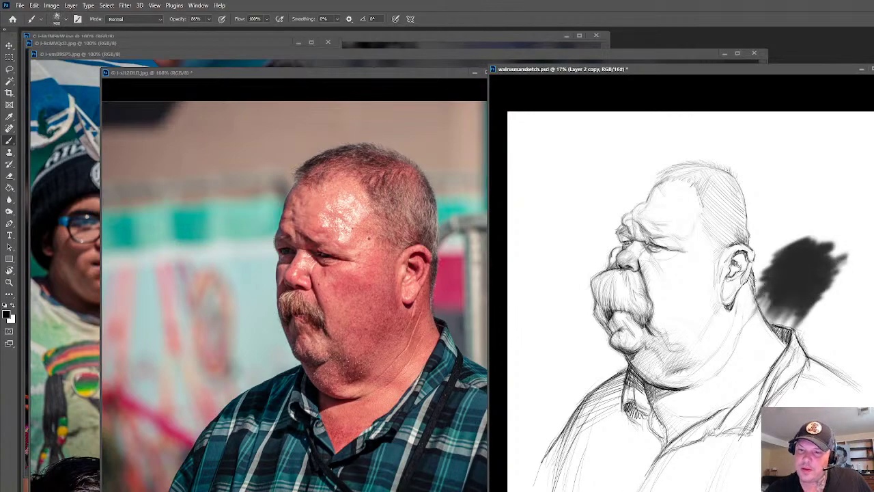
{"action": "key", "text": "ctrl+z"}
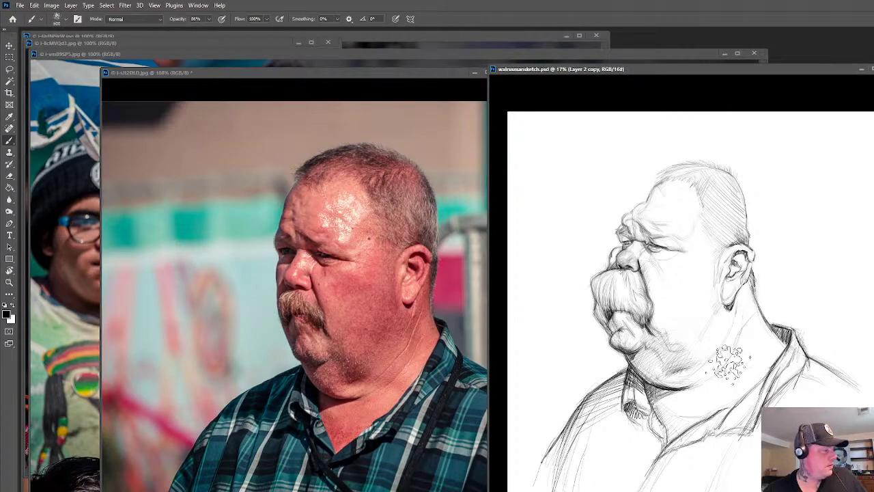
{"action": "left_click_drag", "start_coordinate": [809, 302], "coordinate": [780, 331]}
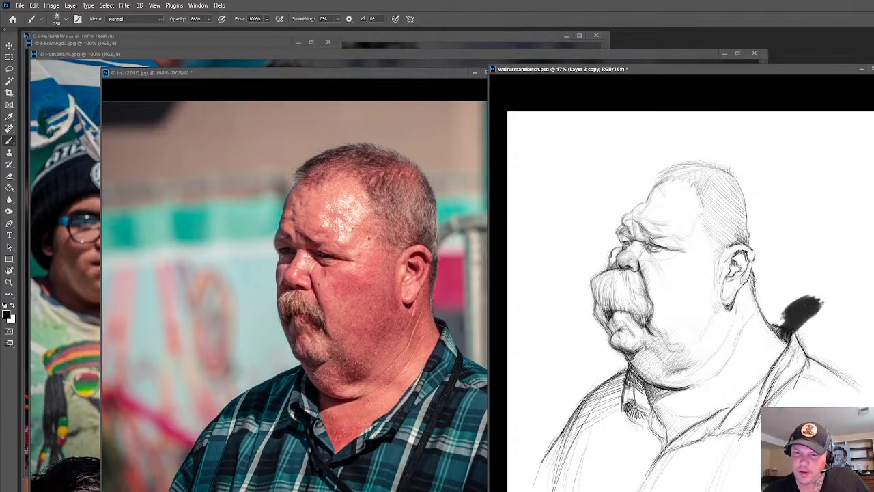
{"action": "key", "text": "ctrl+z"}
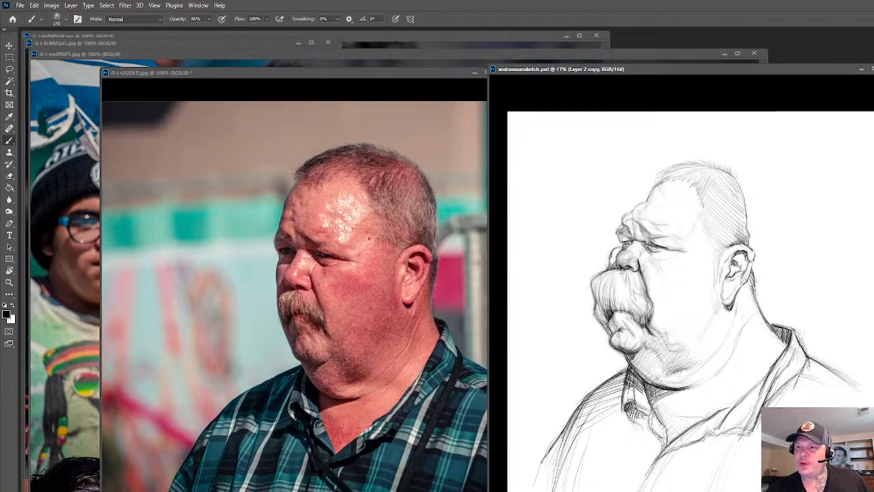
Add a new empty layer directly above the Background layer, beneath the sketch
{"action": "key", "text": "alt+comma"}
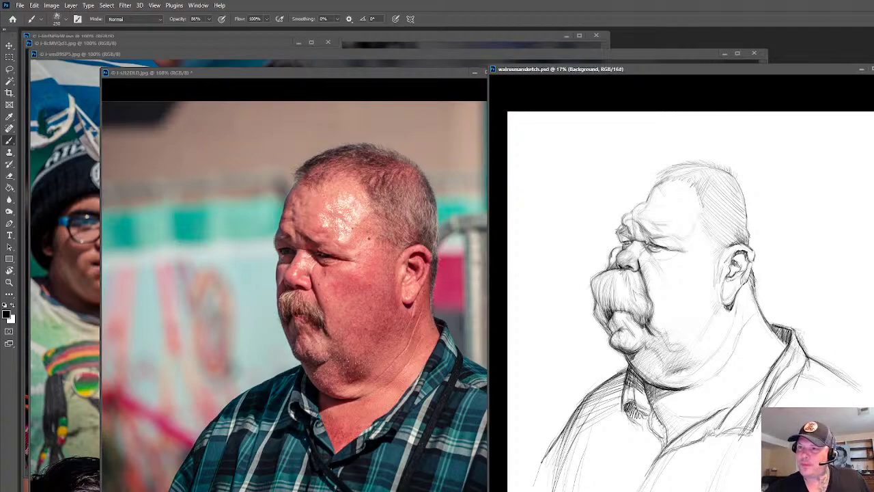
{"action": "key", "text": "ctrl+shift+n"}
{"action": "key", "text": "Return"}
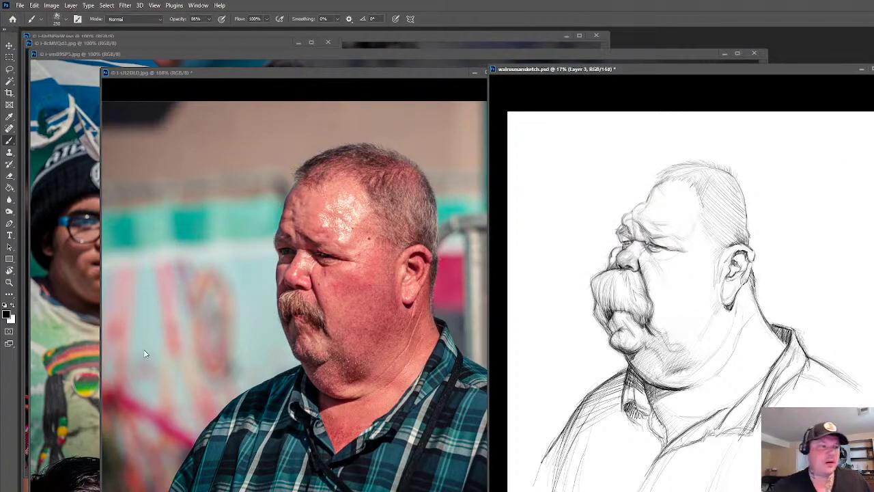
Set the foreground colour to mid grey and fill the sketch's Layer 3 with it
{"action": "left_click", "coordinate": [7, 315]}
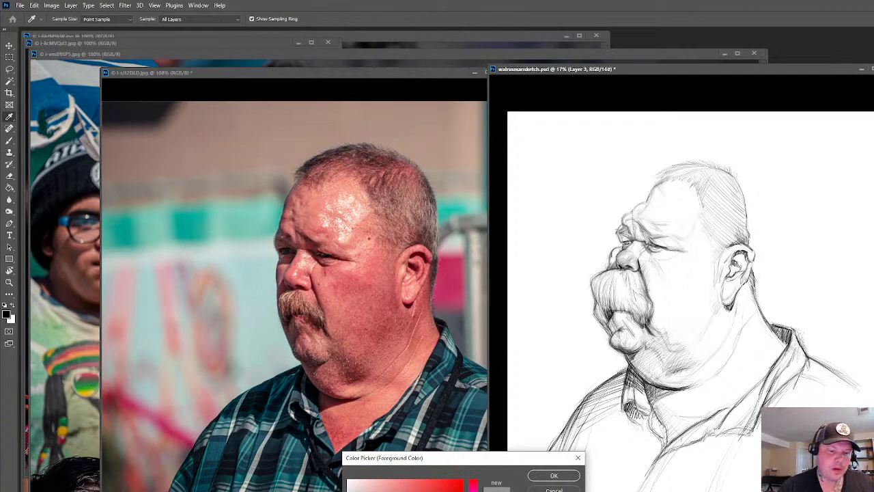
{"action": "left_click", "coordinate": [554, 475]}
{"action": "key", "text": "g"}
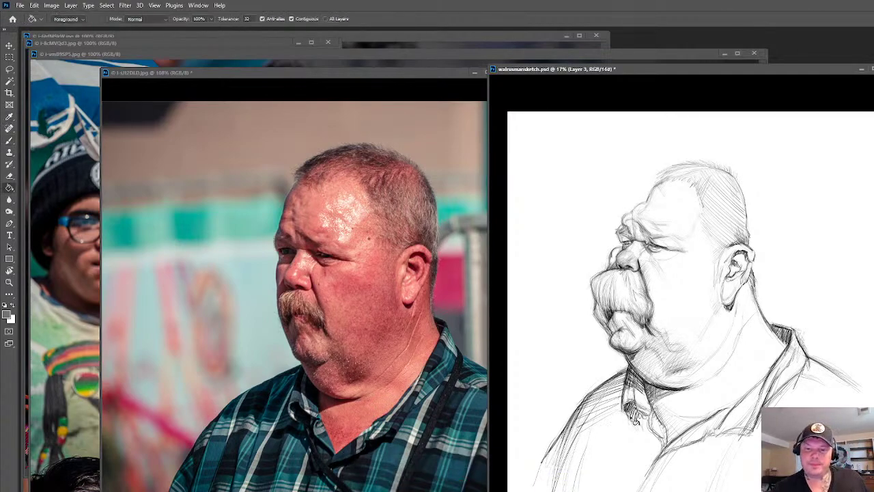
{"action": "left_click", "coordinate": [633, 420]}
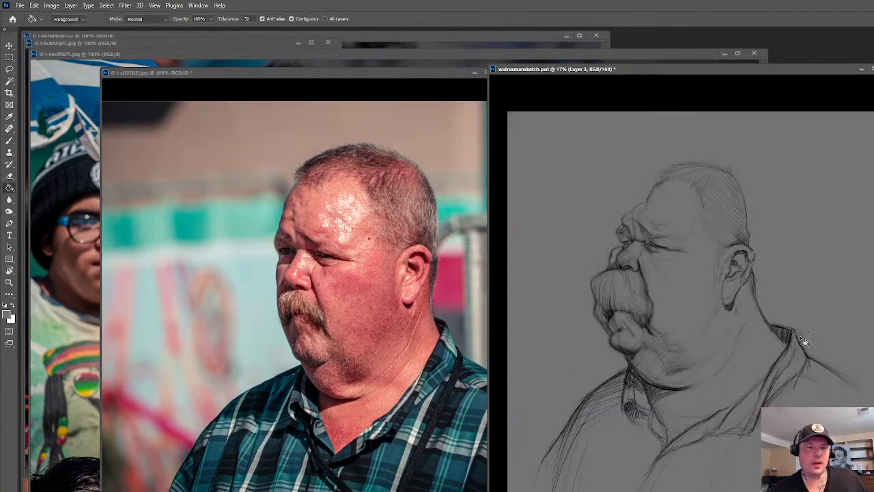
Reduce the brush size to 80 and add a new layer to the sketch for painting
{"action": "key", "text": "b"}
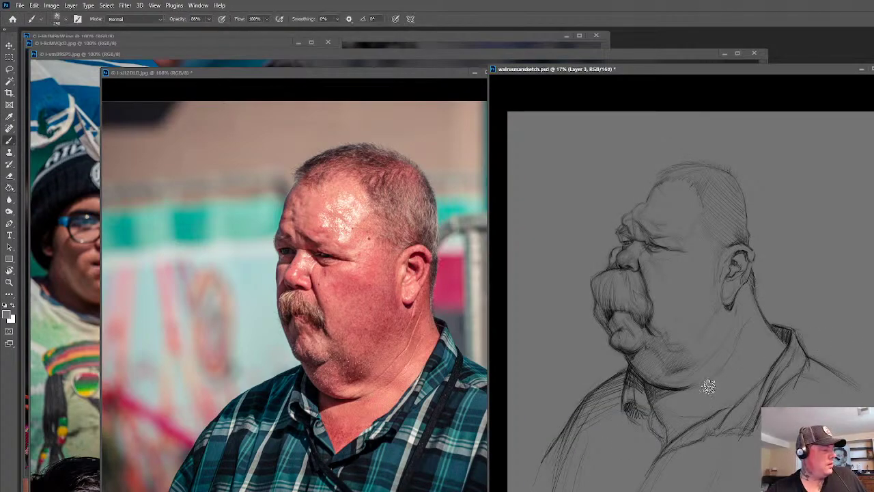
{"action": "key", "text": "bracketleft"}
{"action": "key", "text": "bracketleft"}
{"action": "key", "text": "bracketleft"}
{"action": "key", "text": "bracketleft"}
{"action": "key", "text": "bracketleft"}
{"action": "key", "text": "bracketleft"}
{"action": "key", "text": "bracketleft"}
{"action": "key", "text": "bracketleft"}
{"action": "key", "text": "bracketleft"}
{"action": "key", "text": "bracketleft"}
{"action": "key", "text": "bracketleft"}
{"action": "key", "text": "bracketleft"}
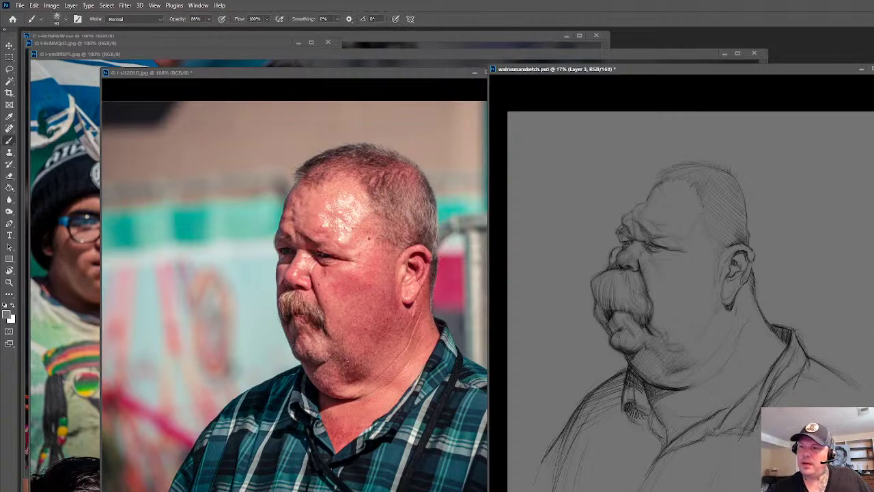
{"action": "key", "text": "ctrl+shift+n"}
{"action": "key", "text": "Return"}
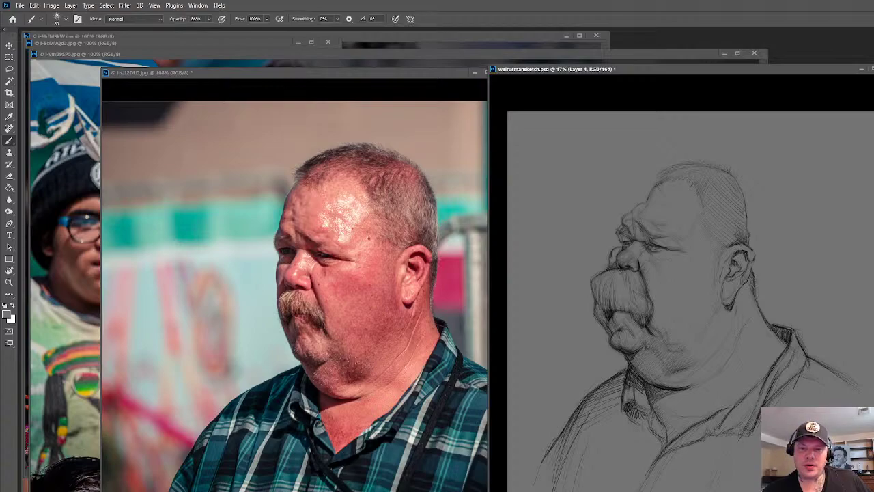
Bring the reference photo in front, widen its window and convert the image to Grayscale mode
{"action": "left_click_drag", "start_coordinate": [487, 82], "coordinate": [509, 82]}
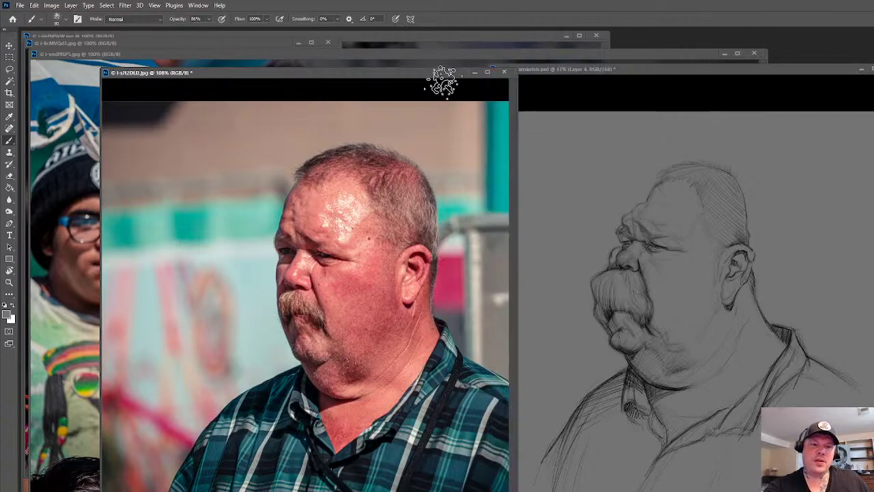
{"action": "left_click", "coordinate": [51, 4]}
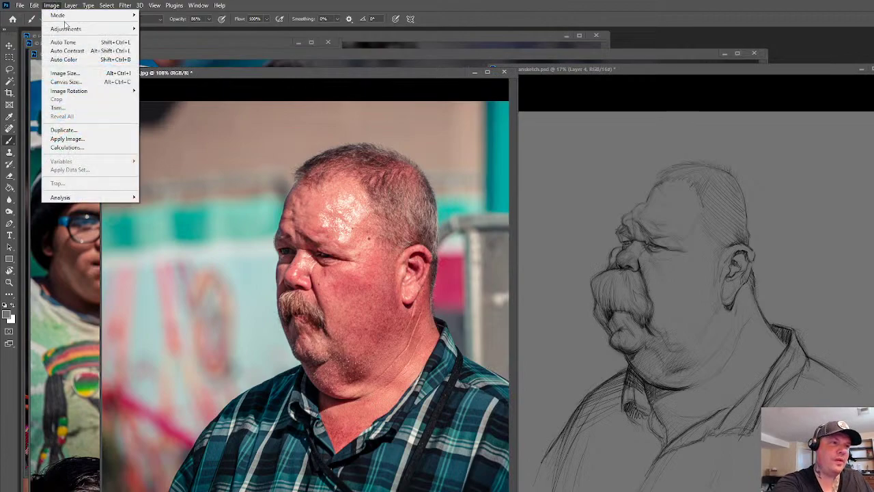
{"action": "mouse_move", "coordinate": [70, 30]}
{"action": "mouse_move", "coordinate": [82, 16]}
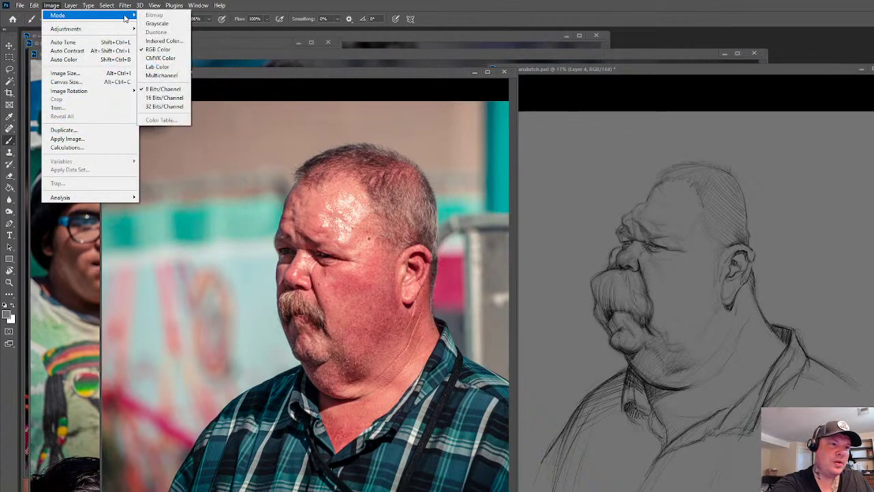
{"action": "left_click", "coordinate": [172, 26]}
{"action": "left_click", "coordinate": [540, 248]}
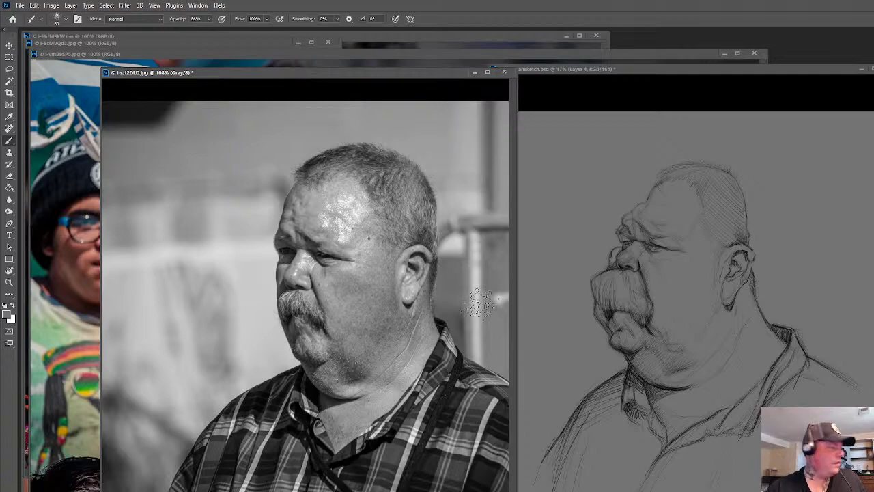
Copy the whole grayscale photo, undo the mode conversion and paste the copy as a new layer over the colour photo
{"action": "key", "text": "ctrl+a"}
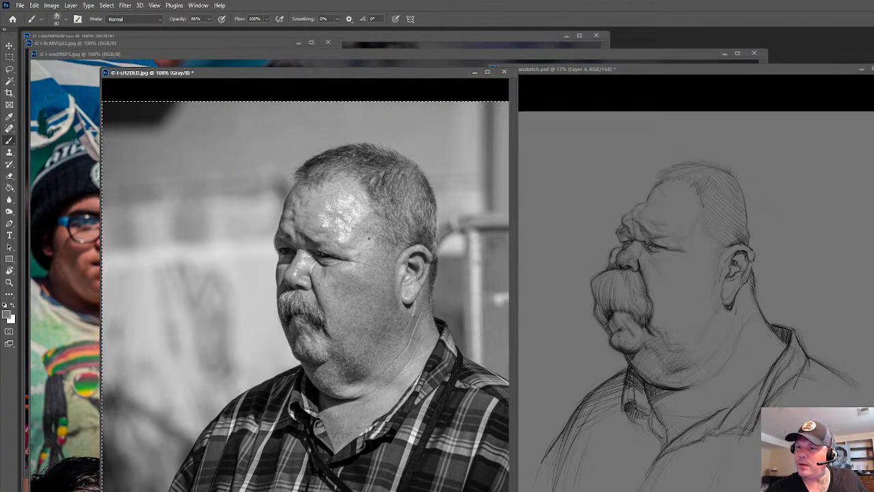
{"action": "key", "text": "ctrl+z"}
{"action": "key", "text": "ctrl+z"}
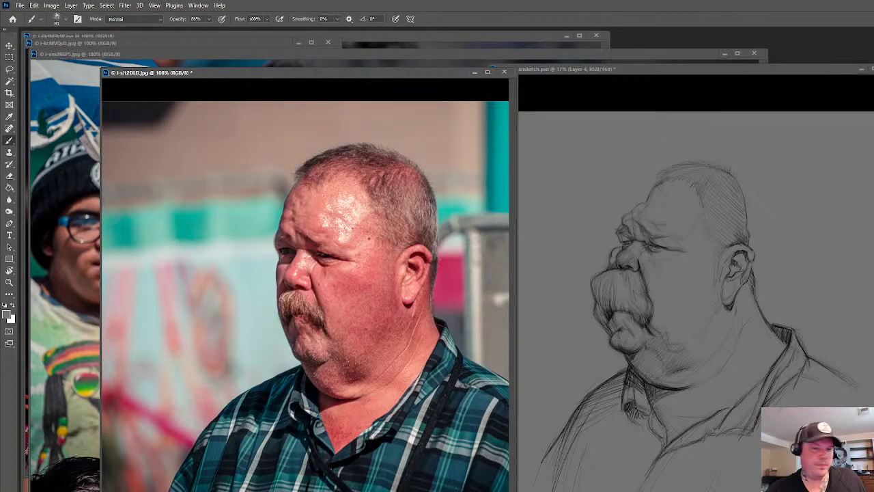
{"action": "key", "text": "ctrl+v"}
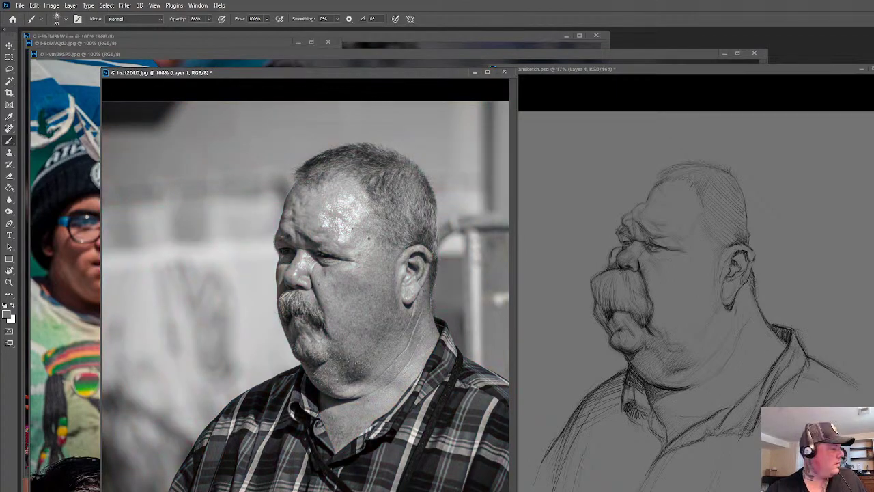
Save the layered reference photo as a PSD and bring the walrusmansketch.psd window back in front
{"action": "key", "text": "ctrl+s"}
{"action": "key", "text": "Return"}
{"action": "left_click", "coordinate": [685, 193]}
{"action": "left_click", "coordinate": [707, 69]}
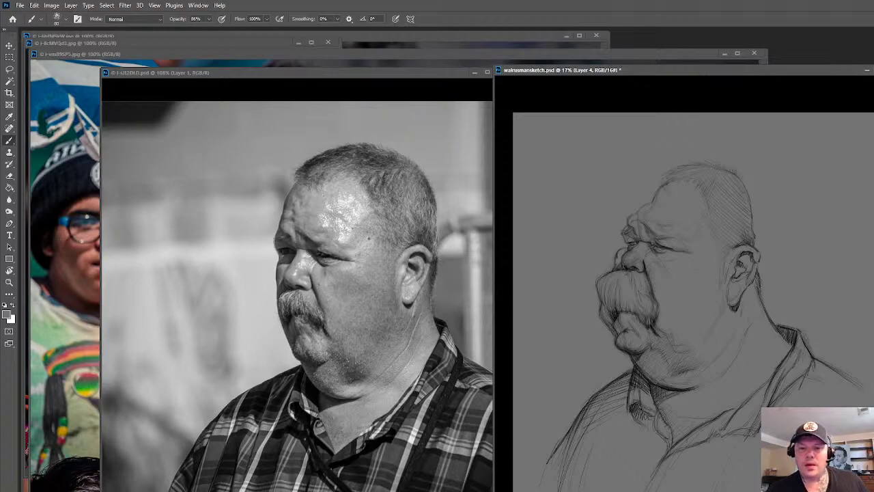
Make white the foreground colour and enlarge the brush to 125
{"action": "key", "text": "x"}
{"action": "key", "text": "x"}
{"action": "key", "text": "bracketright"}
{"action": "key", "text": "bracketright"}
{"action": "key", "text": "bracketright"}
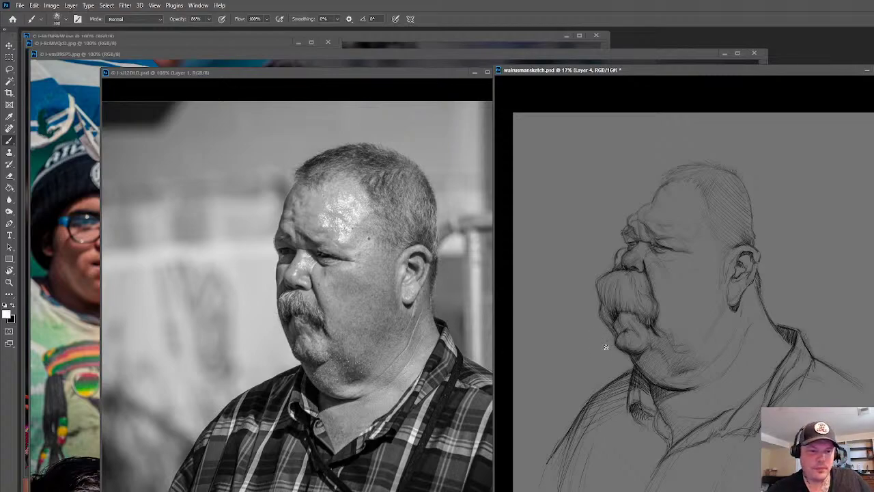
Paint white test strokes beside the chin, clear everything from the layer and deselect
{"action": "mouse_move", "coordinate": [618, 360]}
{"action": "left_mouse_down"}
{"action": "mouse_move", "coordinate": [627, 361]}
{"action": "mouse_move", "coordinate": [605, 366]}
{"action": "mouse_move", "coordinate": [623, 367]}
{"action": "mouse_move", "coordinate": [602, 382]}
{"action": "left_mouse_up"}
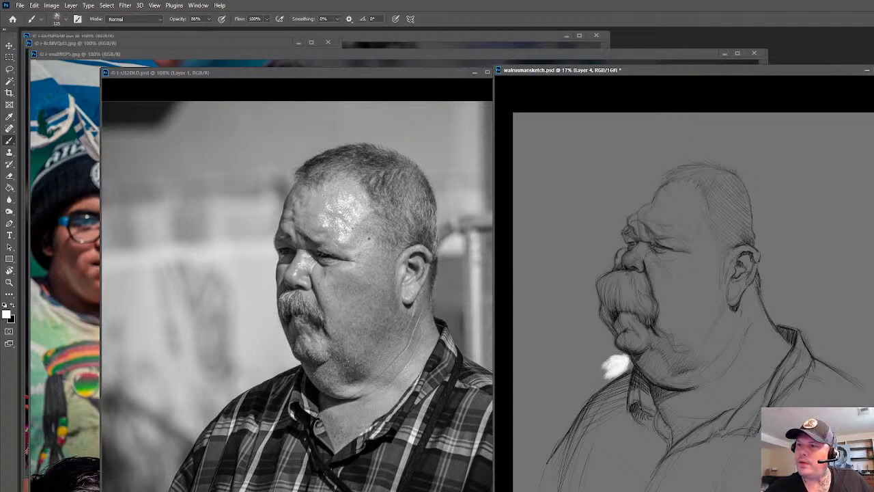
{"action": "left_click_drag", "start_coordinate": [604, 359], "coordinate": [616, 359]}
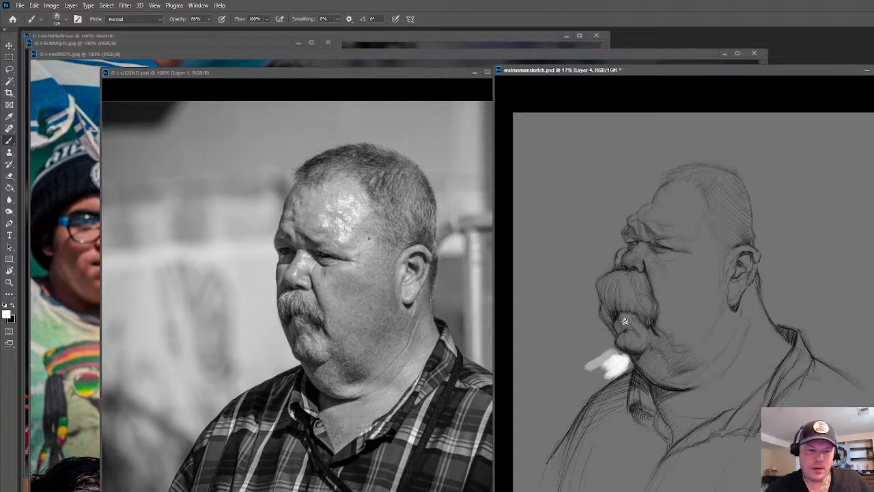
{"action": "key", "text": "ctrl+a"}
{"action": "key", "text": "Delete"}
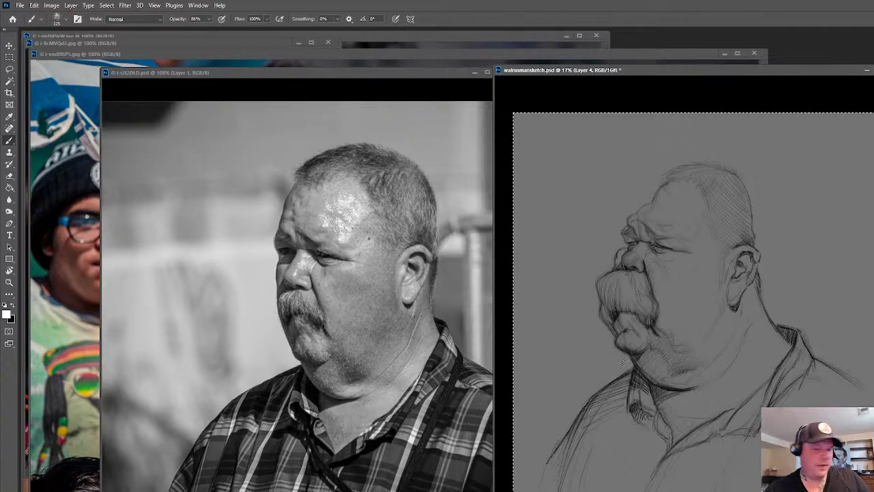
{"action": "key", "text": "ctrl+d"}
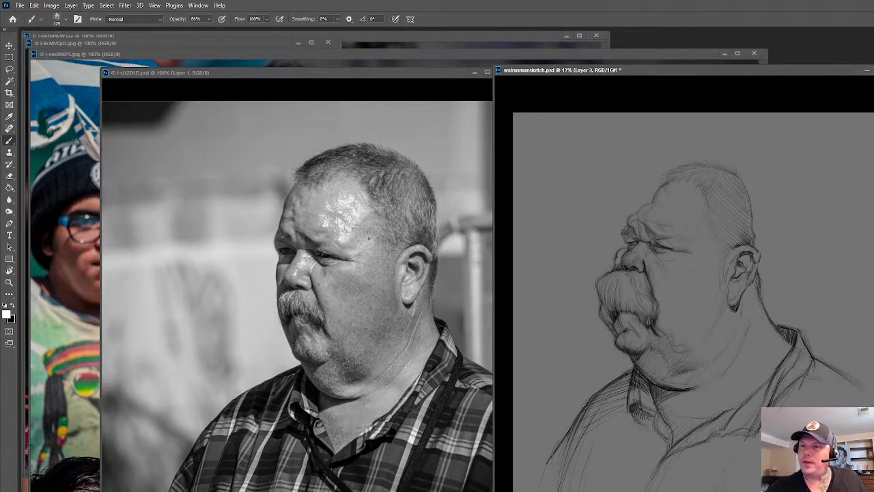
Darken the grey backdrop on Layer 3 with a Levels adjustment of the midtones
{"action": "left_click", "coordinate": [52, 5]}
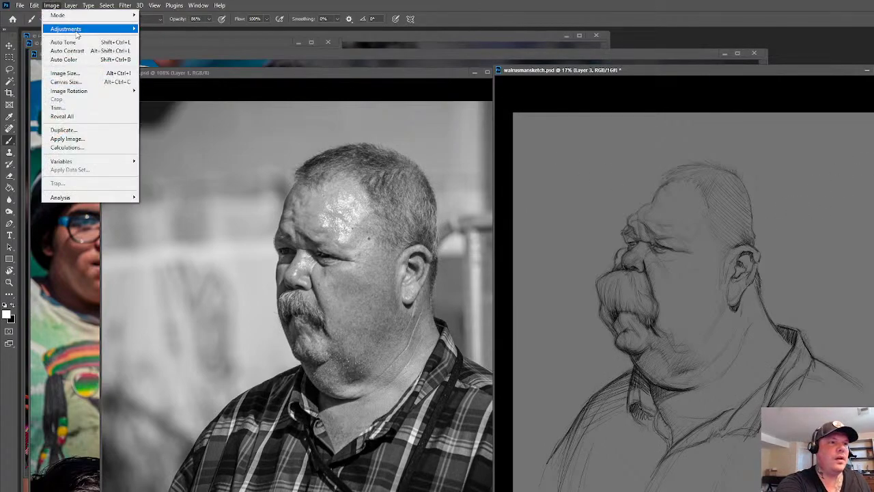
{"action": "mouse_move", "coordinate": [78, 31]}
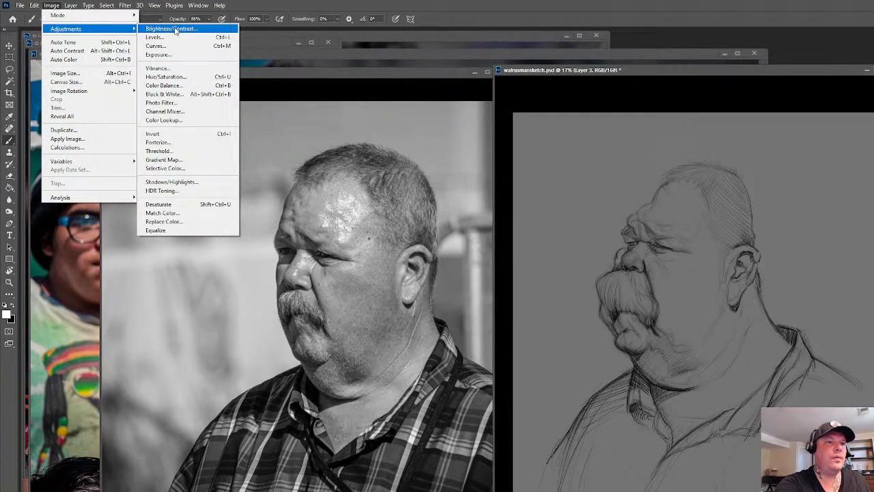
{"action": "left_click", "coordinate": [156, 37]}
{"action": "left_click_drag", "start_coordinate": [807, 129], "coordinate": [870, 352]}
{"action": "mouse_move", "coordinate": [845, 456]}
{"action": "left_mouse_down"}
{"action": "mouse_move", "coordinate": [837, 456]}
{"action": "mouse_move", "coordinate": [854, 456]}
{"action": "left_mouse_up"}
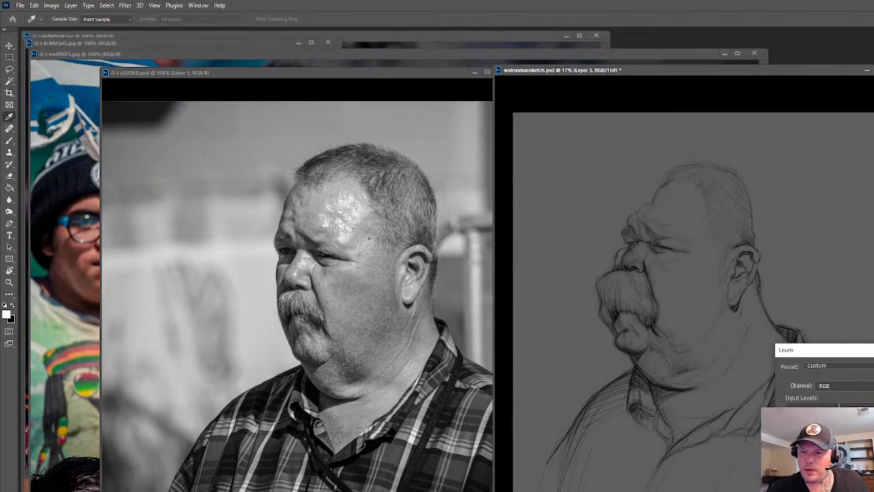
{"action": "key", "text": "Return"}
Paint a light background on Layer 4 along the front shoulder, chin, moustache and facial profile, using a sampled light grey
{"action": "key", "text": "b"}
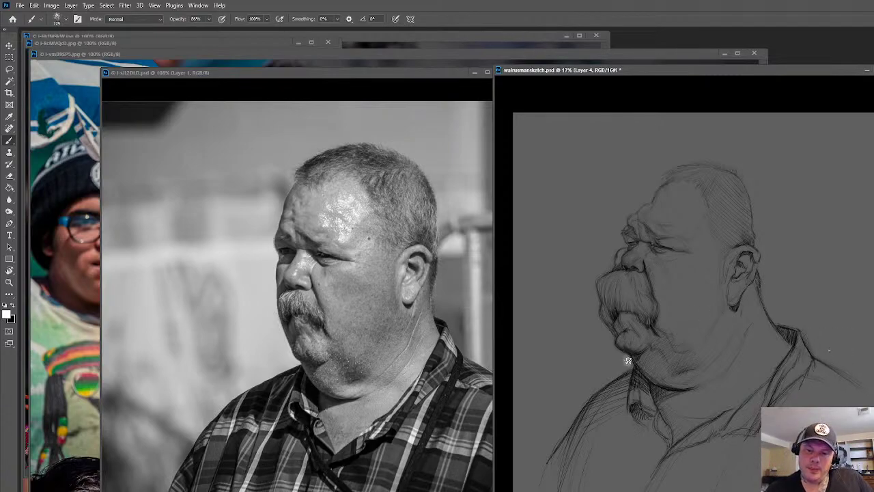
{"action": "mouse_move", "coordinate": [626, 365]}
{"action": "left_mouse_down"}
{"action": "mouse_move", "coordinate": [618, 356]}
{"action": "mouse_move", "coordinate": [621, 372]}
{"action": "mouse_move", "coordinate": [609, 354]}
{"action": "left_mouse_up"}
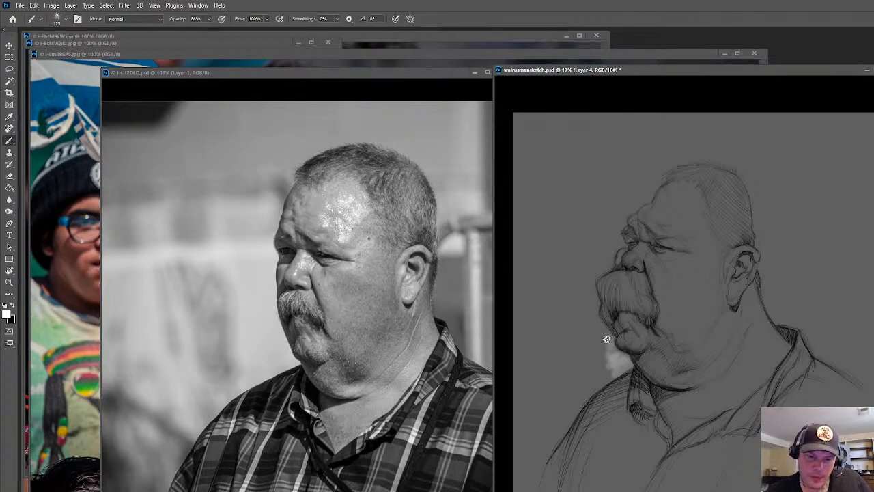
{"action": "left_click_drag", "start_coordinate": [604, 342], "coordinate": [598, 347]}
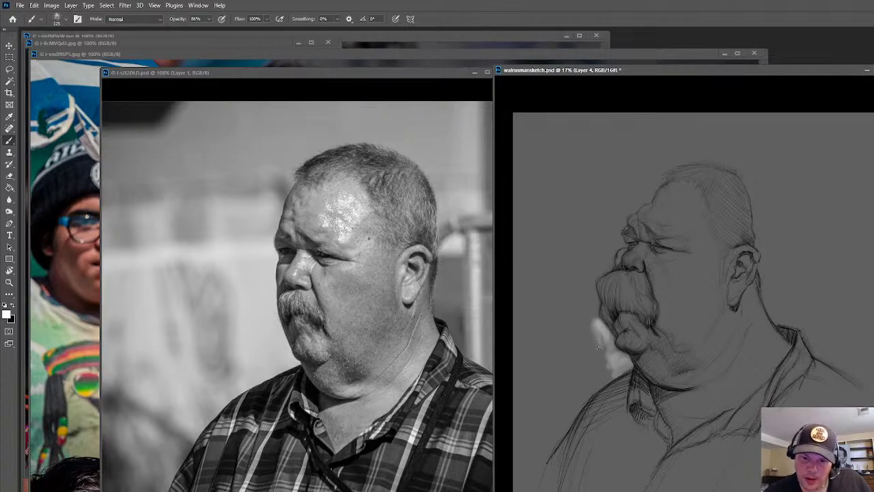
{"action": "left_click", "coordinate": [607, 362], "text": "alt"}
{"action": "mouse_move", "coordinate": [601, 339]}
{"action": "left_mouse_down"}
{"action": "mouse_move", "coordinate": [623, 358]}
{"action": "mouse_move", "coordinate": [603, 371]}
{"action": "mouse_move", "coordinate": [627, 368]}
{"action": "mouse_move", "coordinate": [600, 366]}
{"action": "mouse_move", "coordinate": [564, 425]}
{"action": "mouse_move", "coordinate": [596, 380]}
{"action": "mouse_move", "coordinate": [590, 389]}
{"action": "mouse_move", "coordinate": [597, 357]}
{"action": "mouse_move", "coordinate": [601, 367]}
{"action": "mouse_move", "coordinate": [588, 375]}
{"action": "mouse_move", "coordinate": [593, 344]}
{"action": "mouse_move", "coordinate": [584, 378]}
{"action": "mouse_move", "coordinate": [594, 321]}
{"action": "mouse_move", "coordinate": [590, 280]}
{"action": "mouse_move", "coordinate": [580, 322]}
{"action": "mouse_move", "coordinate": [585, 334]}
{"action": "mouse_move", "coordinate": [591, 312]}
{"action": "mouse_move", "coordinate": [595, 344]}
{"action": "mouse_move", "coordinate": [592, 315]}
{"action": "mouse_move", "coordinate": [590, 343]}
{"action": "mouse_move", "coordinate": [582, 311]}
{"action": "left_mouse_up"}
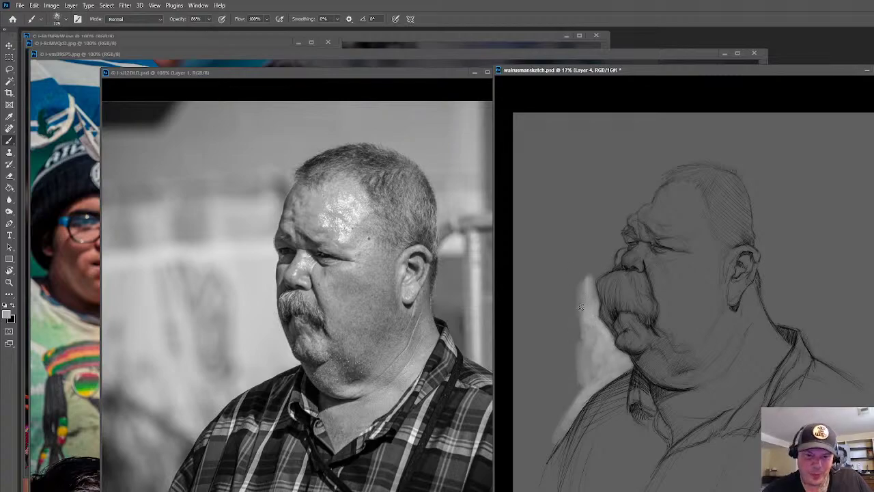
{"action": "left_click_drag", "start_coordinate": [594, 354], "coordinate": [578, 340]}
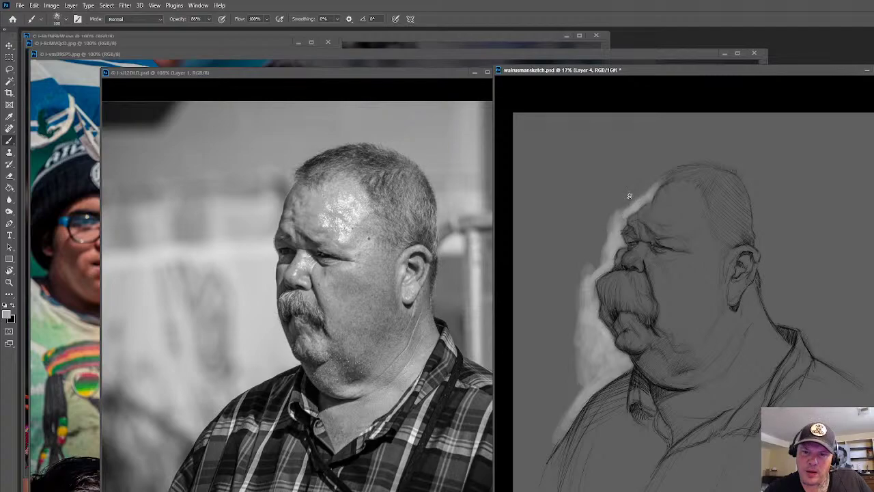
Enlarge the brush, continue the light background around the forehead and widen it in front of the face
{"action": "key", "text": "bracketright"}
{"action": "key", "text": "bracketright"}
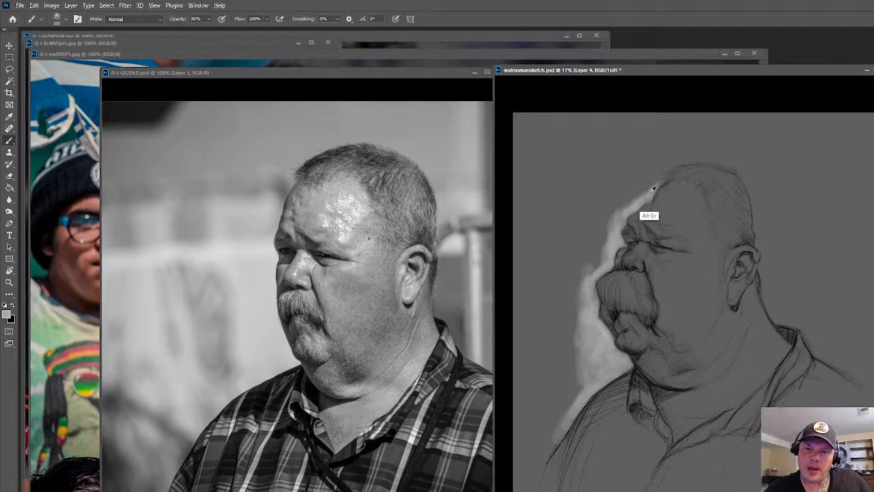
{"action": "mouse_move", "coordinate": [659, 175]}
{"action": "left_mouse_down"}
{"action": "mouse_move", "coordinate": [612, 206]}
{"action": "mouse_move", "coordinate": [651, 186]}
{"action": "mouse_move", "coordinate": [629, 202]}
{"action": "mouse_move", "coordinate": [641, 168]}
{"action": "mouse_move", "coordinate": [653, 183]}
{"action": "mouse_move", "coordinate": [648, 177]}
{"action": "mouse_move", "coordinate": [670, 165]}
{"action": "mouse_move", "coordinate": [655, 175]}
{"action": "mouse_move", "coordinate": [697, 162]}
{"action": "mouse_move", "coordinate": [656, 168]}
{"action": "left_mouse_up"}
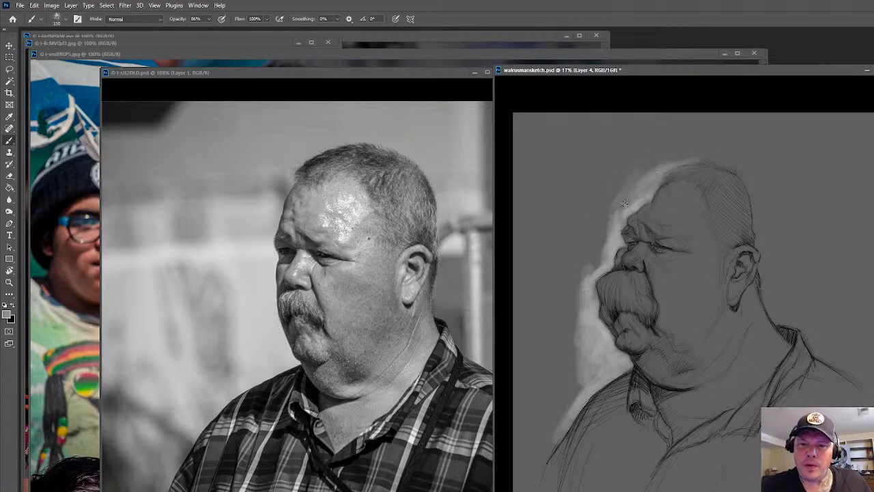
{"action": "mouse_move", "coordinate": [613, 224]}
{"action": "left_mouse_down"}
{"action": "mouse_move", "coordinate": [604, 235]}
{"action": "mouse_move", "coordinate": [599, 225]}
{"action": "mouse_move", "coordinate": [592, 239]}
{"action": "mouse_move", "coordinate": [607, 253]}
{"action": "left_mouse_up"}
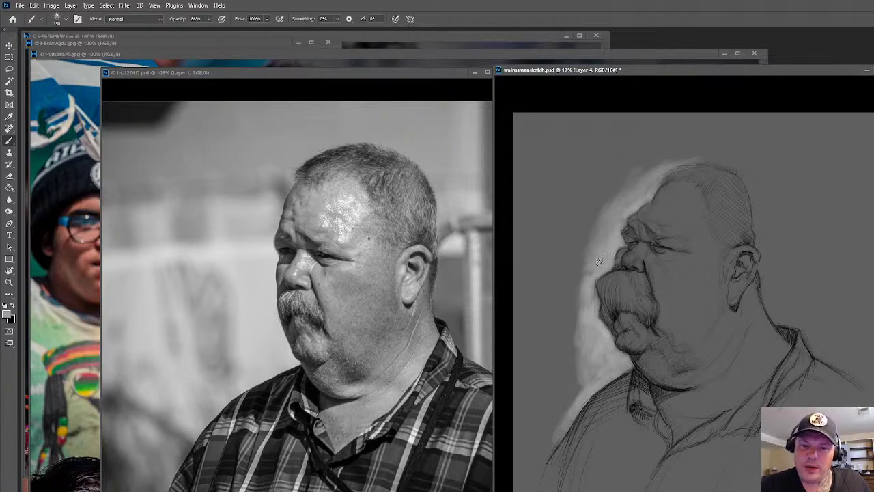
{"action": "mouse_move", "coordinate": [604, 211]}
{"action": "left_mouse_down"}
{"action": "mouse_move", "coordinate": [576, 228]}
{"action": "mouse_move", "coordinate": [577, 341]}
{"action": "mouse_move", "coordinate": [562, 345]}
{"action": "mouse_move", "coordinate": [575, 337]}
{"action": "mouse_move", "coordinate": [561, 275]}
{"action": "mouse_move", "coordinate": [563, 301]}
{"action": "mouse_move", "coordinate": [575, 305]}
{"action": "mouse_move", "coordinate": [571, 327]}
{"action": "mouse_move", "coordinate": [560, 279]}
{"action": "mouse_move", "coordinate": [581, 341]}
{"action": "mouse_move", "coordinate": [576, 369]}
{"action": "mouse_move", "coordinate": [562, 361]}
{"action": "mouse_move", "coordinate": [580, 361]}
{"action": "mouse_move", "coordinate": [582, 373]}
{"action": "mouse_move", "coordinate": [568, 371]}
{"action": "mouse_move", "coordinate": [588, 366]}
{"action": "mouse_move", "coordinate": [556, 399]}
{"action": "mouse_move", "coordinate": [601, 345]}
{"action": "mouse_move", "coordinate": [579, 317]}
{"action": "mouse_move", "coordinate": [591, 325]}
{"action": "mouse_move", "coordinate": [598, 359]}
{"action": "mouse_move", "coordinate": [584, 377]}
{"action": "mouse_move", "coordinate": [566, 351]}
{"action": "mouse_move", "coordinate": [595, 243]}
{"action": "mouse_move", "coordinate": [585, 228]}
{"action": "mouse_move", "coordinate": [595, 210]}
{"action": "mouse_move", "coordinate": [588, 218]}
{"action": "mouse_move", "coordinate": [566, 207]}
{"action": "mouse_move", "coordinate": [571, 234]}
{"action": "mouse_move", "coordinate": [598, 253]}
{"action": "mouse_move", "coordinate": [617, 186]}
{"action": "mouse_move", "coordinate": [608, 229]}
{"action": "mouse_move", "coordinate": [598, 204]}
{"action": "mouse_move", "coordinate": [565, 196]}
{"action": "mouse_move", "coordinate": [546, 268]}
{"action": "left_mouse_up"}
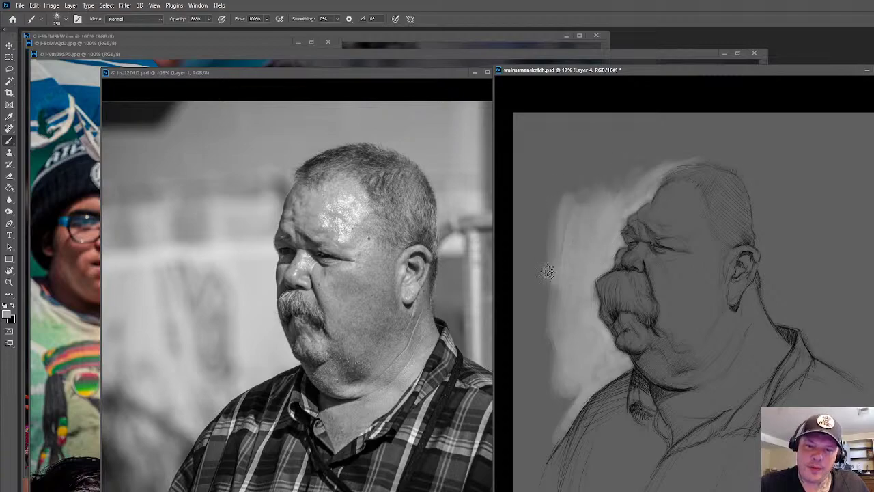
Paint the light background down the back of the head and neck and across the top of the head
{"action": "mouse_move", "coordinate": [742, 168]}
{"action": "left_mouse_down"}
{"action": "mouse_move", "coordinate": [760, 203]}
{"action": "mouse_move", "coordinate": [759, 232]}
{"action": "left_mouse_up"}
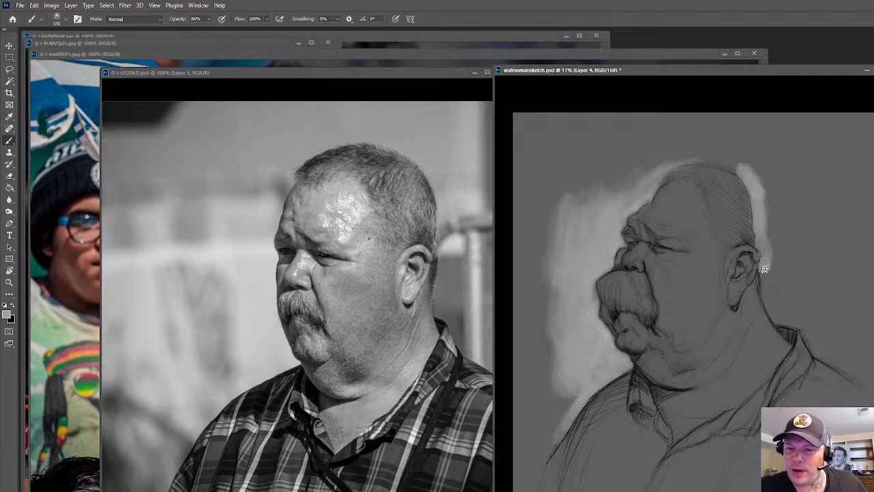
{"action": "mouse_move", "coordinate": [767, 277]}
{"action": "left_mouse_down"}
{"action": "mouse_move", "coordinate": [773, 308]}
{"action": "mouse_move", "coordinate": [774, 254]}
{"action": "left_mouse_up"}
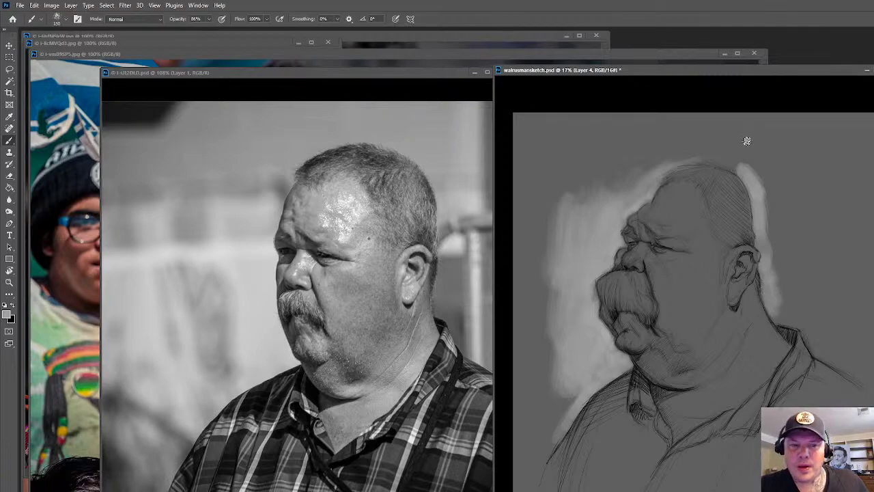
{"action": "mouse_move", "coordinate": [726, 163]}
{"action": "left_mouse_down"}
{"action": "mouse_move", "coordinate": [685, 157]}
{"action": "mouse_move", "coordinate": [657, 166]}
{"action": "mouse_move", "coordinate": [682, 146]}
{"action": "mouse_move", "coordinate": [627, 186]}
{"action": "mouse_move", "coordinate": [661, 159]}
{"action": "mouse_move", "coordinate": [644, 156]}
{"action": "mouse_move", "coordinate": [618, 178]}
{"action": "mouse_move", "coordinate": [650, 183]}
{"action": "mouse_move", "coordinate": [645, 165]}
{"action": "mouse_move", "coordinate": [617, 163]}
{"action": "mouse_move", "coordinate": [544, 214]}
{"action": "left_mouse_up"}
Extend the light background over the top of the head and in front of the forehead with a sampled light grey
{"action": "key", "text": "alt"}
{"action": "left_click", "coordinate": [649, 173], "text": "alt"}
{"action": "mouse_move", "coordinate": [636, 169]}
{"action": "left_mouse_down"}
{"action": "mouse_move", "coordinate": [639, 158]}
{"action": "mouse_move", "coordinate": [585, 168]}
{"action": "left_mouse_up"}
{"action": "key", "text": "alt"}
{"action": "left_click", "coordinate": [639, 204], "text": "alt"}
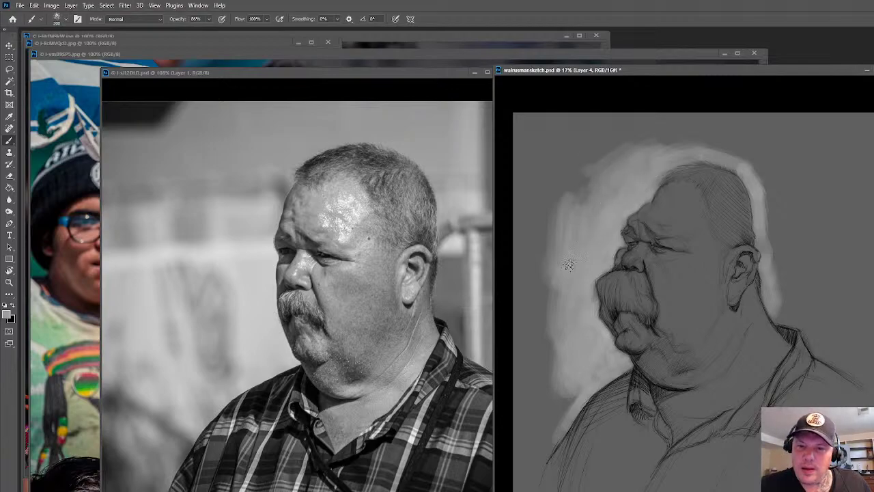
Widen the sampled light background above the head and down behind it to the back shoulder with a 300 px brush
{"action": "left_click", "coordinate": [750, 169], "text": "alt"}
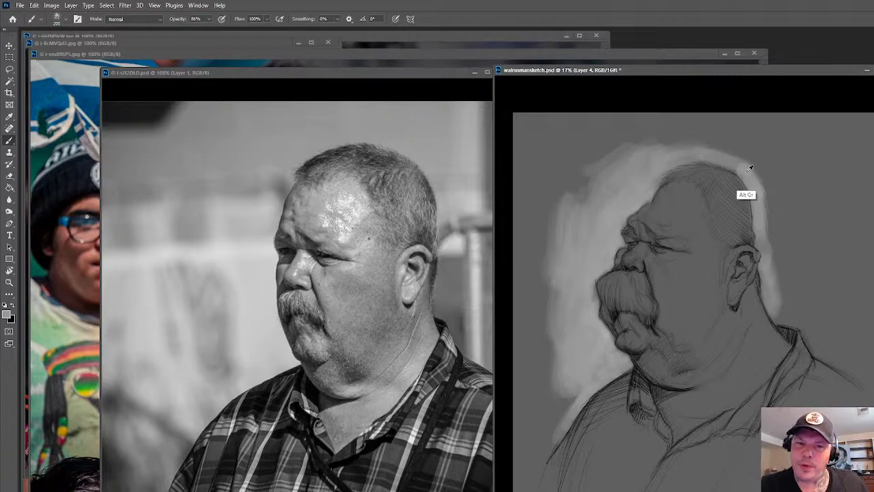
{"action": "mouse_move", "coordinate": [721, 150]}
{"action": "left_mouse_down"}
{"action": "mouse_move", "coordinate": [771, 171]}
{"action": "mouse_move", "coordinate": [736, 153]}
{"action": "mouse_move", "coordinate": [777, 198]}
{"action": "mouse_move", "coordinate": [754, 168]}
{"action": "mouse_move", "coordinate": [768, 174]}
{"action": "mouse_move", "coordinate": [766, 150]}
{"action": "mouse_move", "coordinate": [789, 169]}
{"action": "mouse_move", "coordinate": [793, 198]}
{"action": "mouse_move", "coordinate": [768, 244]}
{"action": "mouse_move", "coordinate": [771, 210]}
{"action": "mouse_move", "coordinate": [773, 260]}
{"action": "mouse_move", "coordinate": [763, 237]}
{"action": "mouse_move", "coordinate": [781, 317]}
{"action": "mouse_move", "coordinate": [792, 318]}
{"action": "mouse_move", "coordinate": [781, 316]}
{"action": "mouse_move", "coordinate": [783, 302]}
{"action": "mouse_move", "coordinate": [820, 351]}
{"action": "mouse_move", "coordinate": [860, 380]}
{"action": "mouse_move", "coordinate": [827, 349]}
{"action": "mouse_move", "coordinate": [833, 337]}
{"action": "mouse_move", "coordinate": [786, 303]}
{"action": "mouse_move", "coordinate": [797, 301]}
{"action": "mouse_move", "coordinate": [803, 270]}
{"action": "mouse_move", "coordinate": [788, 259]}
{"action": "mouse_move", "coordinate": [770, 300]}
{"action": "mouse_move", "coordinate": [788, 226]}
{"action": "mouse_move", "coordinate": [787, 234]}
{"action": "mouse_move", "coordinate": [781, 213]}
{"action": "mouse_move", "coordinate": [815, 290]}
{"action": "mouse_move", "coordinate": [785, 171]}
{"action": "mouse_move", "coordinate": [795, 255]}
{"action": "mouse_move", "coordinate": [797, 186]}
{"action": "mouse_move", "coordinate": [835, 267]}
{"action": "mouse_move", "coordinate": [808, 176]}
{"action": "mouse_move", "coordinate": [721, 144]}
{"action": "mouse_move", "coordinate": [681, 145]}
{"action": "mouse_move", "coordinate": [722, 146]}
{"action": "mouse_move", "coordinate": [712, 140]}
{"action": "mouse_move", "coordinate": [767, 129]}
{"action": "mouse_move", "coordinate": [751, 149]}
{"action": "mouse_move", "coordinate": [665, 129]}
{"action": "mouse_move", "coordinate": [696, 145]}
{"action": "mouse_move", "coordinate": [657, 139]}
{"action": "mouse_move", "coordinate": [641, 151]}
{"action": "mouse_move", "coordinate": [611, 150]}
{"action": "mouse_move", "coordinate": [629, 164]}
{"action": "mouse_move", "coordinate": [586, 195]}
{"action": "mouse_move", "coordinate": [592, 205]}
{"action": "mouse_move", "coordinate": [633, 139]}
{"action": "mouse_move", "coordinate": [580, 154]}
{"action": "mouse_move", "coordinate": [601, 191]}
{"action": "mouse_move", "coordinate": [580, 167]}
{"action": "mouse_move", "coordinate": [557, 160]}
{"action": "mouse_move", "coordinate": [611, 137]}
{"action": "mouse_move", "coordinate": [591, 137]}
{"action": "mouse_move", "coordinate": [573, 169]}
{"action": "mouse_move", "coordinate": [587, 170]}
{"action": "mouse_move", "coordinate": [554, 195]}
{"action": "left_mouse_up"}
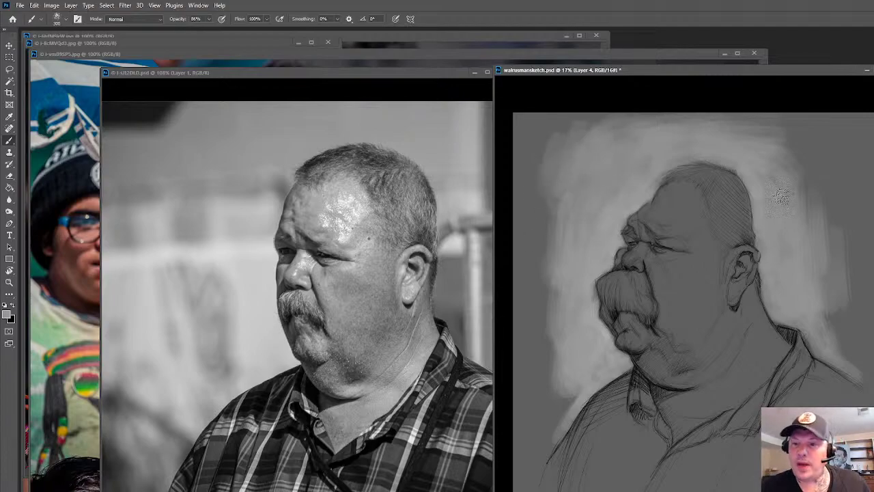
{"action": "mouse_move", "coordinate": [775, 140]}
{"action": "left_mouse_down"}
{"action": "mouse_move", "coordinate": [800, 131]}
{"action": "mouse_move", "coordinate": [796, 150]}
{"action": "mouse_move", "coordinate": [778, 135]}
{"action": "mouse_move", "coordinate": [780, 171]}
{"action": "mouse_move", "coordinate": [791, 194]}
{"action": "mouse_move", "coordinate": [807, 185]}
{"action": "mouse_move", "coordinate": [772, 200]}
{"action": "mouse_move", "coordinate": [766, 212]}
{"action": "mouse_move", "coordinate": [759, 129]}
{"action": "mouse_move", "coordinate": [799, 128]}
{"action": "mouse_move", "coordinate": [812, 159]}
{"action": "mouse_move", "coordinate": [826, 148]}
{"action": "mouse_move", "coordinate": [823, 133]}
{"action": "mouse_move", "coordinate": [778, 123]}
{"action": "mouse_move", "coordinate": [833, 133]}
{"action": "mouse_move", "coordinate": [782, 168]}
{"action": "left_mouse_up"}
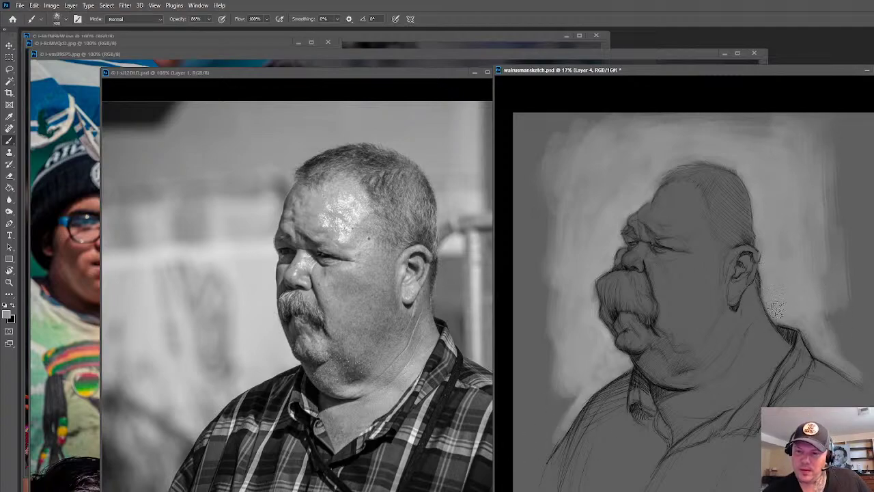
{"action": "mouse_move", "coordinate": [822, 325]}
{"action": "left_mouse_down"}
{"action": "mouse_move", "coordinate": [838, 328]}
{"action": "mouse_move", "coordinate": [834, 349]}
{"action": "mouse_move", "coordinate": [837, 298]}
{"action": "mouse_move", "coordinate": [843, 314]}
{"action": "mouse_move", "coordinate": [834, 306]}
{"action": "left_mouse_up"}
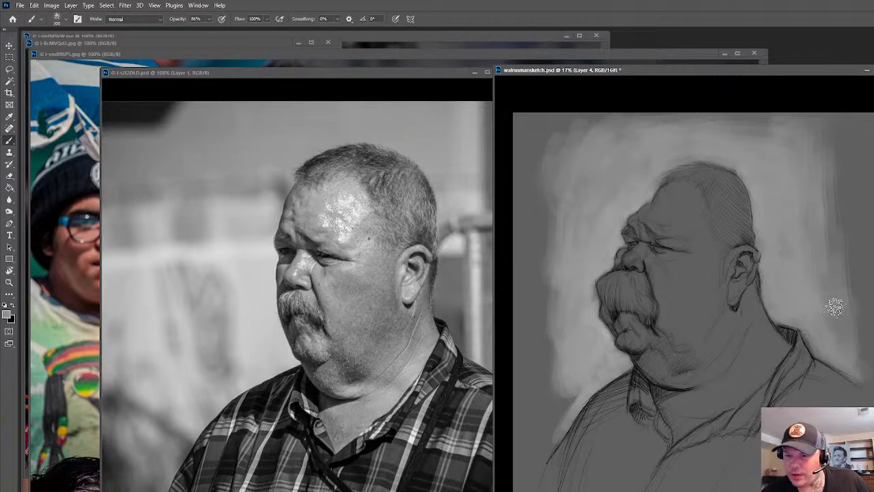
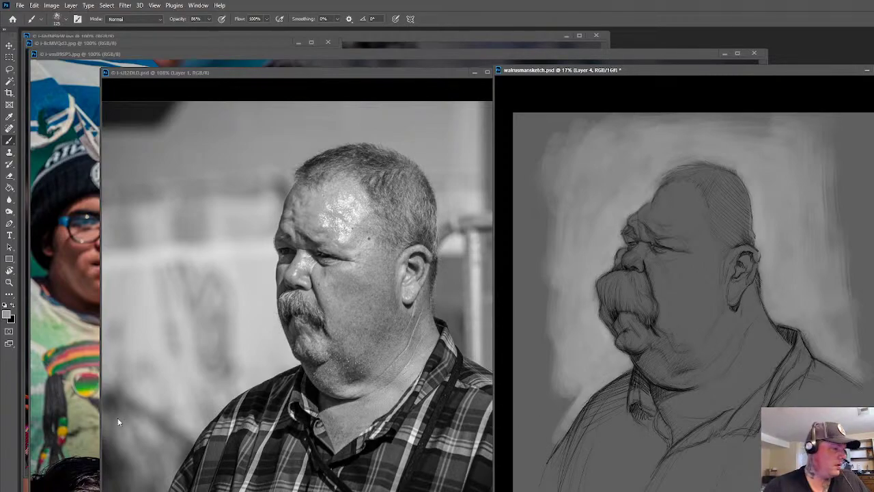
Paint a small white highlight along the neck fold under the jaw with a reduced brush
{"action": "key", "text": "x"}
{"action": "key", "text": "bracketleft"}
{"action": "key", "text": "bracketleft"}
{"action": "key", "text": "bracketleft"}
{"action": "key", "text": "bracketleft"}
{"action": "key", "text": "bracketleft"}
{"action": "key", "text": "bracketleft"}
{"action": "key", "text": "bracketleft"}
{"action": "key", "text": "bracketleft"}
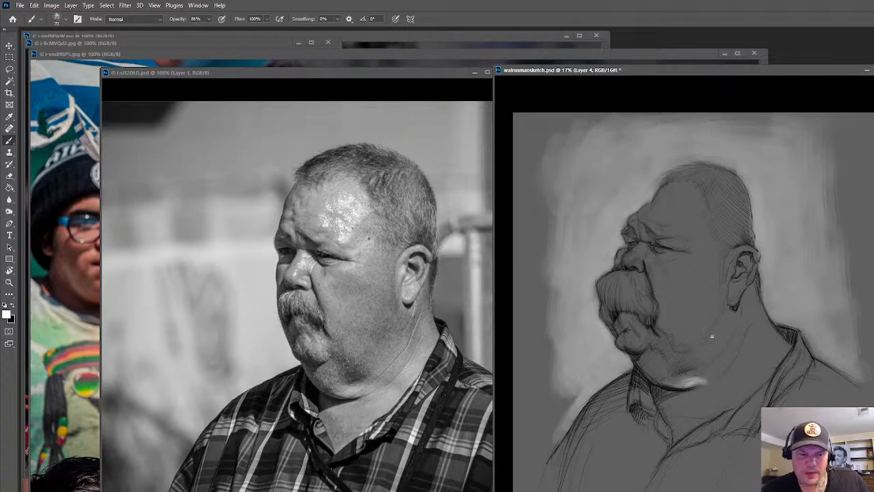
Paint the light area from the jaw fold up the neck and down the throat with a grey sampled from the highlight
{"action": "left_click", "coordinate": [697, 380], "text": "alt"}
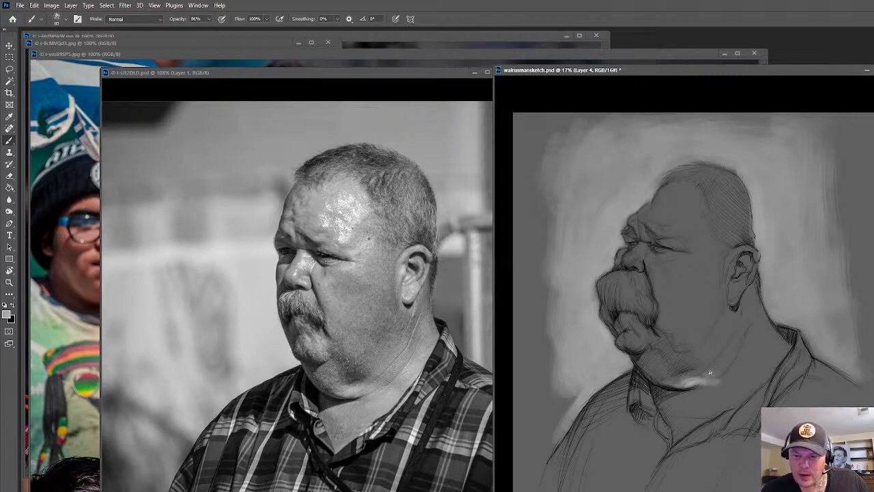
{"action": "key", "text": "bracketright"}
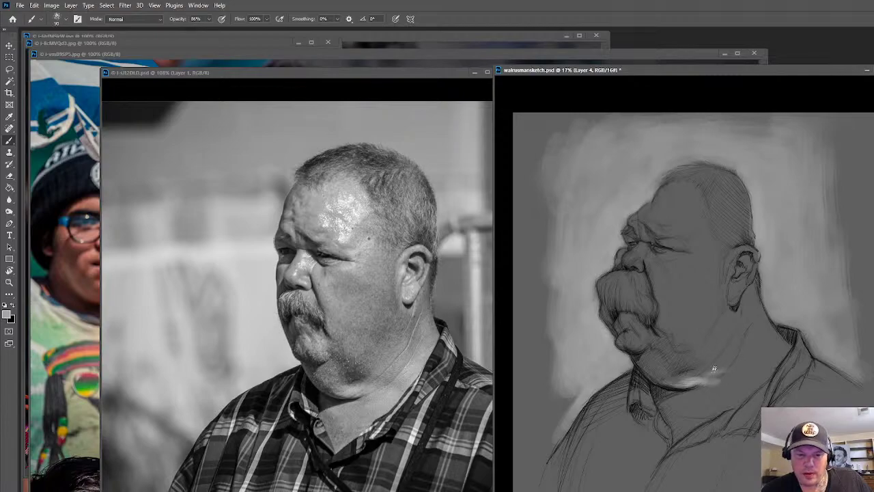
{"action": "mouse_move", "coordinate": [722, 348]}
{"action": "left_mouse_down"}
{"action": "mouse_move", "coordinate": [712, 371]}
{"action": "mouse_move", "coordinate": [738, 354]}
{"action": "mouse_move", "coordinate": [731, 368]}
{"action": "mouse_move", "coordinate": [741, 354]}
{"action": "mouse_move", "coordinate": [720, 375]}
{"action": "mouse_move", "coordinate": [746, 355]}
{"action": "mouse_move", "coordinate": [734, 353]}
{"action": "mouse_move", "coordinate": [712, 384]}
{"action": "mouse_move", "coordinate": [680, 397]}
{"action": "left_mouse_up"}
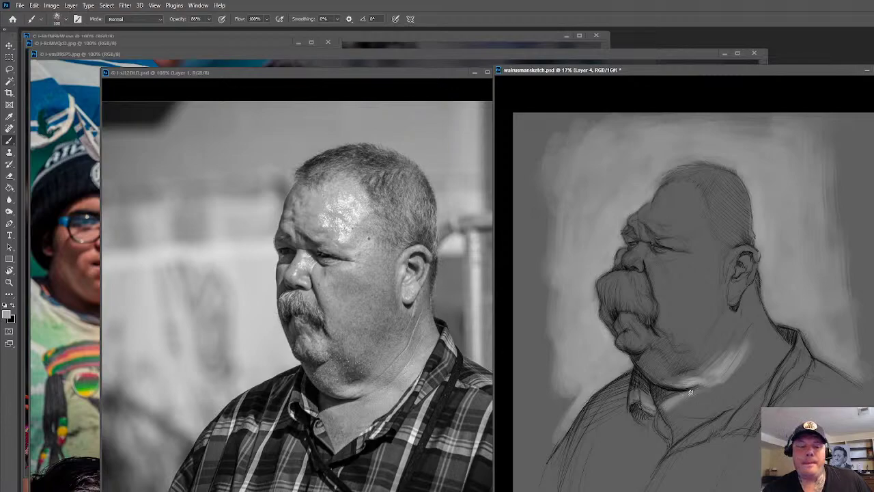
{"action": "key", "text": "bracketright"}
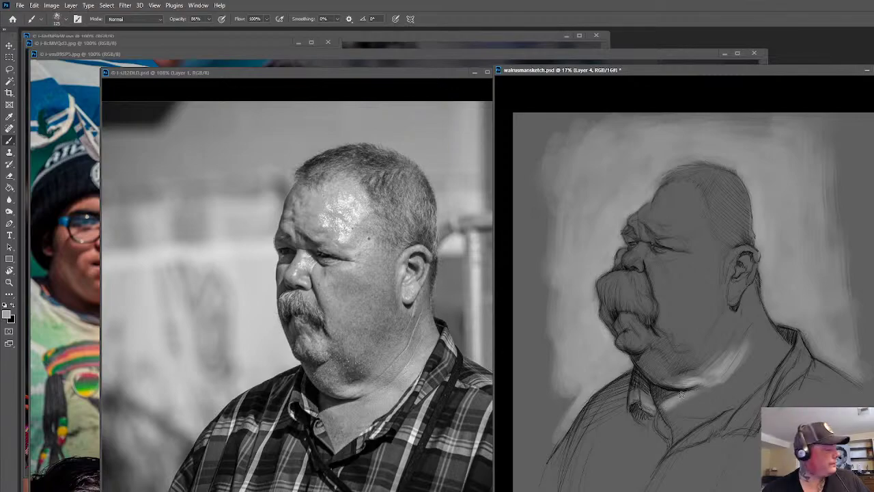
Paint a dark shadow under the chin at the front collar with a smaller black brush
{"action": "key", "text": "x"}
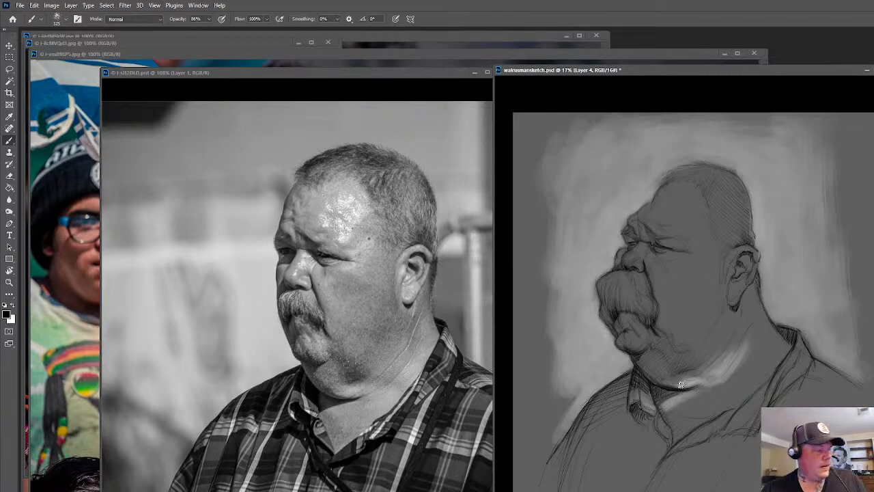
{"action": "key", "text": "bracketleft"}
{"action": "key", "text": "bracketleft"}
{"action": "key", "text": "bracketleft"}
{"action": "key", "text": "bracketleft"}
{"action": "key", "text": "bracketleft"}
{"action": "key", "text": "bracketleft"}
{"action": "key", "text": "bracketleft"}
{"action": "key", "text": "bracketleft"}
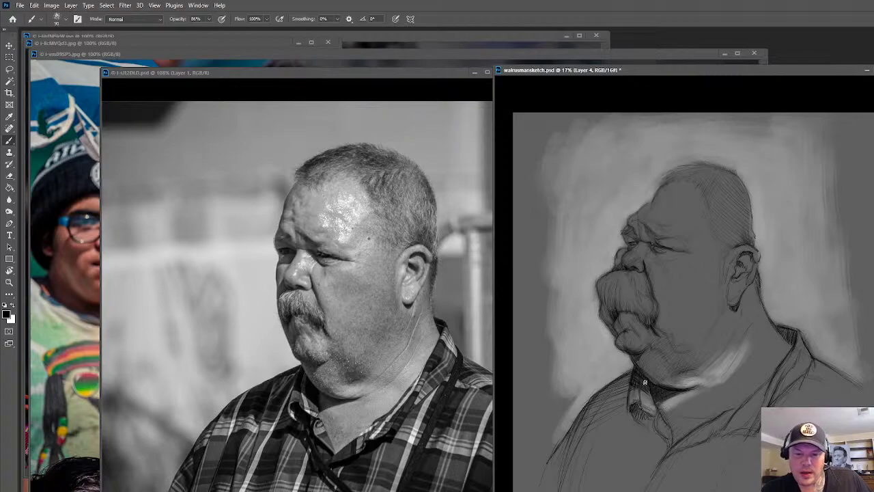
Enlarge the brush and block in the shirt's front shoulder and chest with a dark value
{"action": "key", "text": "bracketright"}
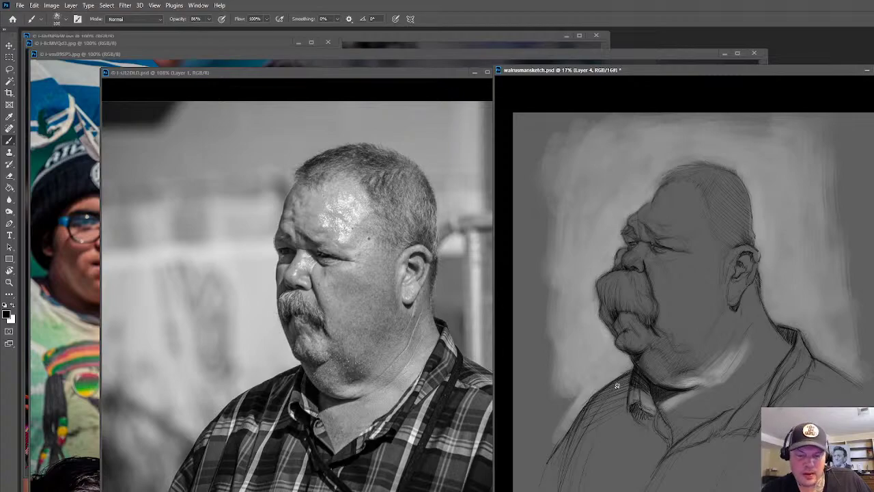
{"action": "key", "text": "bracketright"}
{"action": "key", "text": "bracketright"}
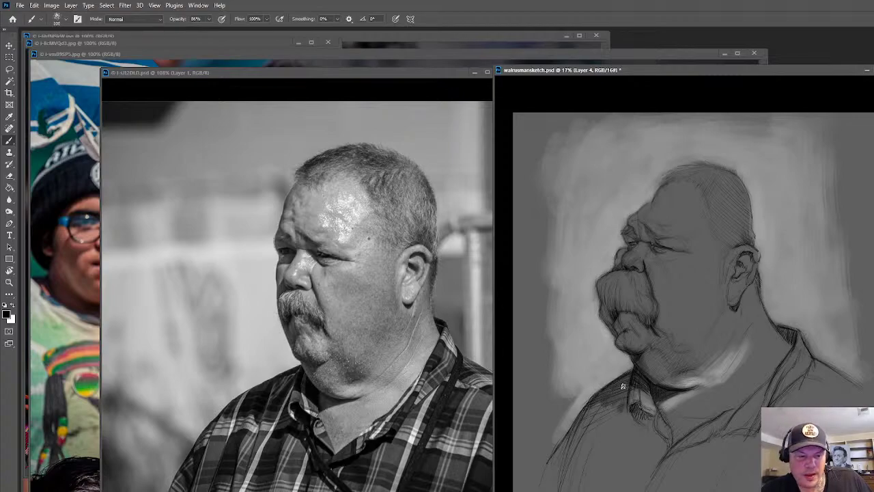
{"action": "mouse_move", "coordinate": [622, 383]}
{"action": "left_mouse_down"}
{"action": "mouse_move", "coordinate": [596, 415]}
{"action": "mouse_move", "coordinate": [623, 398]}
{"action": "mouse_move", "coordinate": [619, 415]}
{"action": "mouse_move", "coordinate": [618, 386]}
{"action": "mouse_move", "coordinate": [586, 414]}
{"action": "mouse_move", "coordinate": [613, 402]}
{"action": "mouse_move", "coordinate": [591, 439]}
{"action": "mouse_move", "coordinate": [627, 413]}
{"action": "mouse_move", "coordinate": [622, 386]}
{"action": "mouse_move", "coordinate": [596, 408]}
{"action": "mouse_move", "coordinate": [580, 442]}
{"action": "mouse_move", "coordinate": [593, 436]}
{"action": "mouse_move", "coordinate": [604, 404]}
{"action": "mouse_move", "coordinate": [604, 428]}
{"action": "mouse_move", "coordinate": [624, 405]}
{"action": "mouse_move", "coordinate": [624, 418]}
{"action": "mouse_move", "coordinate": [608, 417]}
{"action": "mouse_move", "coordinate": [611, 398]}
{"action": "mouse_move", "coordinate": [580, 425]}
{"action": "mouse_move", "coordinate": [613, 411]}
{"action": "mouse_move", "coordinate": [613, 446]}
{"action": "mouse_move", "coordinate": [615, 403]}
{"action": "mouse_move", "coordinate": [598, 453]}
{"action": "mouse_move", "coordinate": [635, 428]}
{"action": "mouse_move", "coordinate": [642, 454]}
{"action": "mouse_move", "coordinate": [645, 439]}
{"action": "mouse_move", "coordinate": [618, 418]}
{"action": "mouse_move", "coordinate": [611, 457]}
{"action": "mouse_move", "coordinate": [620, 460]}
{"action": "mouse_move", "coordinate": [640, 430]}
{"action": "mouse_move", "coordinate": [667, 433]}
{"action": "mouse_move", "coordinate": [644, 400]}
{"action": "mouse_move", "coordinate": [650, 414]}
{"action": "mouse_move", "coordinate": [632, 467]}
{"action": "mouse_move", "coordinate": [656, 443]}
{"action": "mouse_move", "coordinate": [654, 460]}
{"action": "mouse_move", "coordinate": [630, 489]}
{"action": "mouse_move", "coordinate": [628, 442]}
{"action": "mouse_move", "coordinate": [585, 486]}
{"action": "mouse_move", "coordinate": [602, 431]}
{"action": "mouse_move", "coordinate": [558, 485]}
{"action": "left_mouse_up"}
{"action": "key", "text": "bracketright"}
{"action": "key", "text": "bracketright"}
{"action": "key", "text": "bracketright"}
{"action": "key", "text": "bracketright"}
{"action": "key", "text": "bracketright"}
{"action": "key", "text": "bracketright"}
{"action": "key", "text": "bracketright"}
{"action": "key", "text": "bracketright"}
{"action": "key", "text": "bracketright"}
Paint the rear collar and the shirt front below the neckline in dark grey, adjusting the brush size
{"action": "key", "text": "bracketleft"}
{"action": "key", "text": "bracketleft"}
{"action": "key", "text": "bracketleft"}
{"action": "key", "text": "bracketleft"}
{"action": "key", "text": "bracketleft"}
{"action": "key", "text": "bracketleft"}
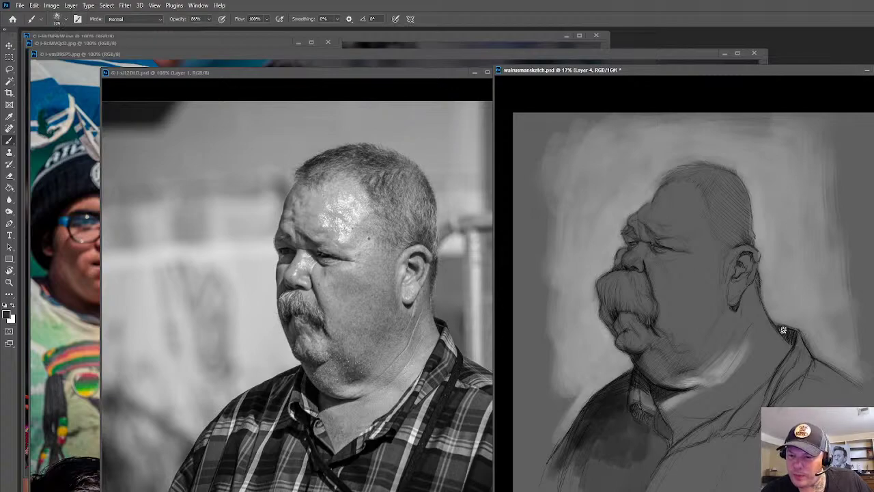
{"action": "mouse_move", "coordinate": [792, 337]}
{"action": "left_mouse_down"}
{"action": "mouse_move", "coordinate": [808, 354]}
{"action": "mouse_move", "coordinate": [799, 339]}
{"action": "mouse_move", "coordinate": [770, 394]}
{"action": "mouse_move", "coordinate": [799, 370]}
{"action": "mouse_move", "coordinate": [767, 387]}
{"action": "mouse_move", "coordinate": [746, 417]}
{"action": "mouse_move", "coordinate": [738, 442]}
{"action": "mouse_move", "coordinate": [782, 399]}
{"action": "mouse_move", "coordinate": [748, 438]}
{"action": "mouse_move", "coordinate": [732, 414]}
{"action": "mouse_move", "coordinate": [681, 448]}
{"action": "left_mouse_up"}
{"action": "key", "text": "bracketright"}
{"action": "key", "text": "bracketright"}
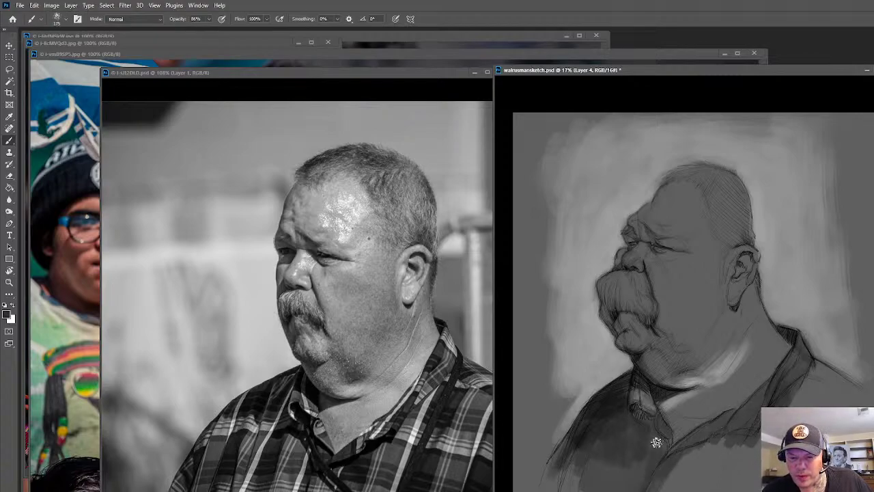
{"action": "key", "text": "bracketright"}
{"action": "mouse_move", "coordinate": [712, 451]}
{"action": "left_mouse_down"}
{"action": "mouse_move", "coordinate": [758, 435]}
{"action": "mouse_move", "coordinate": [757, 463]}
{"action": "mouse_move", "coordinate": [760, 454]}
{"action": "mouse_move", "coordinate": [717, 486]}
{"action": "mouse_move", "coordinate": [708, 476]}
{"action": "mouse_move", "coordinate": [732, 424]}
{"action": "left_mouse_up"}
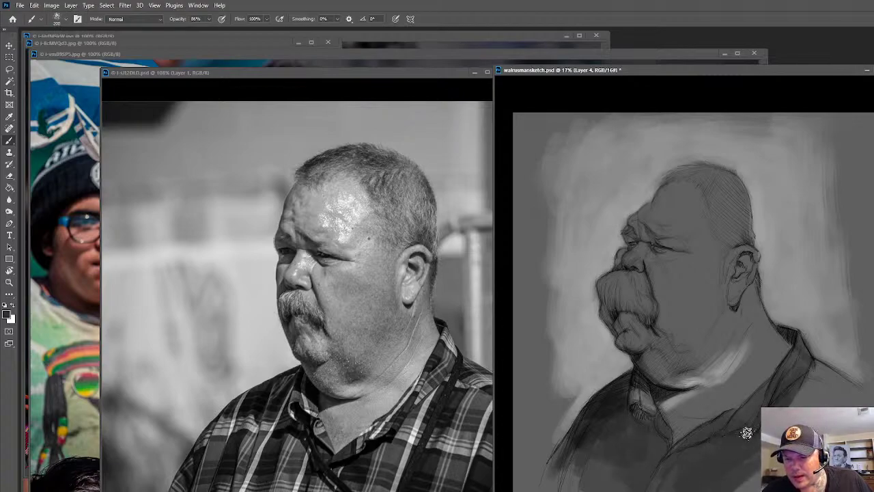
Fill the back shoulder and remaining shirt area with dark grey using a brush of about 200 to 250 px
{"action": "key", "text": "bracketleft"}
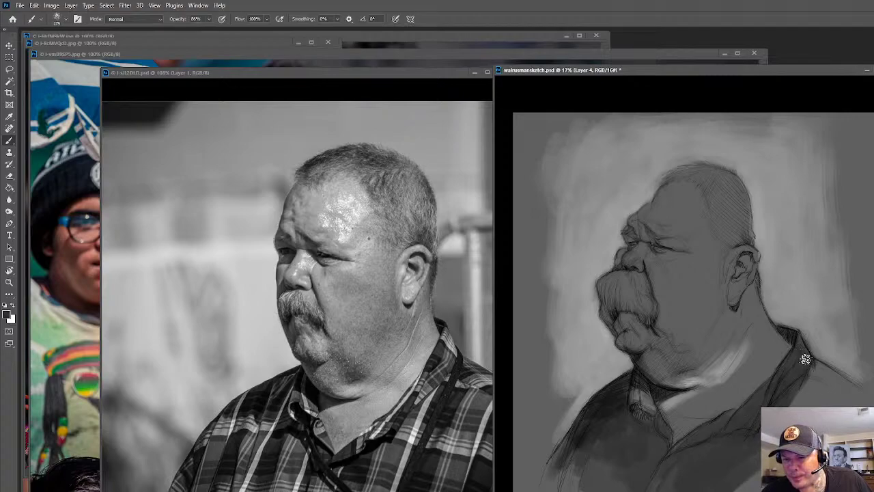
{"action": "key", "text": "bracketright"}
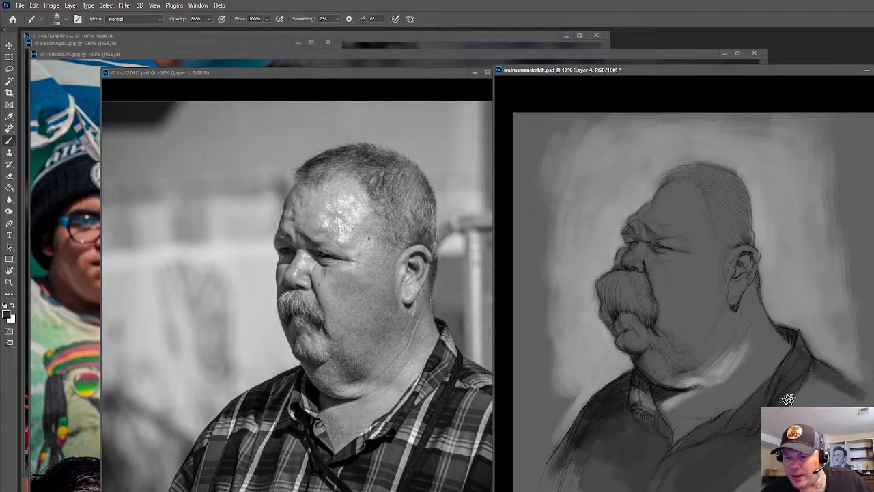
{"action": "mouse_move", "coordinate": [829, 390]}
{"action": "left_mouse_down"}
{"action": "mouse_move", "coordinate": [794, 388]}
{"action": "mouse_move", "coordinate": [823, 382]}
{"action": "left_mouse_up"}
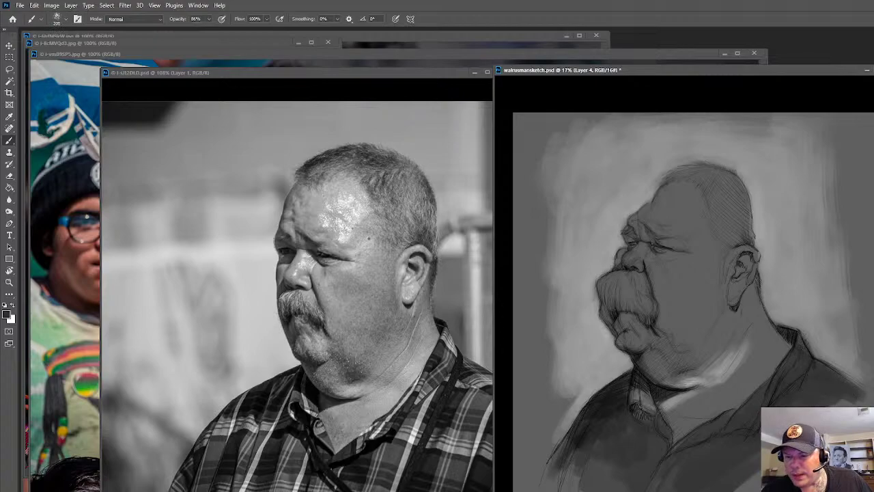
{"action": "key", "text": "bracketright"}
{"action": "key", "text": "bracketright"}
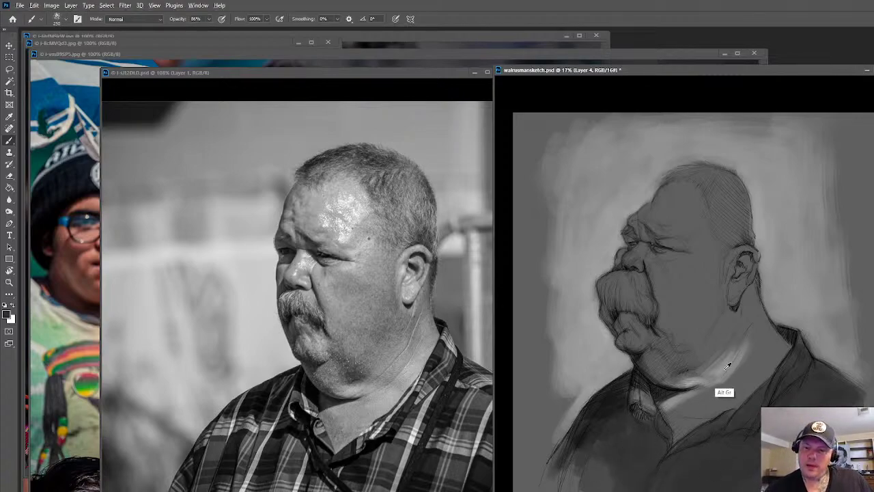
Paint the neck, throat and chin with a sampled light grey, reducing the brush for the chin
{"action": "key", "text": "]"}
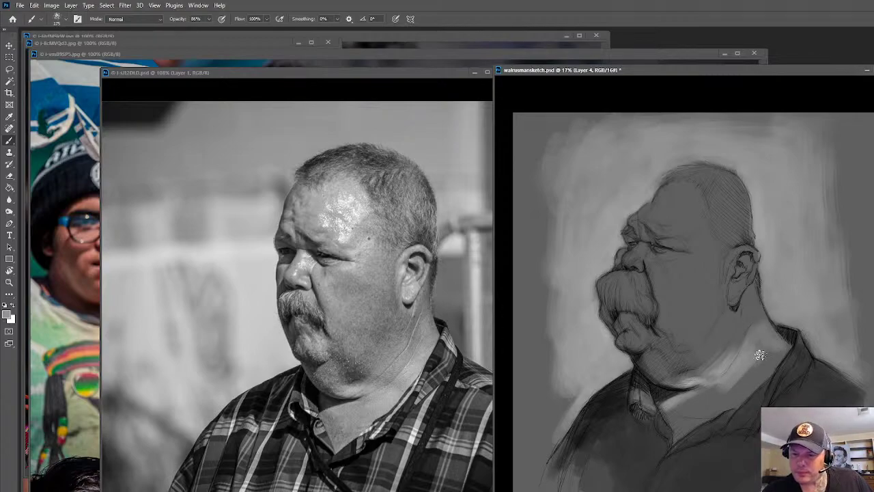
{"action": "mouse_move", "coordinate": [779, 347]}
{"action": "left_mouse_down"}
{"action": "mouse_move", "coordinate": [730, 393]}
{"action": "mouse_move", "coordinate": [708, 400]}
{"action": "mouse_move", "coordinate": [719, 386]}
{"action": "mouse_move", "coordinate": [671, 404]}
{"action": "mouse_move", "coordinate": [705, 412]}
{"action": "mouse_move", "coordinate": [668, 414]}
{"action": "mouse_move", "coordinate": [706, 413]}
{"action": "mouse_move", "coordinate": [718, 403]}
{"action": "mouse_move", "coordinate": [715, 390]}
{"action": "mouse_move", "coordinate": [758, 379]}
{"action": "mouse_move", "coordinate": [687, 401]}
{"action": "left_mouse_up"}
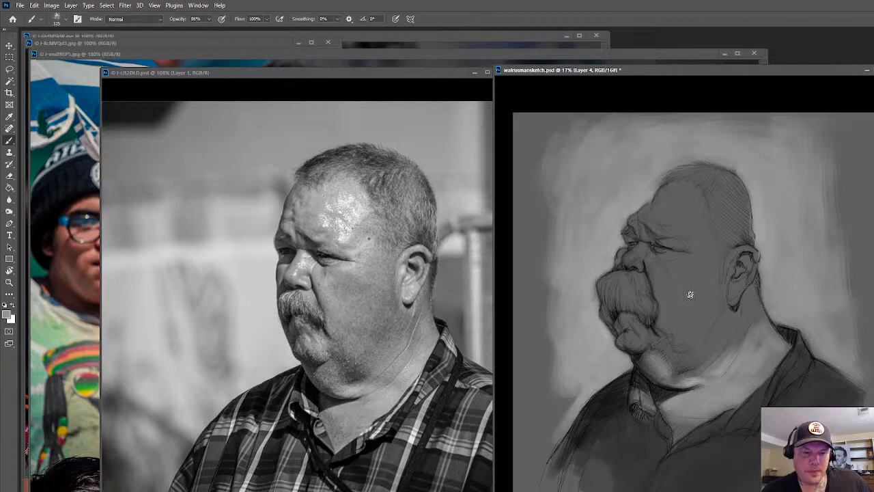
{"action": "key", "text": "bracketleft"}
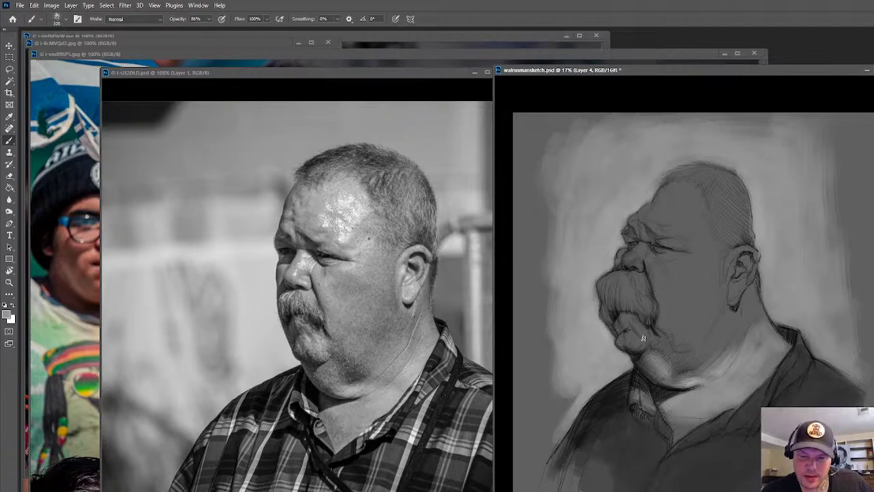
{"action": "key", "text": "bracketleft"}
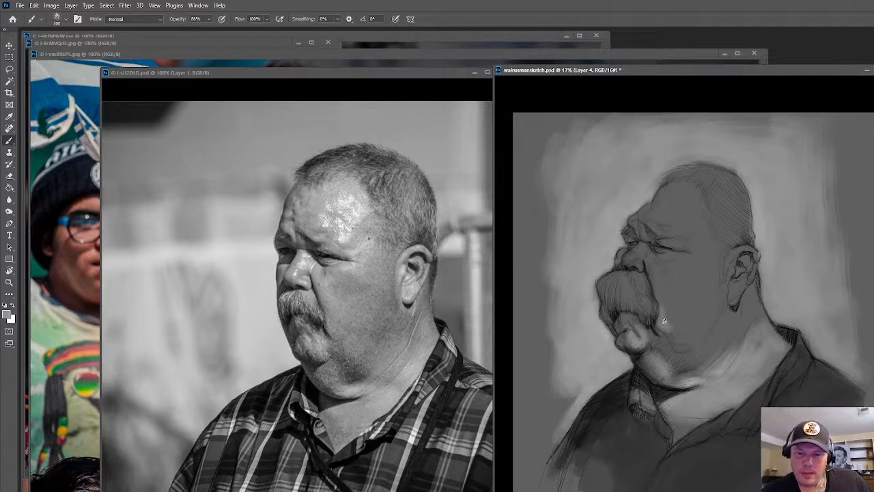
Paint light grey on the cheek beside the moustache and below the eye
{"action": "key", "text": "bracketleft"}
{"action": "key", "text": "bracketleft"}
{"action": "key", "text": "bracketleft"}
{"action": "key", "text": "bracketleft"}
{"action": "key", "text": "bracketleft"}
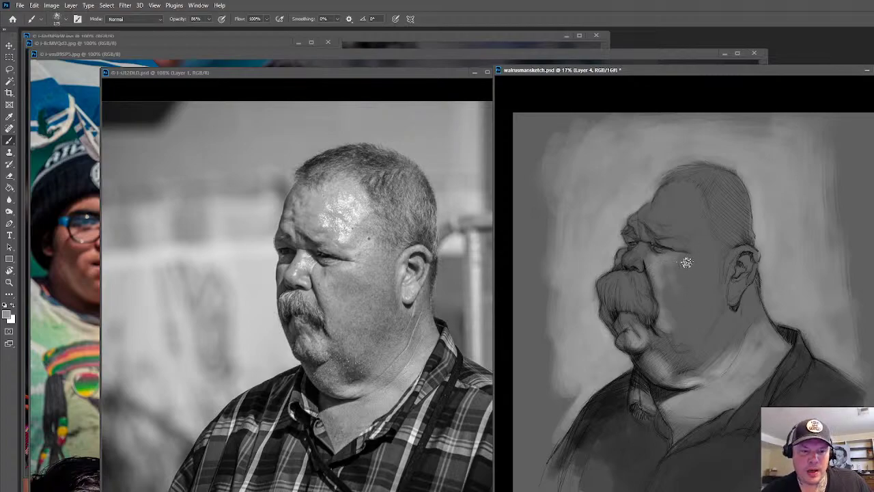
Lighten the cheek toward the ear, the jaw and the upper neck, and build up the cheekbone highlight in light grey
{"action": "key", "text": "bracketright"}
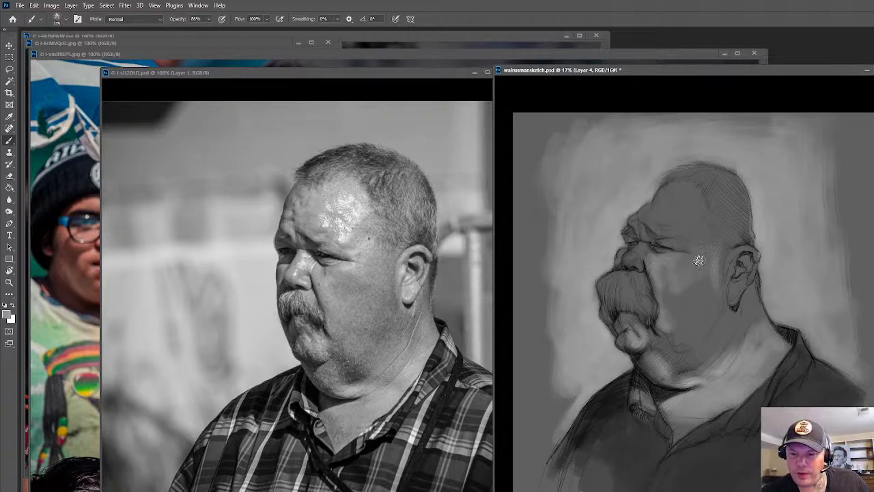
{"action": "mouse_move", "coordinate": [701, 295]}
{"action": "left_mouse_down"}
{"action": "mouse_move", "coordinate": [678, 328]}
{"action": "mouse_move", "coordinate": [720, 306]}
{"action": "mouse_move", "coordinate": [716, 337]}
{"action": "mouse_move", "coordinate": [701, 346]}
{"action": "mouse_move", "coordinate": [689, 327]}
{"action": "mouse_move", "coordinate": [681, 337]}
{"action": "mouse_move", "coordinate": [708, 337]}
{"action": "mouse_move", "coordinate": [728, 317]}
{"action": "mouse_move", "coordinate": [713, 361]}
{"action": "mouse_move", "coordinate": [723, 337]}
{"action": "left_mouse_up"}
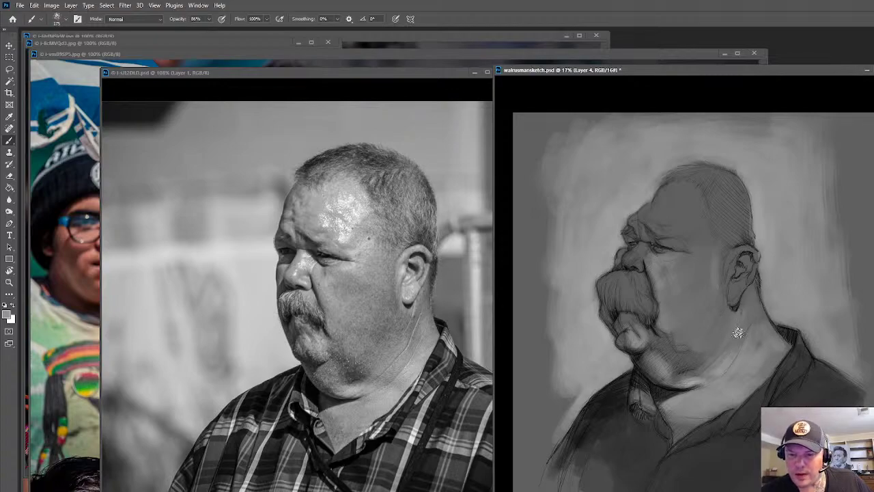
{"action": "key", "text": "bracketleft"}
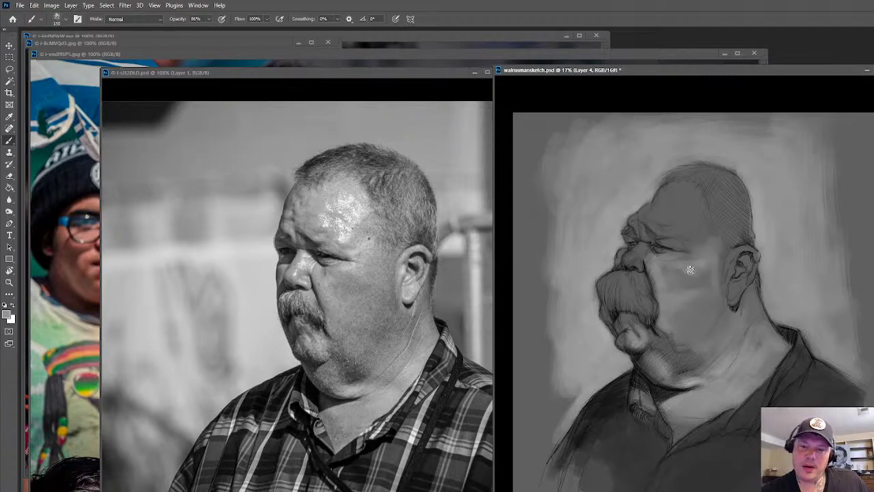
{"action": "key", "text": "bracketright"}
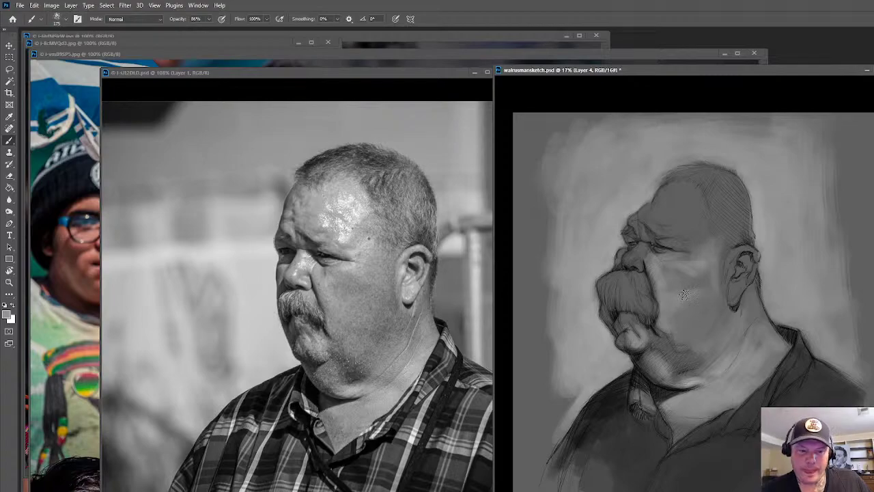
Lighten the top of the moustache and the nose with a smaller brush, and add white highlights on the nose
{"action": "key", "text": "bracketleft"}
{"action": "key", "text": "bracketleft"}
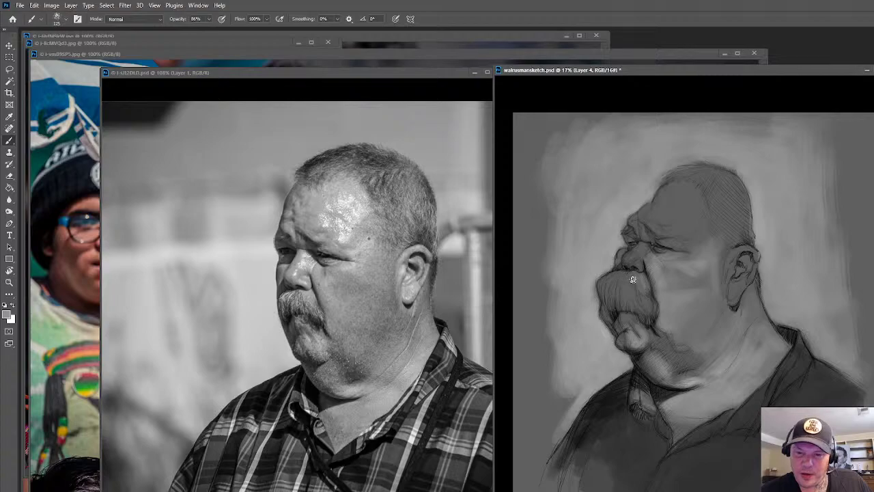
{"action": "key", "text": "bracketleft"}
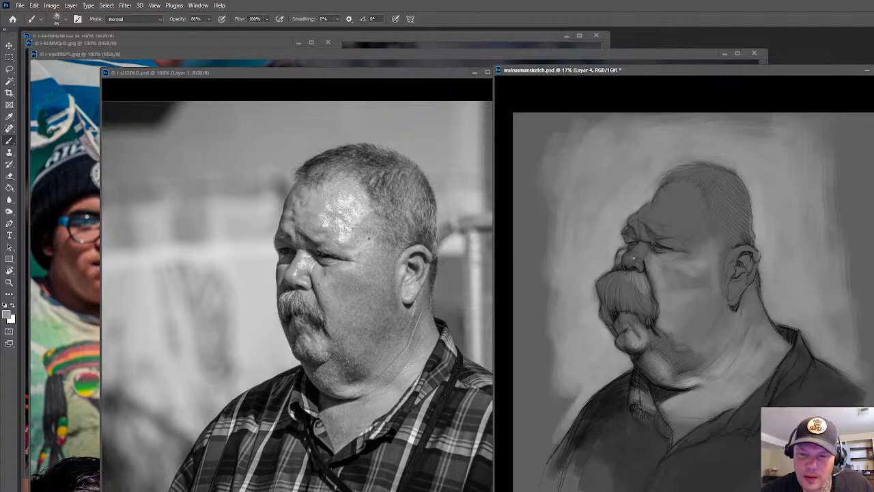
{"action": "key", "text": "x"}
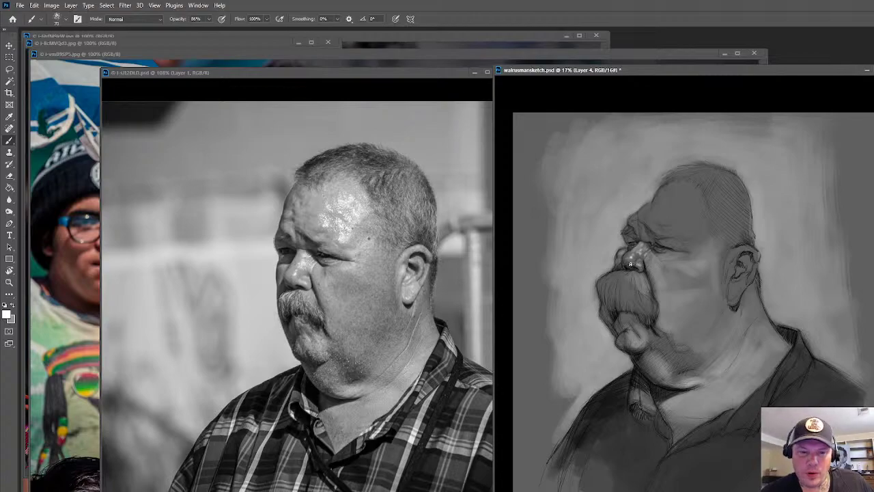
{"action": "left_click_drag", "start_coordinate": [638, 255], "coordinate": [629, 260]}
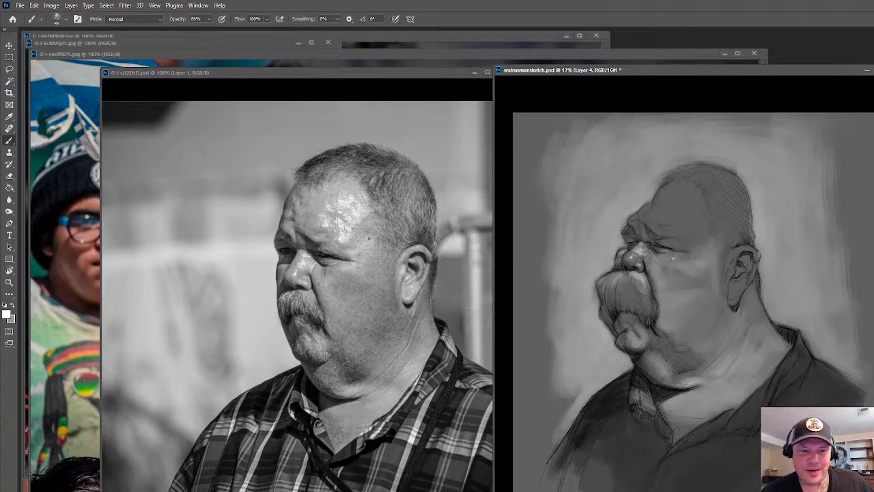
Paint soft white highlights on the lower eyelid and the pouch beneath the near eye
{"action": "left_click_drag", "start_coordinate": [668, 258], "coordinate": [678, 255]}
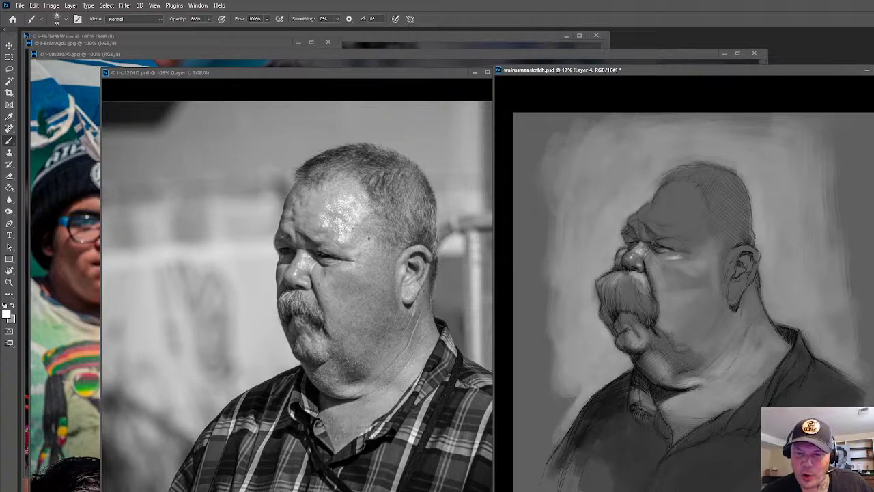
{"action": "left_click_drag", "start_coordinate": [683, 254], "coordinate": [685, 256]}
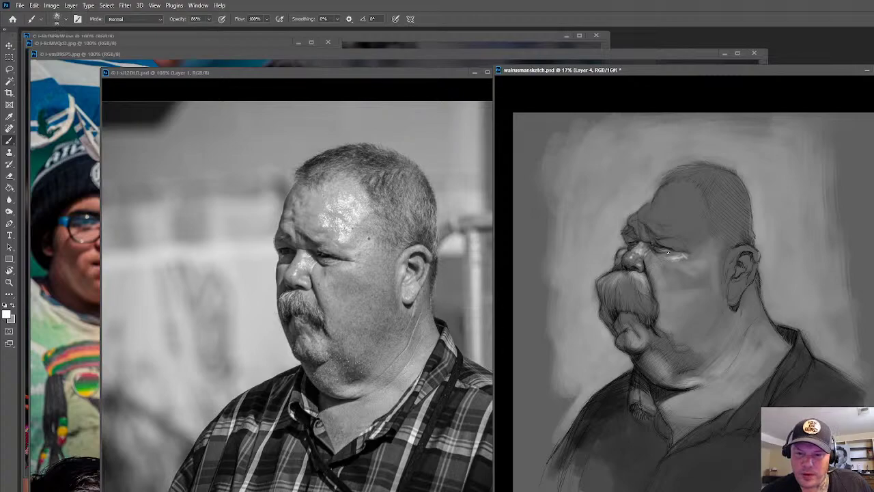
{"action": "left_click_drag", "start_coordinate": [678, 255], "coordinate": [660, 258]}
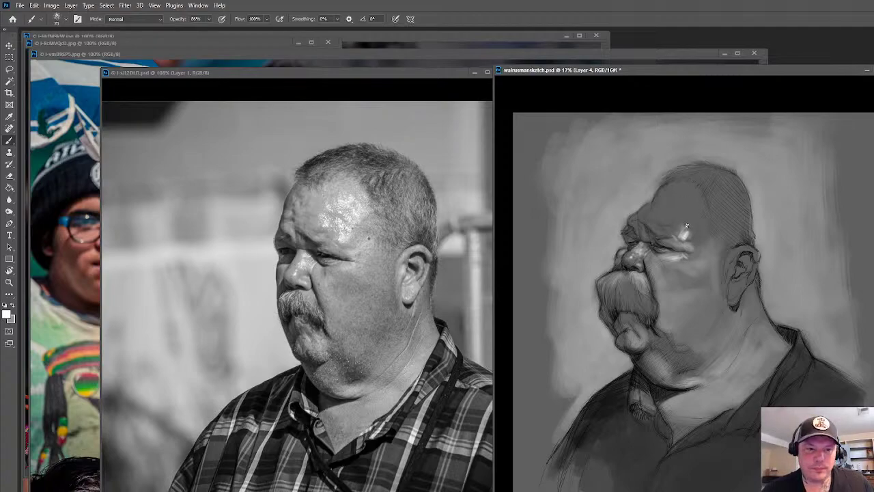
Paint white highlight strokes from the outer brow up across the forehead, enlarging the brush for broader patches
{"action": "left_click_drag", "start_coordinate": [687, 224], "coordinate": [693, 215]}
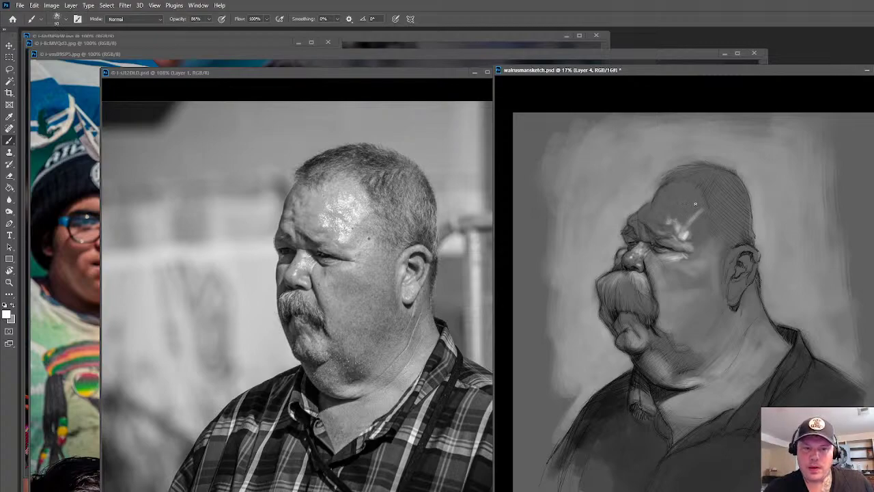
{"action": "left_click_drag", "start_coordinate": [676, 224], "coordinate": [687, 205]}
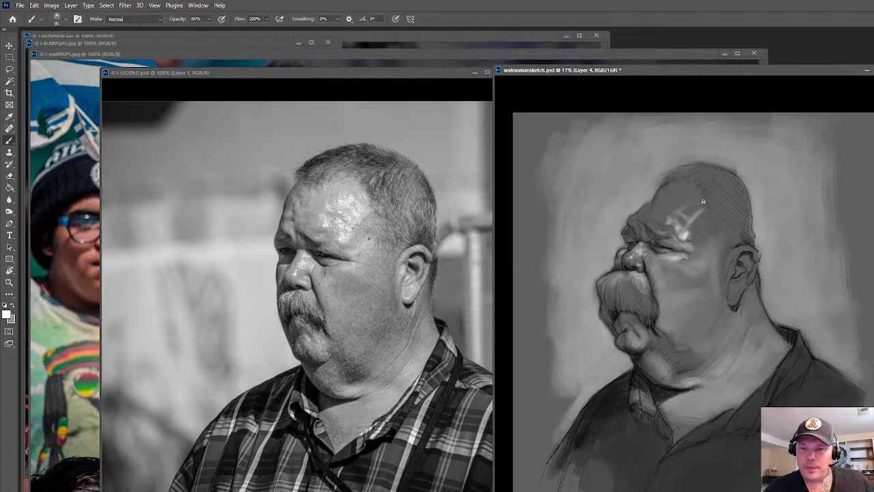
{"action": "key", "text": "bracketright"}
{"action": "key", "text": "bracketright"}
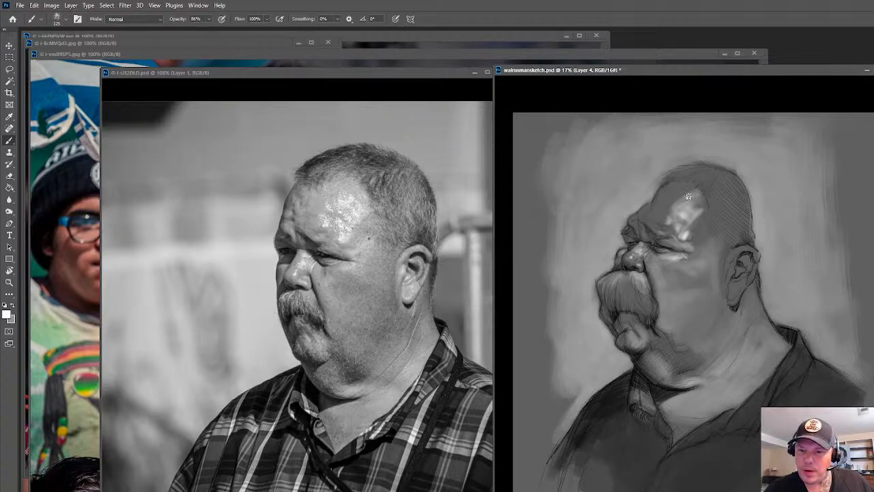
Extend the white forehead highlight up toward the hairline with a resized brush
{"action": "key", "text": "bracketleft"}
{"action": "key", "text": "bracketleft"}
{"action": "key", "text": "bracketleft"}
{"action": "key", "text": "bracketleft"}
{"action": "key", "text": "bracketleft"}
{"action": "key", "text": "bracketleft"}
{"action": "key", "text": "bracketleft"}
{"action": "key", "text": "bracketleft"}
{"action": "mouse_move", "coordinate": [691, 205]}
{"action": "left_mouse_down"}
{"action": "mouse_move", "coordinate": [680, 210]}
{"action": "mouse_move", "coordinate": [696, 205]}
{"action": "mouse_move", "coordinate": [696, 179]}
{"action": "mouse_move", "coordinate": [676, 204]}
{"action": "mouse_move", "coordinate": [676, 183]}
{"action": "left_mouse_up"}
Sample a mid grey from the forehead and build up the brow folds and forehead planes around the highlight
{"action": "left_click", "coordinate": [680, 217], "text": "alt"}
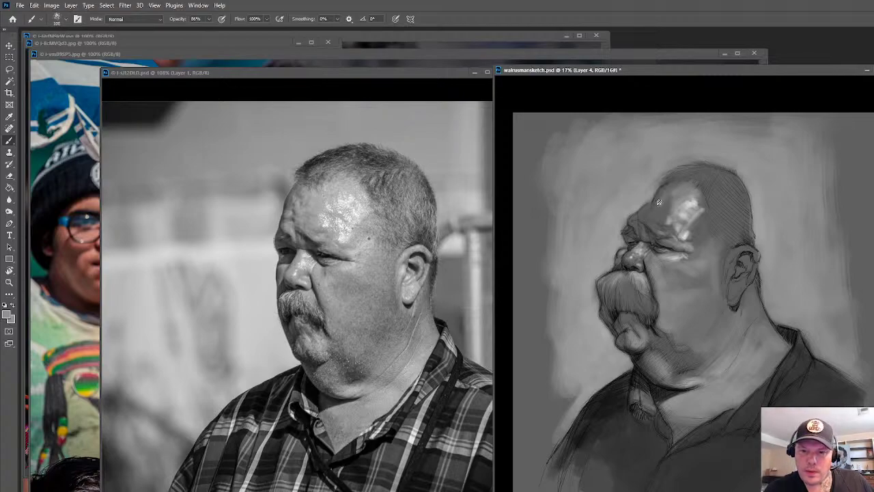
{"action": "key", "text": "bracketleft"}
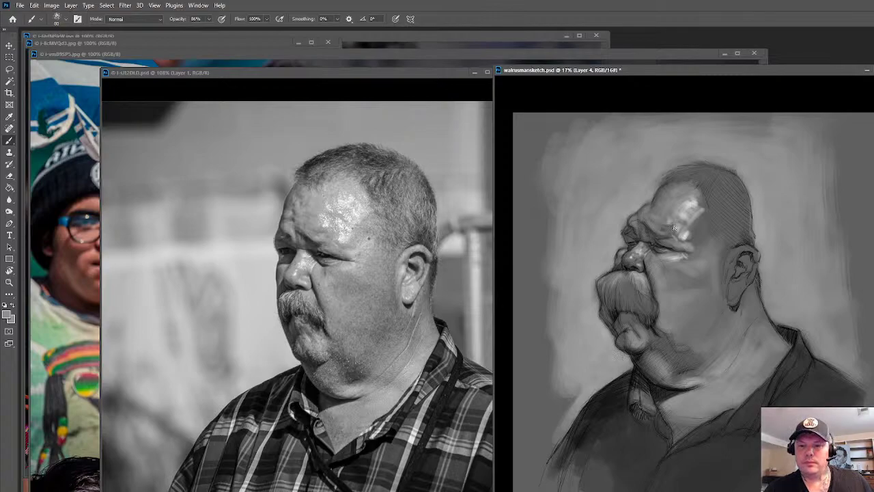
{"action": "key", "text": "bracketright"}
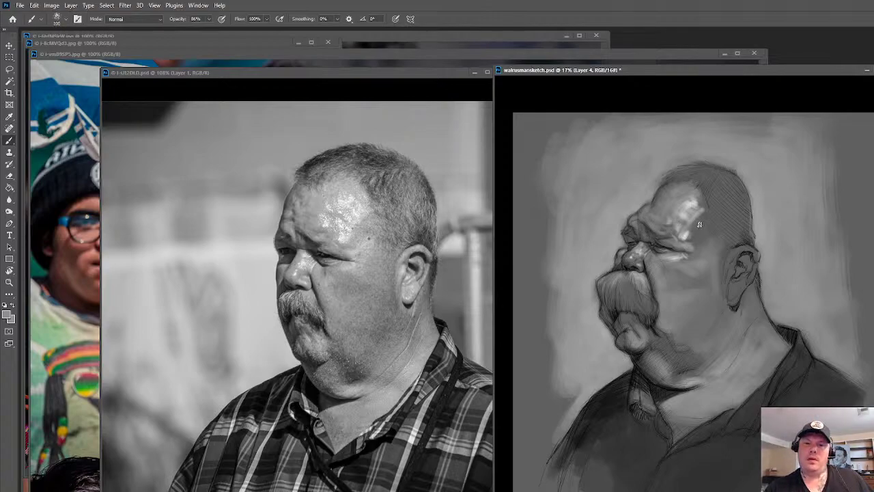
{"action": "key", "text": "bracketright"}
{"action": "key", "text": "bracketright"}
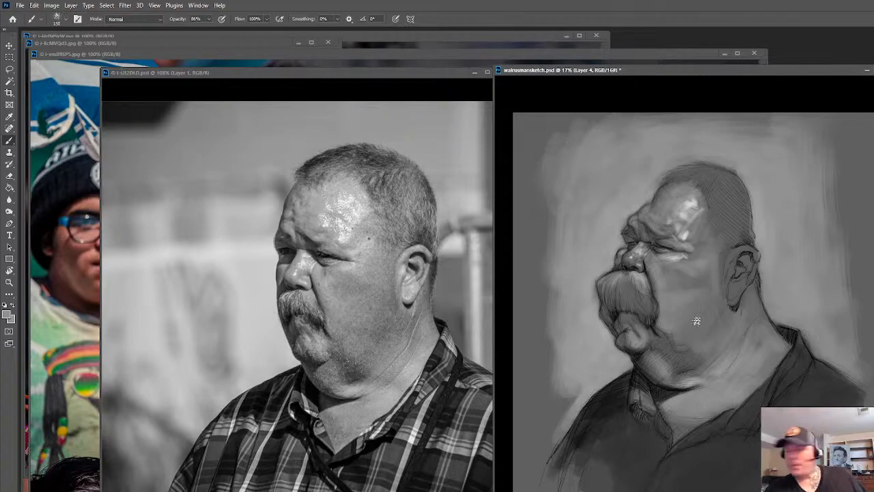
Examine the enlarged value study on its own in full-screen view, and return to the side-by-side layout with the reference
{"action": "key", "text": "f"}
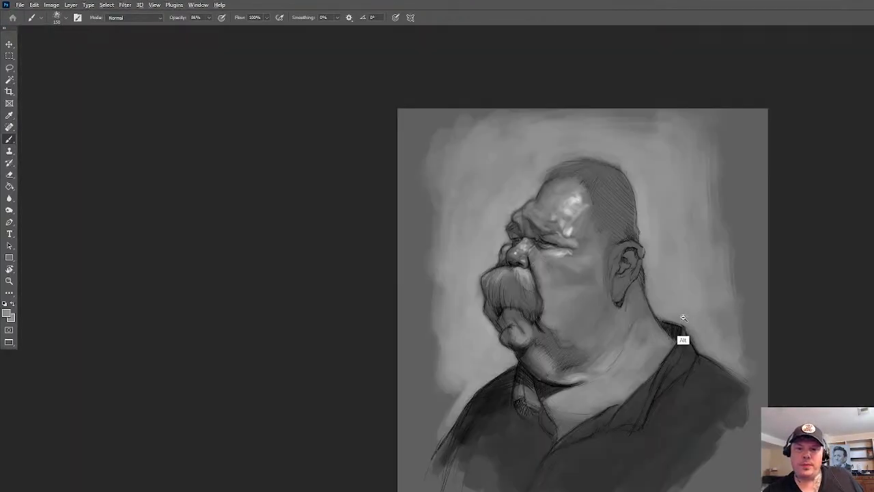
{"action": "scroll", "coordinate": [703, 311], "scroll_direction": "up", "scroll_amount": 2}
{"action": "scroll", "coordinate": [703, 311], "scroll_direction": "up", "scroll_amount": 1}
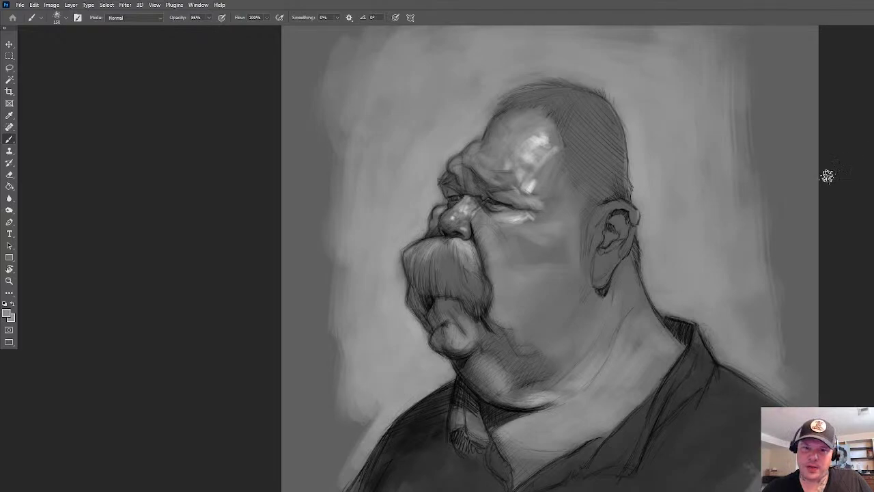
{"action": "key", "text": "f"}
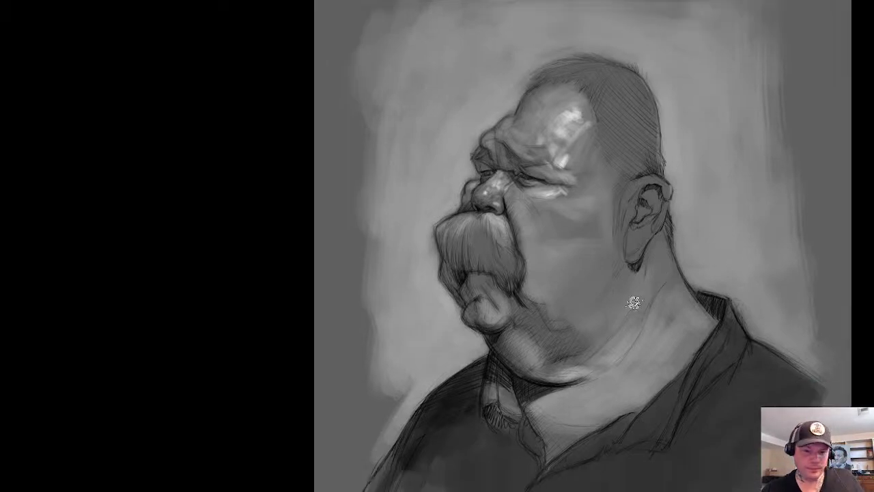
{"action": "key", "text": "f"}
{"action": "left_click_drag", "start_coordinate": [779, 374], "coordinate": [724, 335]}
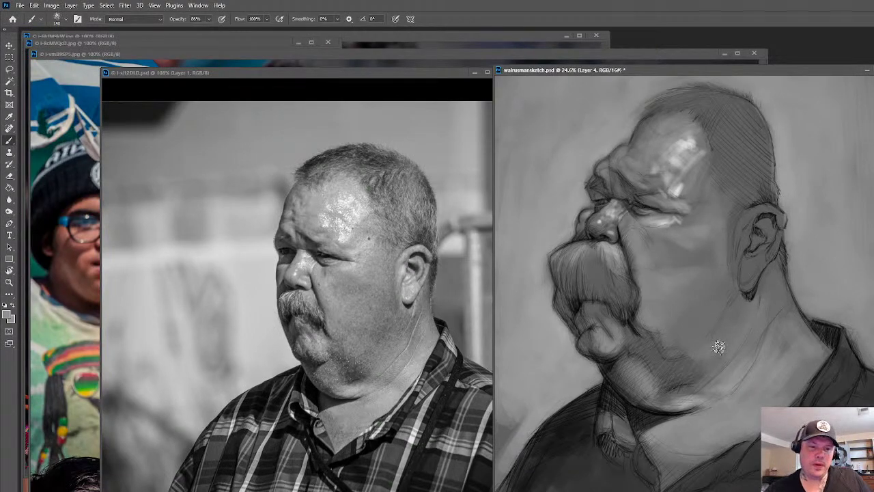
Paint fine white hair strokes down the moustache with a reduced brush
{"action": "key", "text": "bracketleft"}
{"action": "key", "text": "bracketleft"}
{"action": "key", "text": "bracketleft"}
{"action": "key", "text": "bracketleft"}
{"action": "key", "text": "d"}
{"action": "key", "text": "x"}
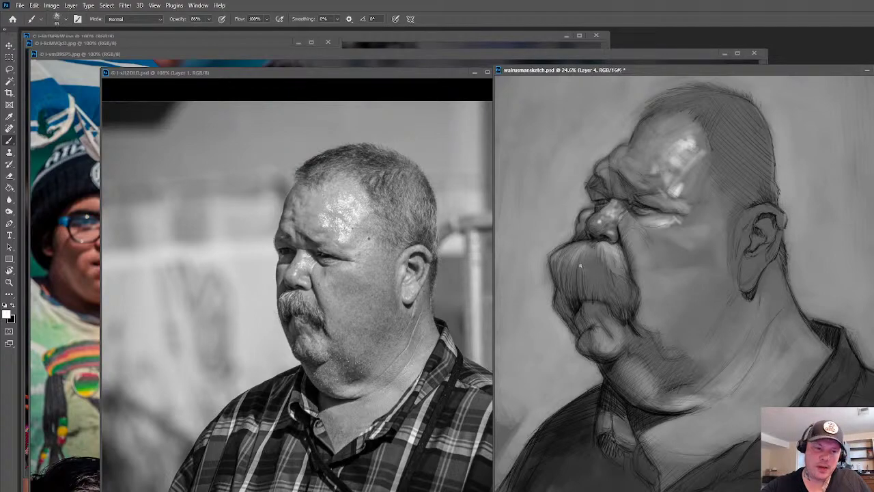
{"action": "mouse_move", "coordinate": [577, 263]}
{"action": "left_mouse_down"}
{"action": "mouse_move", "coordinate": [575, 278]}
{"action": "mouse_move", "coordinate": [562, 266]}
{"action": "mouse_move", "coordinate": [588, 285]}
{"action": "left_mouse_up"}
{"action": "key", "text": "bracketleft"}
{"action": "key", "text": "bracketleft"}
{"action": "mouse_move", "coordinate": [597, 239]}
{"action": "left_mouse_down"}
{"action": "mouse_move", "coordinate": [600, 279]}
{"action": "mouse_move", "coordinate": [594, 259]}
{"action": "mouse_move", "coordinate": [604, 265]}
{"action": "mouse_move", "coordinate": [607, 252]}
{"action": "mouse_move", "coordinate": [598, 254]}
{"action": "mouse_move", "coordinate": [615, 295]}
{"action": "left_mouse_up"}
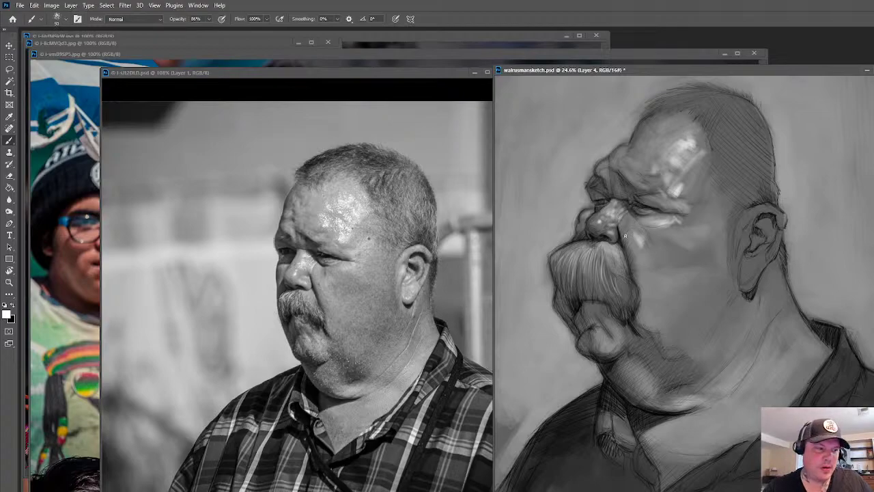
With a sampled light grey, lighten the cheek beside the nose and the ear rim, and draw light creases below the earlobe
{"action": "left_click", "coordinate": [646, 253], "text": "alt"}
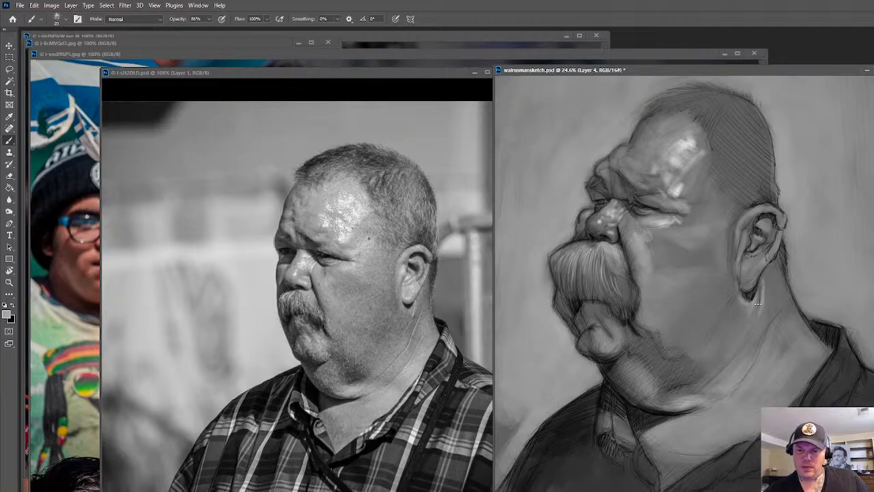
{"action": "left_click_drag", "start_coordinate": [757, 303], "coordinate": [749, 339]}
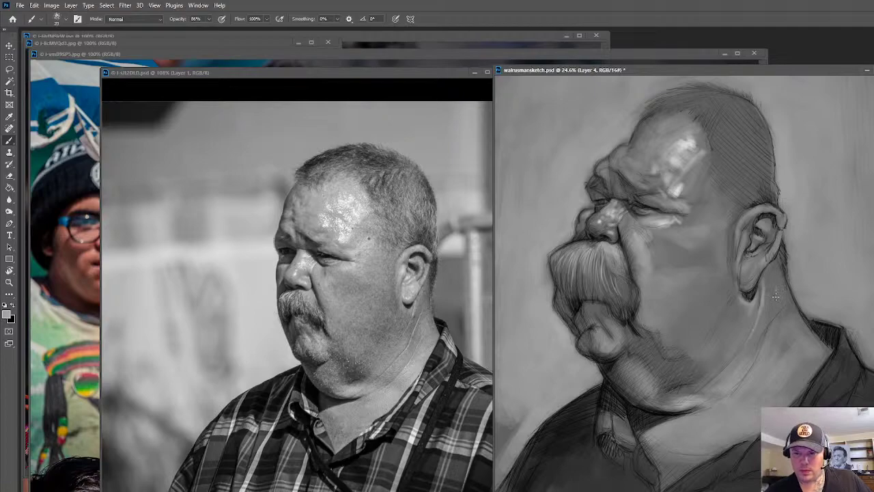
{"action": "mouse_move", "coordinate": [774, 296]}
{"action": "left_mouse_down"}
{"action": "mouse_move", "coordinate": [760, 343]}
{"action": "mouse_move", "coordinate": [758, 309]}
{"action": "mouse_move", "coordinate": [748, 325]}
{"action": "mouse_move", "coordinate": [749, 346]}
{"action": "left_mouse_up"}
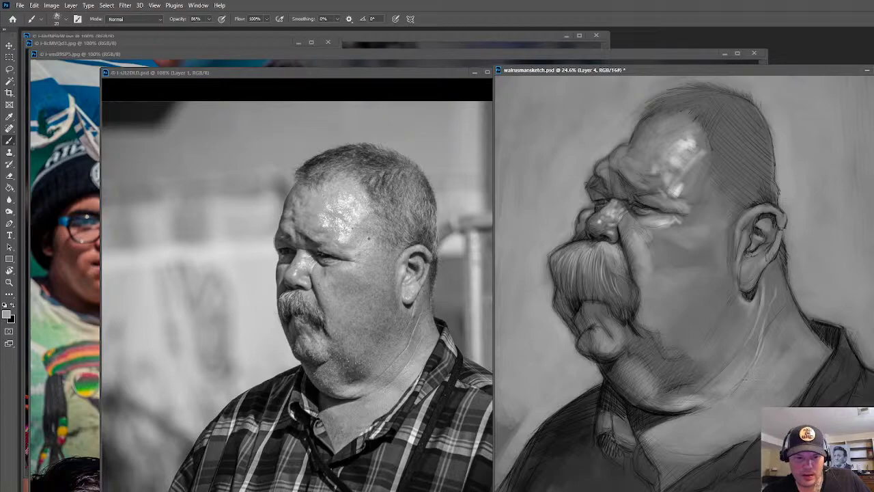
Paint white highlights along the neck creases and onto the base of the neck near the collar
{"action": "left_click", "coordinate": [717, 362], "text": "alt"}
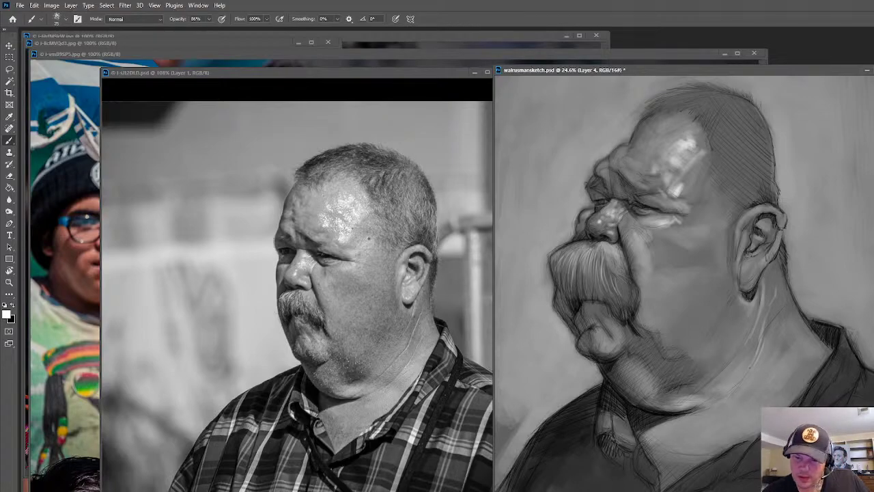
{"action": "left_click_drag", "start_coordinate": [758, 355], "coordinate": [747, 380]}
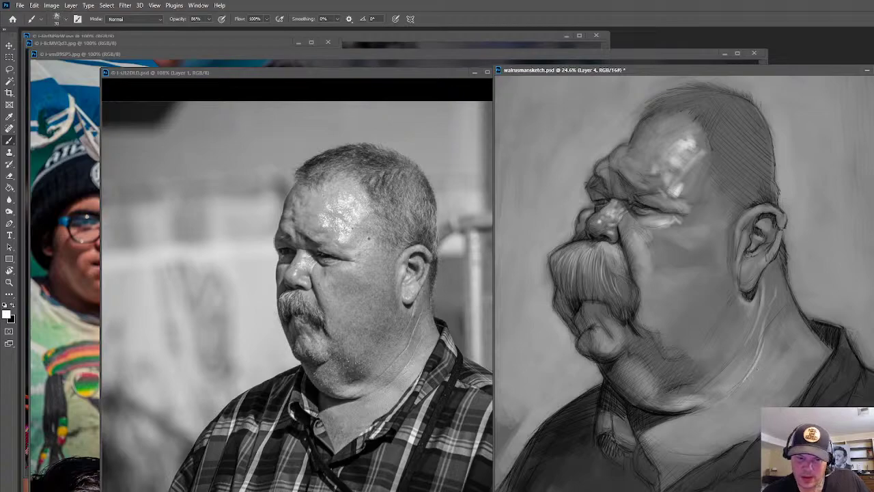
{"action": "left_click_drag", "start_coordinate": [771, 357], "coordinate": [752, 373]}
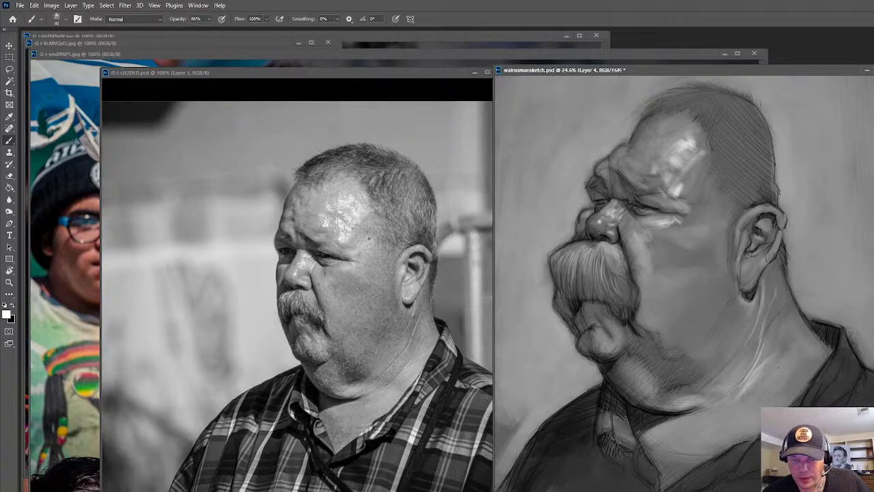
{"action": "mouse_move", "coordinate": [763, 376]}
{"action": "left_mouse_down"}
{"action": "mouse_move", "coordinate": [782, 348]}
{"action": "mouse_move", "coordinate": [769, 383]}
{"action": "mouse_move", "coordinate": [787, 366]}
{"action": "mouse_move", "coordinate": [761, 371]}
{"action": "mouse_move", "coordinate": [802, 360]}
{"action": "mouse_move", "coordinate": [767, 383]}
{"action": "mouse_move", "coordinate": [780, 378]}
{"action": "mouse_move", "coordinate": [755, 406]}
{"action": "left_mouse_up"}
Blend the lower neck, the fold under the jaw and the upper chest with a sampled light grey
{"action": "left_click", "coordinate": [774, 374], "text": "alt"}
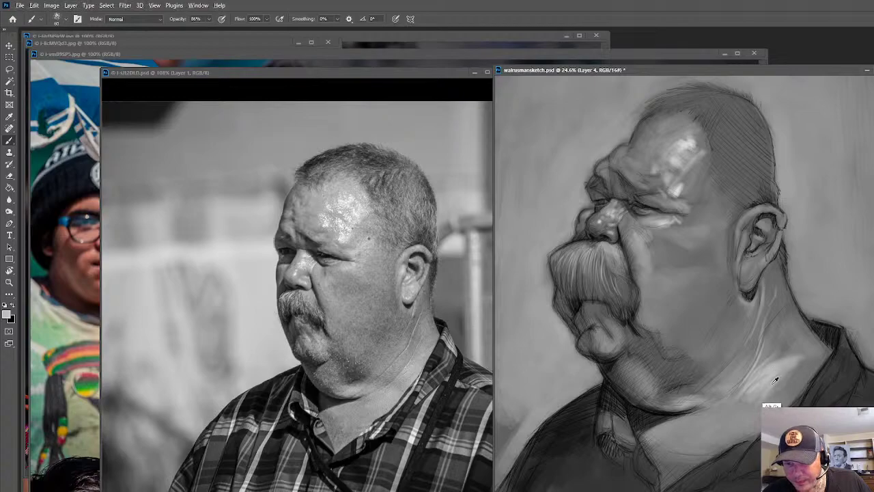
{"action": "mouse_move", "coordinate": [780, 374]}
{"action": "left_mouse_down"}
{"action": "mouse_move", "coordinate": [773, 390]}
{"action": "mouse_move", "coordinate": [796, 376]}
{"action": "mouse_move", "coordinate": [771, 356]}
{"action": "mouse_move", "coordinate": [796, 353]}
{"action": "mouse_move", "coordinate": [789, 395]}
{"action": "left_mouse_up"}
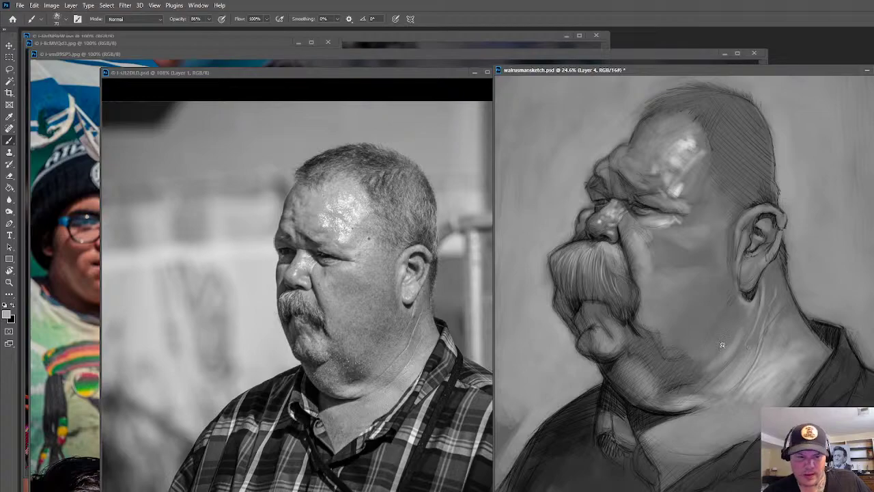
{"action": "left_click_drag", "start_coordinate": [665, 401], "coordinate": [683, 397]}
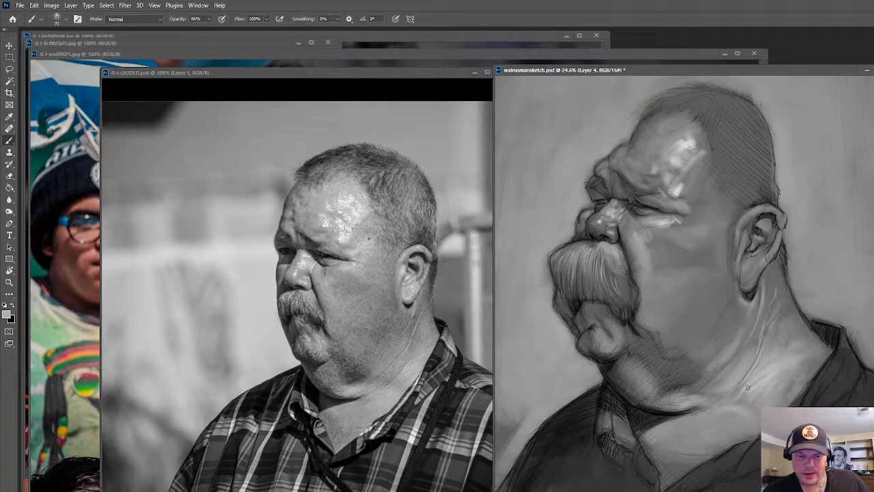
{"action": "mouse_move", "coordinate": [748, 402]}
{"action": "left_mouse_down"}
{"action": "mouse_move", "coordinate": [720, 415]}
{"action": "mouse_move", "coordinate": [745, 420]}
{"action": "mouse_move", "coordinate": [740, 427]}
{"action": "mouse_move", "coordinate": [755, 420]}
{"action": "mouse_move", "coordinate": [751, 434]}
{"action": "mouse_move", "coordinate": [661, 430]}
{"action": "mouse_move", "coordinate": [702, 420]}
{"action": "mouse_move", "coordinate": [719, 424]}
{"action": "mouse_move", "coordinate": [693, 425]}
{"action": "mouse_move", "coordinate": [700, 439]}
{"action": "mouse_move", "coordinate": [732, 442]}
{"action": "mouse_move", "coordinate": [684, 446]}
{"action": "mouse_move", "coordinate": [694, 424]}
{"action": "mouse_move", "coordinate": [734, 434]}
{"action": "left_mouse_up"}
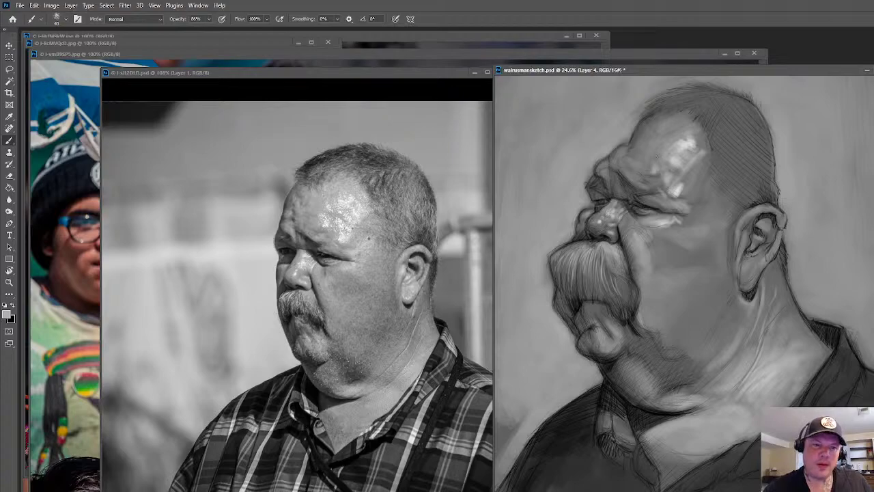
Soften the forehead highlight and lighten the temple and the side hair in grey
{"action": "mouse_move", "coordinate": [669, 140]}
{"action": "left_mouse_down"}
{"action": "mouse_move", "coordinate": [690, 135]}
{"action": "mouse_move", "coordinate": [691, 126]}
{"action": "mouse_move", "coordinate": [650, 136]}
{"action": "mouse_move", "coordinate": [676, 153]}
{"action": "mouse_move", "coordinate": [696, 129]}
{"action": "left_mouse_up"}
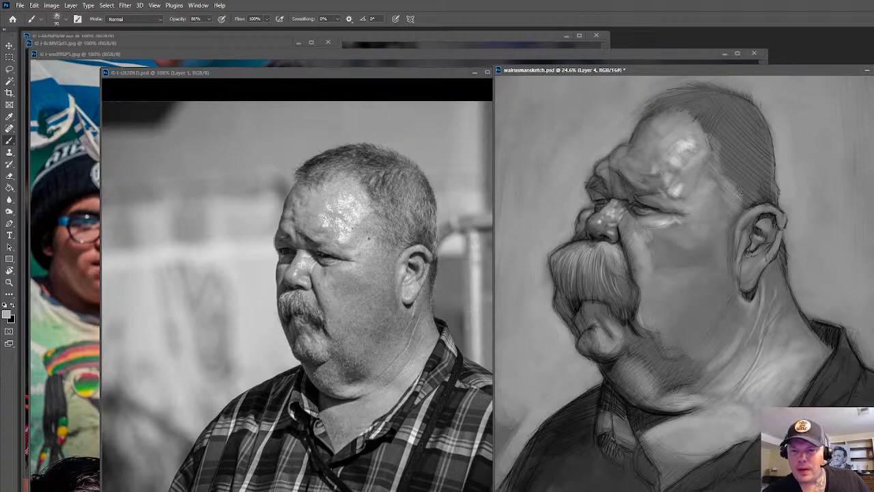
{"action": "mouse_move", "coordinate": [745, 179]}
{"action": "left_mouse_down"}
{"action": "mouse_move", "coordinate": [739, 191]}
{"action": "mouse_move", "coordinate": [736, 164]}
{"action": "mouse_move", "coordinate": [749, 170]}
{"action": "mouse_move", "coordinate": [753, 143]}
{"action": "mouse_move", "coordinate": [748, 159]}
{"action": "mouse_move", "coordinate": [760, 157]}
{"action": "mouse_move", "coordinate": [763, 184]}
{"action": "mouse_move", "coordinate": [769, 150]}
{"action": "mouse_move", "coordinate": [750, 122]}
{"action": "mouse_move", "coordinate": [757, 138]}
{"action": "mouse_move", "coordinate": [749, 152]}
{"action": "mouse_move", "coordinate": [730, 117]}
{"action": "mouse_move", "coordinate": [722, 144]}
{"action": "mouse_move", "coordinate": [750, 96]}
{"action": "mouse_move", "coordinate": [751, 186]}
{"action": "mouse_move", "coordinate": [747, 136]}
{"action": "mouse_move", "coordinate": [743, 164]}
{"action": "mouse_move", "coordinate": [731, 125]}
{"action": "mouse_move", "coordinate": [744, 109]}
{"action": "left_mouse_up"}
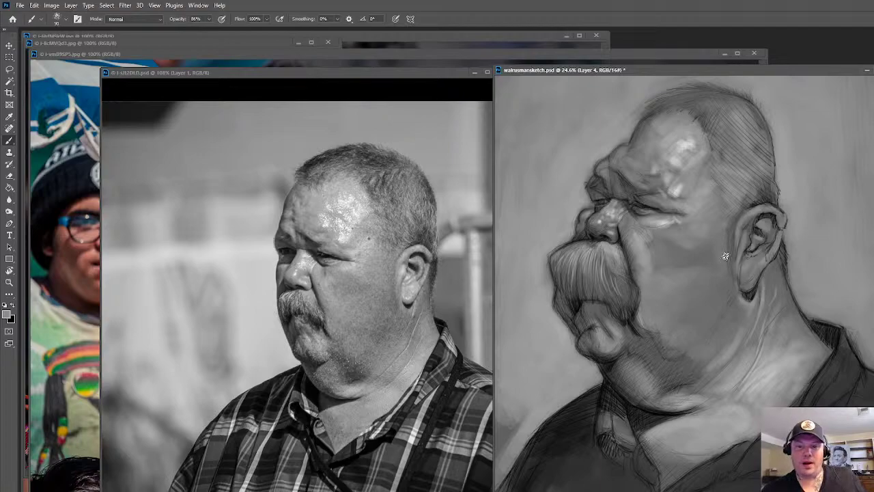
{"action": "scroll", "coordinate": [699, 363], "scroll_direction": "down", "scroll_amount": 2}
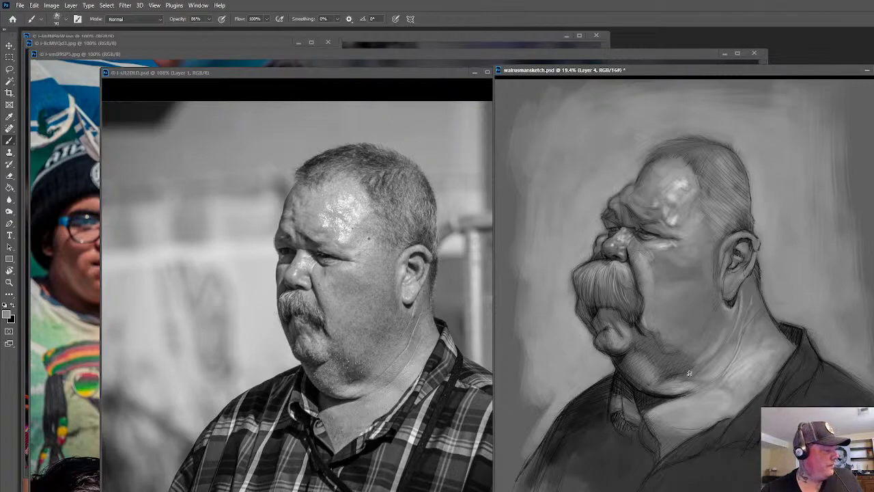
Darken the top of the hair, the moustache's shadow areas and the underside of the jaw in black, enlarging the brush to 100
{"action": "key", "text": "x"}
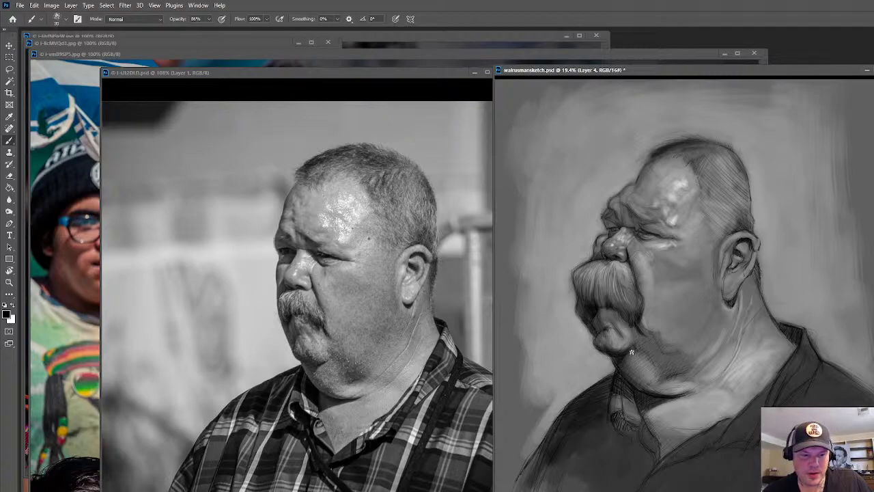
{"action": "key", "text": "bracketright"}
{"action": "key", "text": "bracketright"}
{"action": "key", "text": "bracketright"}
{"action": "key", "text": "bracketright"}
{"action": "key", "text": "bracketright"}
{"action": "key", "text": "bracketright"}
{"action": "key", "text": "bracketright"}
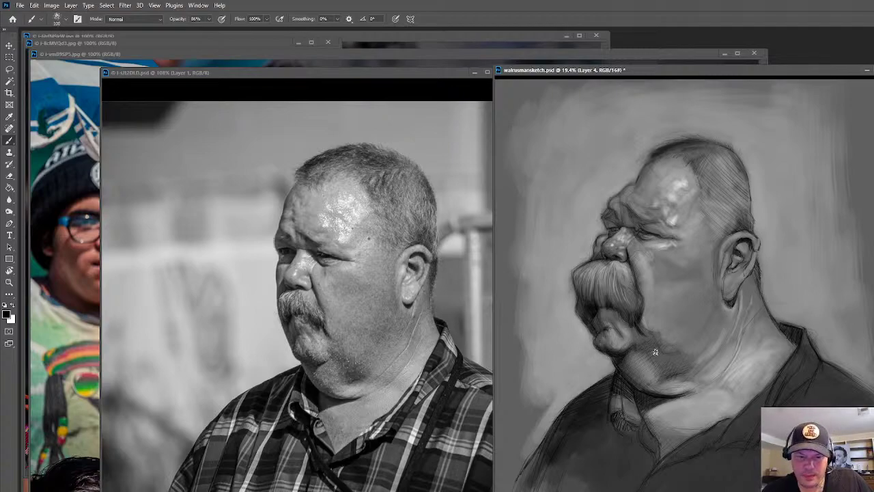
{"action": "mouse_move", "coordinate": [666, 369]}
{"action": "left_mouse_down"}
{"action": "mouse_move", "coordinate": [682, 372]}
{"action": "mouse_move", "coordinate": [652, 361]}
{"action": "left_mouse_up"}
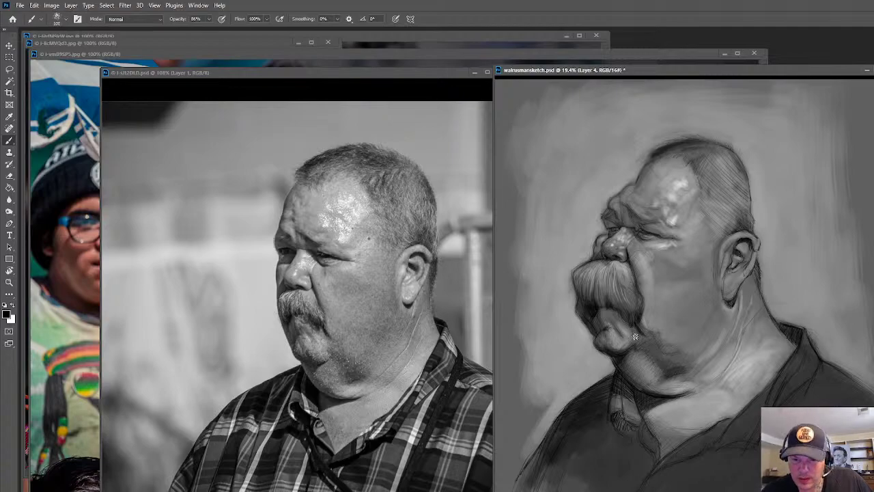
Lower the brush opacity to 75% and shade the lower cheek and jaw with a sampled dark grey
{"action": "left_click", "coordinate": [209, 20]}
{"action": "left_click_drag", "start_coordinate": [208, 28], "coordinate": [204, 28]}
{"action": "left_click", "coordinate": [696, 321]}
{"action": "left_click", "coordinate": [698, 314], "text": "alt"}
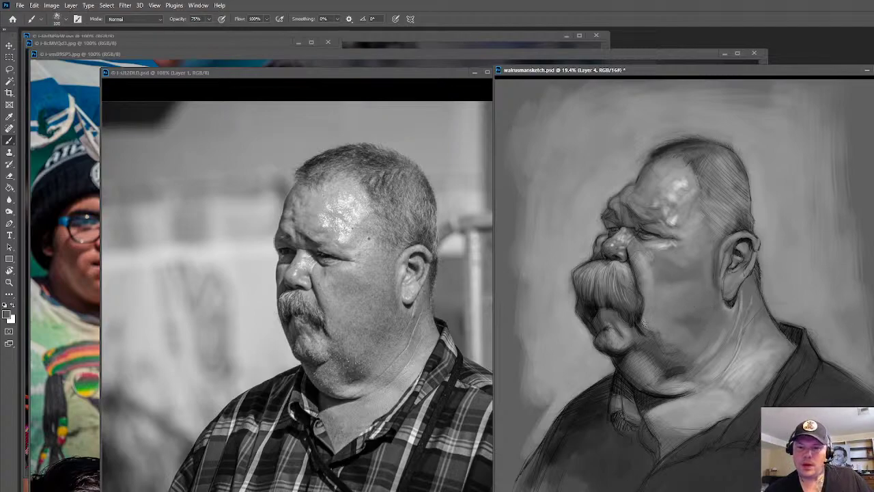
Lighten the upper cheek and temple in front of the ear with white, adjusting the brush size
{"action": "key", "text": "d"}
{"action": "key", "text": "x"}
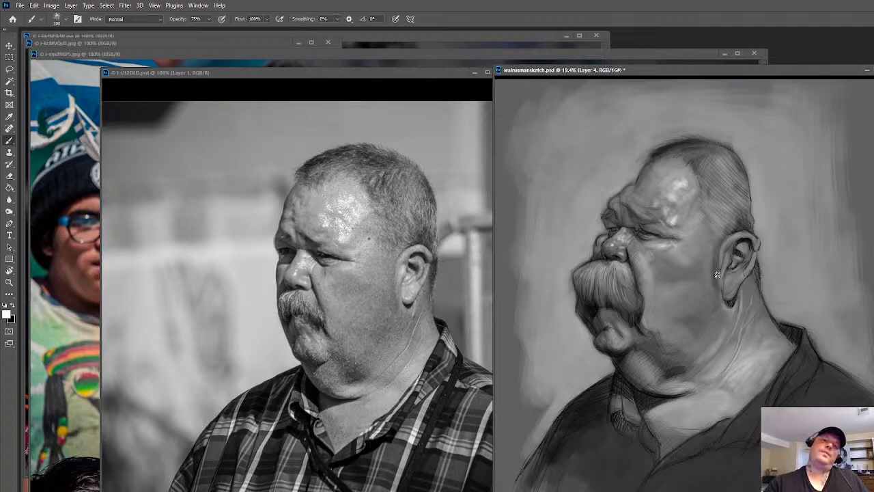
{"action": "key", "text": "bracketleft"}
{"action": "key", "text": "bracketleft"}
{"action": "key", "text": "bracketleft"}
{"action": "key", "text": "bracketleft"}
{"action": "key", "text": "bracketleft"}
{"action": "key", "text": "bracketleft"}
{"action": "key", "text": "bracketleft"}
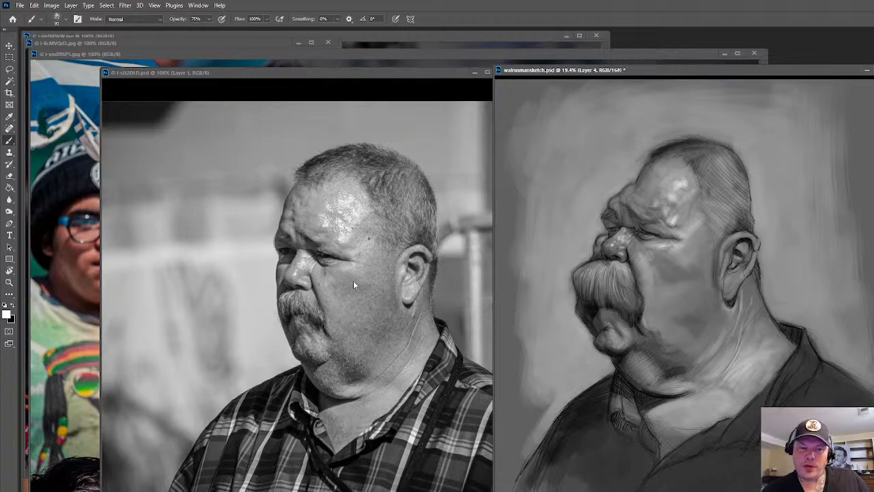
Enlarge the brush, blend the upper cheek with sampled mid greys and touch up the forehead highlight with a sampled light grey
{"action": "key", "text": "bracketright"}
{"action": "key", "text": "bracketright"}
{"action": "key", "text": "bracketright"}
{"action": "key", "text": "bracketright"}
{"action": "key", "text": "bracketright"}
{"action": "key", "text": "bracketright"}
{"action": "key", "text": "bracketright"}
{"action": "key", "text": "bracketright"}
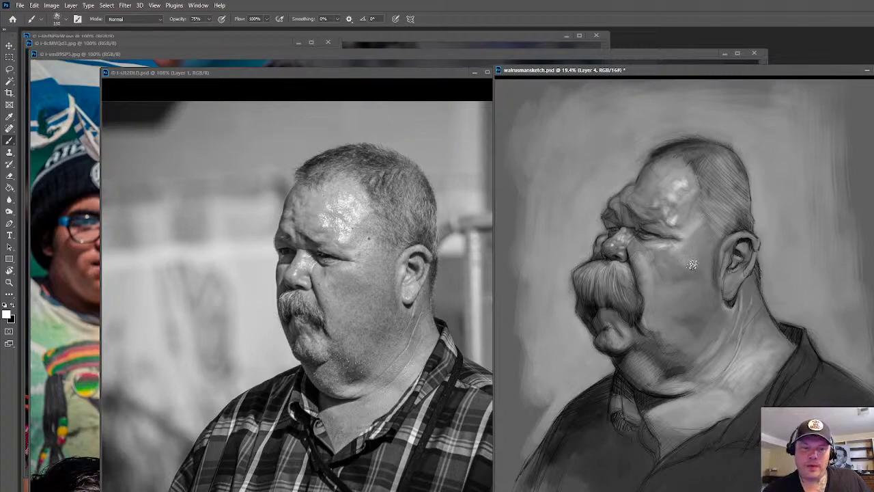
{"action": "key", "text": "ISO_Level3_Shift"}
{"action": "left_click", "coordinate": [661, 256], "text": "alt"}
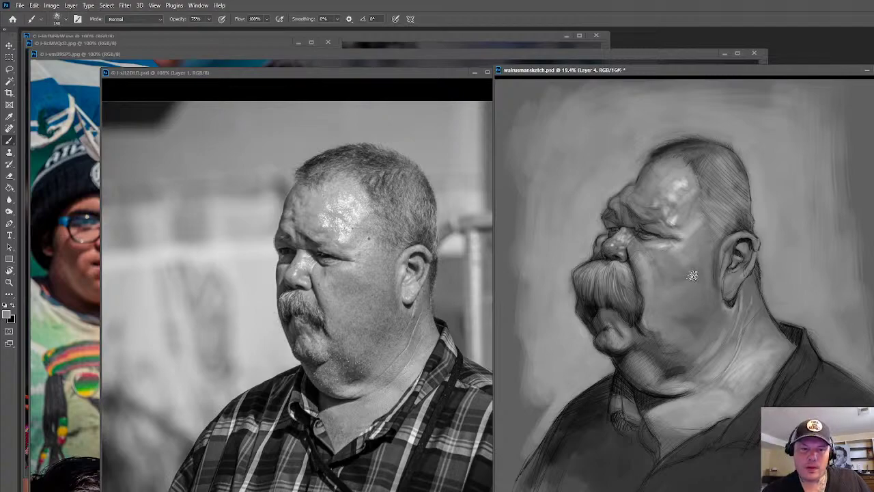
{"action": "left_click", "coordinate": [652, 267], "text": "alt"}
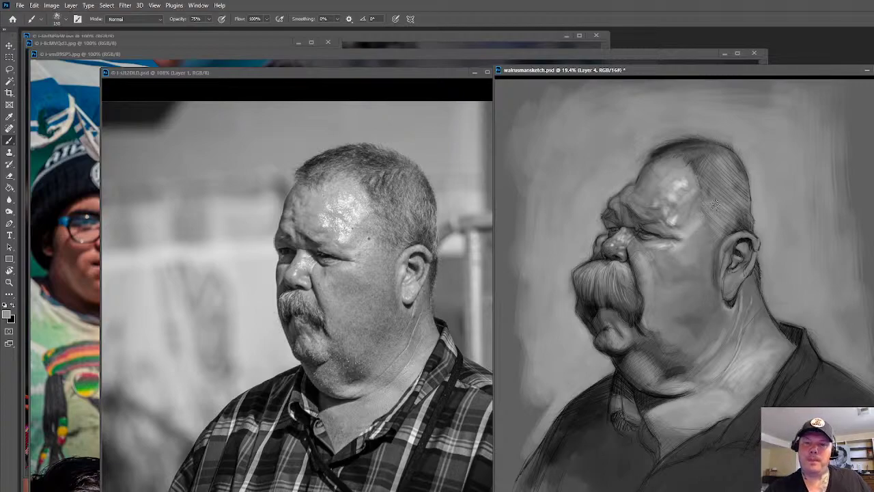
{"action": "left_click", "coordinate": [683, 180], "text": "alt"}
{"action": "mouse_move", "coordinate": [683, 180]}
{"action": "left_mouse_down"}
{"action": "mouse_move", "coordinate": [689, 160]}
{"action": "mouse_move", "coordinate": [683, 173]}
{"action": "left_mouse_up"}
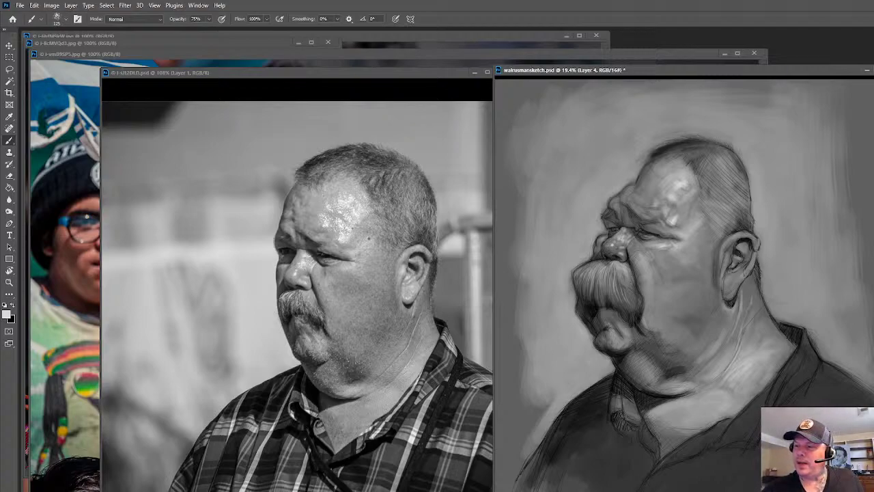
Merge all visible layers, duplicate the whole painting onto two new layers, and save the file
{"action": "key", "text": "ctrl+shift+e"}
{"action": "left_click", "coordinate": [540, 234]}
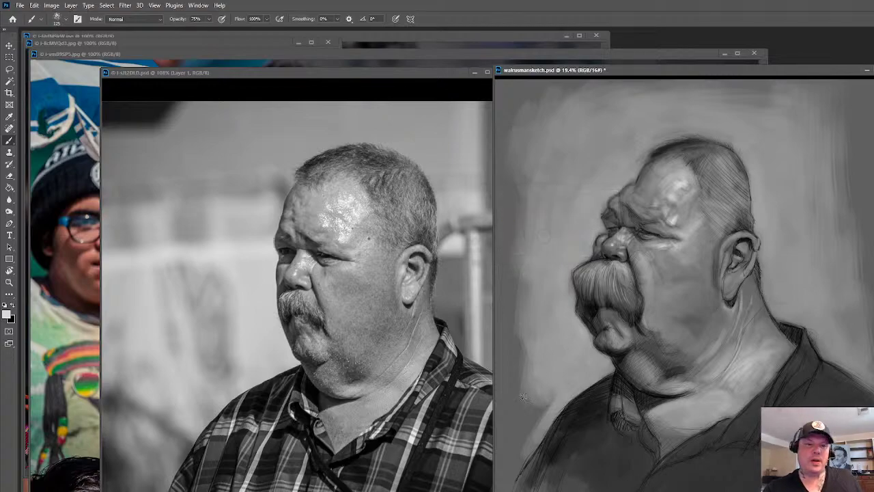
{"action": "key", "text": "ctrl+a"}
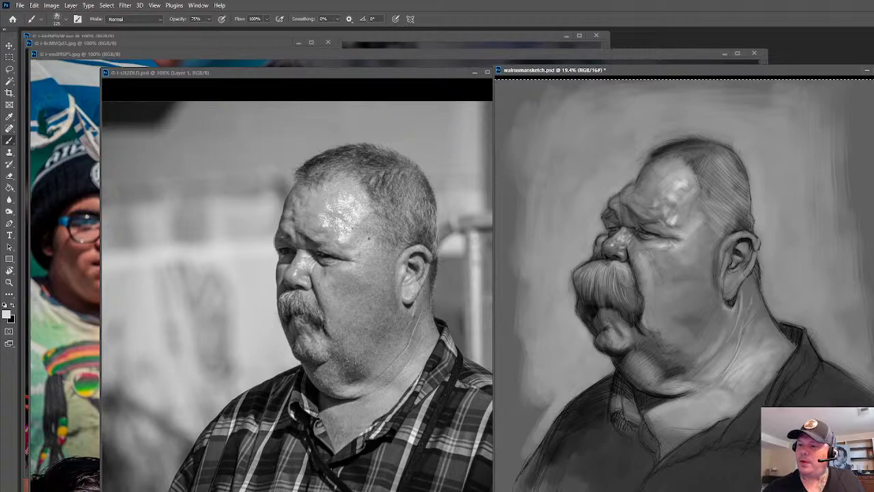
{"action": "key", "text": "ctrl+j"}
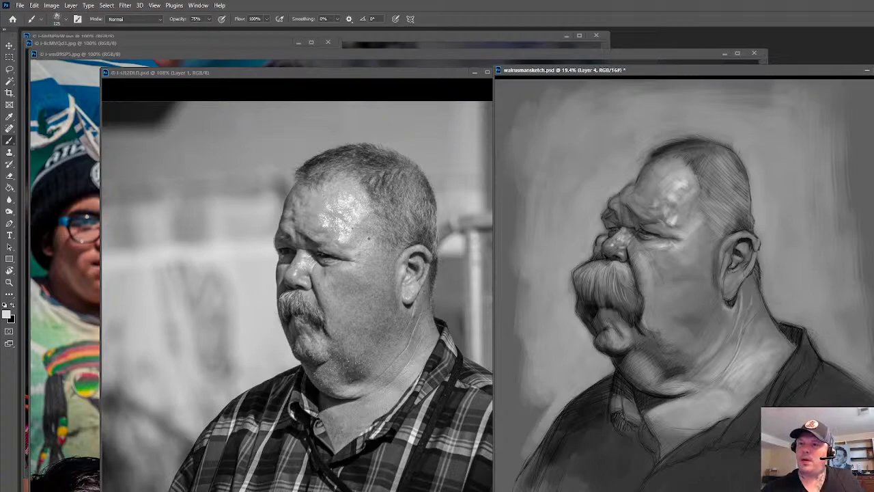
{"action": "key", "text": "ctrl+j"}
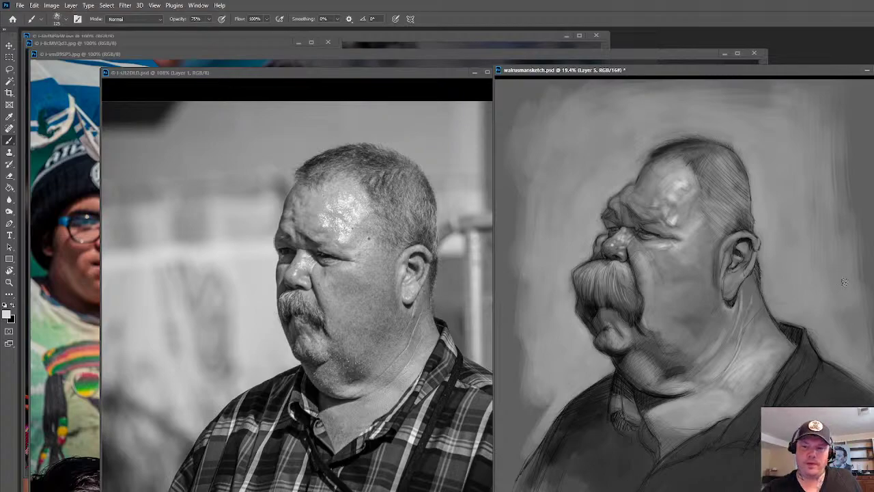
{"action": "key", "text": "ctrl+s"}
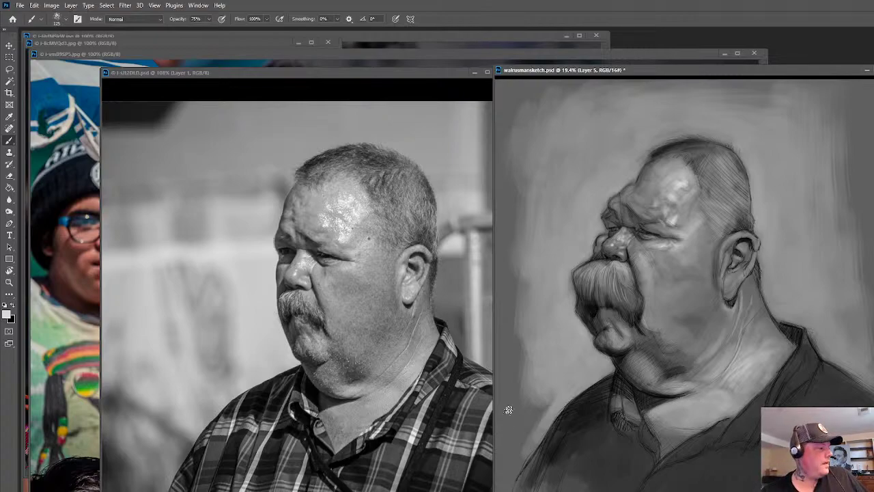
Lasso the front of the forehead with the hairline above the brow and copy it to a new layer
{"action": "key", "text": "l"}
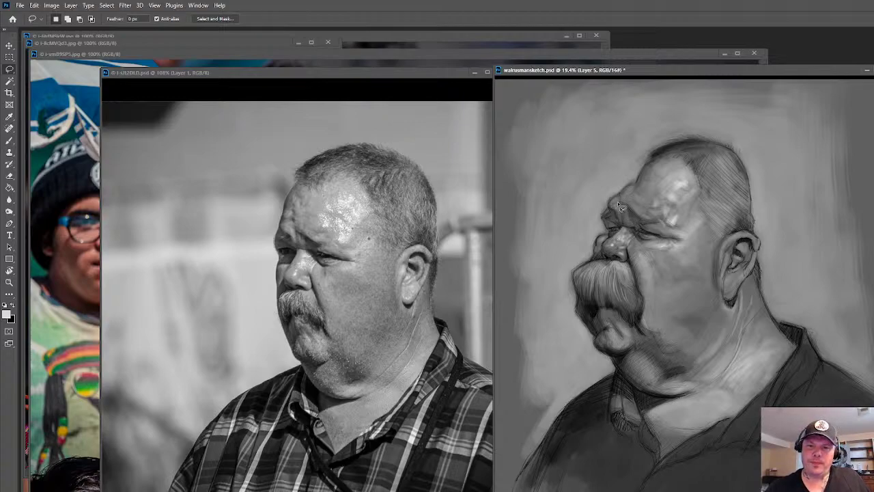
{"action": "mouse_move", "coordinate": [656, 202]}
{"action": "left_mouse_down"}
{"action": "mouse_move", "coordinate": [688, 152]}
{"action": "mouse_move", "coordinate": [682, 131]}
{"action": "mouse_move", "coordinate": [623, 160]}
{"action": "mouse_move", "coordinate": [615, 208]}
{"action": "left_mouse_up"}
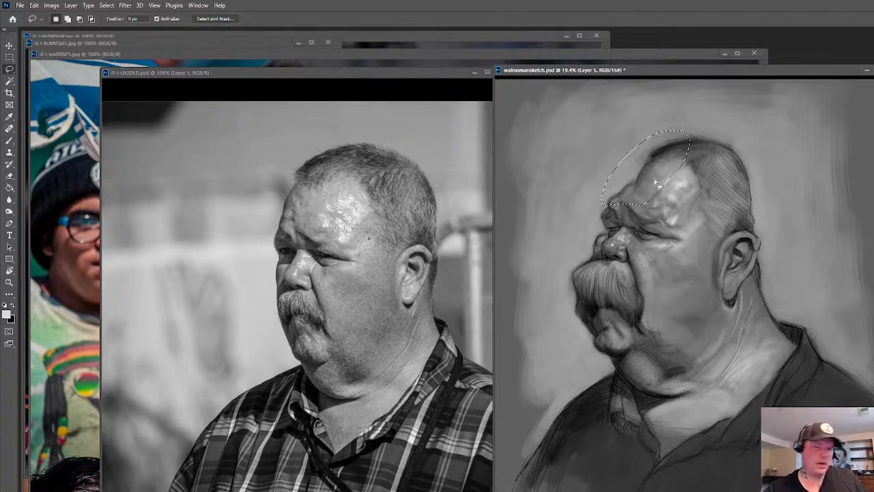
{"action": "key", "text": "ctrl+j"}
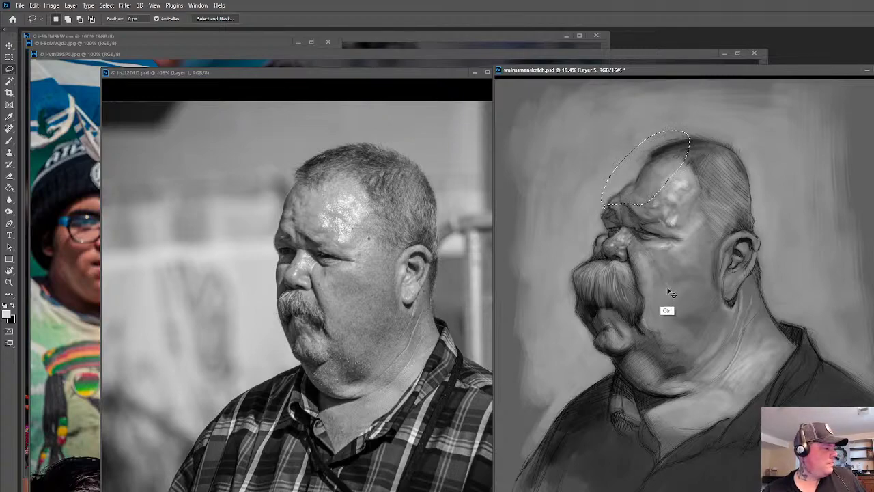
Nudge the copied forehead piece left so that the forehead extends further forward over the brow
{"action": "key", "text": "v"}
{"action": "key", "text": "shift+Left"}
{"action": "key", "text": "shift+Left"}
{"action": "key", "text": "shift+Left"}
{"action": "key", "text": "shift+Left"}
{"action": "key", "text": "shift+Left"}
{"action": "key", "text": "shift+Left"}
{"action": "key", "text": "shift+Left"}
{"action": "key", "text": "shift+Left"}
{"action": "key", "text": "shift+Left"}
{"action": "key", "text": "shift+Left"}
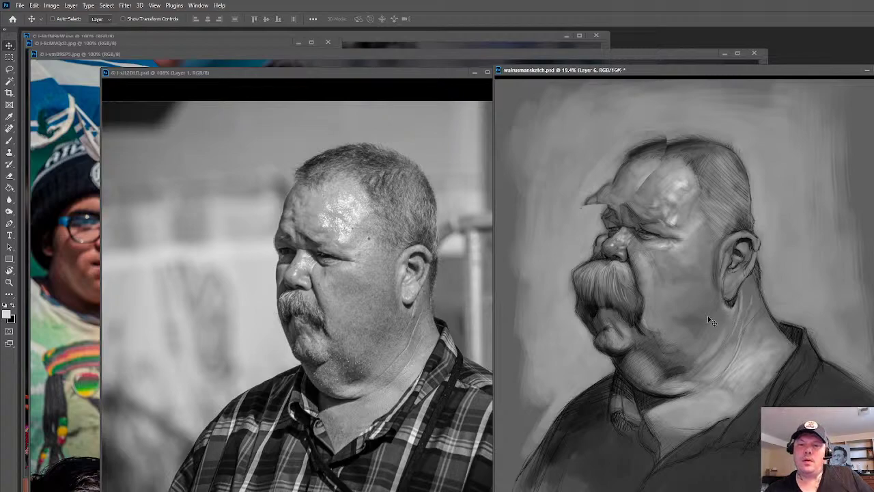
{"action": "key", "text": "shift+Right"}
{"action": "key", "text": "shift+Right"}
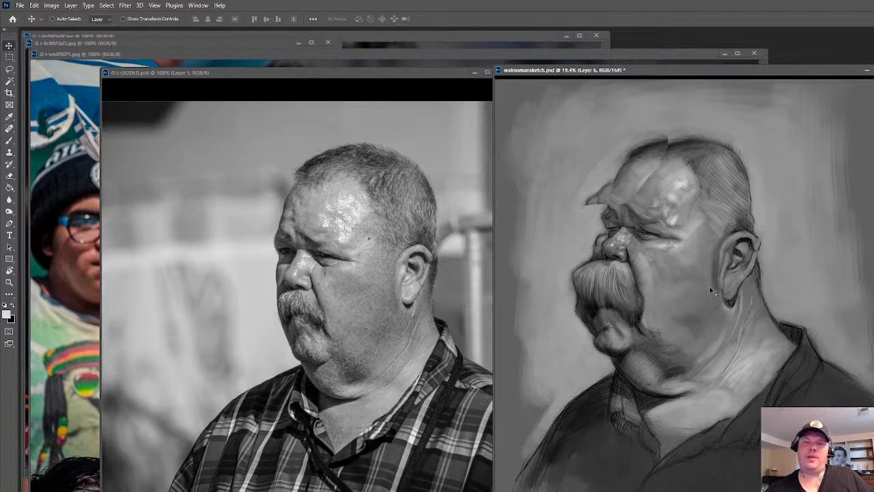
{"action": "key", "text": "shift+Right"}
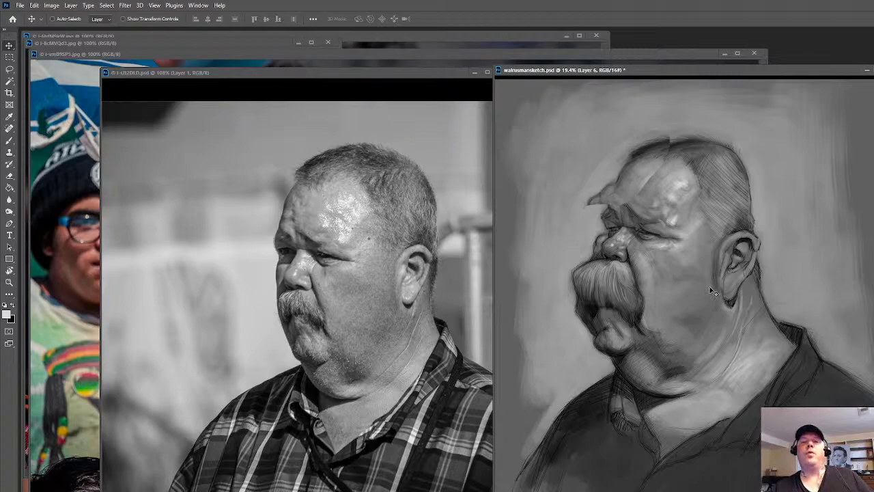
Erase the hard edges of the shifted forehead piece with an enlarged eraser so it blends into the head
{"action": "key", "text": "e"}
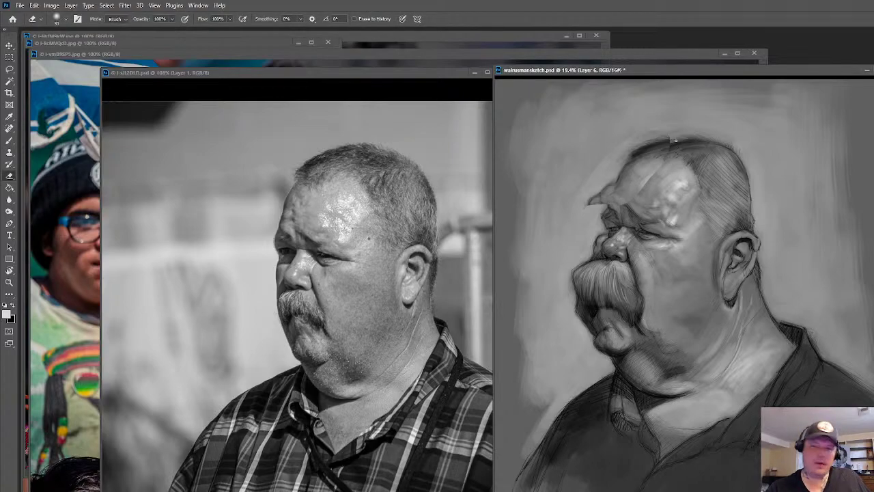
{"action": "key", "text": "bracketright"}
{"action": "key", "text": "bracketright"}
{"action": "key", "text": "bracketright"}
{"action": "key", "text": "bracketright"}
{"action": "key", "text": "bracketright"}
{"action": "key", "text": "bracketright"}
{"action": "key", "text": "bracketright"}
{"action": "key", "text": "bracketright"}
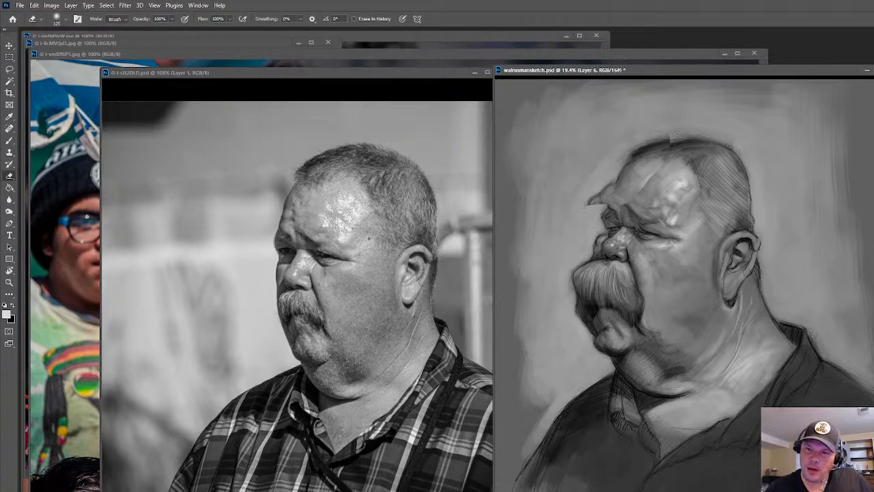
{"action": "mouse_move", "coordinate": [655, 180]}
{"action": "left_mouse_down"}
{"action": "mouse_move", "coordinate": [645, 182]}
{"action": "mouse_move", "coordinate": [650, 166]}
{"action": "mouse_move", "coordinate": [639, 173]}
{"action": "left_mouse_up"}
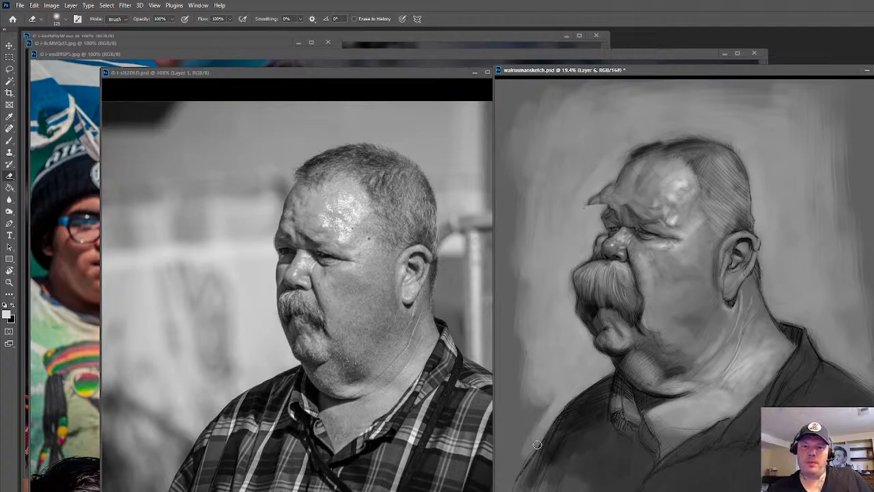
Paint out the leftover brow fragment and the dark front hairline with background grey, reshaping the forehead silhouette
{"action": "key", "text": "b"}
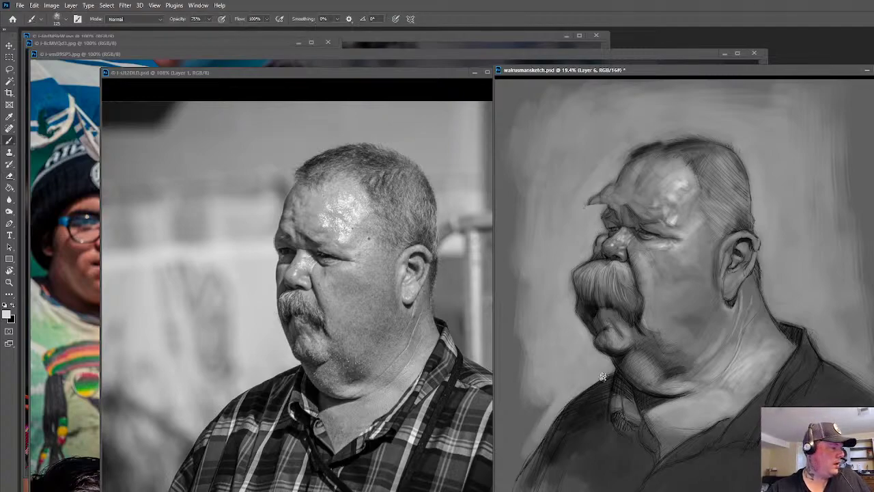
{"action": "key", "text": "x"}
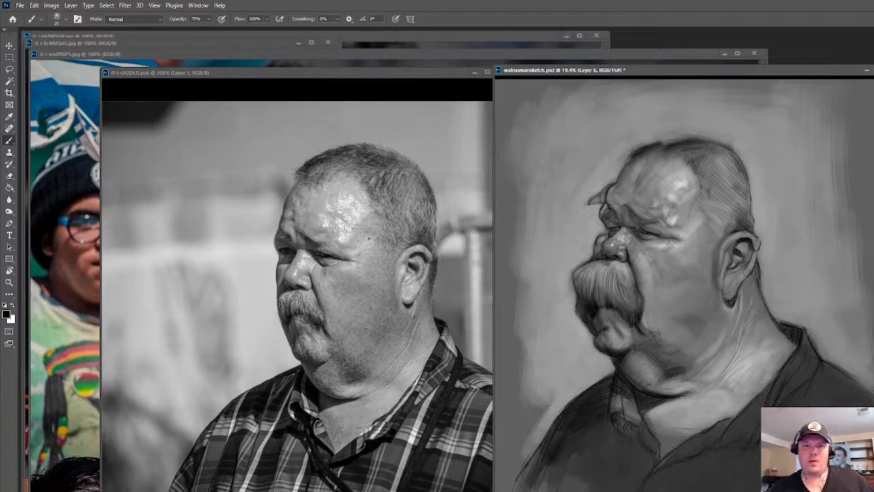
{"action": "left_click", "coordinate": [601, 197], "text": "alt"}
{"action": "left_click_drag", "start_coordinate": [610, 183], "coordinate": [586, 208]}
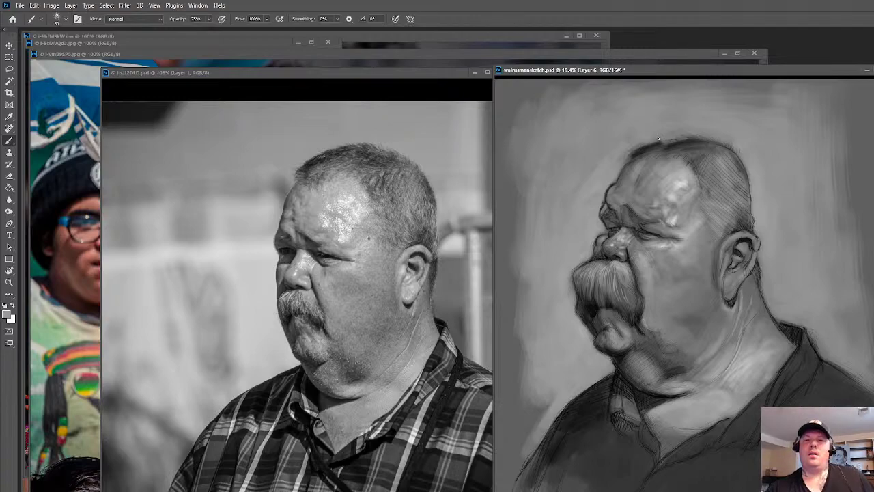
{"action": "mouse_move", "coordinate": [632, 151]}
{"action": "left_mouse_down"}
{"action": "mouse_move", "coordinate": [682, 140]}
{"action": "mouse_move", "coordinate": [661, 143]}
{"action": "mouse_move", "coordinate": [667, 135]}
{"action": "left_mouse_up"}
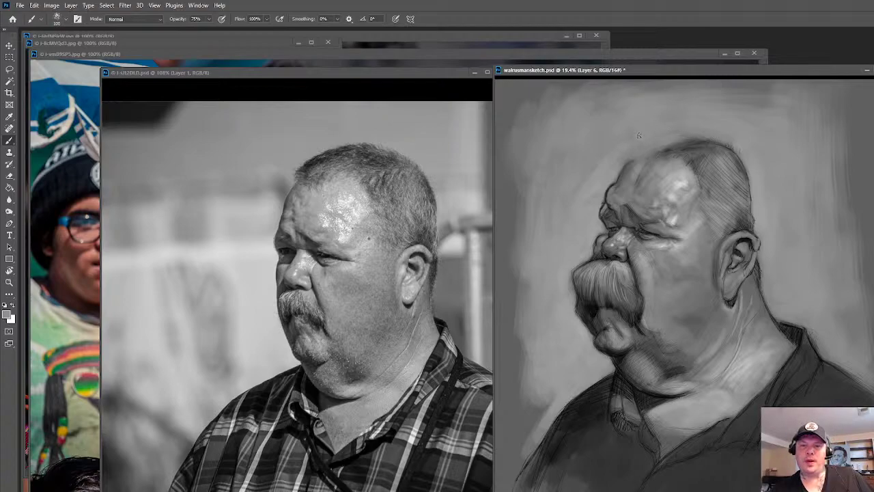
Refine the contour of the front forehead and brow with sampled dark grey and background grey
{"action": "key", "text": "alt"}
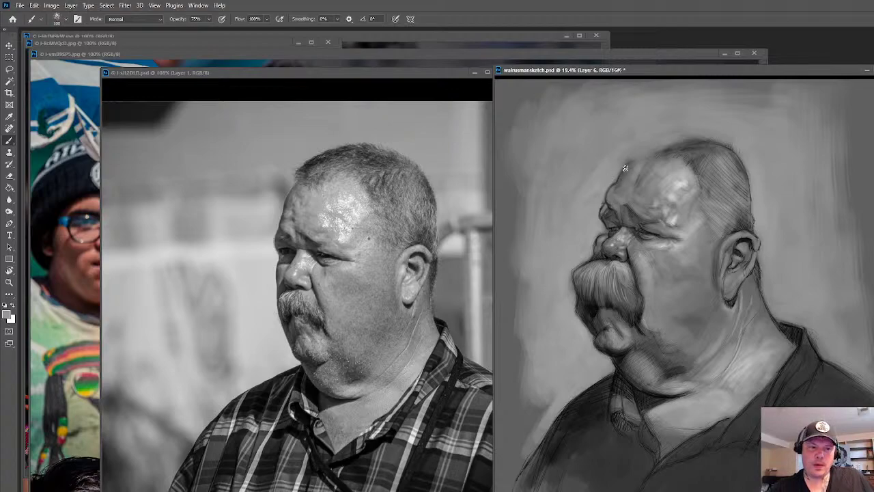
{"action": "left_click", "coordinate": [595, 309], "text": "alt"}
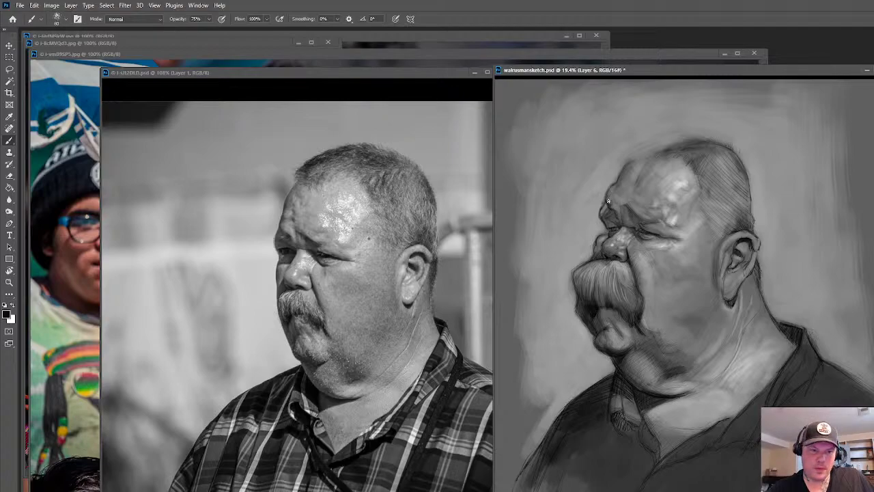
{"action": "left_click", "coordinate": [607, 180], "text": "alt"}
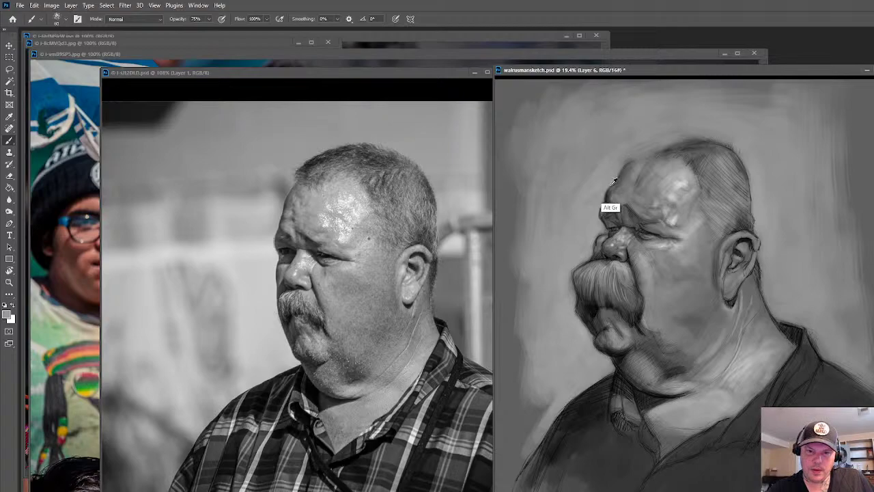
{"action": "left_click", "coordinate": [607, 362], "text": "alt"}
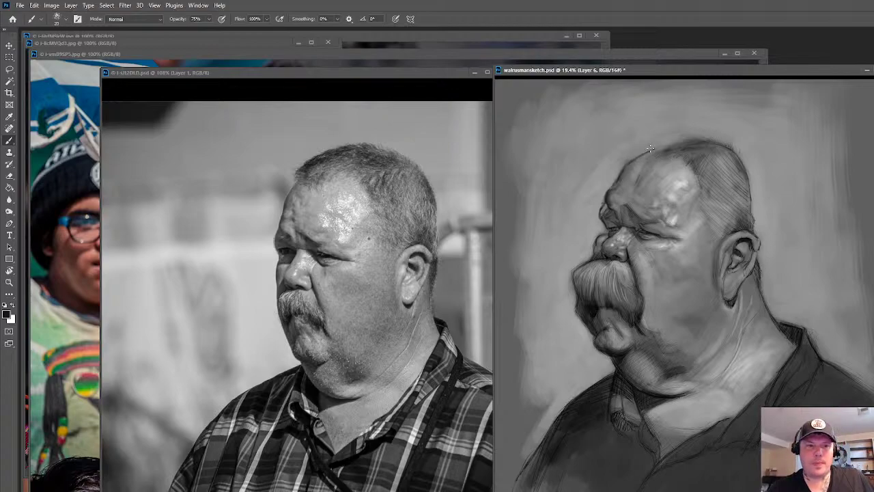
Add short dark hair strokes along the top of the head and lighten the front forehead with a sampled highlight grey
{"action": "key", "text": "bracketleft"}
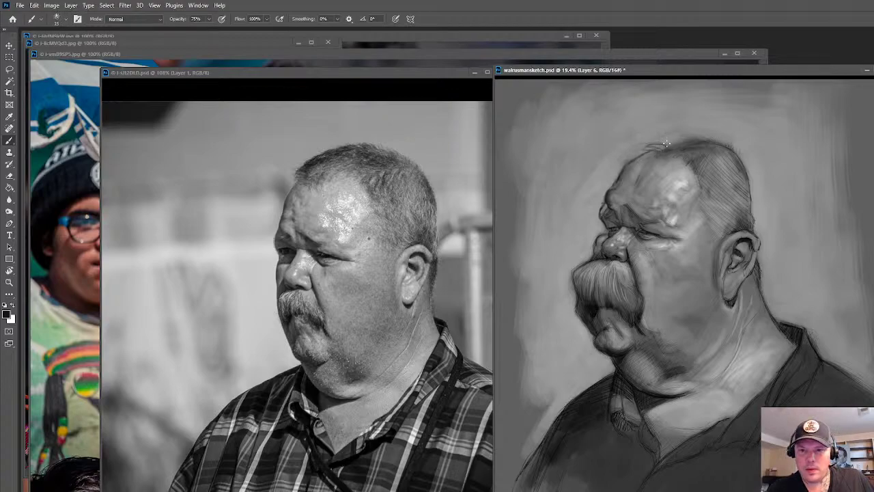
{"action": "left_click_drag", "start_coordinate": [662, 138], "coordinate": [657, 142]}
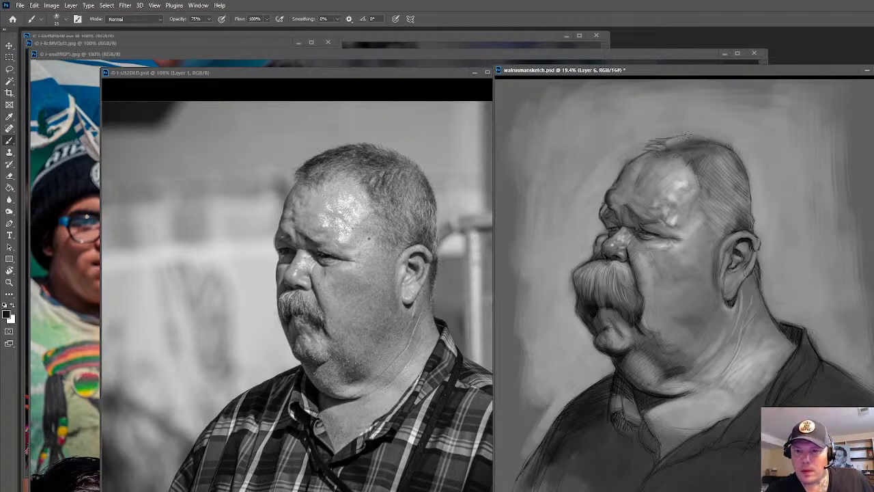
{"action": "mouse_move", "coordinate": [680, 136]}
{"action": "left_mouse_down"}
{"action": "mouse_move", "coordinate": [710, 137]}
{"action": "mouse_move", "coordinate": [682, 135]}
{"action": "left_mouse_up"}
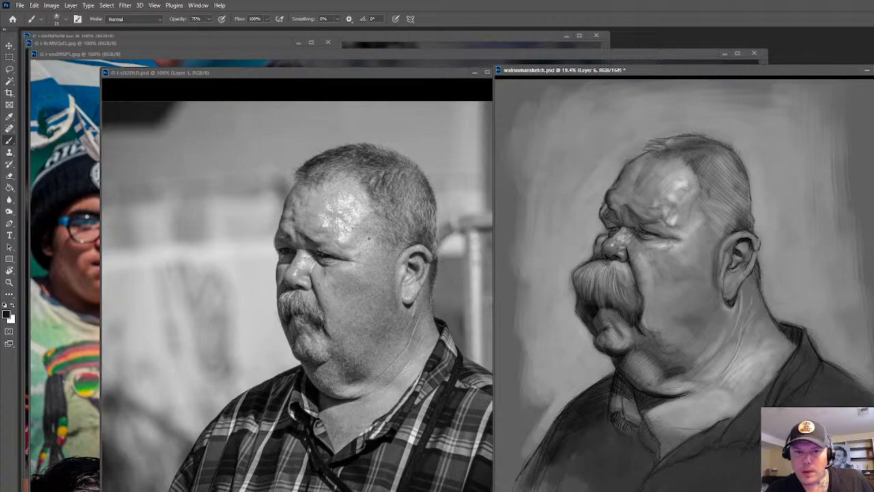
{"action": "mouse_move", "coordinate": [688, 136]}
{"action": "left_mouse_down"}
{"action": "mouse_move", "coordinate": [696, 137]}
{"action": "mouse_move", "coordinate": [659, 144]}
{"action": "mouse_move", "coordinate": [709, 152]}
{"action": "left_mouse_up"}
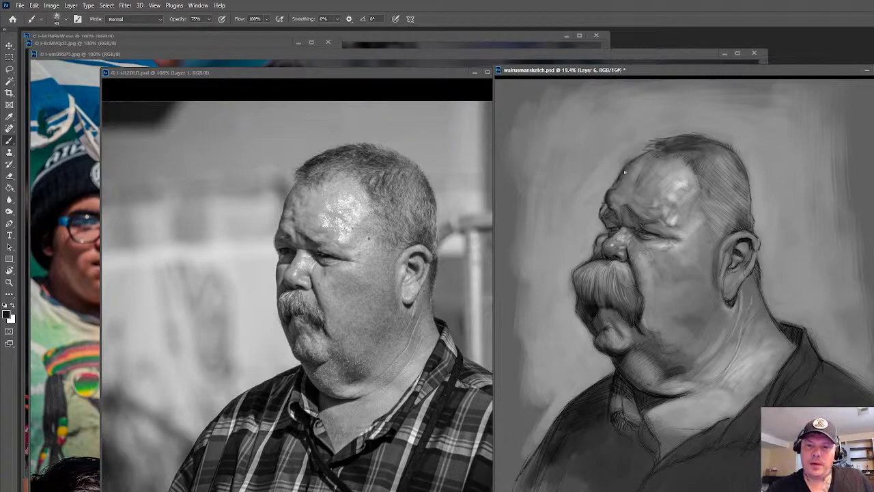
{"action": "left_click", "coordinate": [684, 181], "text": "alt"}
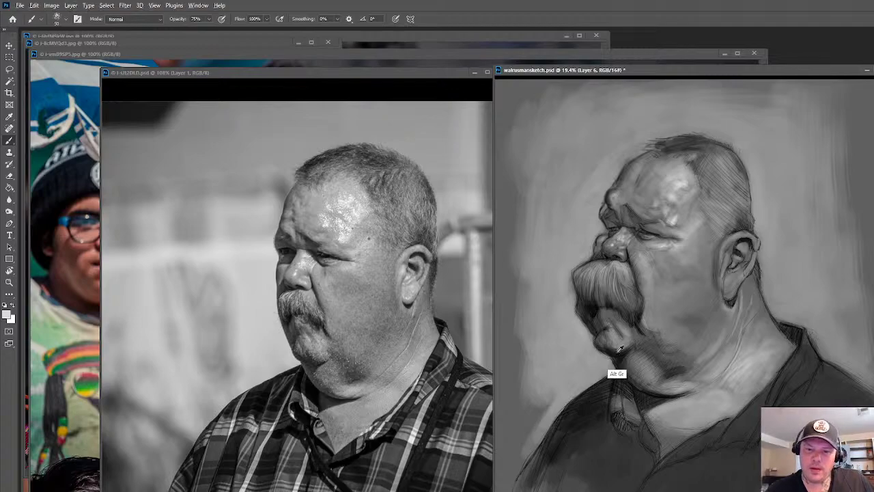
{"action": "key", "text": "x"}
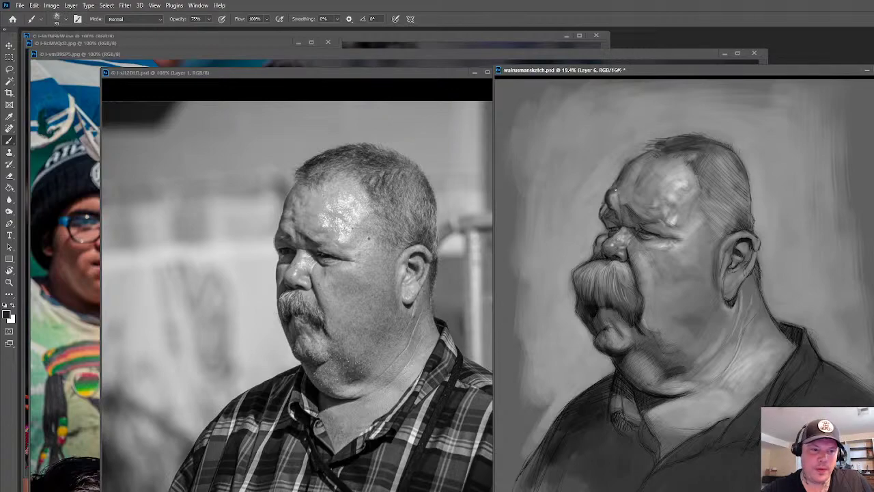
Draw a dark curved guide line along the face's front profile on the reference photo, adding a white one from hairline to collar
{"action": "left_click", "coordinate": [362, 147]}
{"action": "mouse_move", "coordinate": [363, 144]}
{"action": "left_mouse_down"}
{"action": "mouse_move", "coordinate": [332, 149]}
{"action": "mouse_move", "coordinate": [276, 223]}
{"action": "mouse_move", "coordinate": [274, 374]}
{"action": "left_mouse_up"}
{"action": "key", "text": "ctrl+z"}
{"action": "mouse_move", "coordinate": [295, 181]}
{"action": "left_mouse_down"}
{"action": "mouse_move", "coordinate": [277, 316]}
{"action": "mouse_move", "coordinate": [300, 369]}
{"action": "mouse_move", "coordinate": [292, 345]}
{"action": "left_mouse_up"}
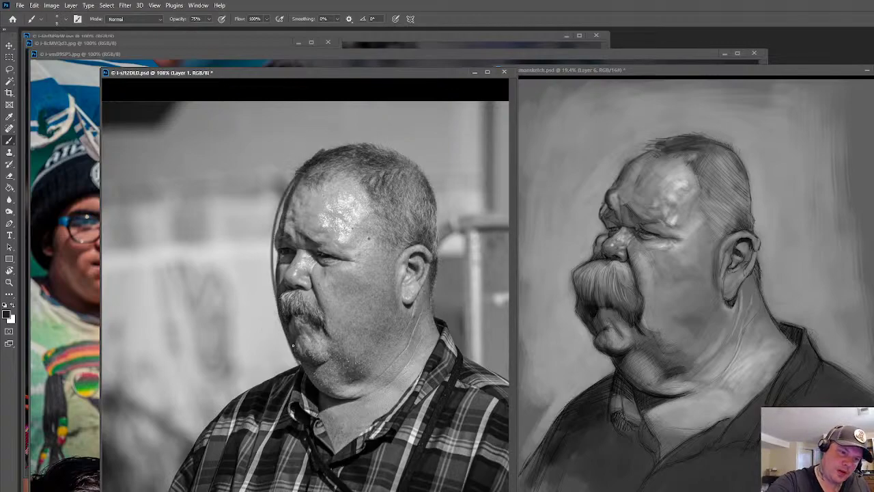
{"action": "key", "text": "x"}
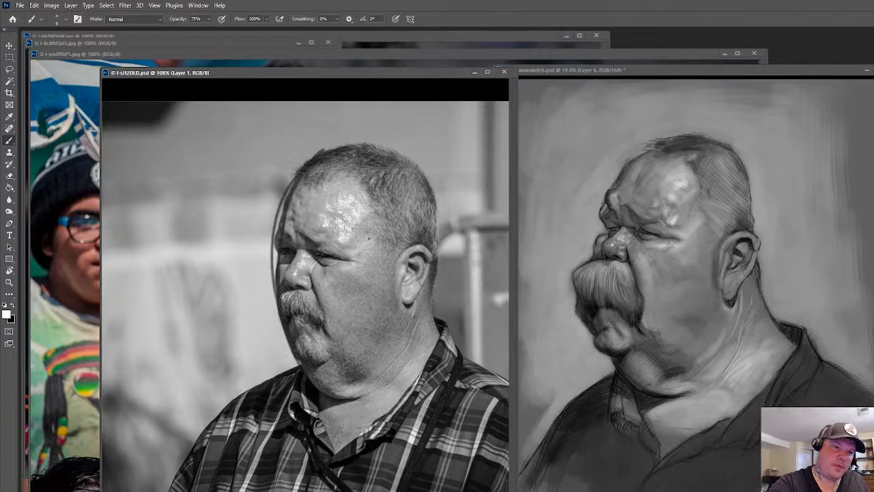
{"action": "mouse_move", "coordinate": [336, 147]}
{"action": "left_mouse_down"}
{"action": "mouse_move", "coordinate": [293, 179]}
{"action": "mouse_move", "coordinate": [281, 273]}
{"action": "mouse_move", "coordinate": [320, 403]}
{"action": "left_mouse_up"}
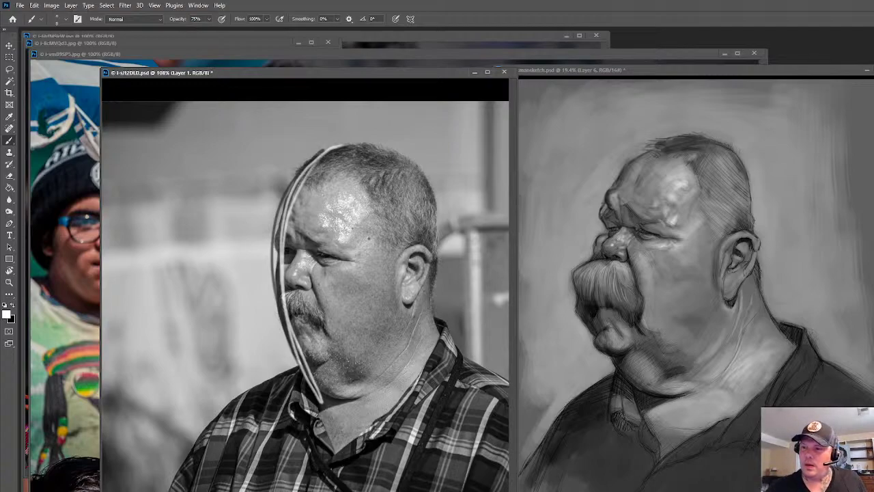
Undo the guide curves drawn on the reference photo and return to the caricature painting
{"action": "key", "text": "ctrl+z"}
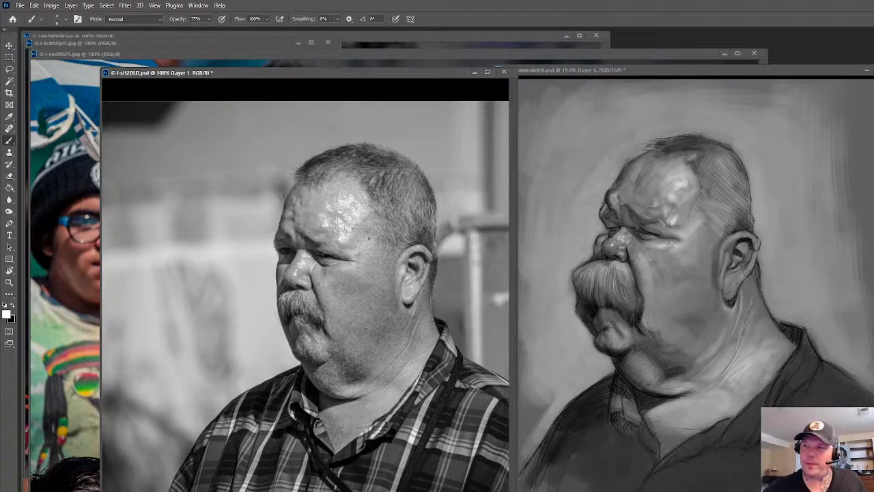
{"action": "left_click", "coordinate": [773, 73]}
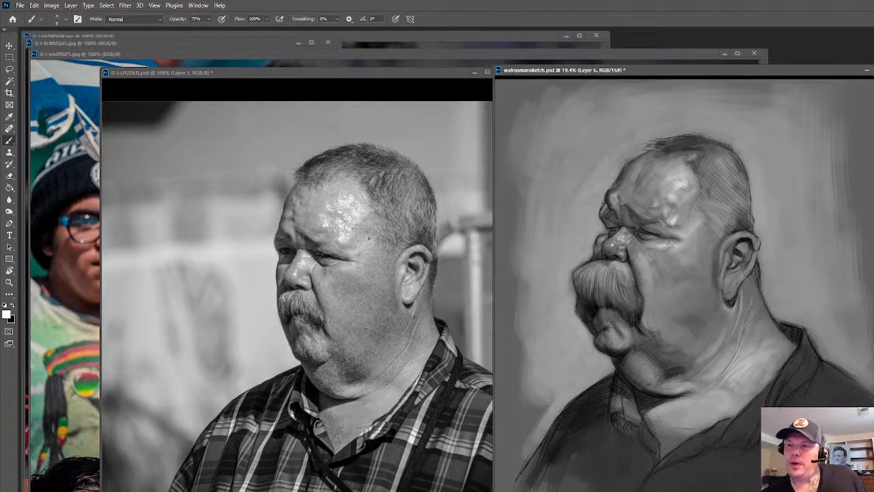
Compare the caricature's head before and after the forehead and hairline reshaping by repeatedly undoing and redoing the change
{"action": "key", "text": "ctrl+z"}
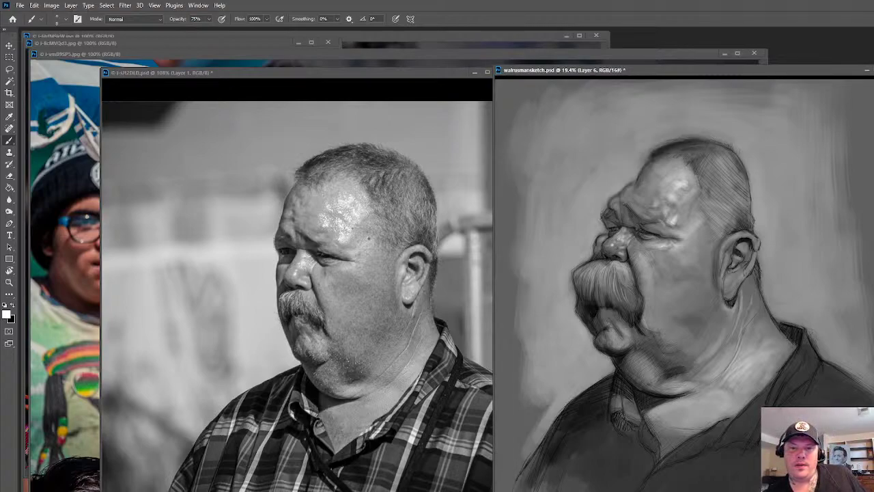
{"action": "key", "text": "ctrl+shift+z"}
{"action": "key", "text": "ctrl+z"}
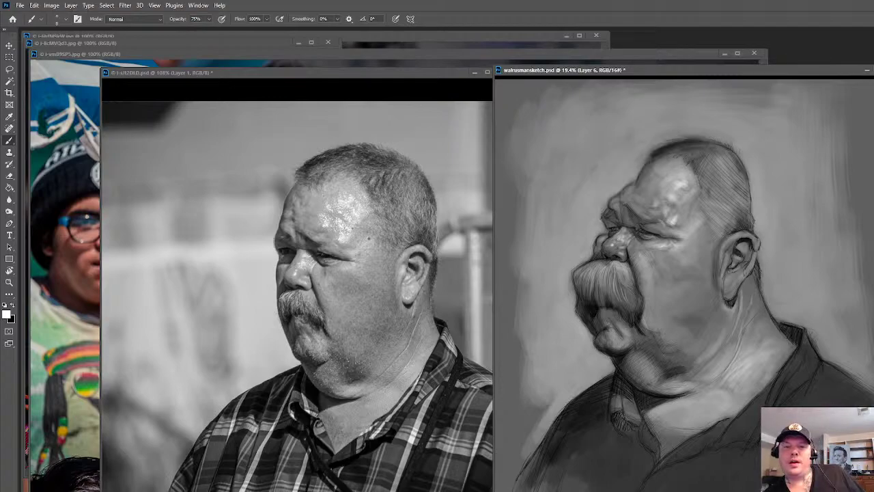
{"action": "key", "text": "ctrl+shift+z"}
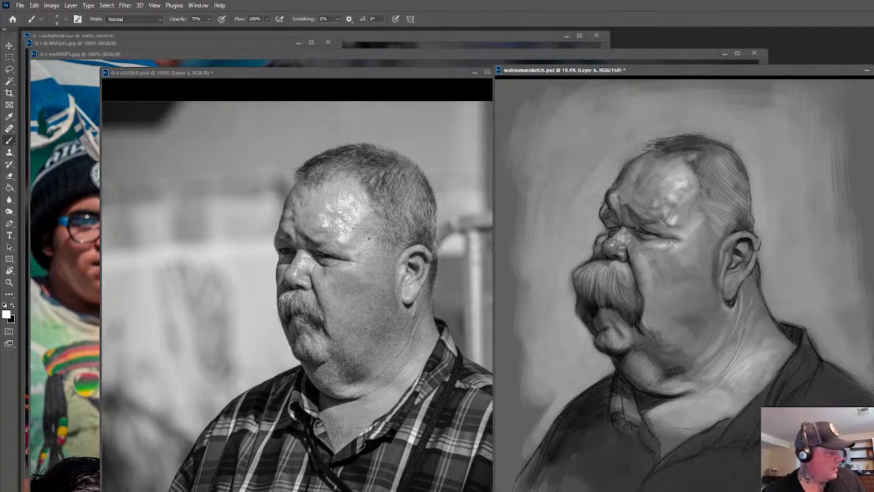
{"action": "key", "text": "ctrl+z"}
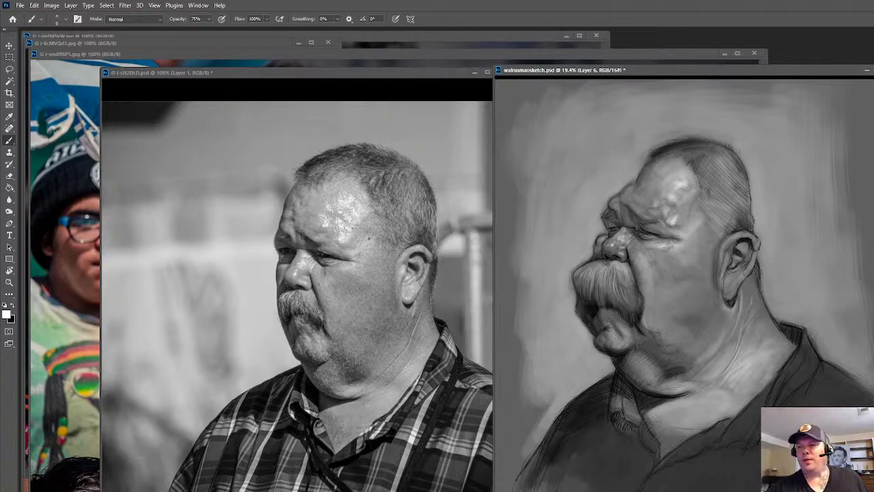
{"action": "key", "text": "ctrl+shift+z"}
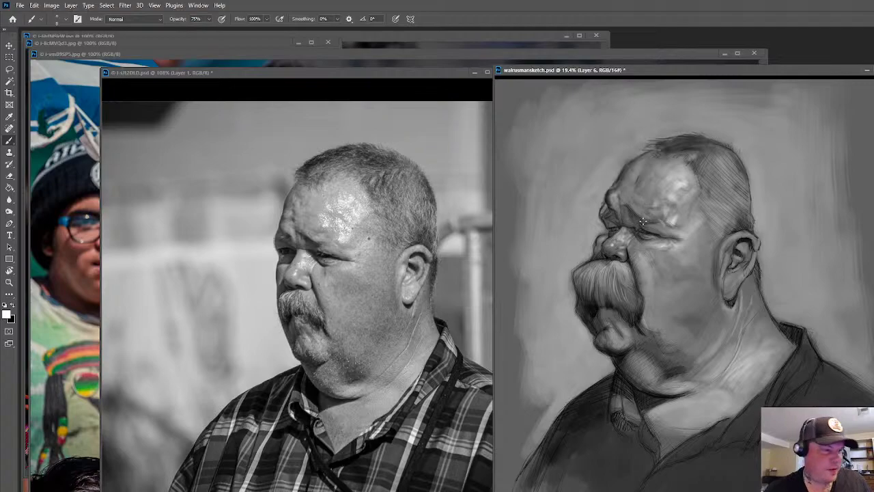
Darken the brow crease and the inner eye socket above the nose using black with an enlarged brush
{"action": "key", "text": "x"}
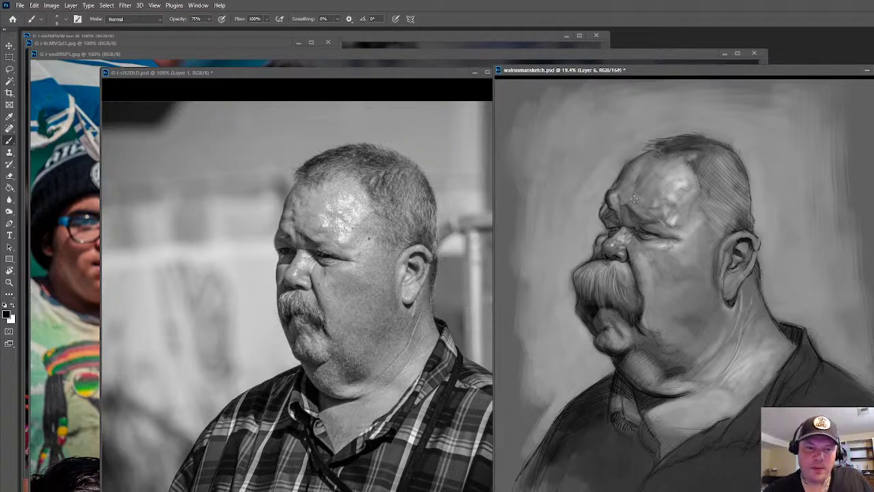
{"action": "key", "text": "bracketright"}
{"action": "key", "text": "bracketright"}
{"action": "key", "text": "bracketright"}
{"action": "key", "text": "bracketright"}
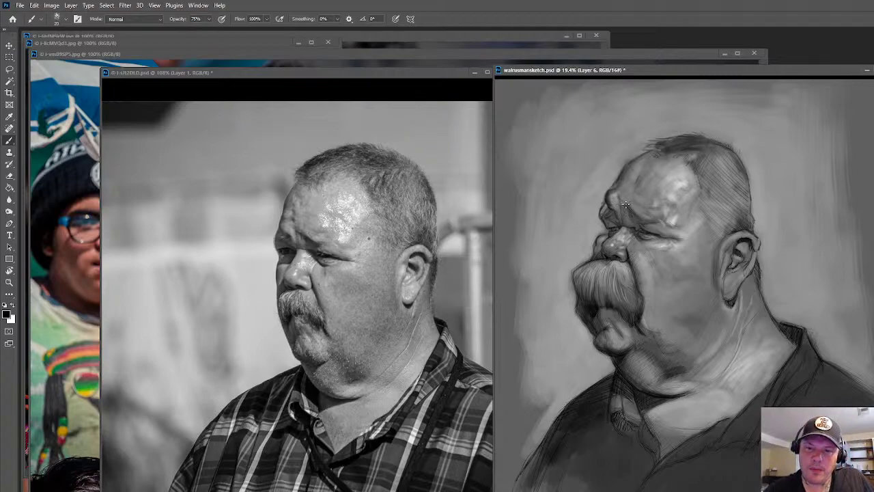
{"action": "mouse_move", "coordinate": [626, 205]}
{"action": "left_mouse_down"}
{"action": "mouse_move", "coordinate": [617, 198]}
{"action": "mouse_move", "coordinate": [634, 217]}
{"action": "left_mouse_up"}
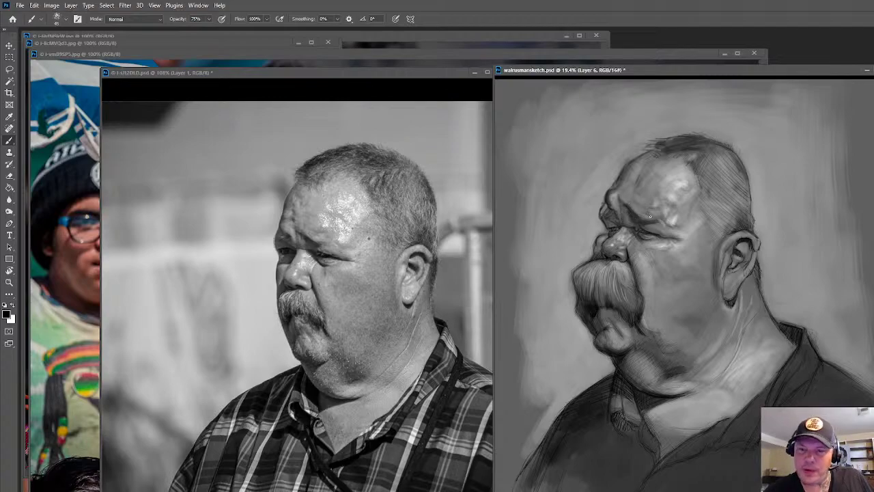
{"action": "left_click_drag", "start_coordinate": [635, 219], "coordinate": [629, 226]}
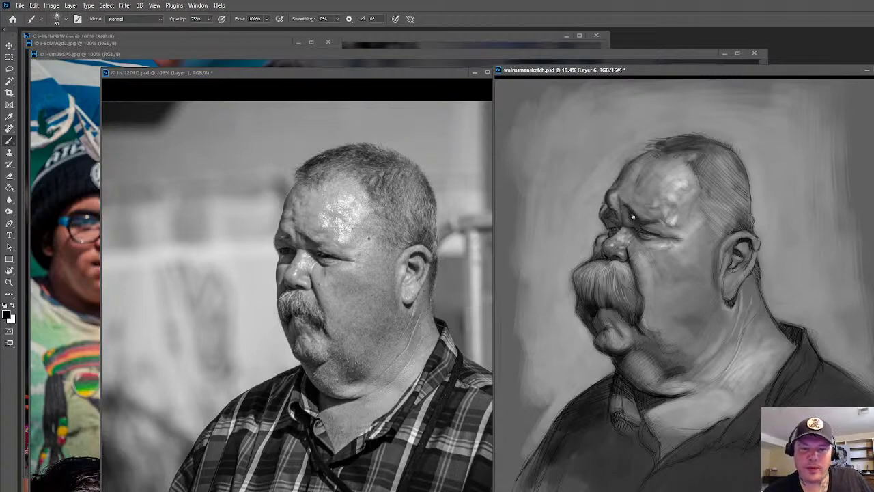
Lighten the forehead just above the brow with a sampled highlight grey and brighten the neck highlights with white
{"action": "left_click", "coordinate": [682, 179], "text": "alt"}
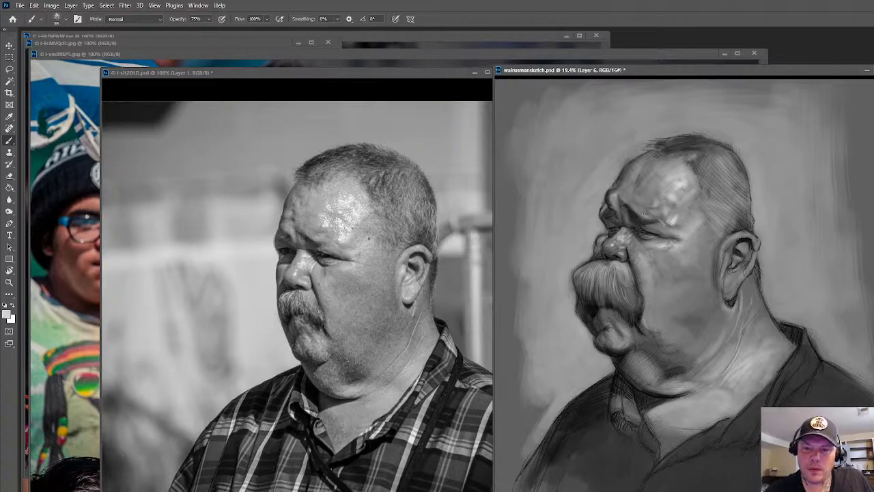
{"action": "left_click_drag", "start_coordinate": [622, 197], "coordinate": [629, 207]}
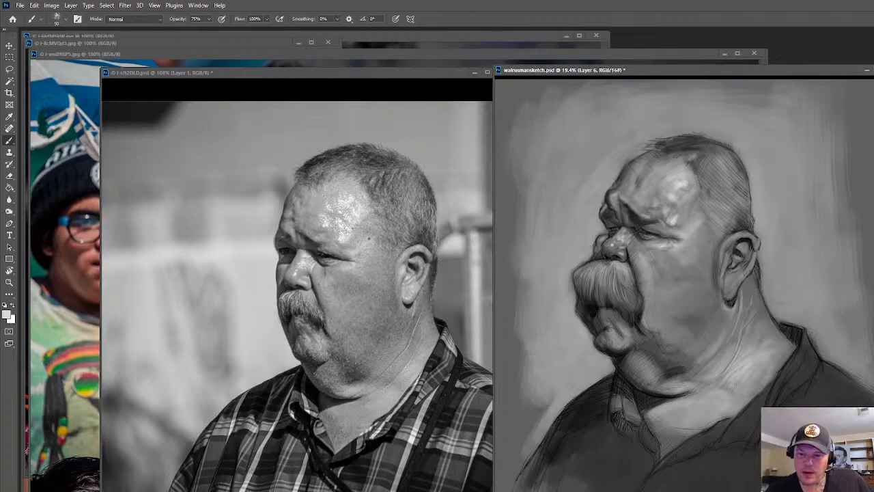
{"action": "key", "text": "x"}
{"action": "key", "text": "x"}
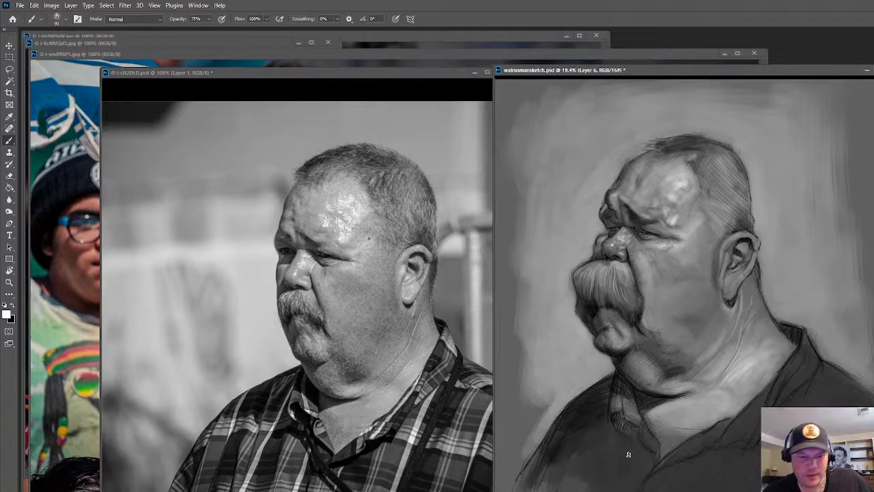
{"action": "key", "text": "bracketright"}
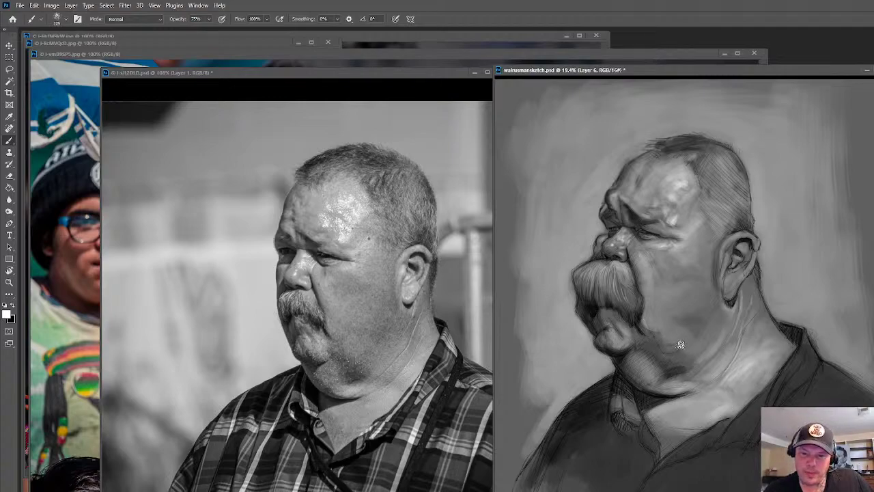
Paint white background light along the outer edge of the chin and mustache, adjusting the brush size along the contour
{"action": "key", "text": "bracketleft"}
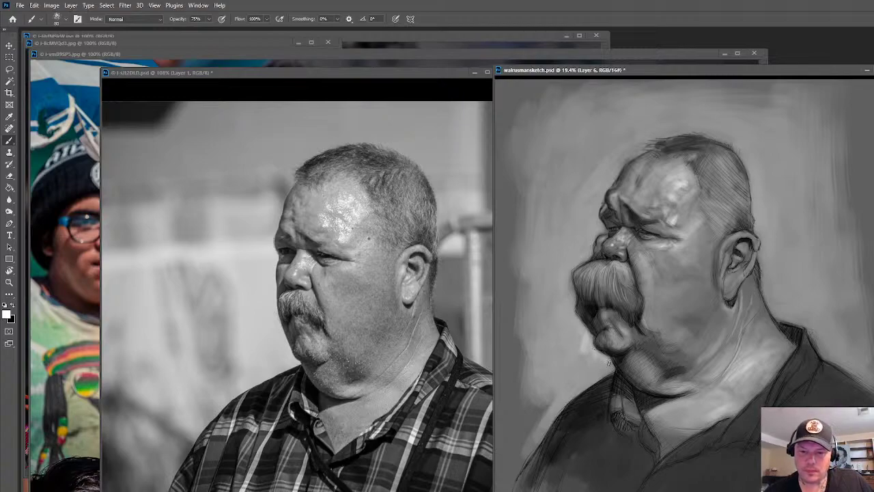
{"action": "key", "text": "bracketright"}
{"action": "key", "text": "bracketright"}
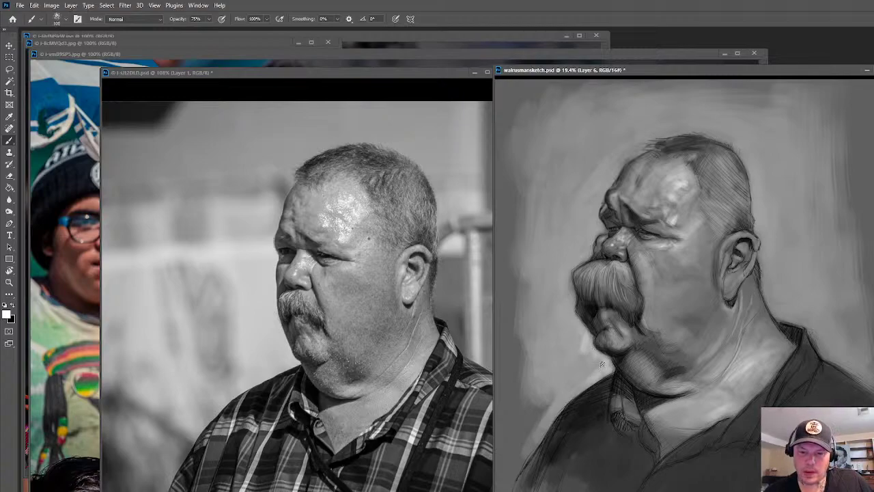
{"action": "key", "text": "bracketright"}
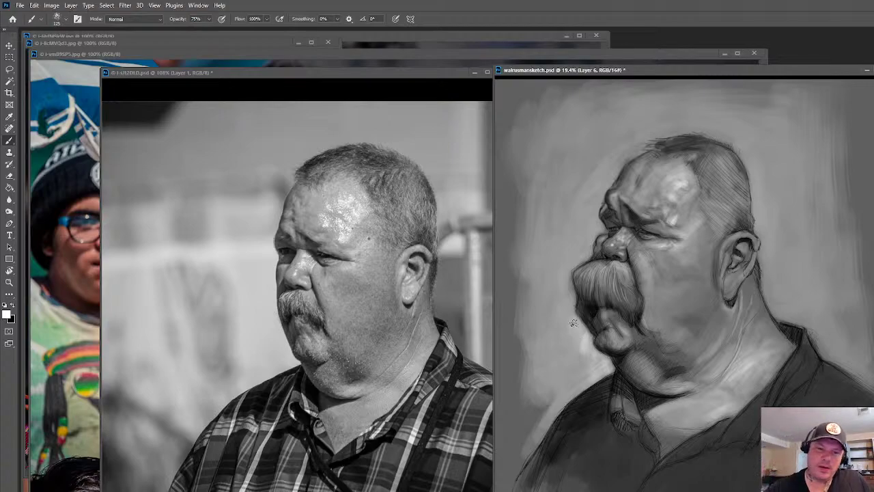
{"action": "mouse_move", "coordinate": [573, 316]}
{"action": "left_mouse_down"}
{"action": "mouse_move", "coordinate": [576, 352]}
{"action": "mouse_move", "coordinate": [561, 330]}
{"action": "mouse_move", "coordinate": [572, 296]}
{"action": "mouse_move", "coordinate": [572, 305]}
{"action": "mouse_move", "coordinate": [567, 275]}
{"action": "mouse_move", "coordinate": [562, 300]}
{"action": "left_mouse_up"}
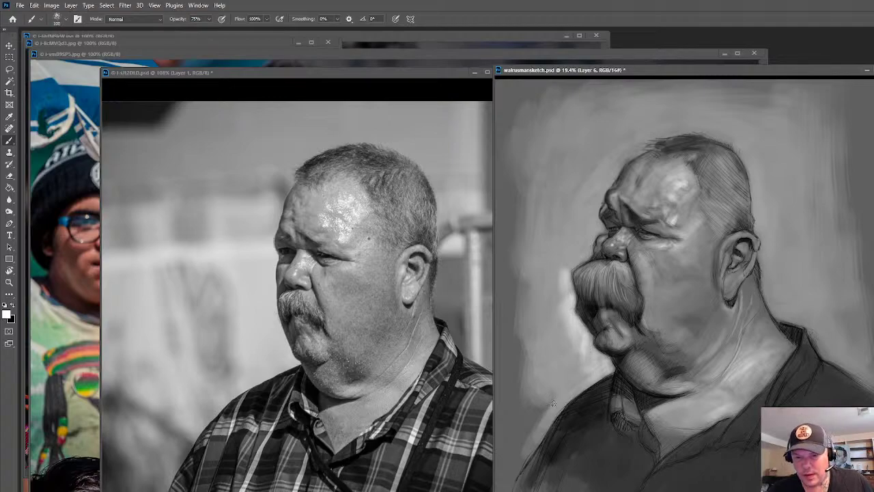
Extend the lighter backdrop in front of the face and behind the head with a sampled light background grey
{"action": "key", "text": "alt"}
{"action": "left_click", "coordinate": [605, 355], "text": "alt"}
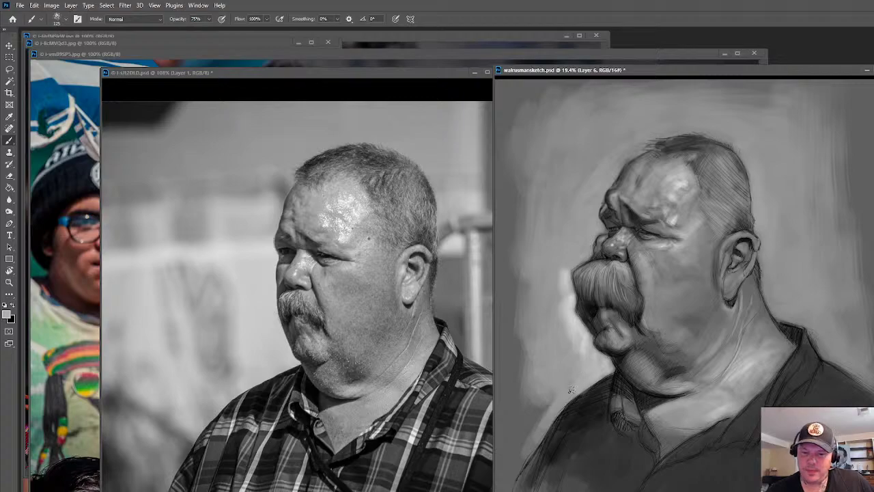
{"action": "key", "text": "alt"}
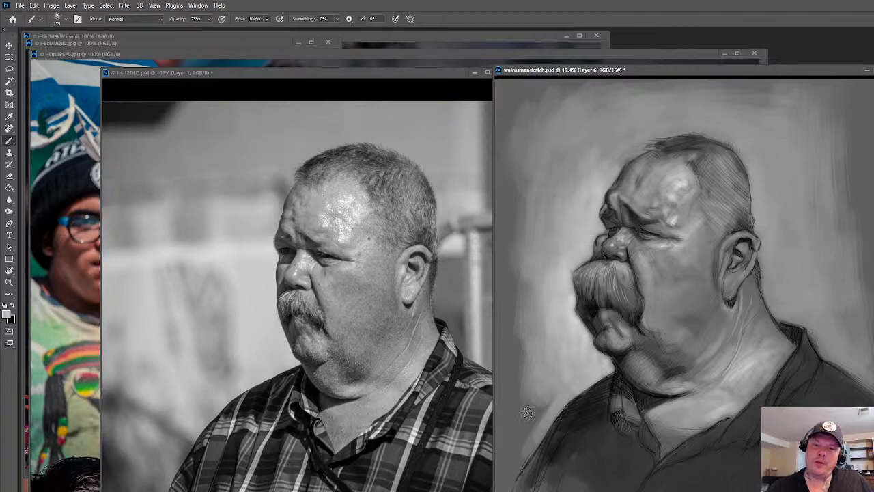
{"action": "key", "text": "alt"}
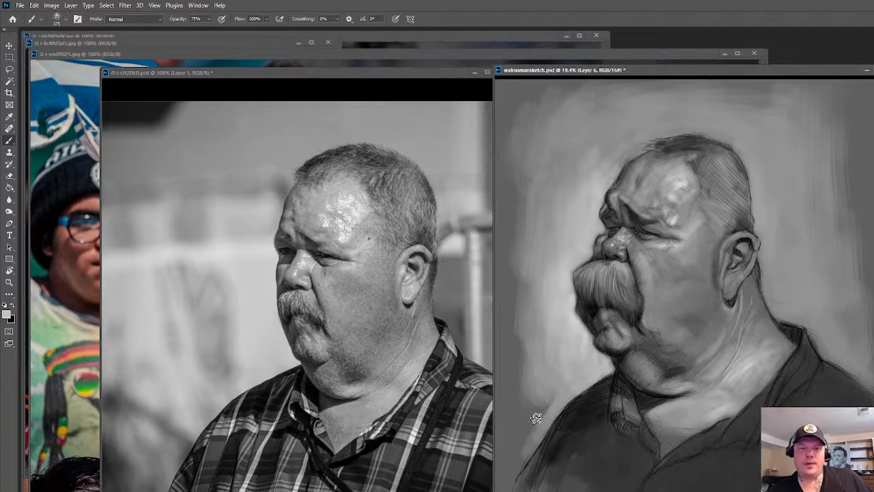
{"action": "key", "text": "bracketleft"}
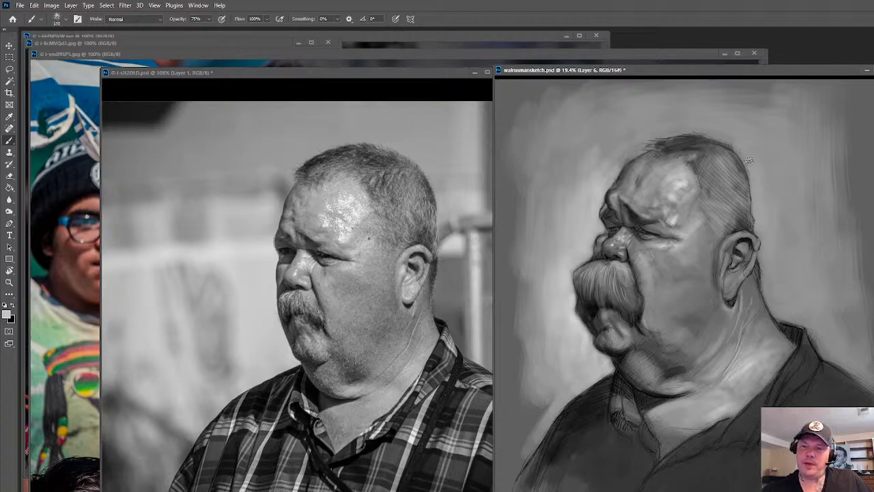
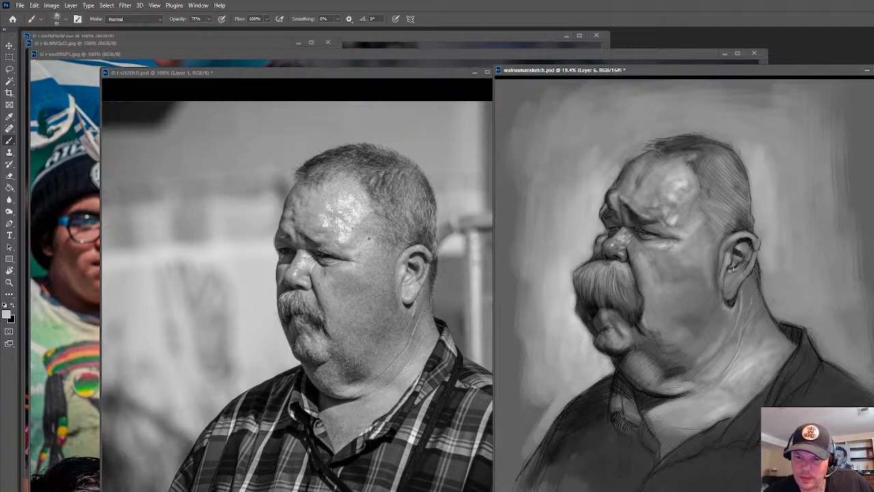
Lighten the inner ear and earlobe with small light grey strokes
{"action": "left_click_drag", "start_coordinate": [734, 271], "coordinate": [741, 249]}
{"action": "left_click", "coordinate": [729, 290]}
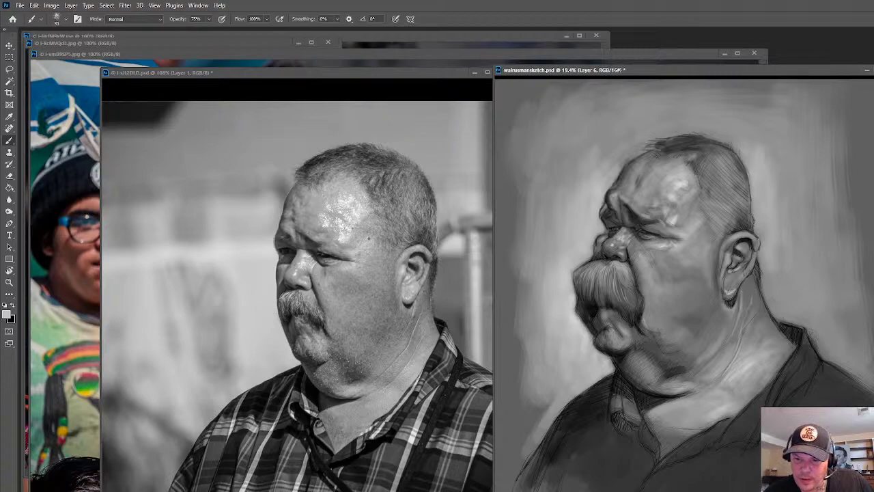
{"action": "left_click", "coordinate": [735, 276]}
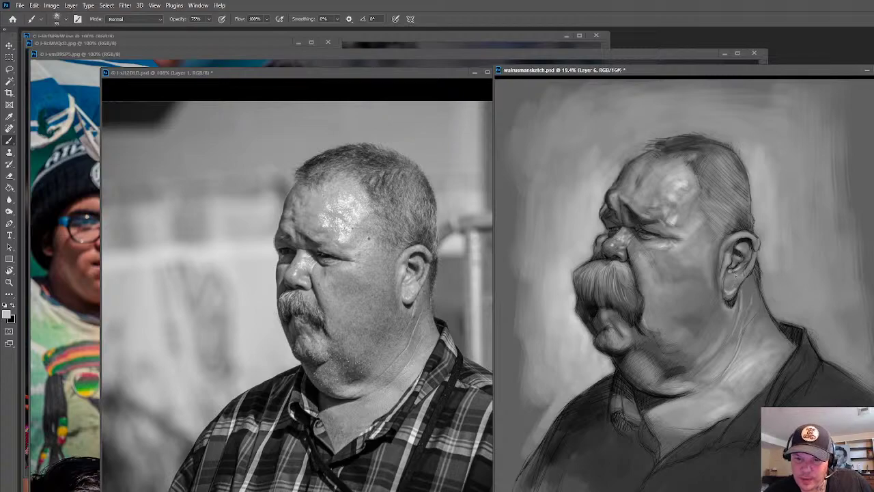
{"action": "left_click_drag", "start_coordinate": [734, 273], "coordinate": [737, 291]}
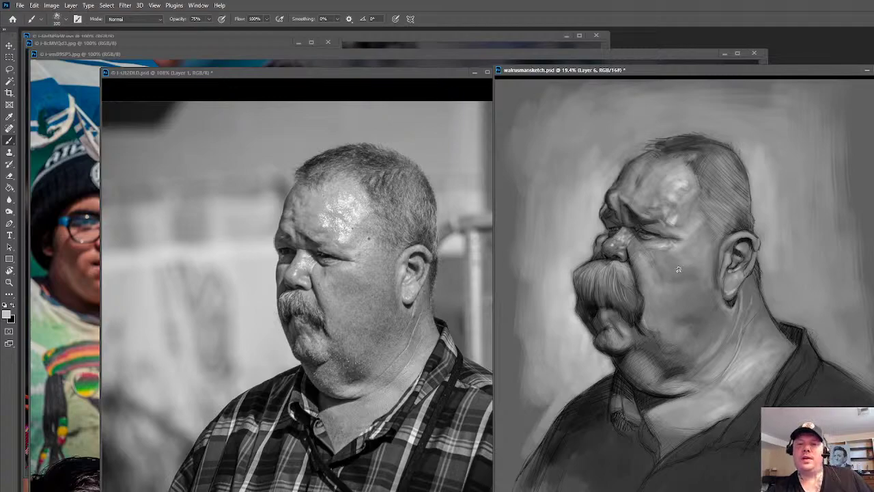
Add fine white hair strokes to the front of the mustache below the nose and sample its dark shadow tone
{"action": "left_click", "coordinate": [494, 438], "text": "alt"}
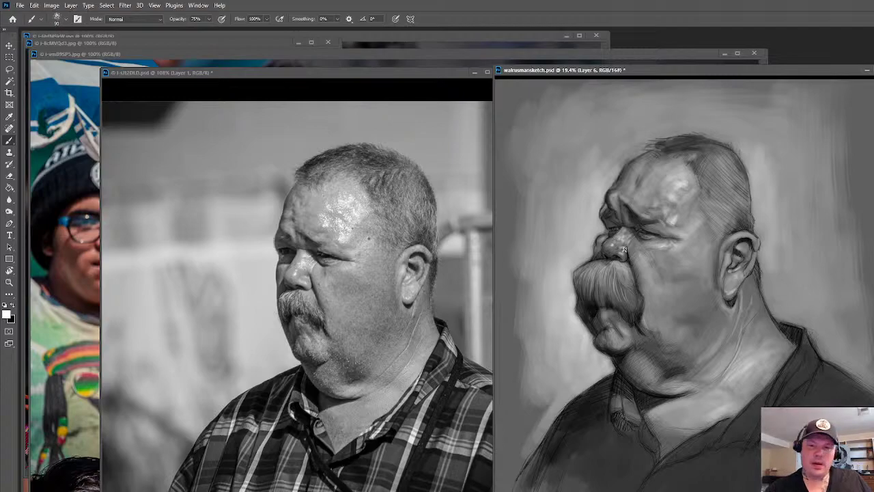
{"action": "left_click_drag", "start_coordinate": [598, 264], "coordinate": [586, 278]}
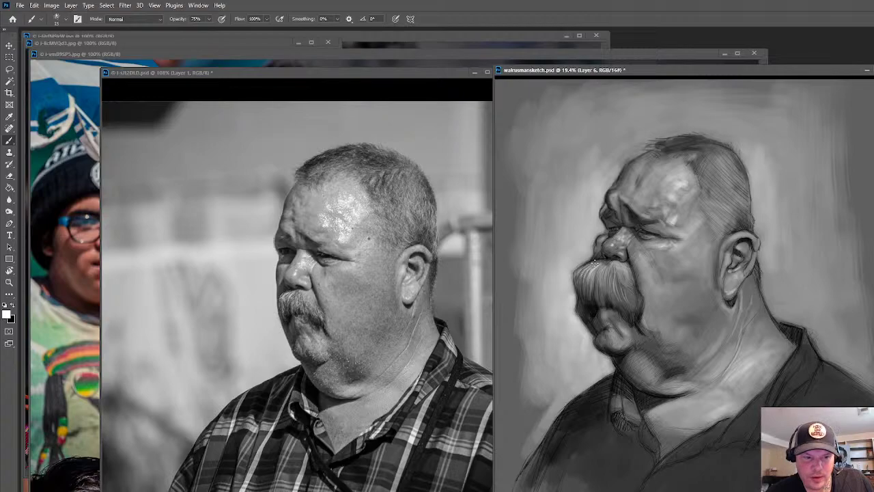
{"action": "left_click_drag", "start_coordinate": [593, 261], "coordinate": [586, 275]}
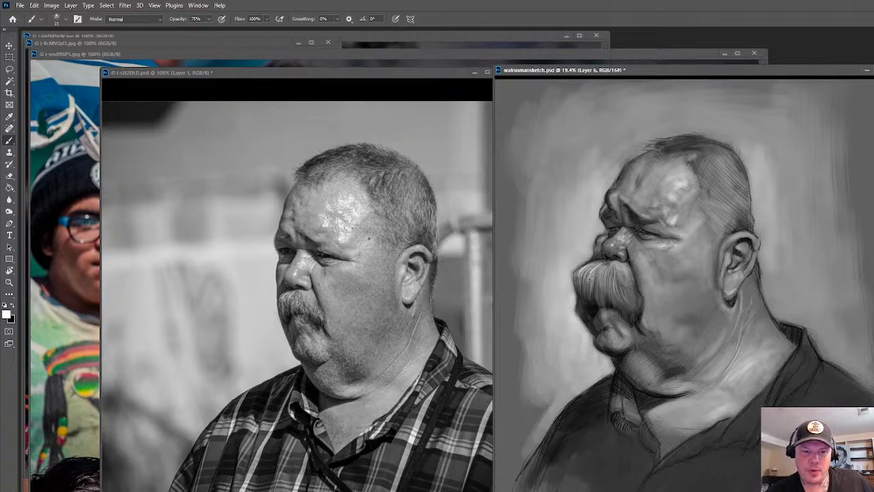
{"action": "left_click", "coordinate": [594, 295], "text": "alt"}
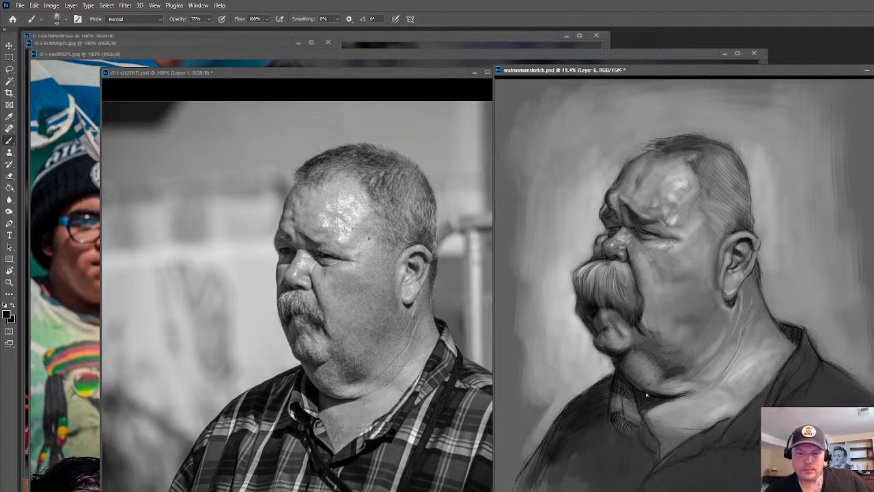
Refine the shadow under the chin beside the collar with sampled neck and shadow greys, and sample the dark beside the lower lip
{"action": "left_click", "coordinate": [661, 405], "text": "alt"}
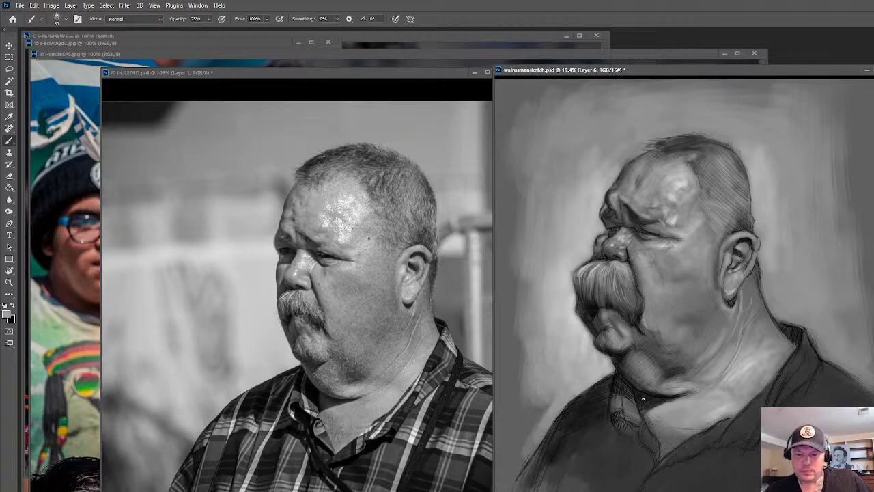
{"action": "left_click", "coordinate": [643, 405], "text": "alt"}
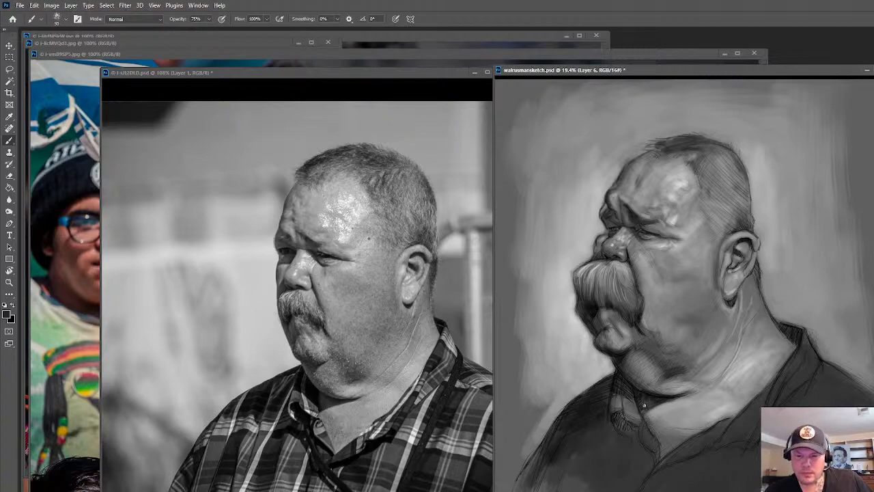
{"action": "left_click", "coordinate": [644, 402], "text": "alt"}
{"action": "left_click", "coordinate": [652, 401], "text": "alt"}
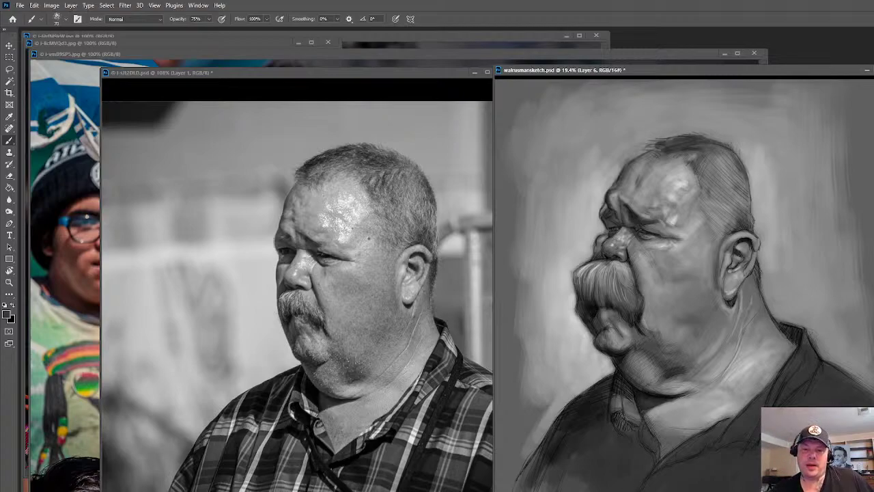
{"action": "left_click", "coordinate": [595, 323], "text": "alt"}
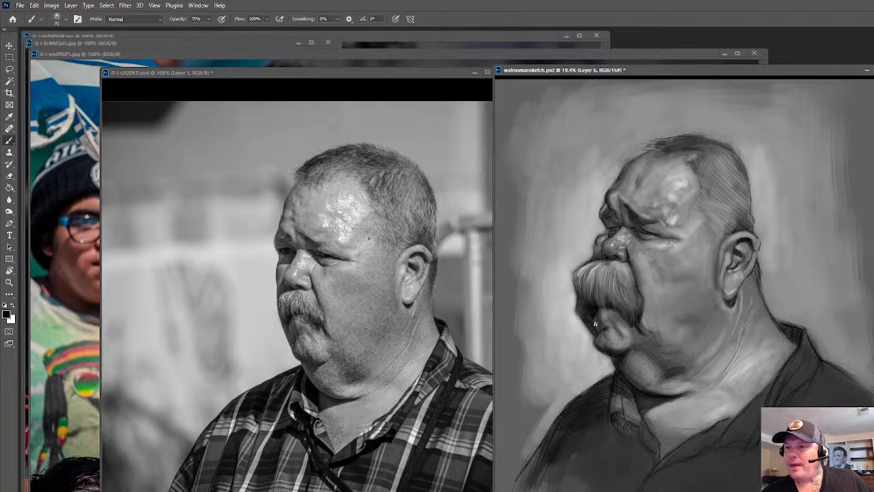
Compare the portrait before and after the recent painting changes, keeping the newer version
{"action": "key", "text": "ctrl+z"}
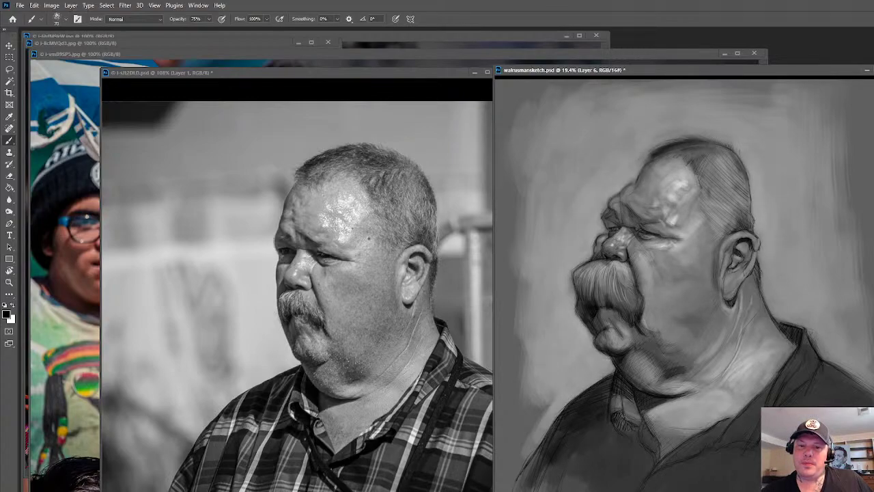
{"action": "key", "text": "ctrl+shift+z"}
{"action": "key", "text": "ctrl+z"}
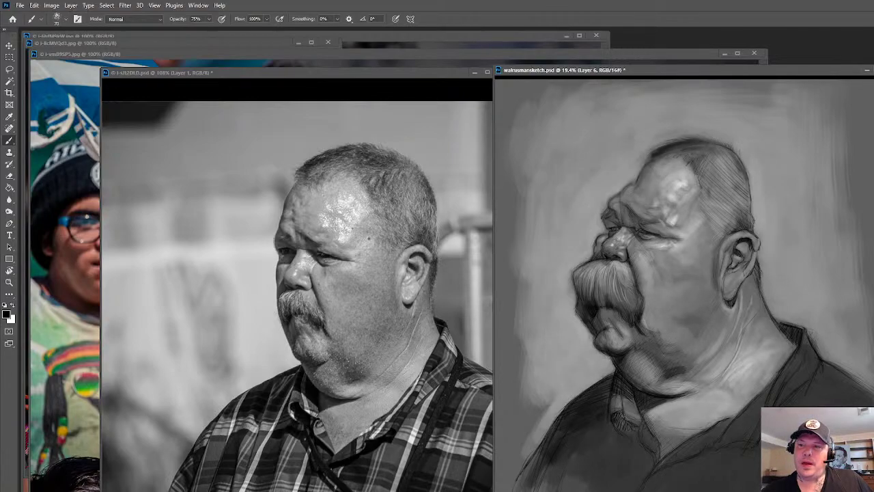
{"action": "key", "text": "ctrl+shift+z"}
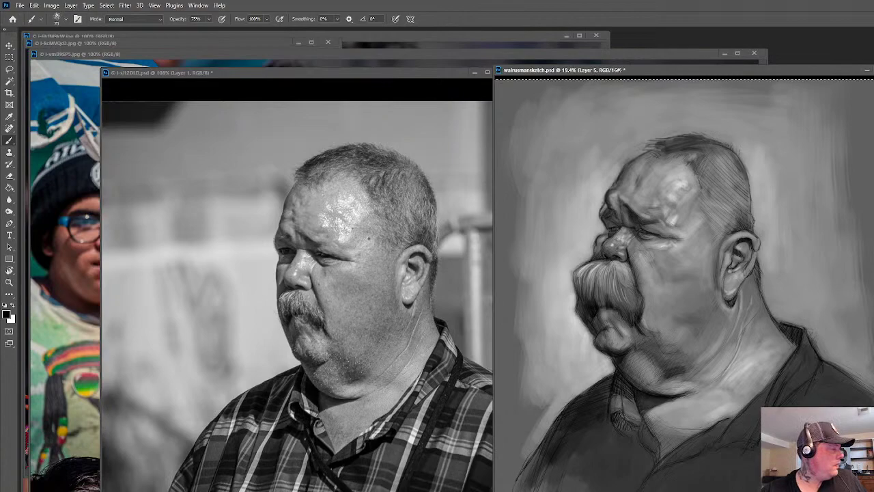
Clear the selection and merge Layer 6 down into the layer beneath it
{"action": "key", "text": "ctrl+d"}
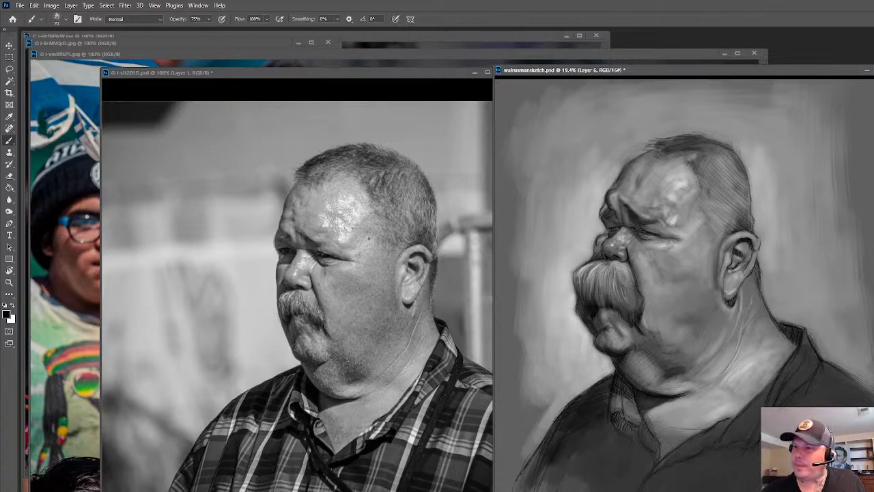
{"action": "key", "text": "ctrl+e"}
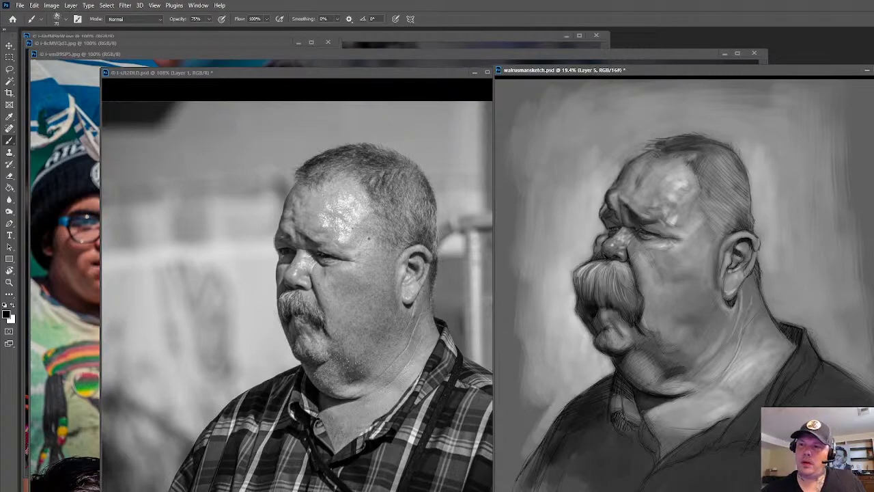
{"action": "key", "text": "ctrl+z"}
{"action": "key", "text": "ctrl+shift+z"}
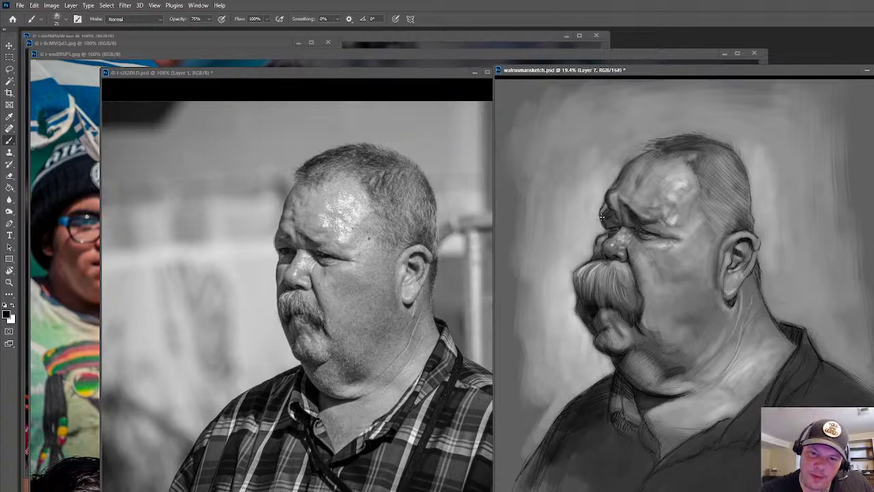
Refine the dark accents at the far eye and the forehead's front contour with sampled light and mid greys
{"action": "left_click_drag", "start_coordinate": [612, 224], "coordinate": [604, 218]}
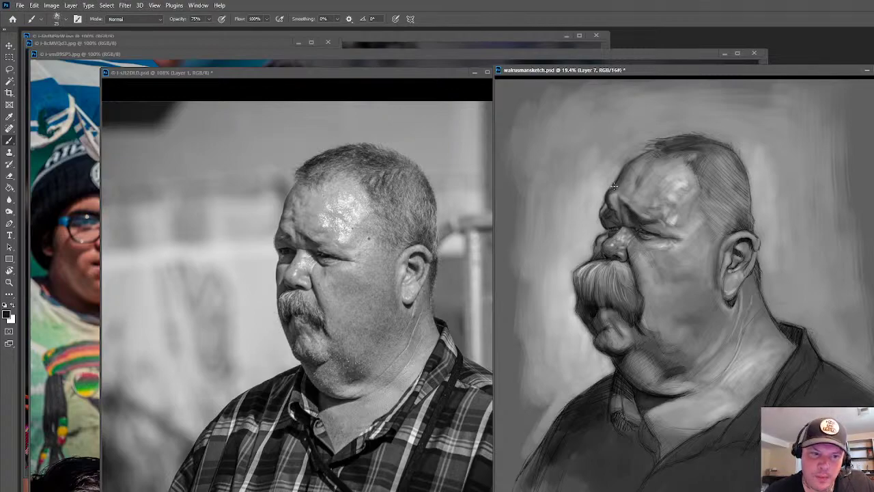
{"action": "key", "text": "ISO_Level3_Shift"}
{"action": "left_click", "coordinate": [575, 314], "text": "alt"}
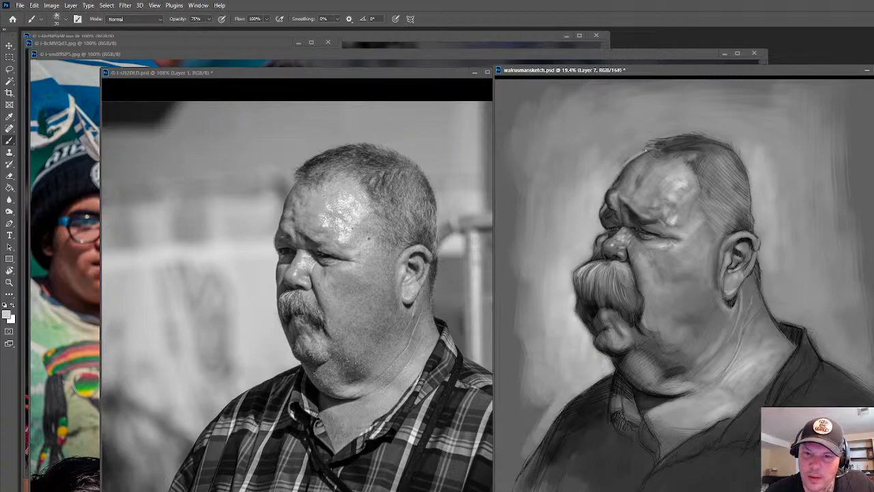
{"action": "left_click", "coordinate": [615, 164], "text": "alt"}
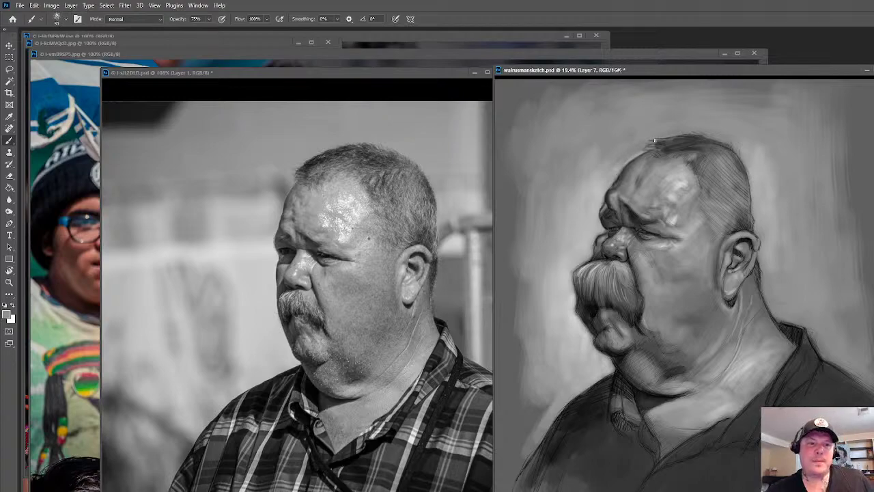
Paint bright white highlights on the shiny forehead and temple, enlarging the brush to 70
{"action": "key", "text": "d"}
{"action": "key", "text": "x"}
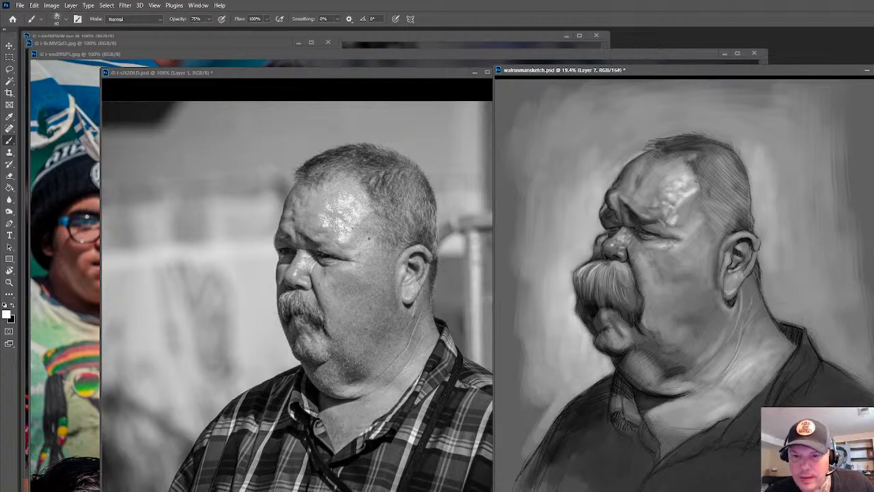
{"action": "left_click", "coordinate": [693, 193], "text": "alt"}
{"action": "left_click", "coordinate": [693, 192], "text": "alt"}
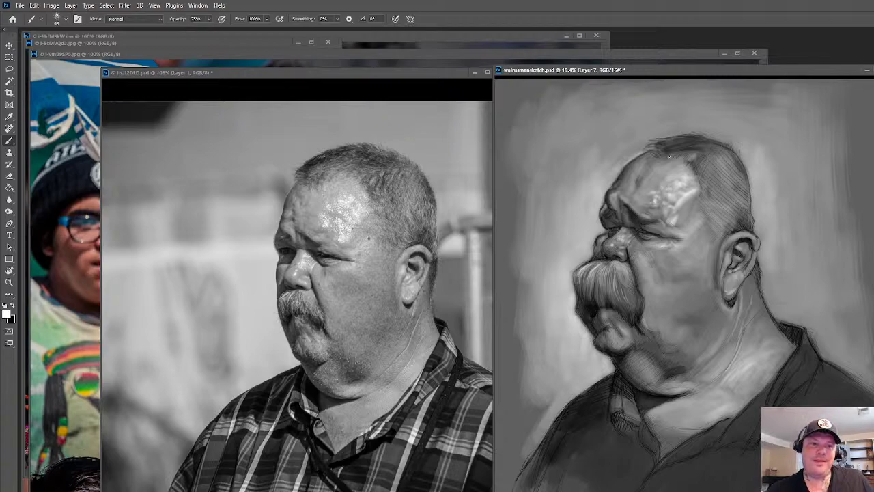
{"action": "key", "text": "]"}
{"action": "key", "text": "]"}
{"action": "key", "text": "]"}
{"action": "key", "text": "]"}
{"action": "key", "text": "]"}
{"action": "key", "text": "]"}
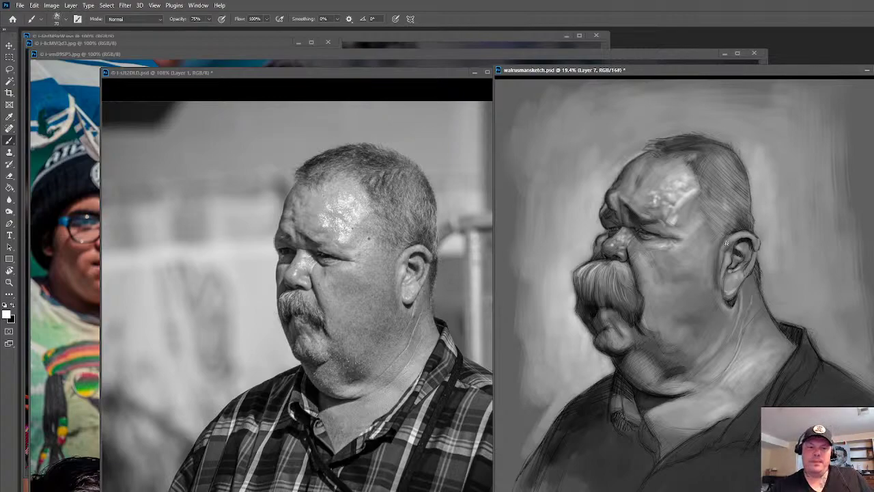
Deepen the darks under the mustache and blend the jowl and cheek beside it with sampled greys
{"action": "key", "text": "x"}
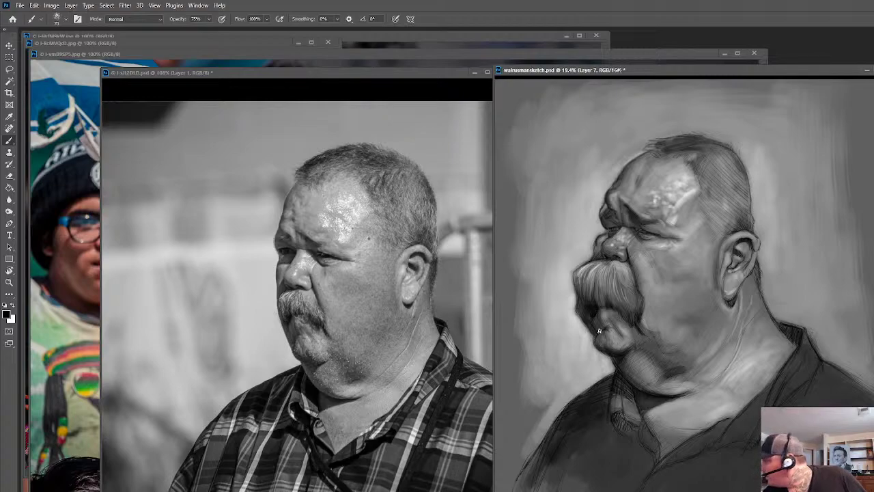
{"action": "left_click", "coordinate": [634, 371], "text": "alt"}
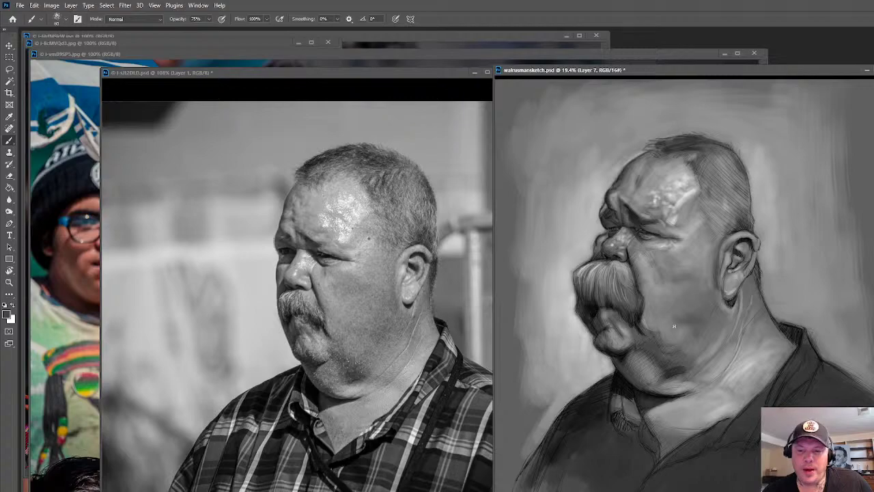
{"action": "left_click", "coordinate": [680, 244], "text": "alt"}
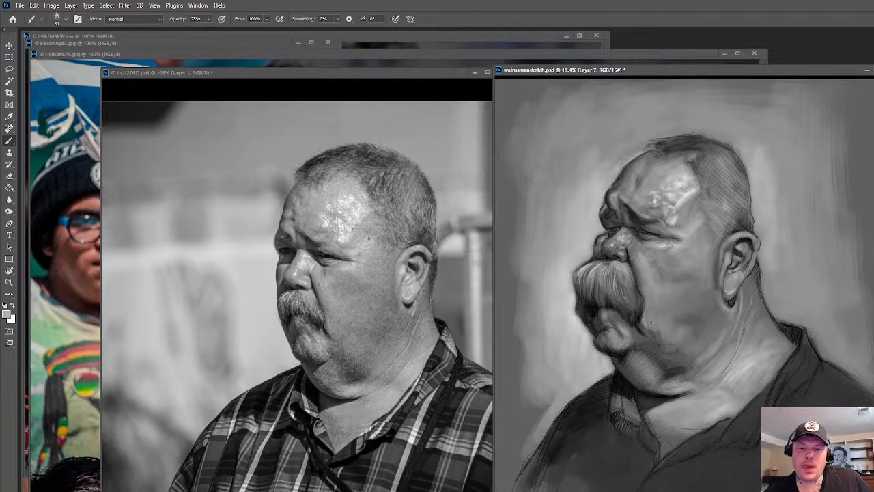
{"action": "left_click", "coordinate": [646, 321], "text": "alt"}
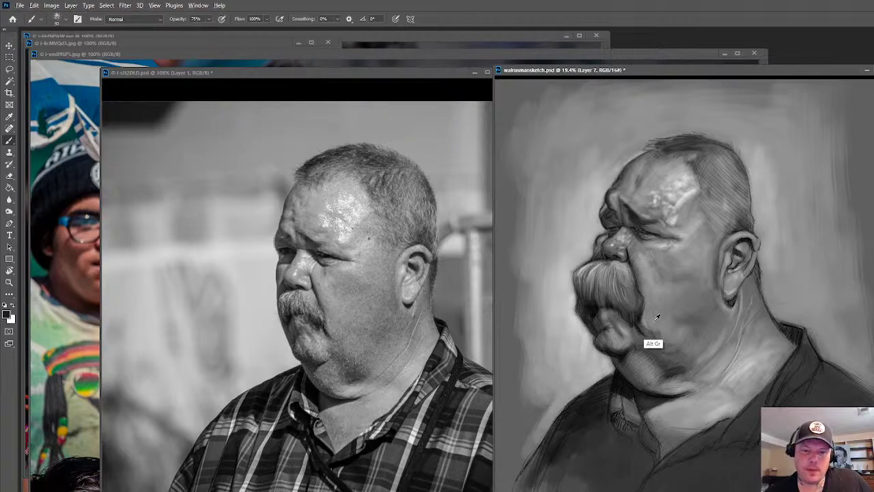
{"action": "left_click", "coordinate": [650, 313], "text": "alt"}
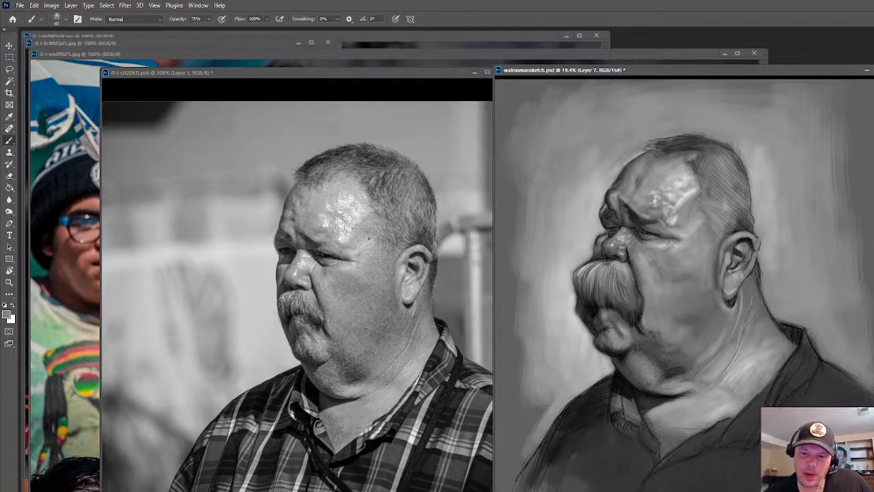
{"action": "left_click", "coordinate": [663, 319], "text": "alt"}
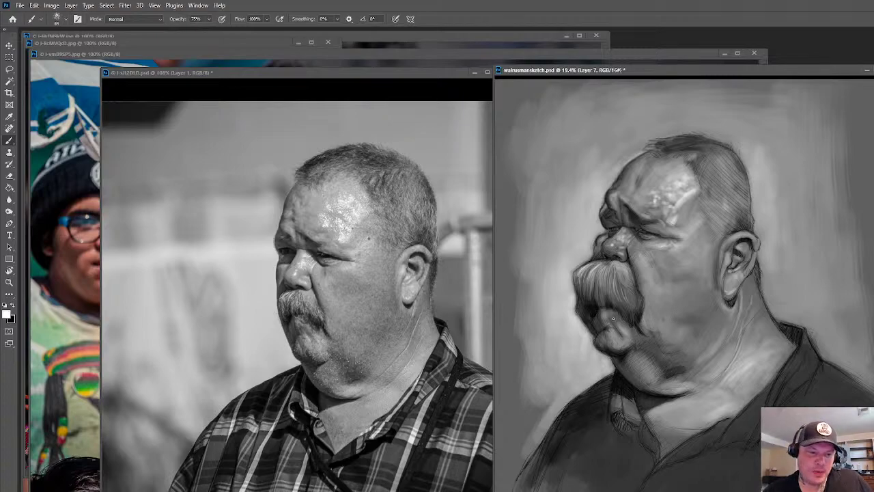
Add a white highlight to the lower lip and refine the neck inside the open collar with sampled greys
{"action": "left_click_drag", "start_coordinate": [605, 327], "coordinate": [610, 325]}
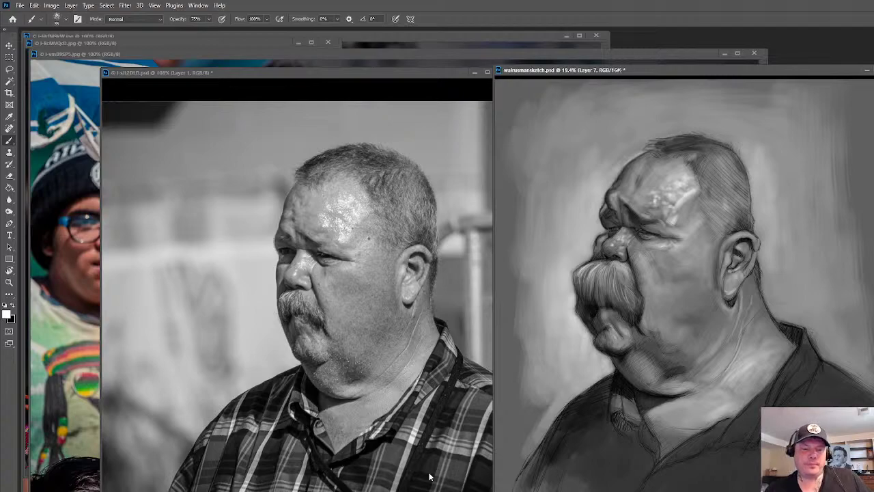
{"action": "left_click", "coordinate": [693, 423], "text": "alt"}
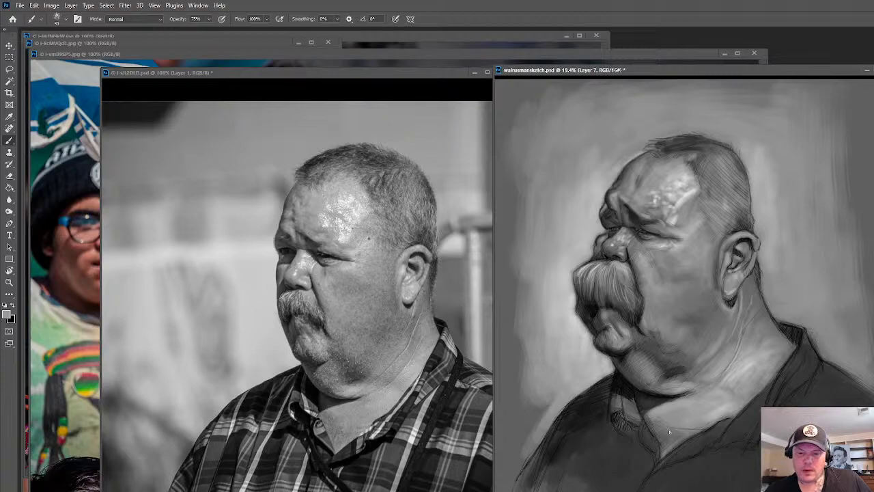
{"action": "left_click", "coordinate": [671, 419], "text": "alt"}
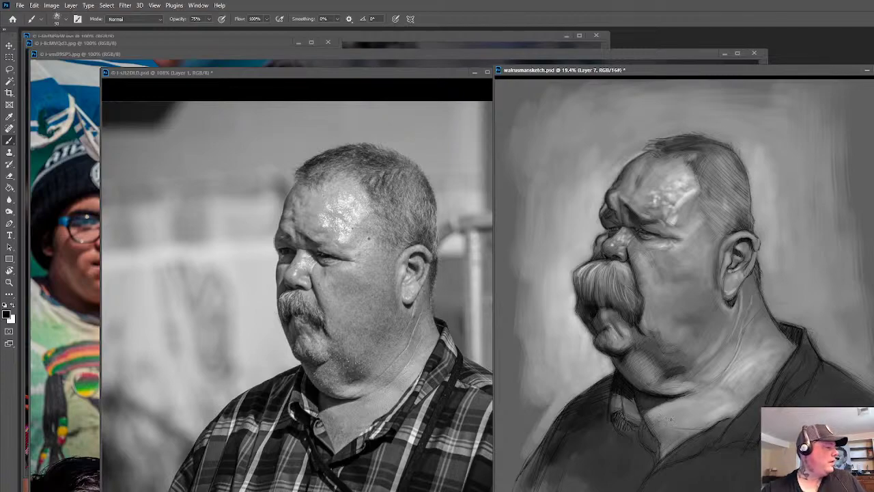
Paint black fold shadows across the shirt front below the neck opening, enlarging the brush to 100
{"action": "mouse_move", "coordinate": [660, 469]}
{"action": "left_mouse_down"}
{"action": "mouse_move", "coordinate": [663, 478]}
{"action": "mouse_move", "coordinate": [685, 462]}
{"action": "left_mouse_up"}
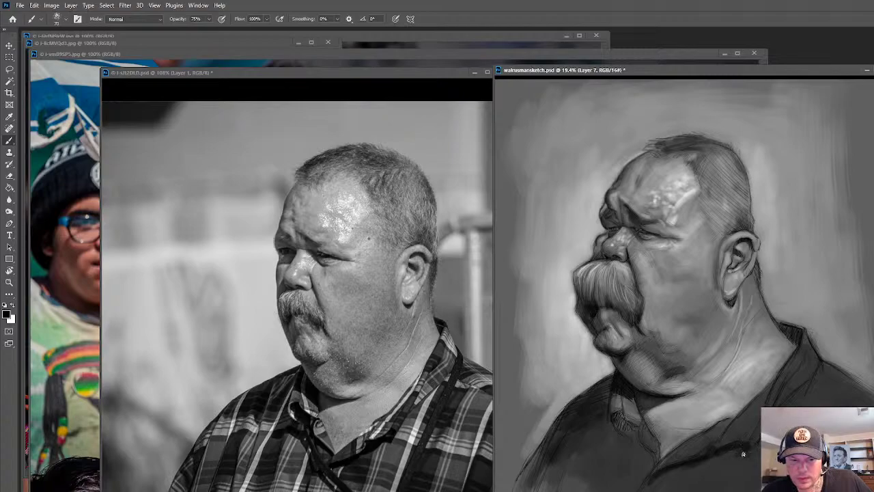
{"action": "key", "text": "bracketright"}
{"action": "key", "text": "bracketright"}
{"action": "key", "text": "bracketright"}
{"action": "key", "text": "bracketright"}
{"action": "key", "text": "bracketright"}
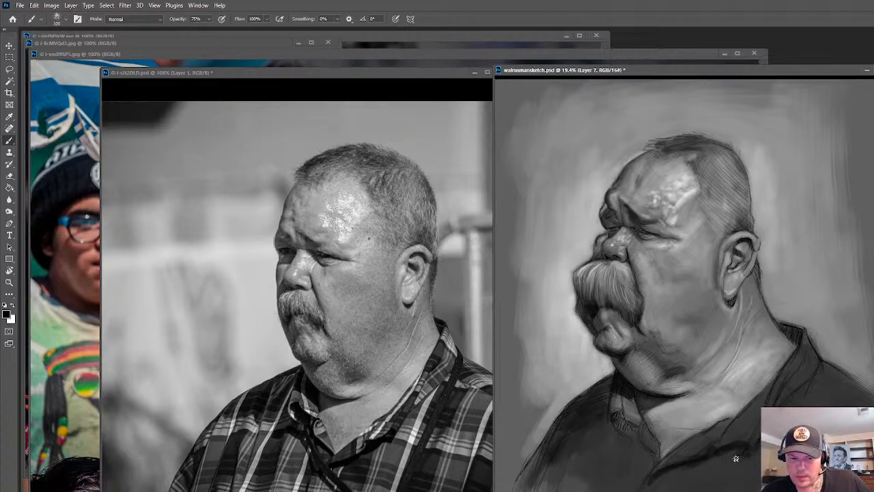
Darken the shirt collar under the chin and the adjoining shoulder with a smaller black brush
{"action": "key", "text": "bracketleft"}
{"action": "key", "text": "bracketleft"}
{"action": "key", "text": "bracketleft"}
{"action": "key", "text": "bracketleft"}
{"action": "key", "text": "bracketleft"}
{"action": "key", "text": "bracketleft"}
{"action": "key", "text": "bracketleft"}
{"action": "key", "text": "bracketleft"}
{"action": "key", "text": "bracketleft"}
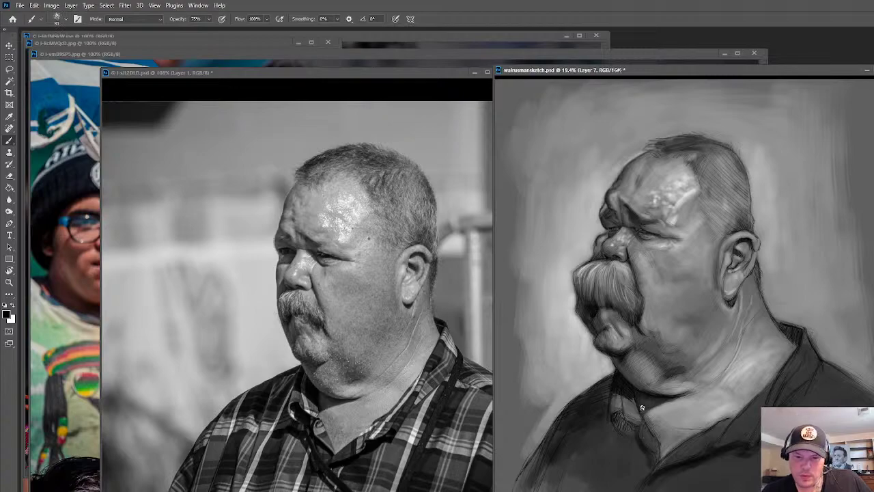
{"action": "mouse_move", "coordinate": [636, 414]}
{"action": "left_mouse_down"}
{"action": "mouse_move", "coordinate": [613, 400]}
{"action": "mouse_move", "coordinate": [606, 410]}
{"action": "mouse_move", "coordinate": [620, 417]}
{"action": "mouse_move", "coordinate": [622, 441]}
{"action": "mouse_move", "coordinate": [608, 382]}
{"action": "mouse_move", "coordinate": [578, 408]}
{"action": "left_mouse_up"}
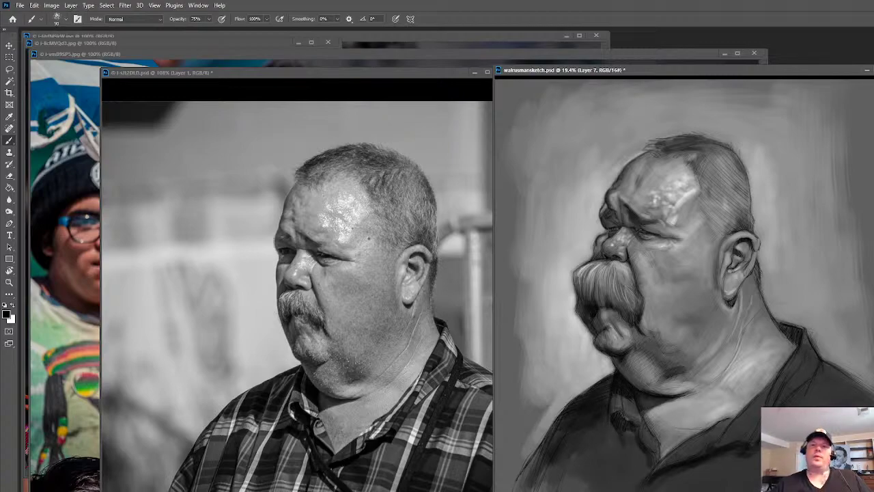
Blend the jowl and cheek around the mustache using the Mixer Brush with the Wet preset and sampled greys
{"action": "right_click", "coordinate": [8, 142]}
{"action": "left_click", "coordinate": [55, 168]}
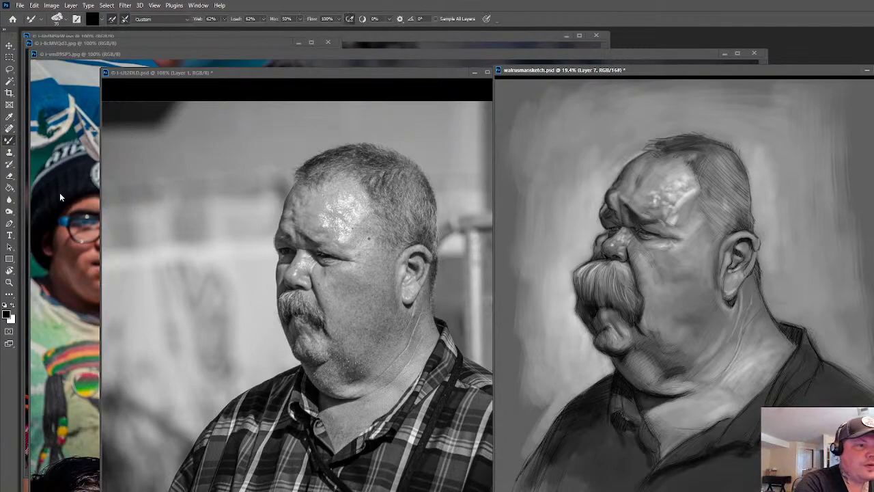
{"action": "left_click", "coordinate": [186, 18]}
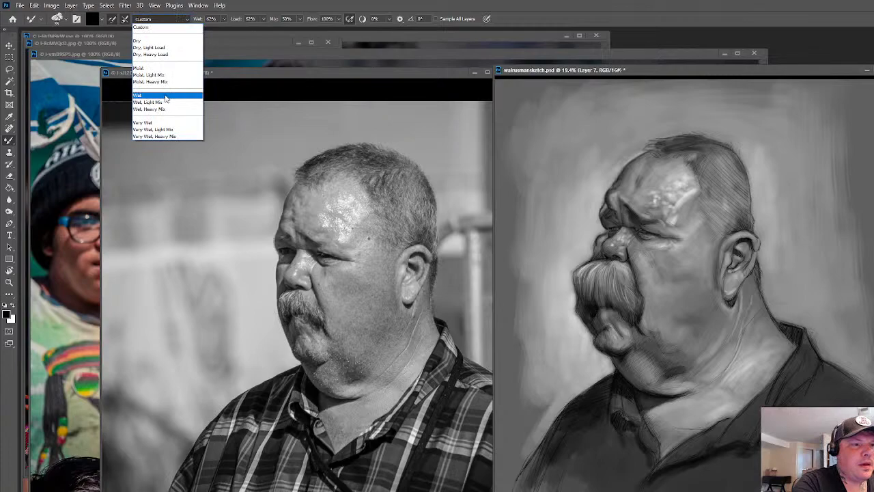
{"action": "left_click", "coordinate": [166, 98]}
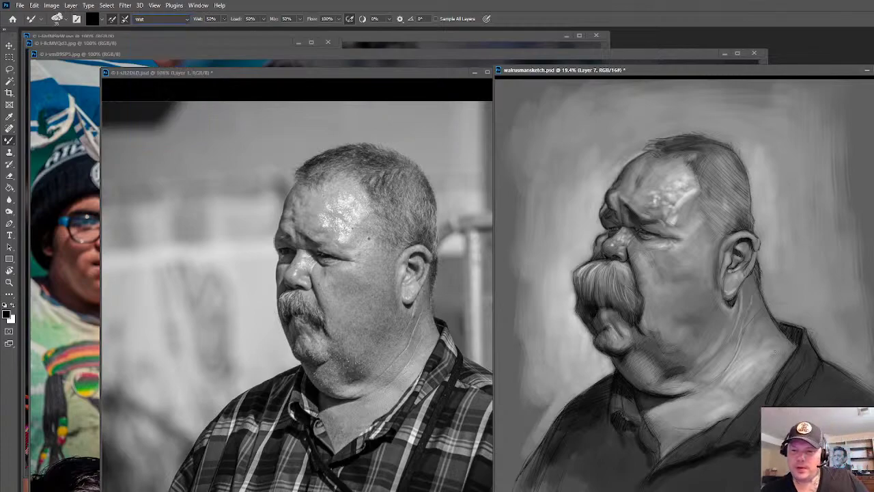
{"action": "left_click", "coordinate": [676, 341], "text": "alt"}
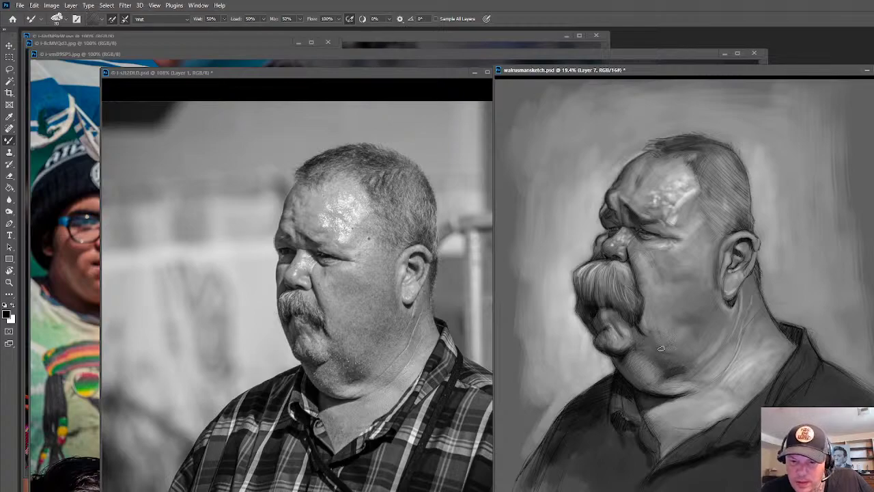
{"action": "left_click", "coordinate": [652, 322], "text": "alt"}
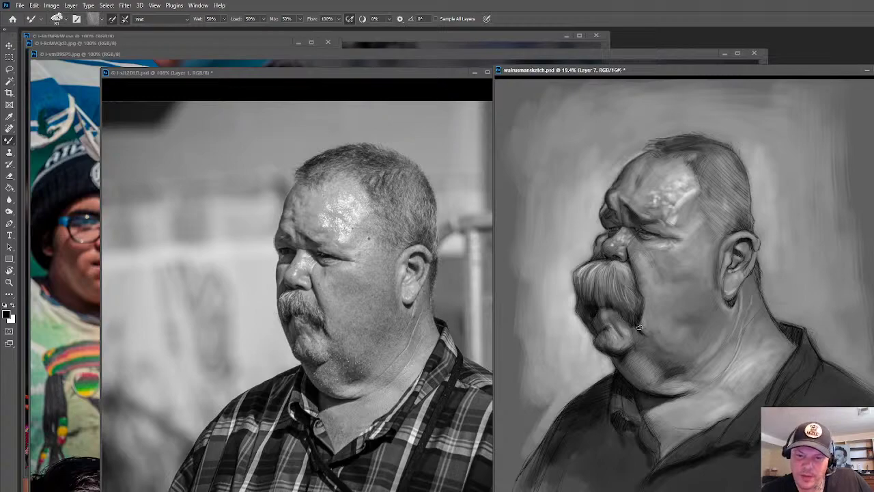
{"action": "left_click", "coordinate": [641, 328], "text": "alt"}
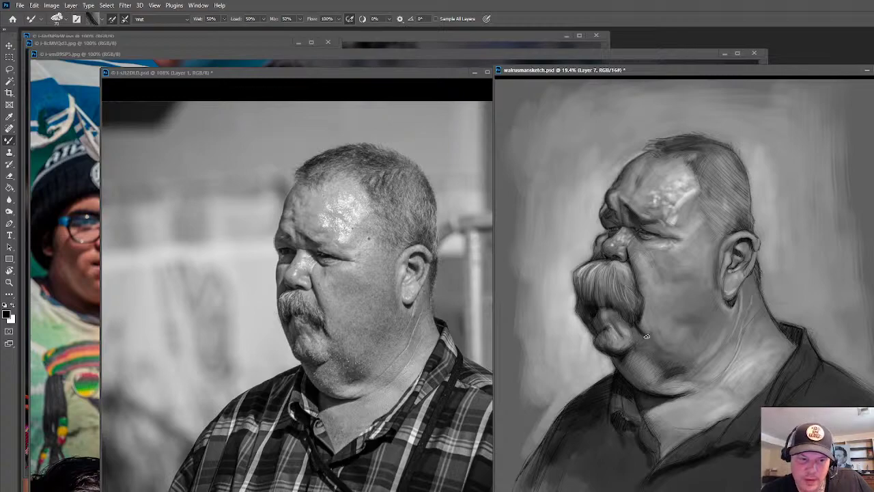
{"action": "left_click", "coordinate": [643, 311], "text": "alt"}
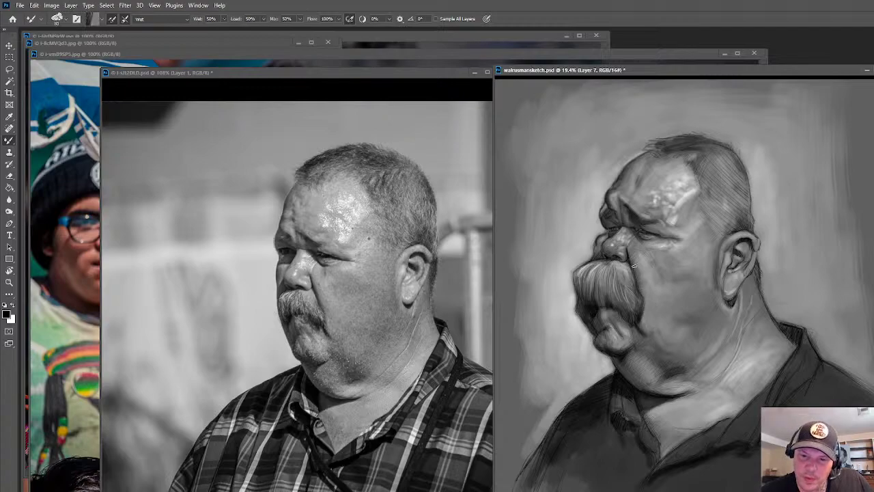
{"action": "left_click", "coordinate": [639, 269], "text": "alt"}
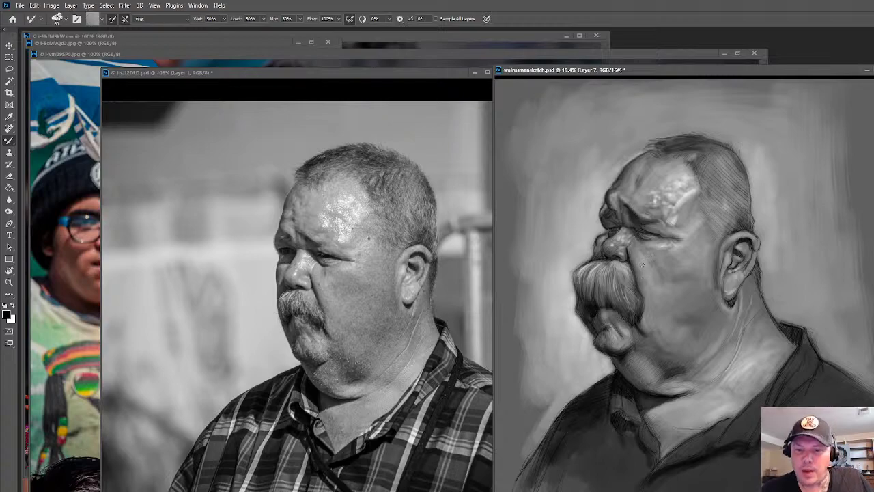
Set the Mixer Brush blending preset to Dry
{"action": "left_click", "coordinate": [146, 23]}
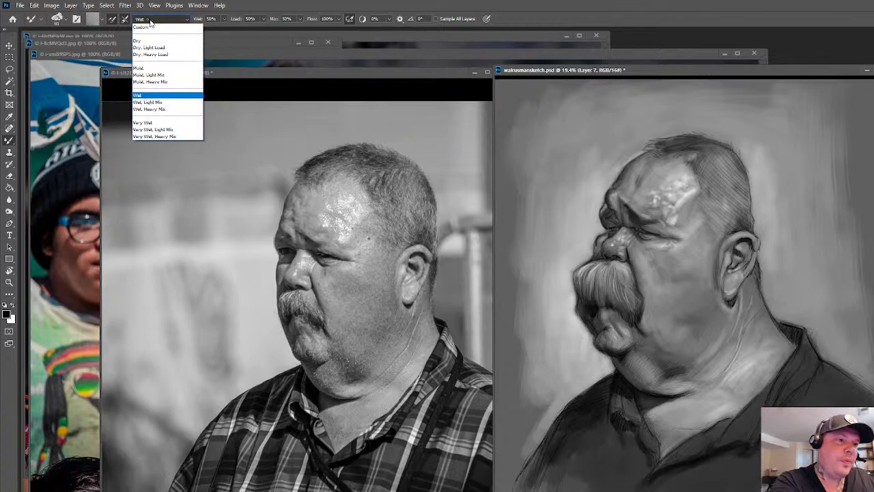
{"action": "left_click", "coordinate": [150, 38]}
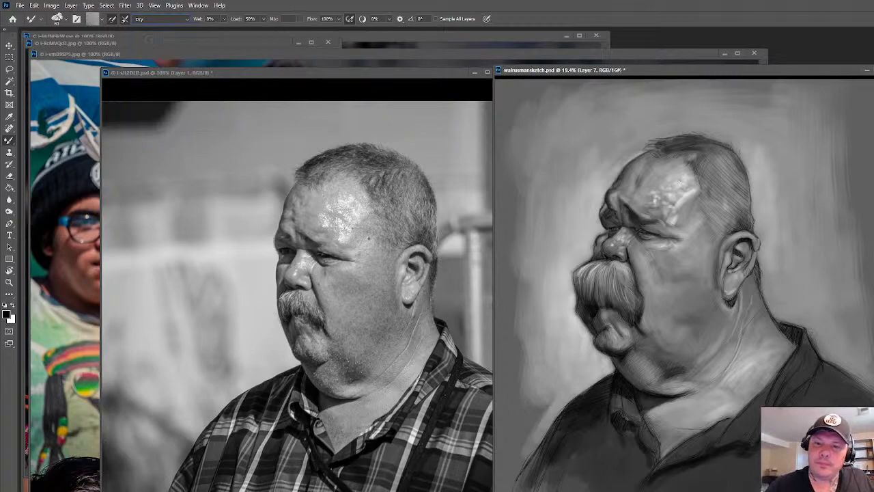
Paint a light accent on the cheek beside the nose with the sampled forehead highlight, and soften it using the Wet preset
{"action": "left_click", "coordinate": [684, 197], "text": "alt"}
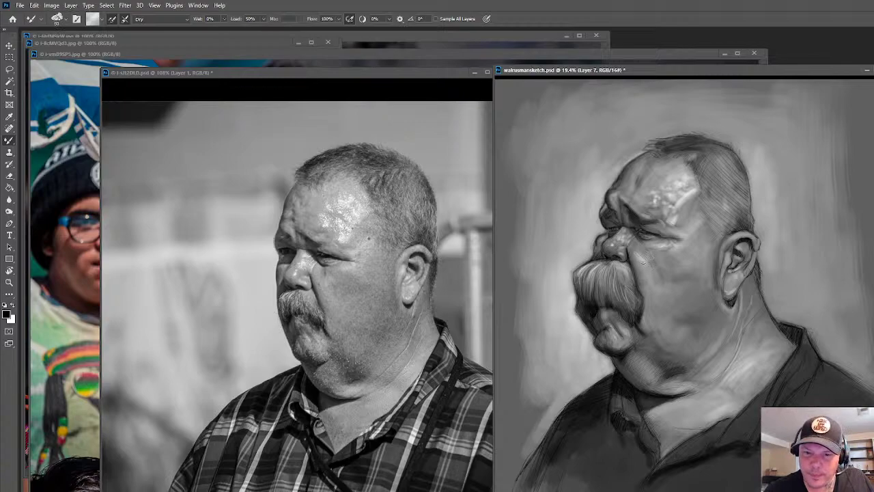
{"action": "left_click_drag", "start_coordinate": [642, 259], "coordinate": [651, 261]}
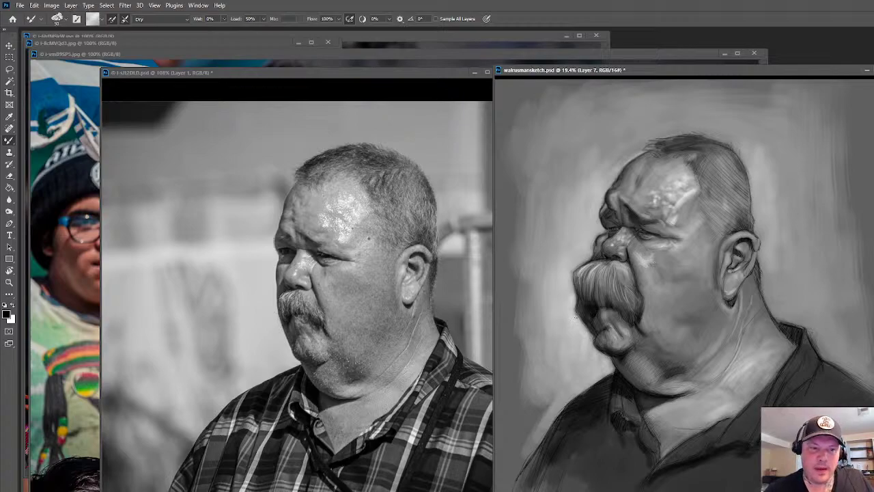
{"action": "left_click", "coordinate": [141, 19]}
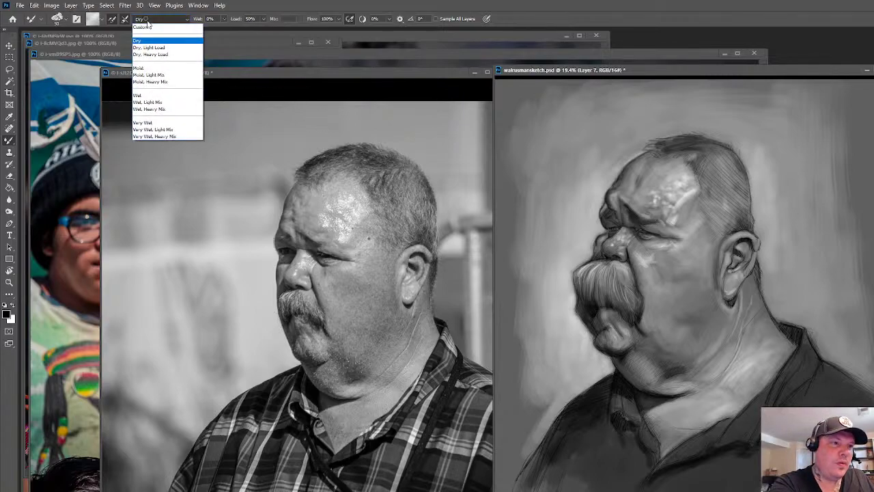
{"action": "left_click", "coordinate": [171, 102]}
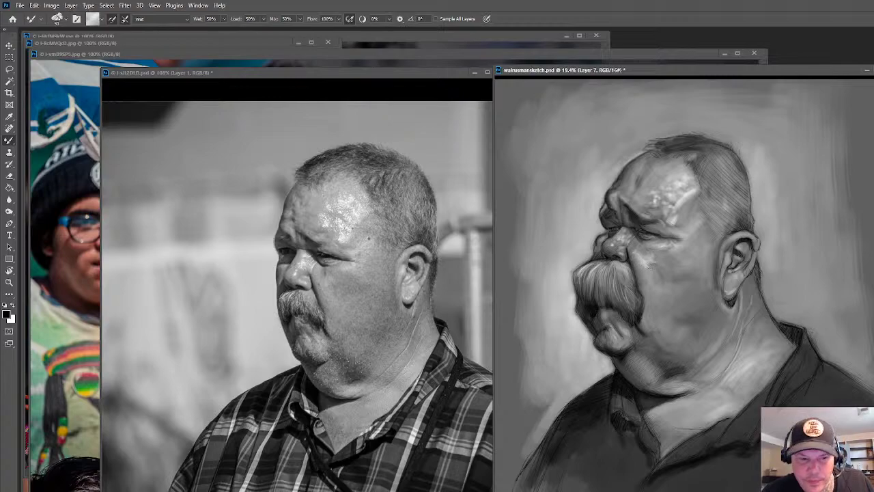
{"action": "left_click", "coordinate": [646, 272], "text": "alt"}
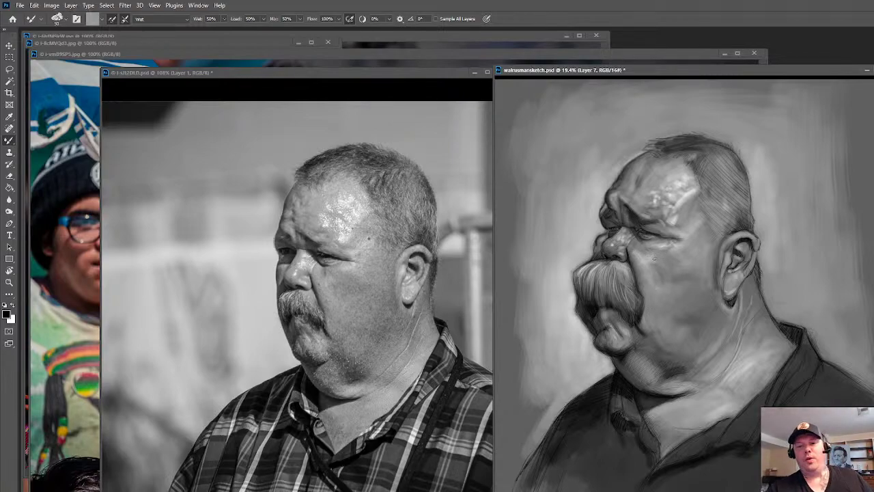
Blend the shadow under the jowl and along the jaw with sampled mid and dark greys
{"action": "mouse_move", "coordinate": [666, 370]}
{"action": "left_mouse_down"}
{"action": "mouse_move", "coordinate": [673, 399]}
{"action": "mouse_move", "coordinate": [676, 372]}
{"action": "left_mouse_up"}
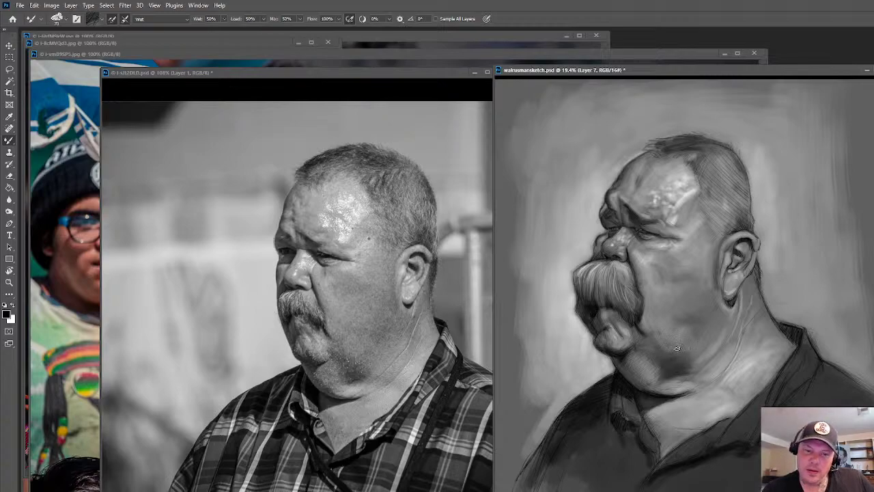
{"action": "left_click", "coordinate": [681, 345], "text": "alt"}
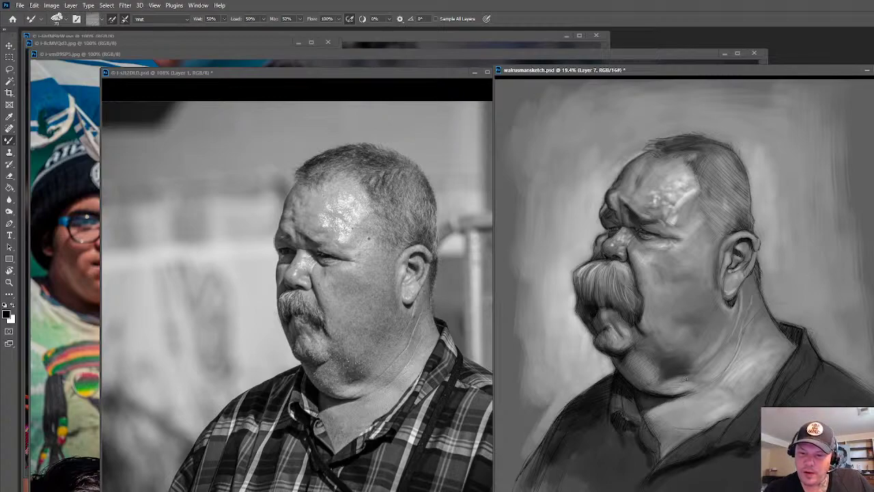
{"action": "left_click", "coordinate": [661, 377], "text": "alt"}
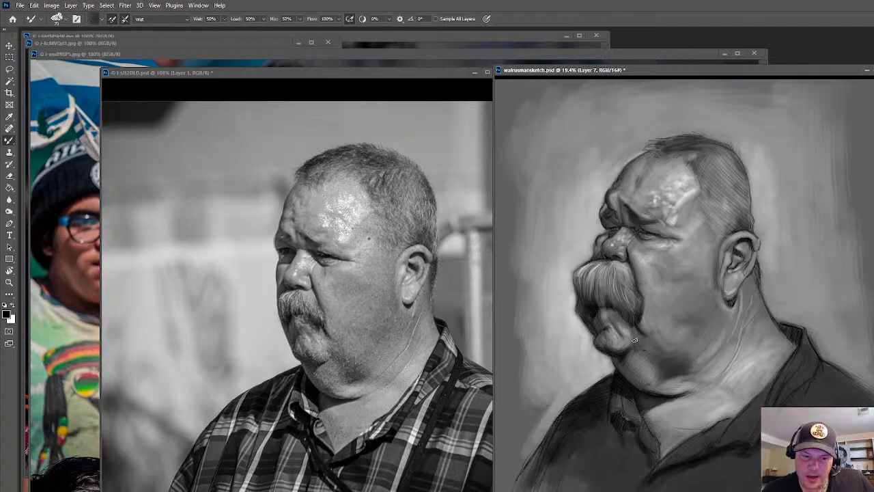
{"action": "left_click_drag", "start_coordinate": [645, 358], "coordinate": [642, 362]}
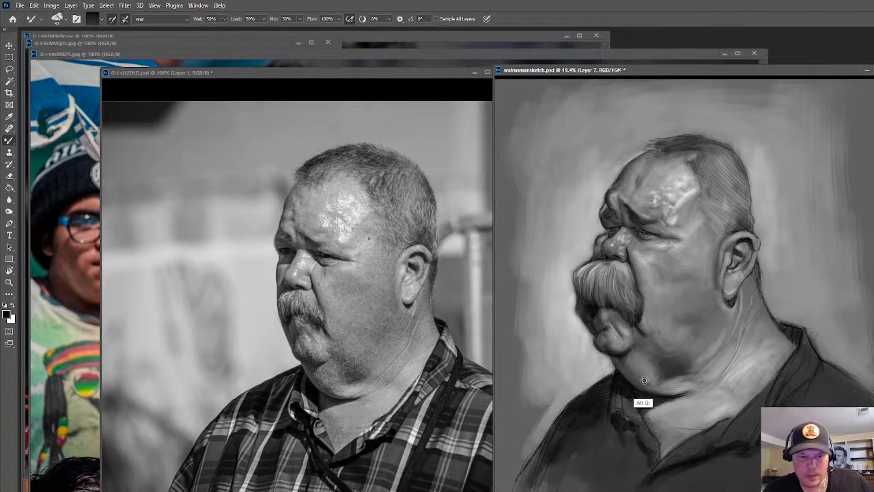
Smooth the double chin below the mustache by blending greys sampled from the neck, collar and chin
{"action": "left_click", "coordinate": [673, 390], "text": "alt"}
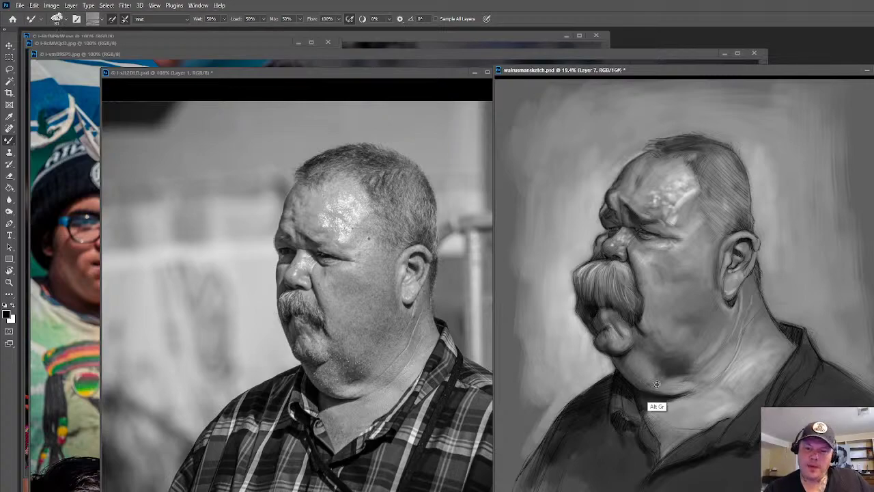
{"action": "left_click", "coordinate": [620, 377], "text": "alt"}
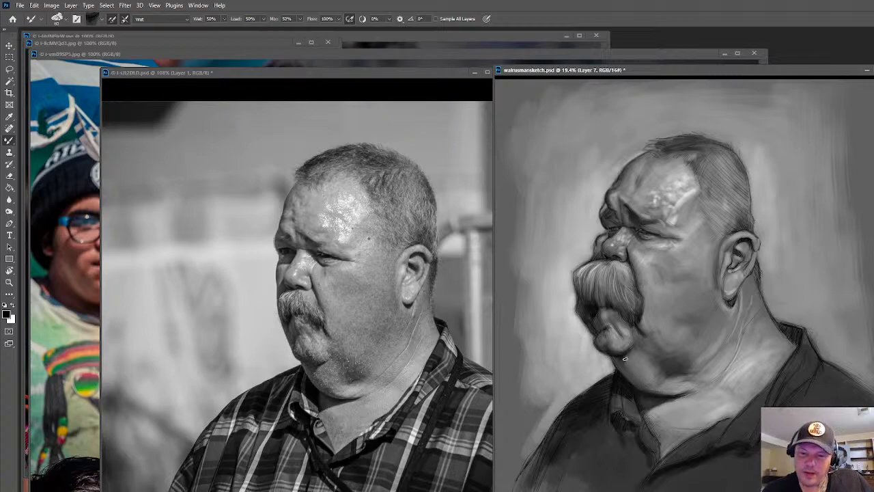
{"action": "left_click", "coordinate": [646, 362], "text": "alt"}
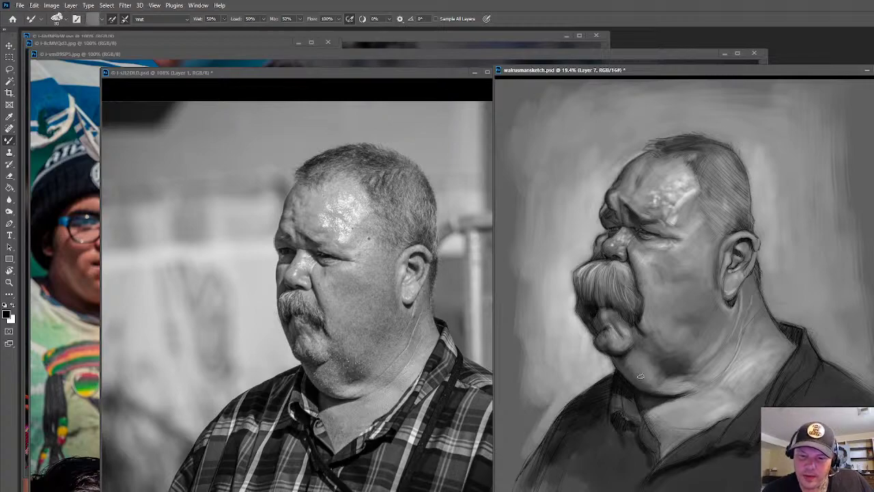
{"action": "key", "text": "alt"}
Blend the cheek in front of the ear up to the temple and the forehead highlight with greys sampled nearby
{"action": "left_click", "coordinate": [717, 253], "text": "alt"}
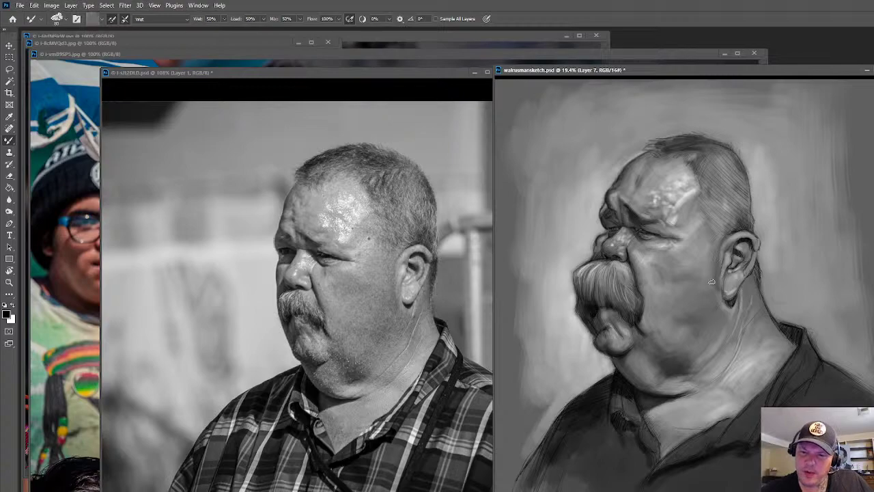
{"action": "key", "text": "alt"}
{"action": "left_click", "coordinate": [707, 238], "text": "alt"}
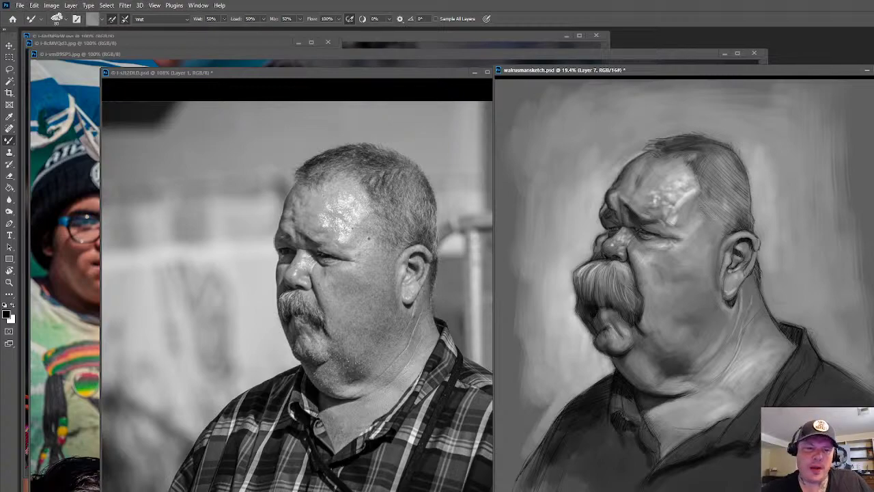
{"action": "left_click", "coordinate": [685, 244], "text": "alt"}
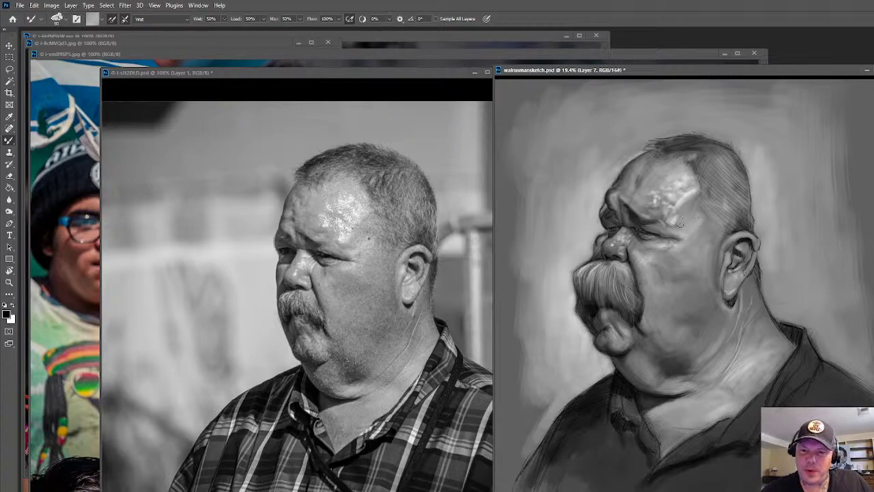
{"action": "left_click", "coordinate": [686, 197], "text": "alt"}
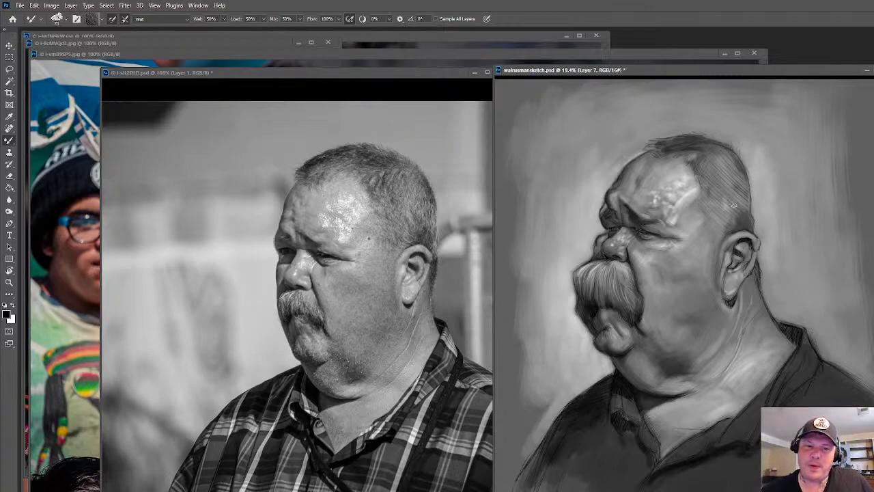
Paint light hair strokes above the ear with the Dry preset and a near-white color, toning them with sampled background grey
{"action": "left_click", "coordinate": [162, 18]}
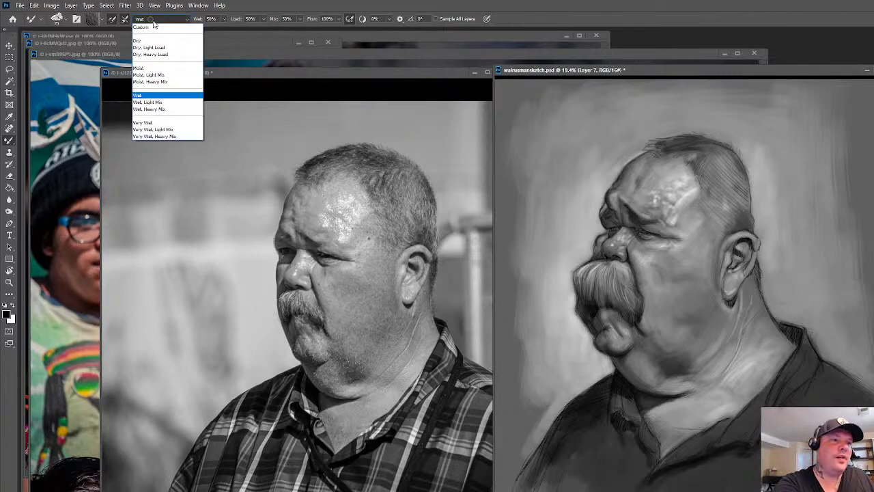
{"action": "left_click", "coordinate": [157, 31]}
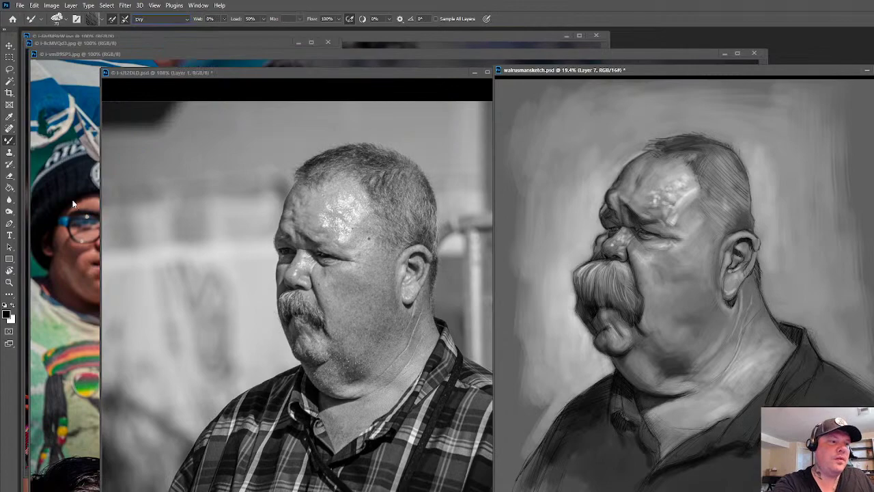
{"action": "left_click", "coordinate": [94, 20]}
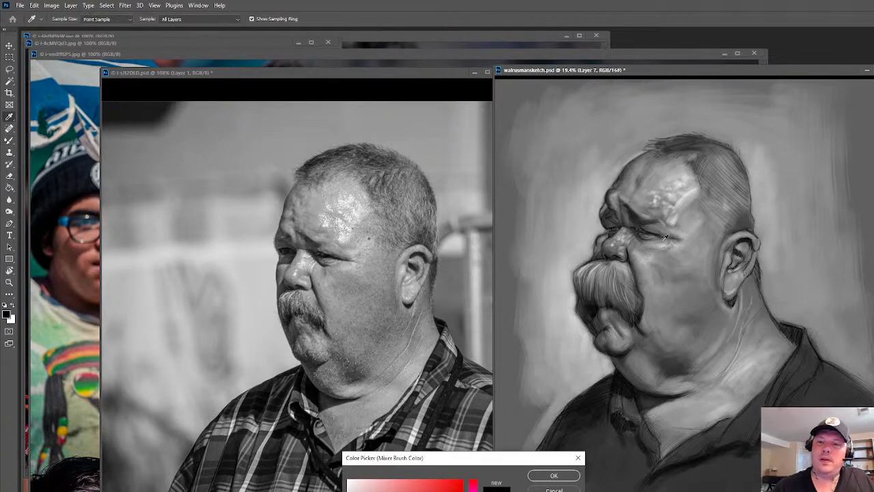
{"action": "left_click", "coordinate": [546, 478]}
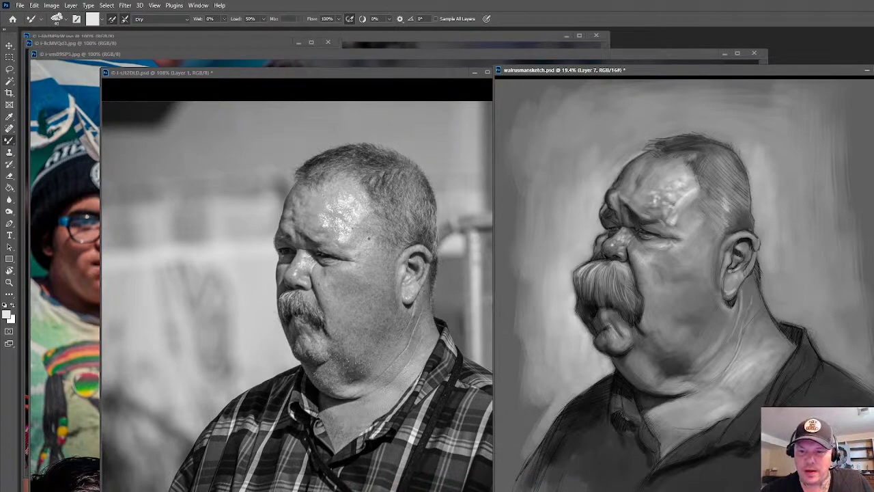
{"action": "mouse_move", "coordinate": [730, 215]}
{"action": "left_mouse_down"}
{"action": "mouse_move", "coordinate": [747, 197]}
{"action": "mouse_move", "coordinate": [736, 205]}
{"action": "mouse_move", "coordinate": [743, 209]}
{"action": "mouse_move", "coordinate": [739, 197]}
{"action": "left_mouse_up"}
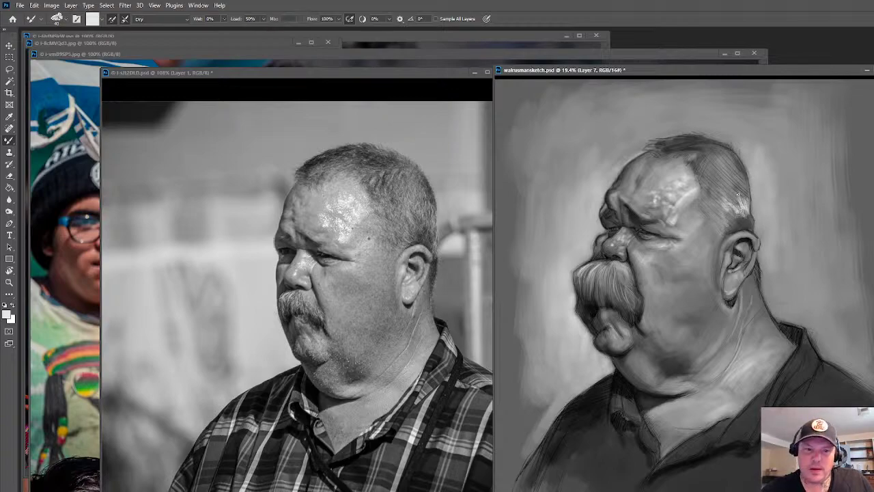
{"action": "left_click", "coordinate": [786, 160], "text": "alt"}
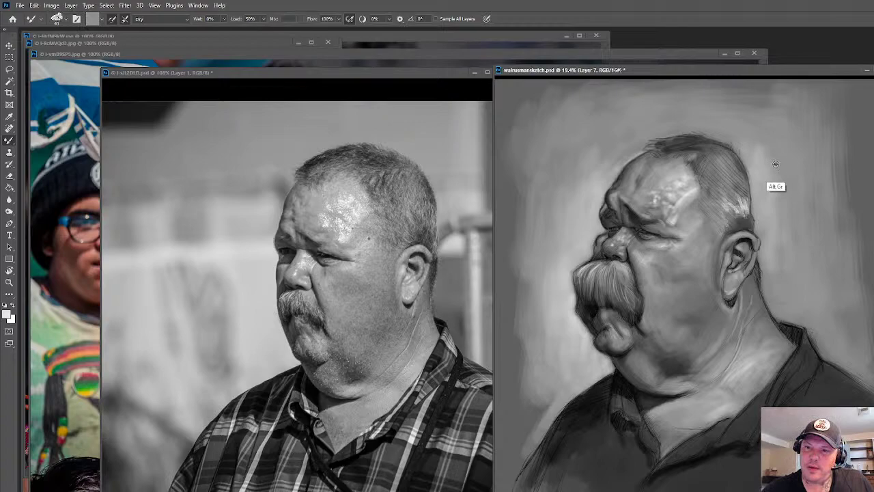
{"action": "left_click_drag", "start_coordinate": [738, 197], "coordinate": [745, 212]}
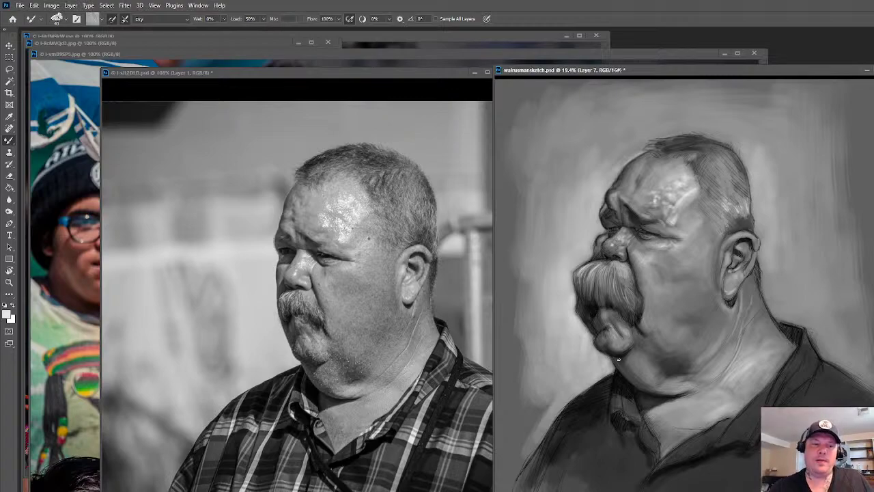
Paint bright highlights on the neck along the shirt collar edge, using sampled forehead, neck and shirt tones
{"action": "left_click", "coordinate": [605, 306], "text": "alt"}
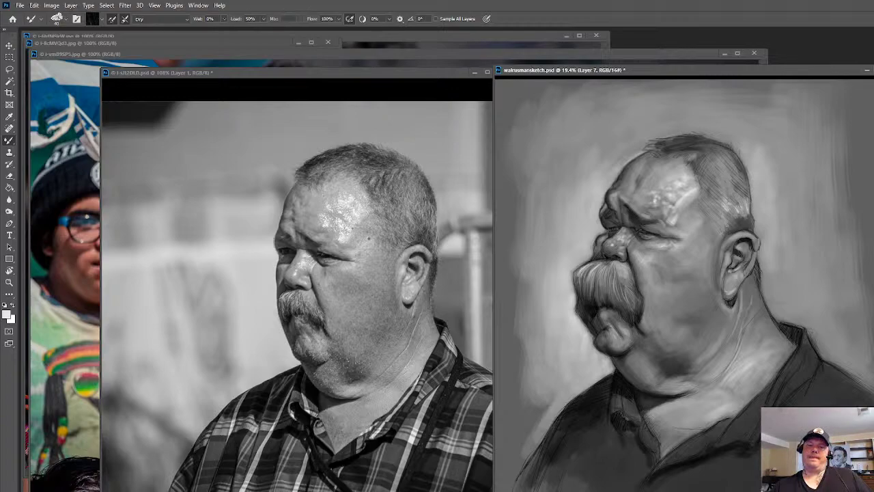
{"action": "left_click", "coordinate": [684, 205], "text": "alt"}
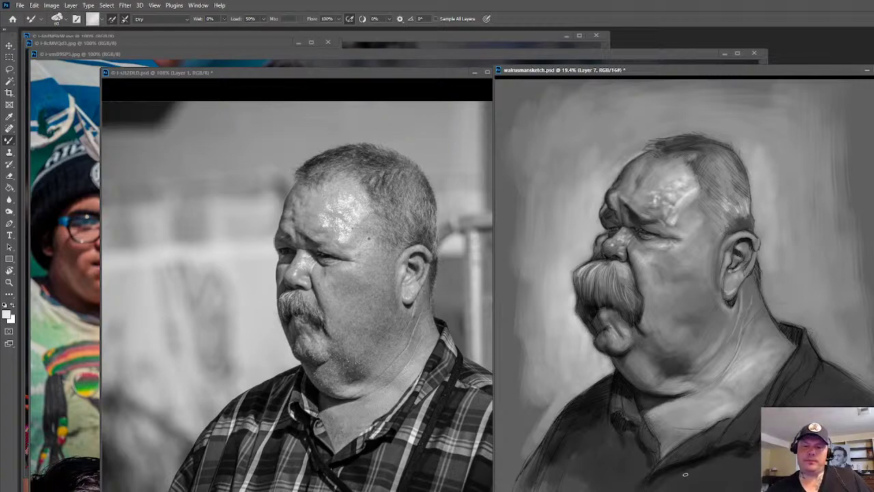
{"action": "key", "text": "alt"}
{"action": "left_click", "coordinate": [757, 377], "text": "alt"}
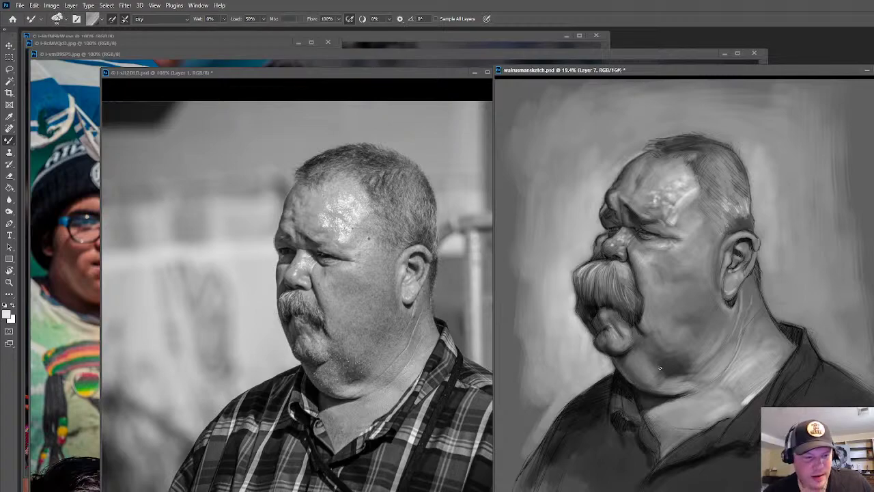
{"action": "left_click", "coordinate": [624, 389], "text": "alt"}
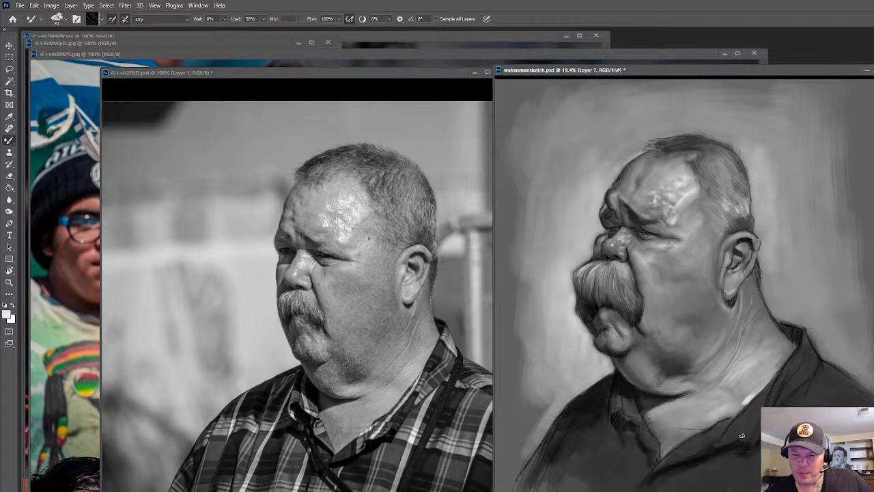
{"action": "left_click", "coordinate": [730, 418], "text": "alt"}
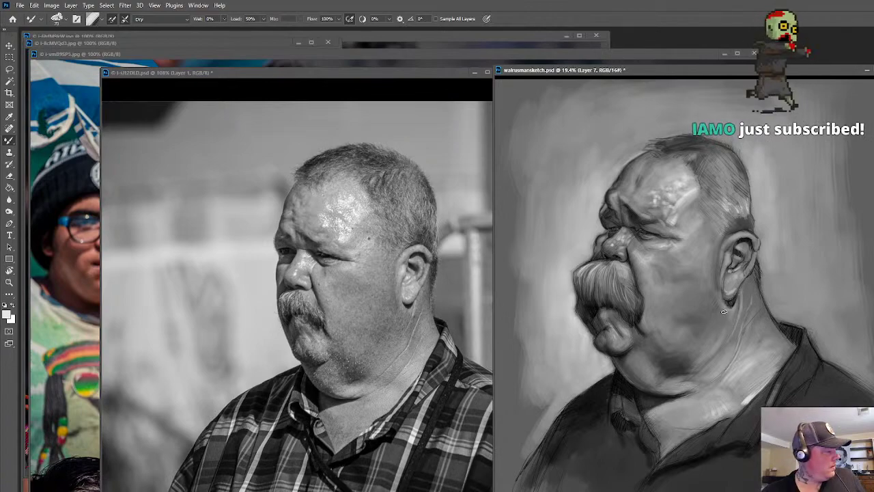
Stroke dark and sampled grey tones into the jowl shadow, and touch up the mustache with a smaller brush
{"action": "key", "text": "x"}
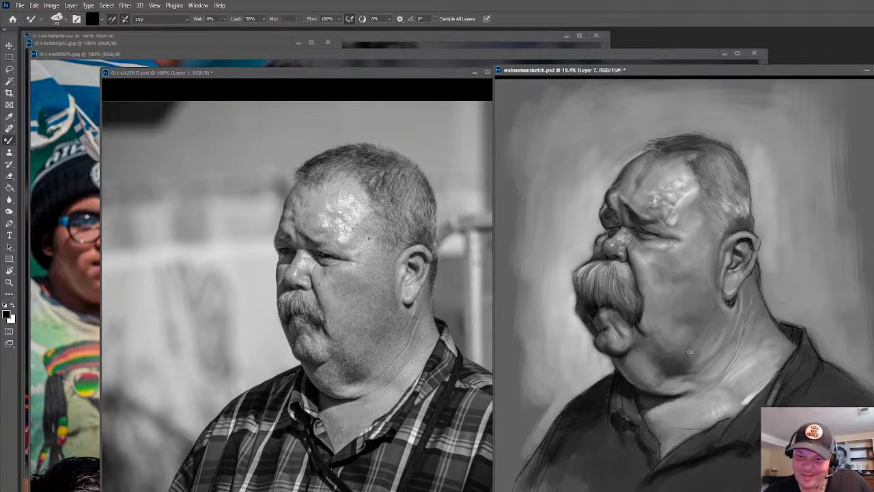
{"action": "left_click", "coordinate": [694, 345], "text": "alt"}
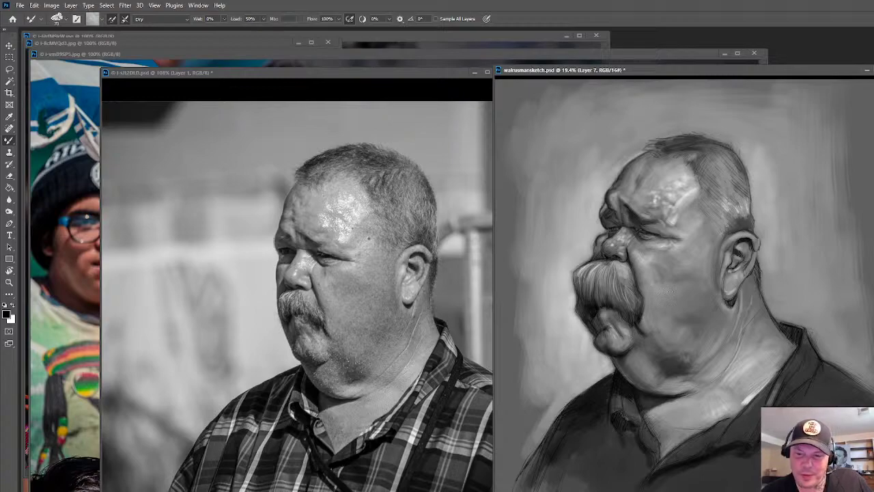
{"action": "left_click", "coordinate": [619, 268], "text": "alt"}
{"action": "key", "text": "["}
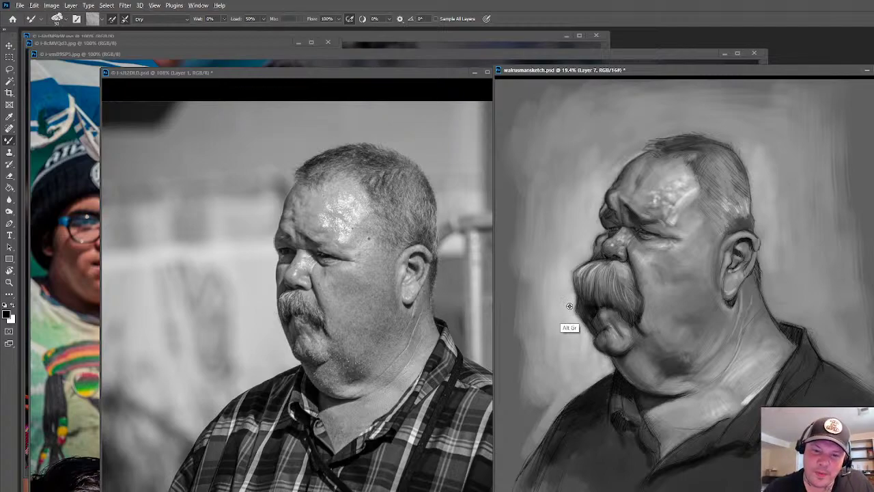
{"action": "left_click", "coordinate": [575, 351], "text": "alt"}
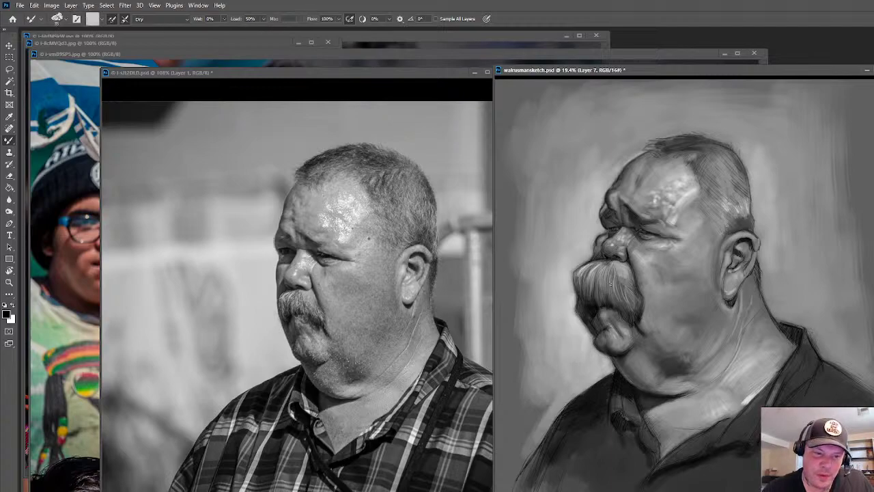
Soften the neck highlight beside the collar and the jowl shadow with the Wet preset and sampled greys
{"action": "left_click", "coordinate": [159, 19]}
{"action": "left_click", "coordinate": [157, 97]}
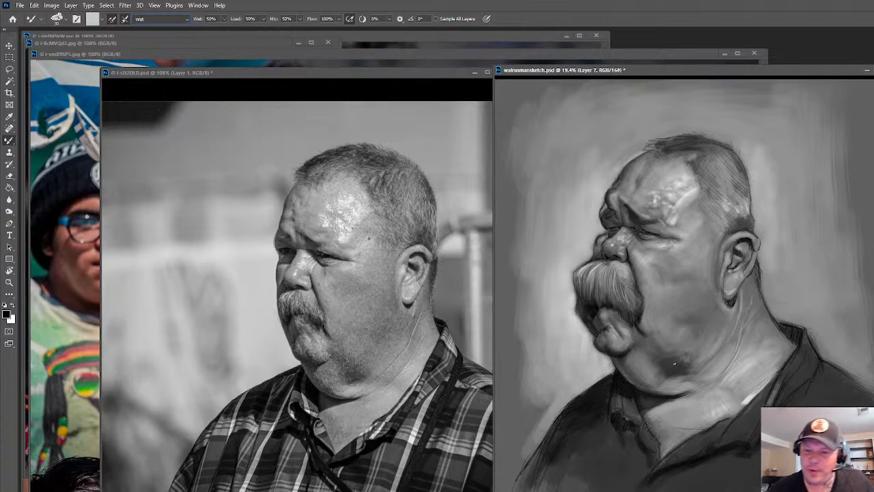
{"action": "left_click", "coordinate": [750, 396], "text": "alt"}
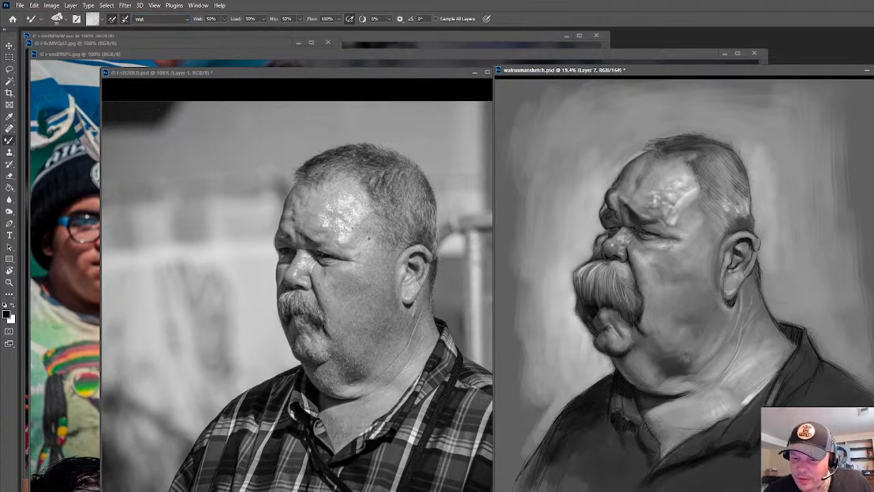
{"action": "mouse_move", "coordinate": [754, 394]}
{"action": "left_mouse_down"}
{"action": "mouse_move", "coordinate": [762, 374]}
{"action": "mouse_move", "coordinate": [742, 403]}
{"action": "left_mouse_up"}
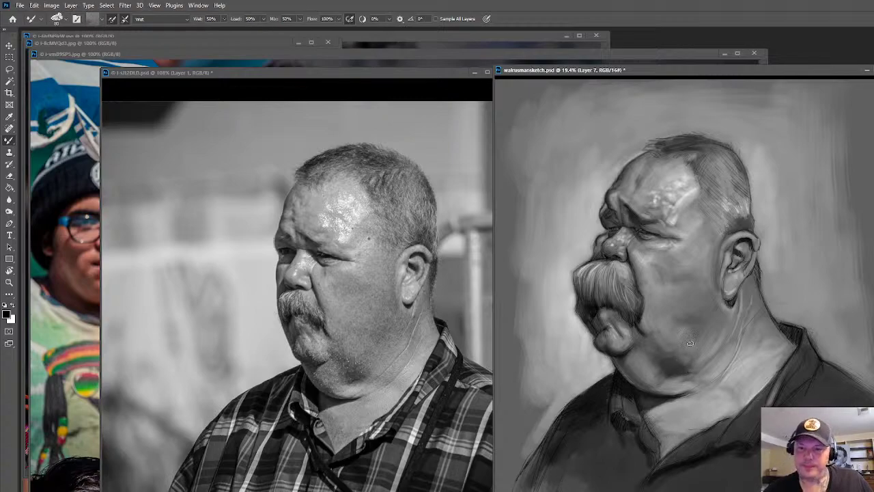
Blend the earlobe shadow, the grey hair at the back of the head and the nose-mustache area with sampled tones and a resized Wet brush
{"action": "left_click", "coordinate": [733, 303], "text": "alt"}
{"action": "key", "text": "["}
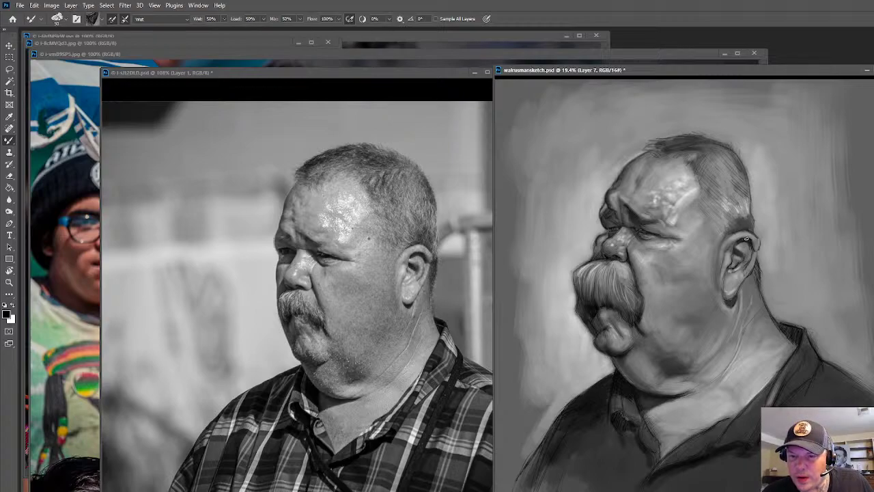
{"action": "key", "text": "ISO_Level3_Shift"}
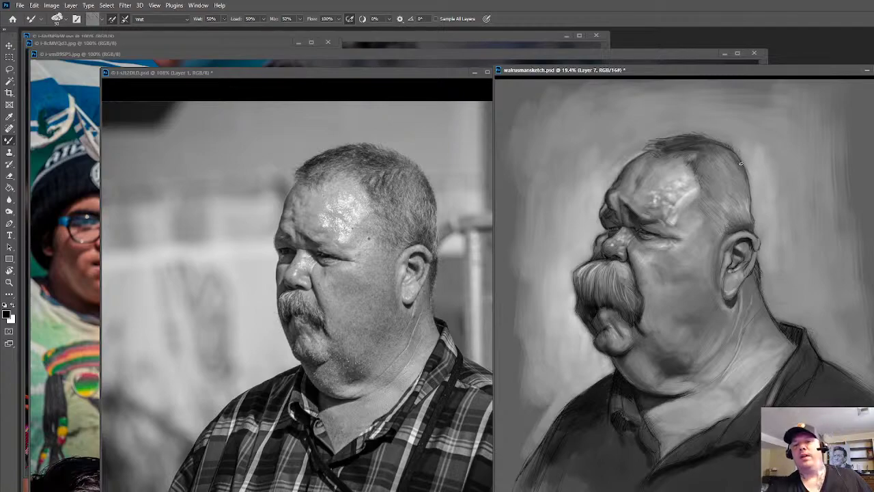
{"action": "left_click", "coordinate": [629, 262], "text": "alt"}
{"action": "key", "text": "]"}
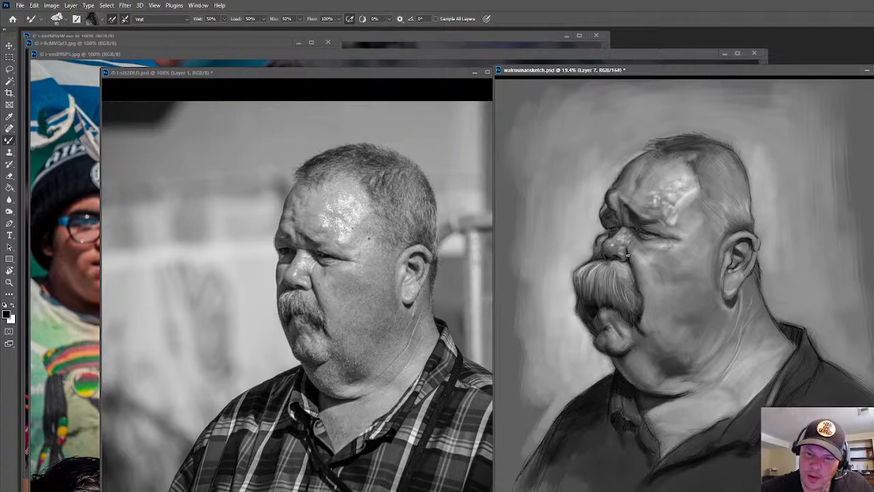
{"action": "left_click", "coordinate": [625, 284], "text": "alt"}
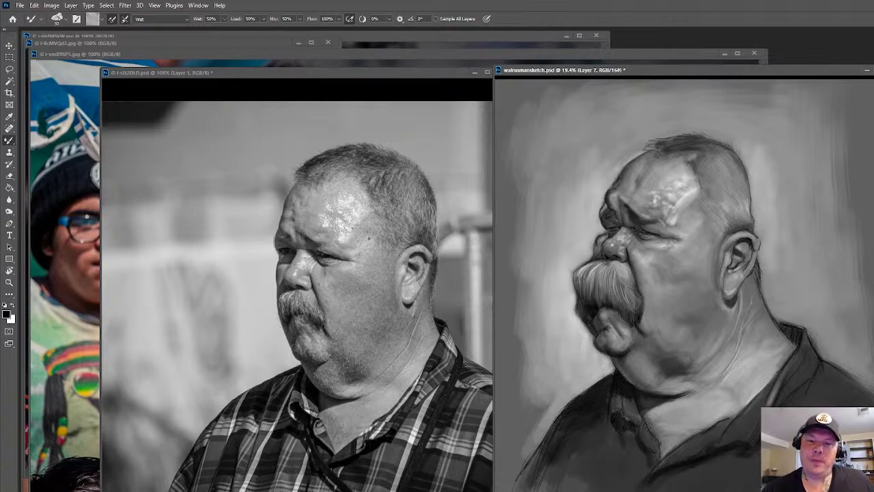
Use the Dry preset with white and sampled neck and collar greys to refine the neck edge inside the open collar
{"action": "left_click", "coordinate": [151, 19]}
{"action": "left_click", "coordinate": [149, 42]}
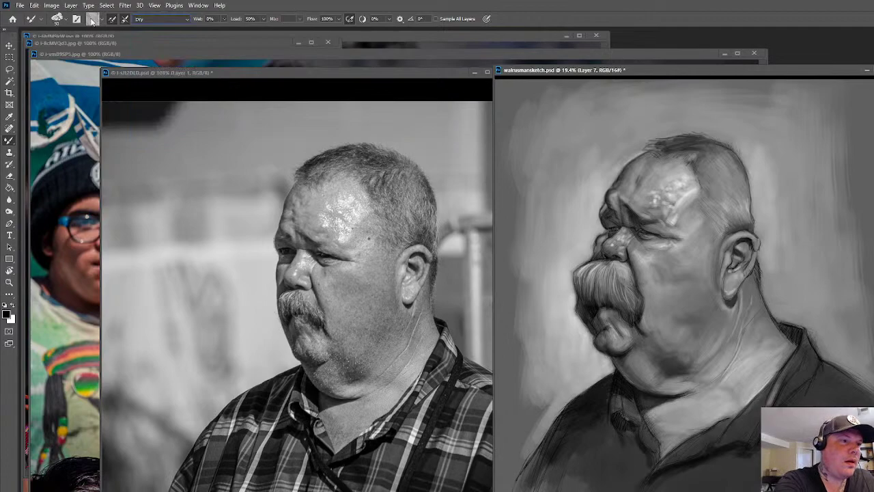
{"action": "left_click", "coordinate": [92, 19]}
{"action": "left_click", "coordinate": [353, 486]}
{"action": "left_click", "coordinate": [550, 476]}
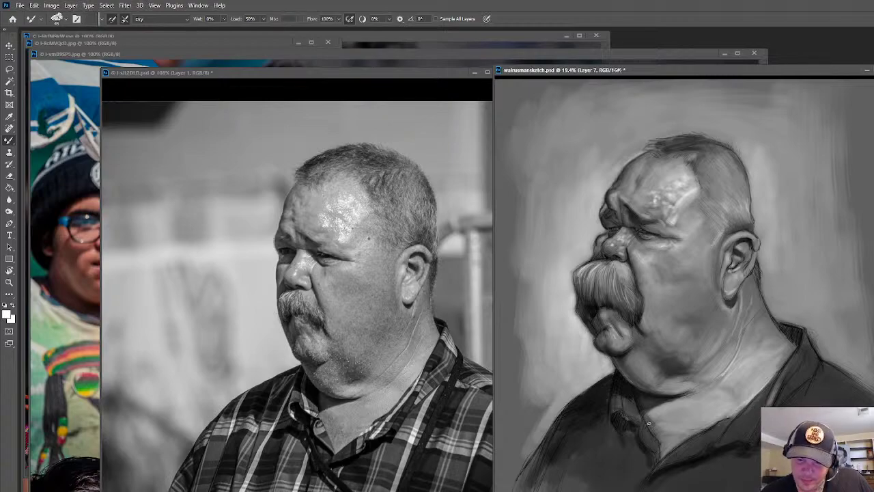
{"action": "left_click", "coordinate": [671, 420], "text": "alt"}
{"action": "left_click", "coordinate": [652, 423], "text": "alt"}
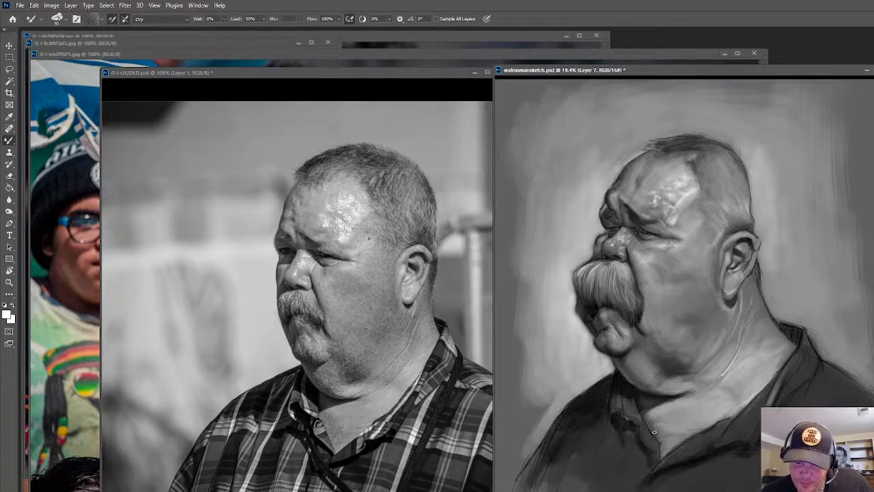
{"action": "left_click", "coordinate": [666, 416], "text": "alt"}
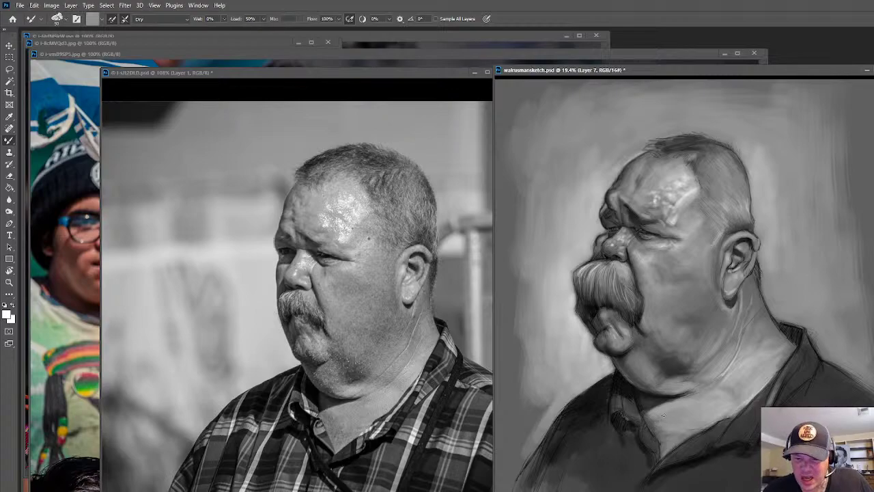
Touch up the cheek and the neck below the ear with tones sampled from the forehead highlight, shirt and cheek
{"action": "left_click", "coordinate": [679, 200], "text": "alt"}
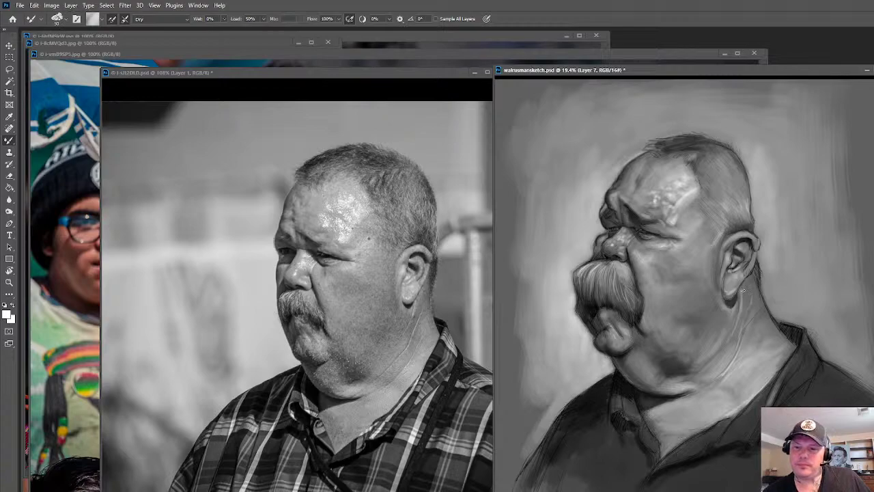
{"action": "left_click", "coordinate": [628, 457], "text": "alt"}
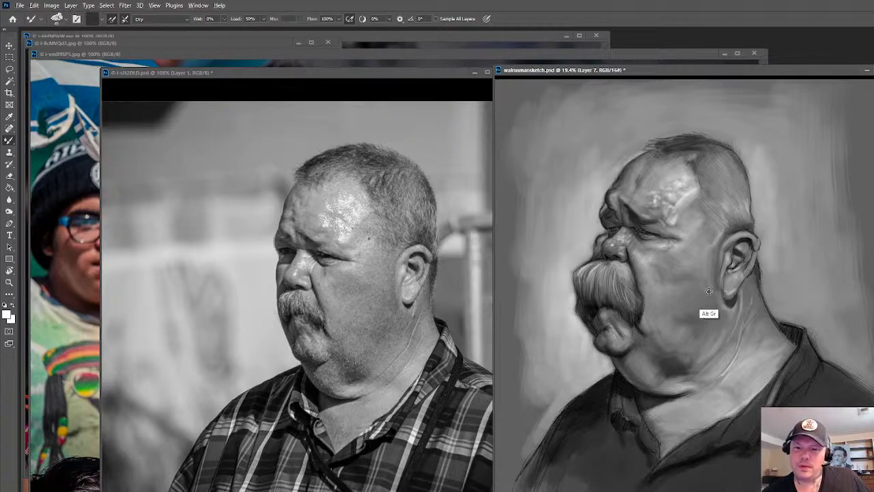
{"action": "left_click", "coordinate": [658, 270], "text": "alt"}
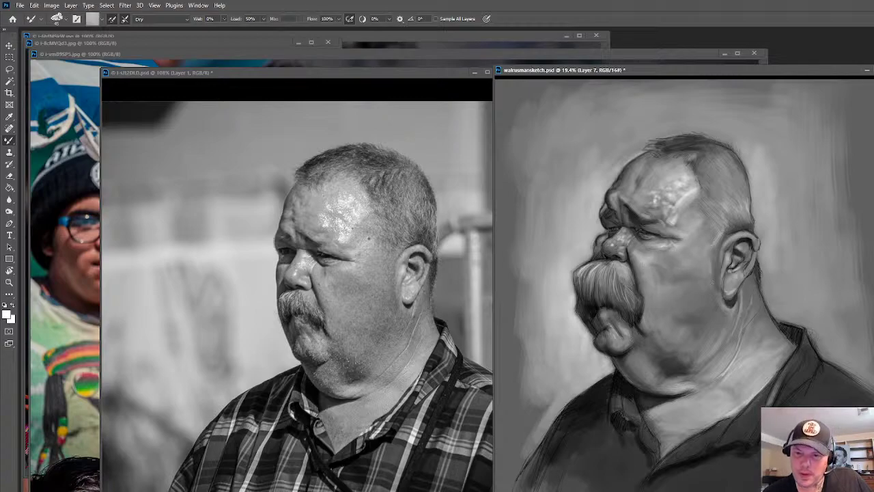
Load black with the Dry preset and darken the shirt collar opening and back edge, adding a light accent in sampled neck grey
{"action": "left_click", "coordinate": [149, 20]}
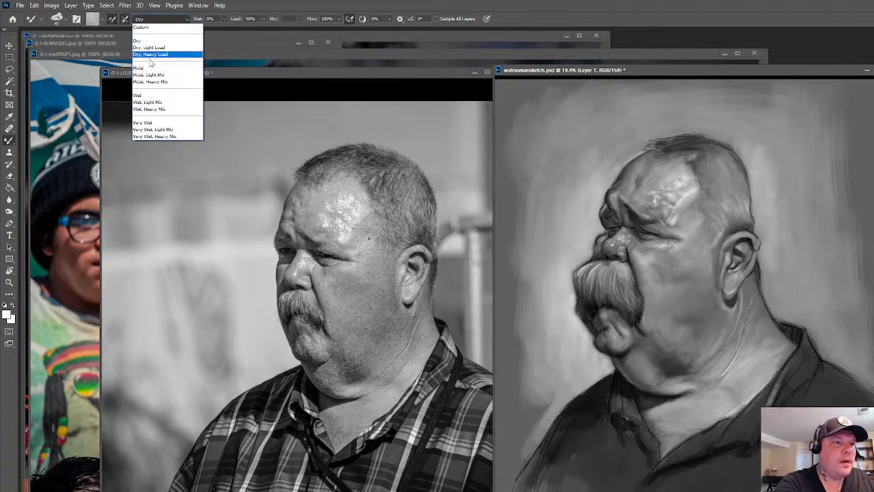
{"action": "left_click", "coordinate": [152, 97]}
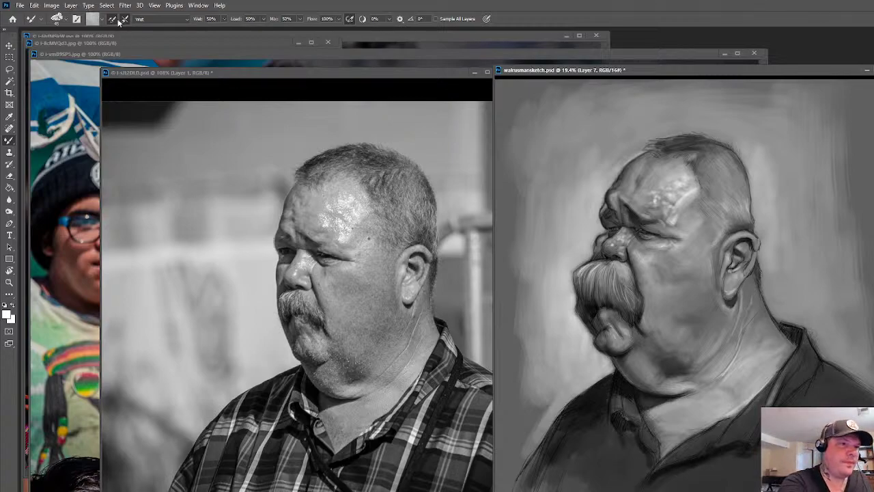
{"action": "left_click", "coordinate": [91, 18]}
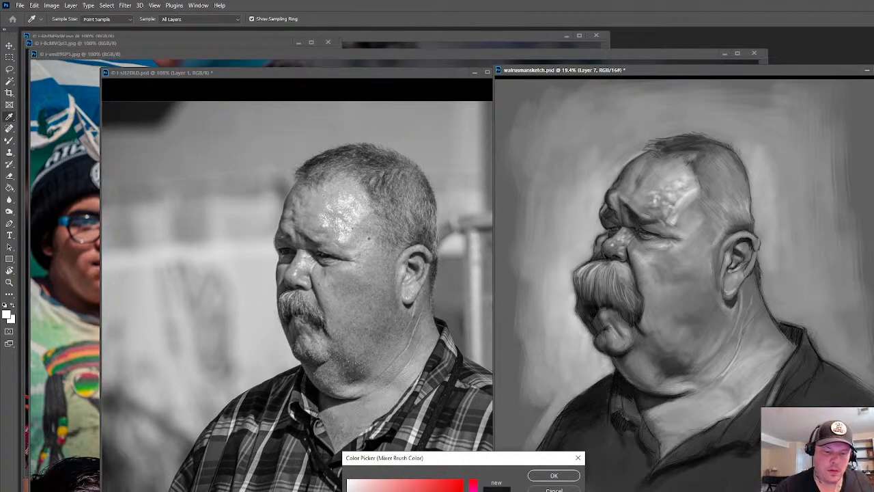
{"action": "left_click", "coordinate": [554, 475]}
{"action": "left_click", "coordinate": [163, 19]}
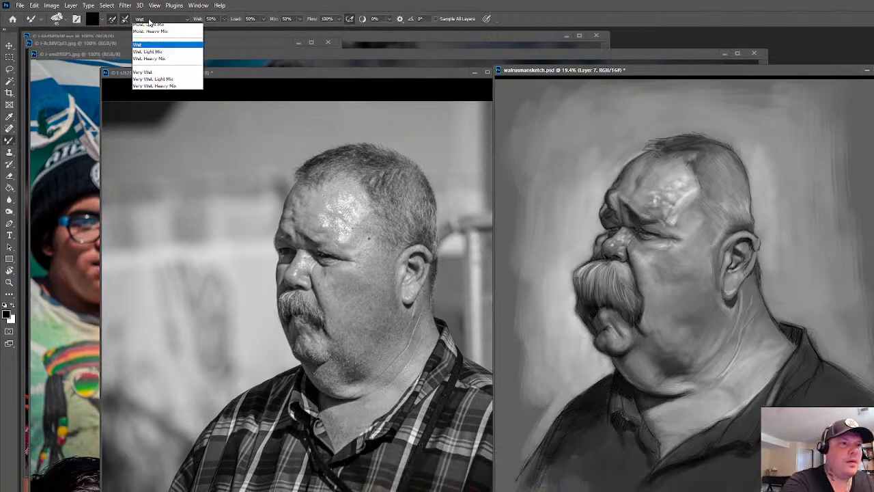
{"action": "left_click", "coordinate": [146, 37]}
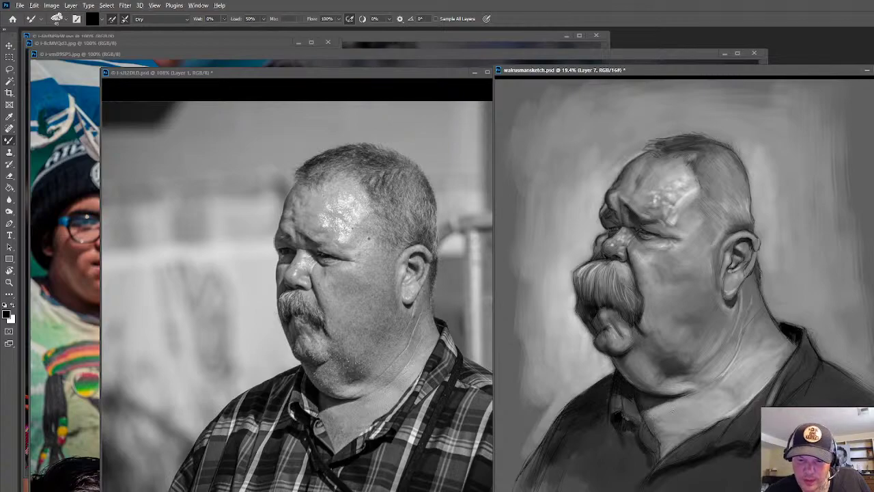
{"action": "left_click", "coordinate": [675, 409], "text": "alt"}
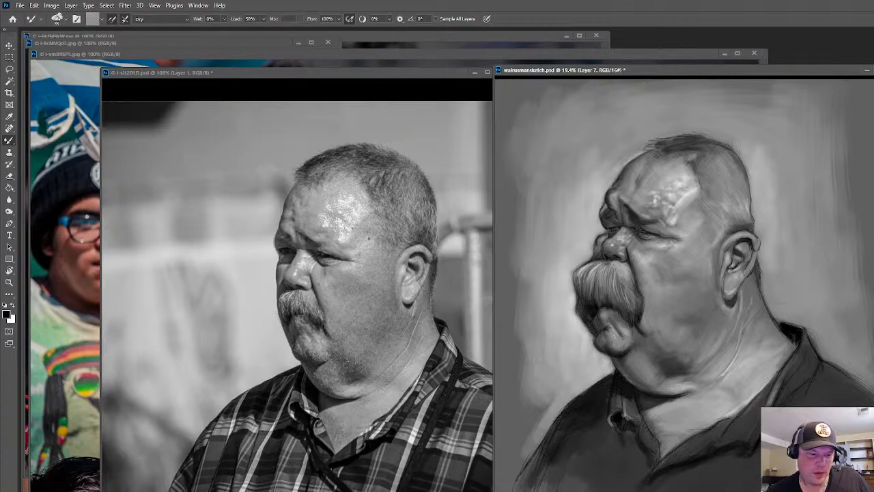
Blend the collar's back edge and the forehead highlight with the Wet preset, using sampled shirt, background and highlight tones
{"action": "left_click", "coordinate": [164, 18]}
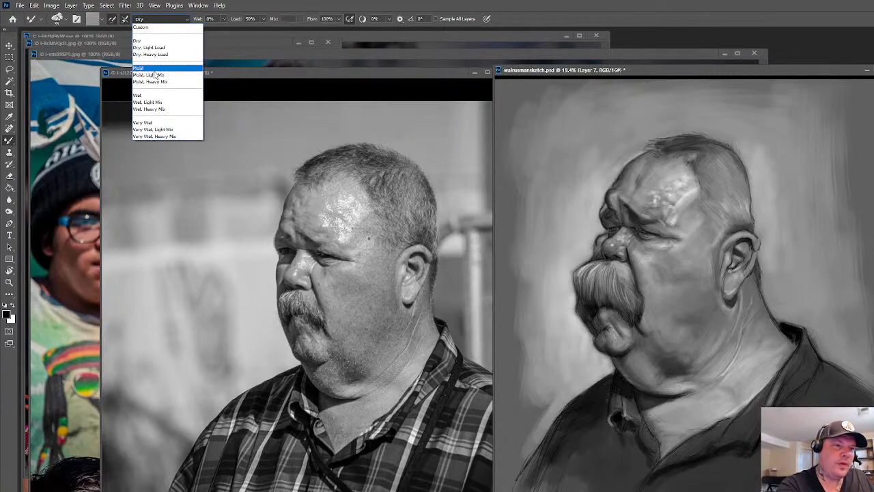
{"action": "left_click", "coordinate": [155, 97]}
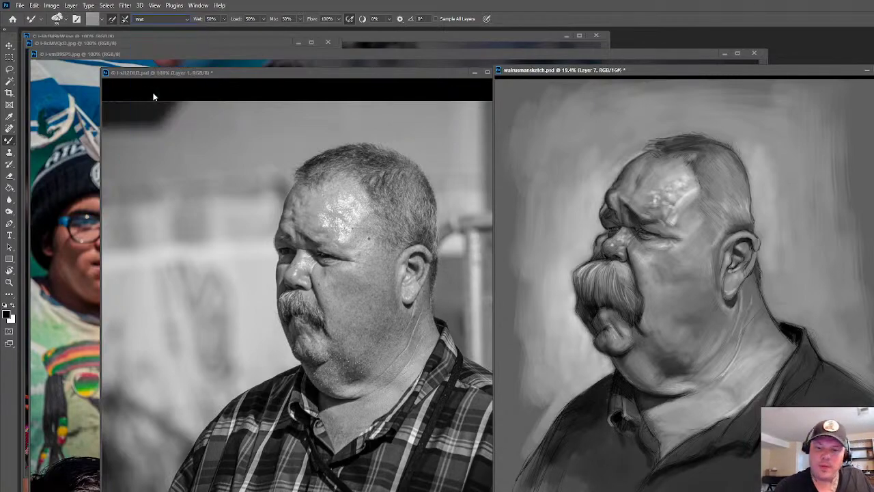
{"action": "left_click", "coordinate": [610, 419], "text": "alt"}
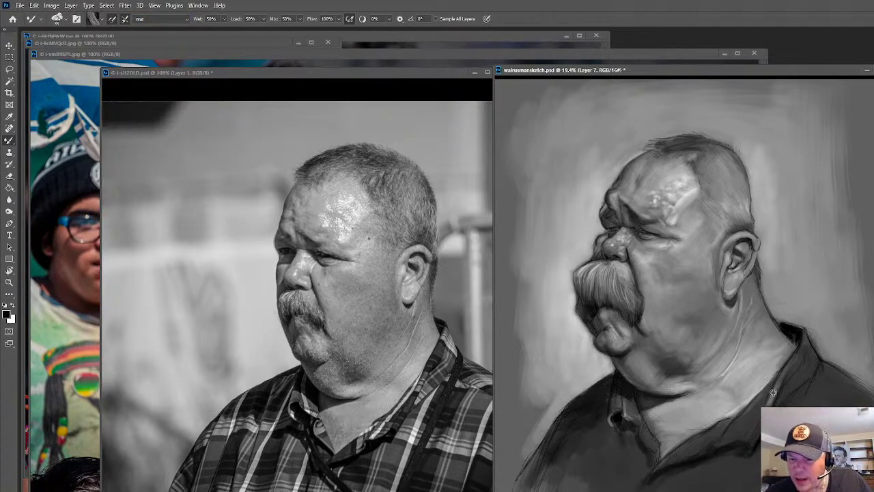
{"action": "left_click", "coordinate": [798, 339], "text": "alt"}
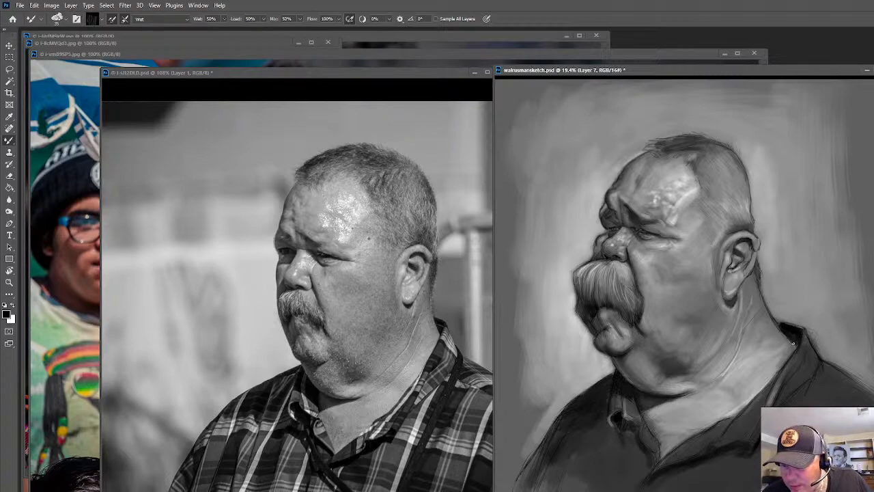
{"action": "left_click_drag", "start_coordinate": [794, 325], "coordinate": [783, 327]}
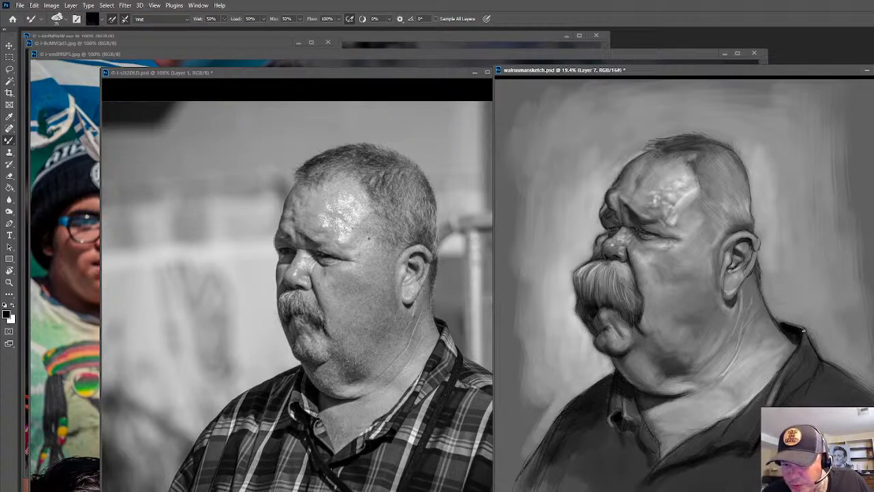
{"action": "left_click", "coordinate": [785, 320], "text": "alt"}
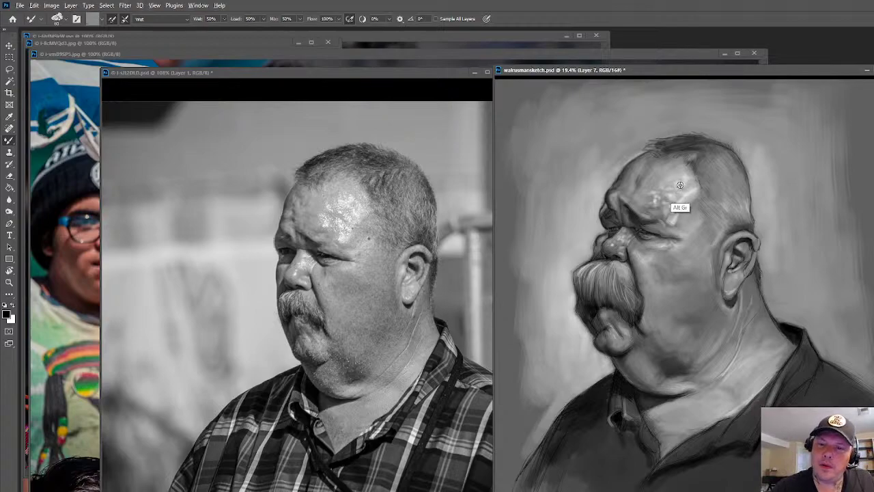
{"action": "left_click", "coordinate": [678, 209], "text": "alt"}
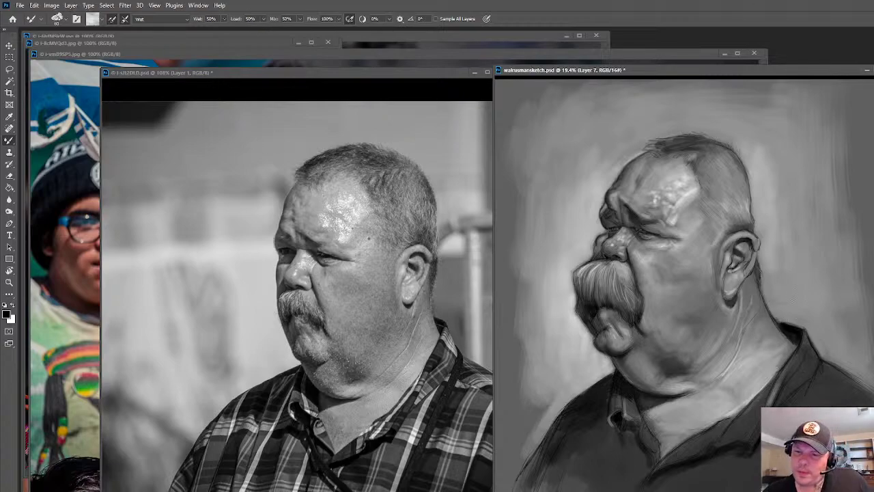
Paint black accents with the Dry preset under the earlobe, along the top hairline and in the shadow beneath the jowl
{"action": "left_click", "coordinate": [150, 20]}
{"action": "left_click", "coordinate": [140, 41]}
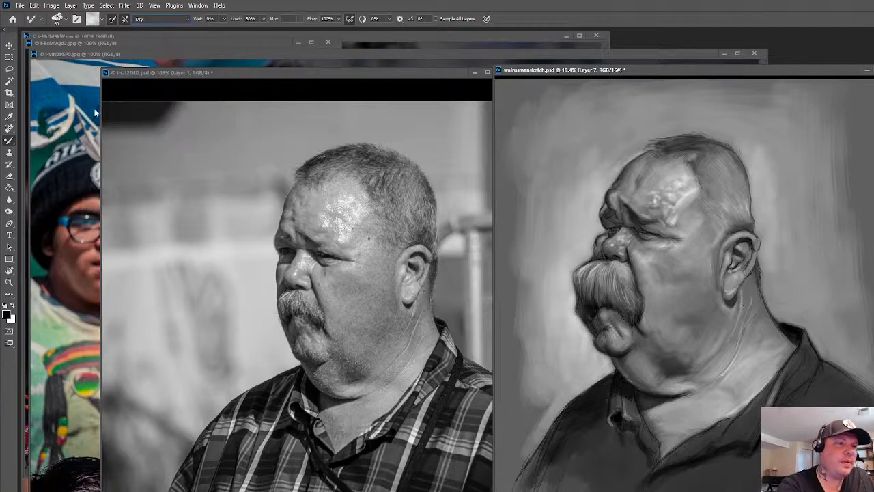
{"action": "left_click", "coordinate": [91, 21]}
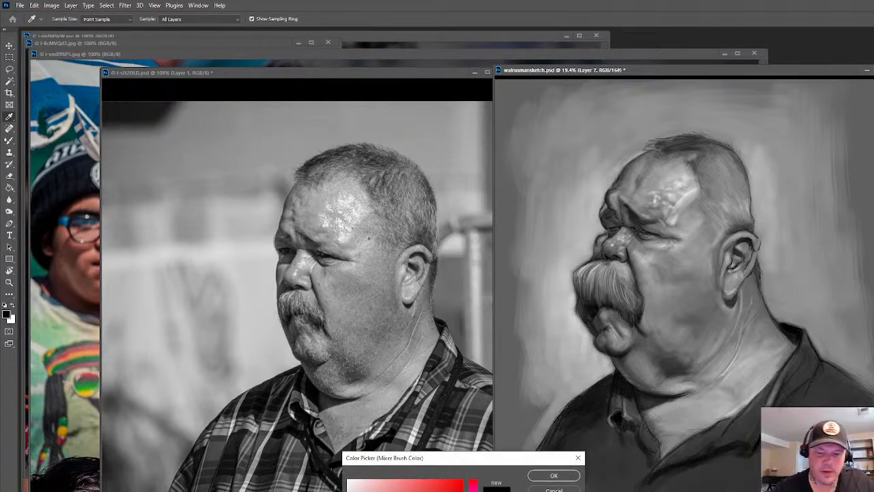
{"action": "left_click", "coordinate": [551, 476]}
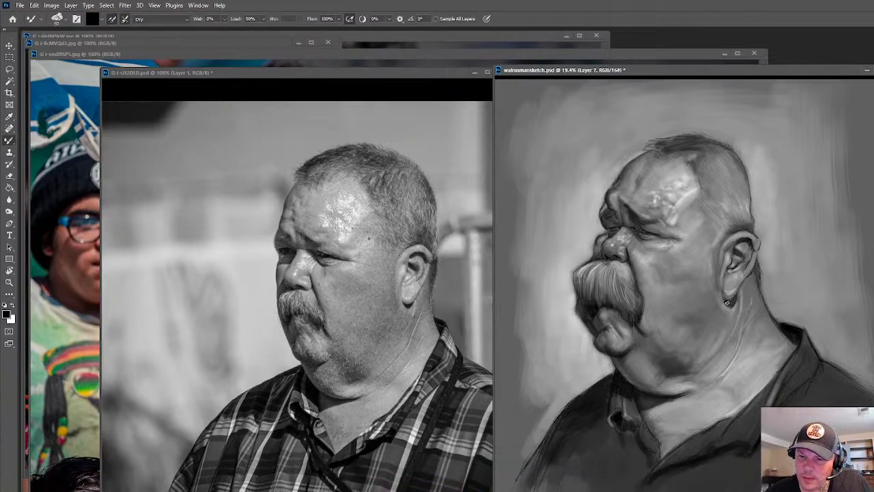
{"action": "left_click_drag", "start_coordinate": [733, 299], "coordinate": [724, 307]}
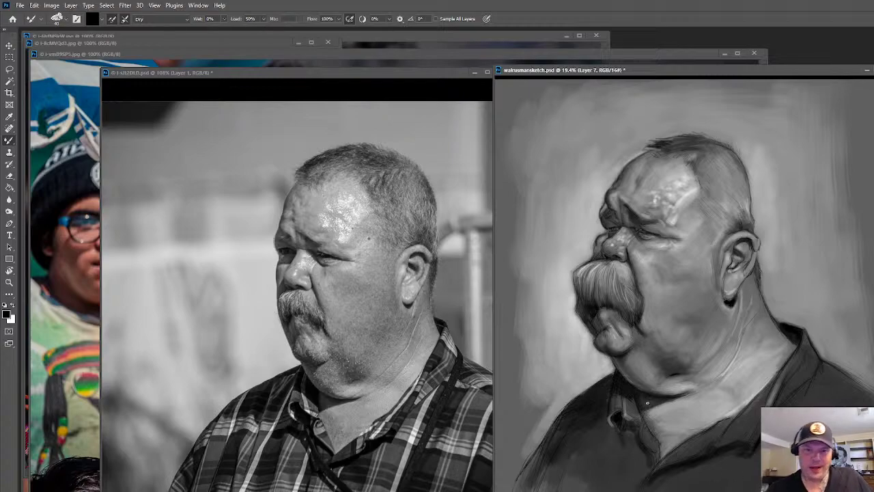
Switch the brush color to white and stroke bright crease highlights across the neck beside the shirt collar
{"action": "left_click", "coordinate": [94, 19]}
{"action": "left_click", "coordinate": [346, 482]}
{"action": "left_click", "coordinate": [554, 476]}
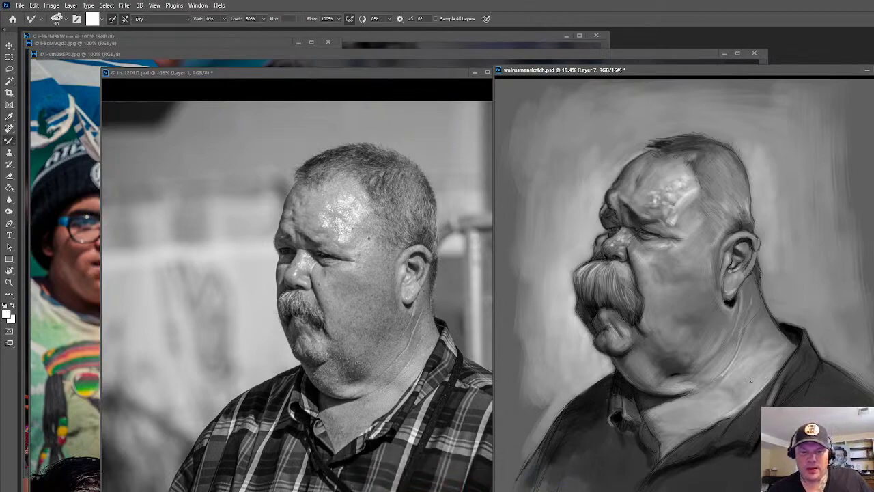
{"action": "mouse_move", "coordinate": [759, 385]}
{"action": "left_mouse_down"}
{"action": "mouse_move", "coordinate": [749, 386]}
{"action": "mouse_move", "coordinate": [740, 364]}
{"action": "left_mouse_up"}
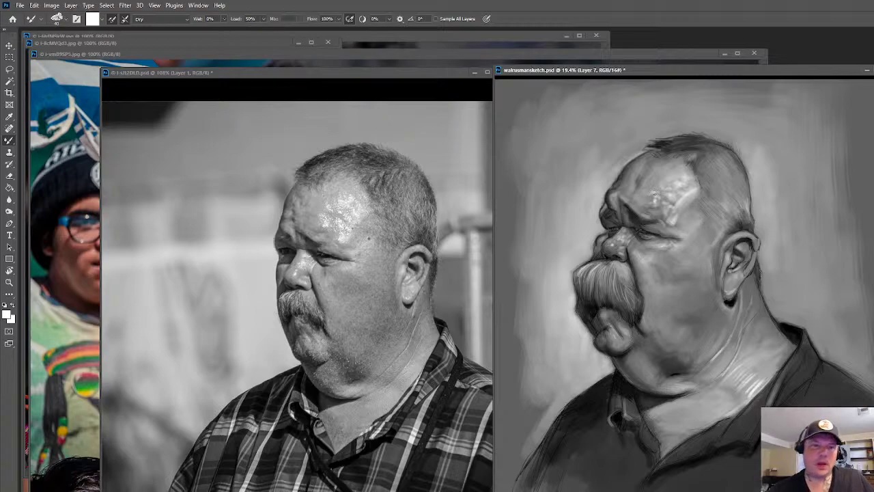
Choose the Wet preset and blend the dark shadow beneath the jowl, sampling tones from the jowl shadow and earlobe accent
{"action": "left_click", "coordinate": [155, 21]}
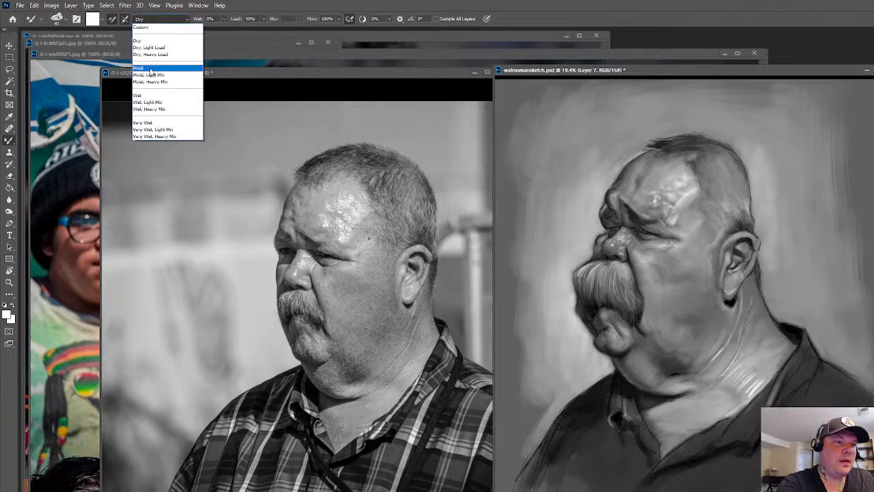
{"action": "left_click", "coordinate": [148, 95]}
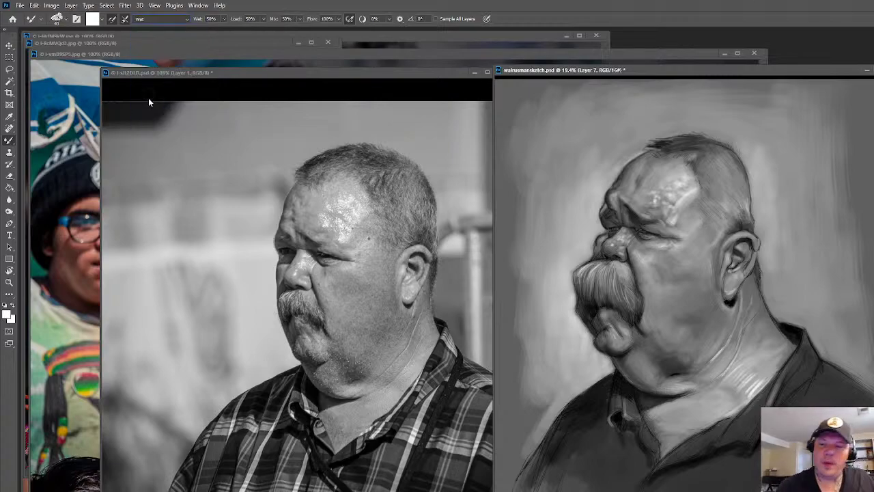
{"action": "left_click", "coordinate": [676, 375], "text": "alt"}
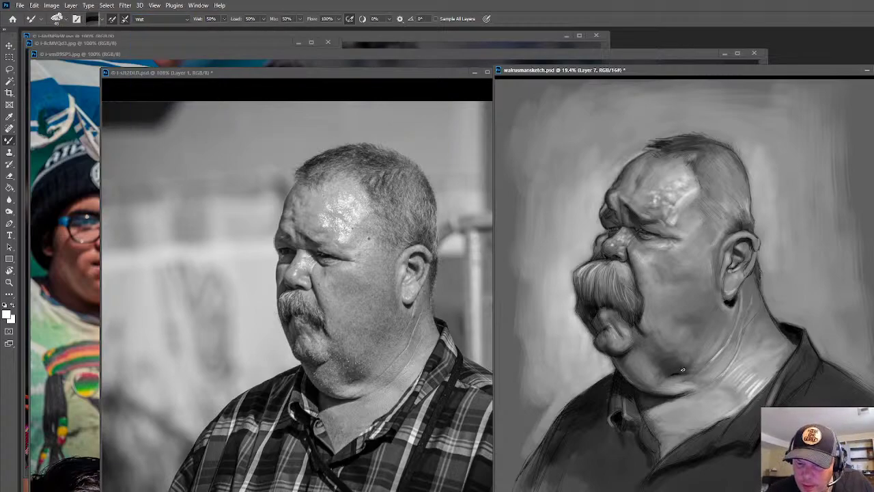
{"action": "left_click", "coordinate": [674, 372], "text": "alt"}
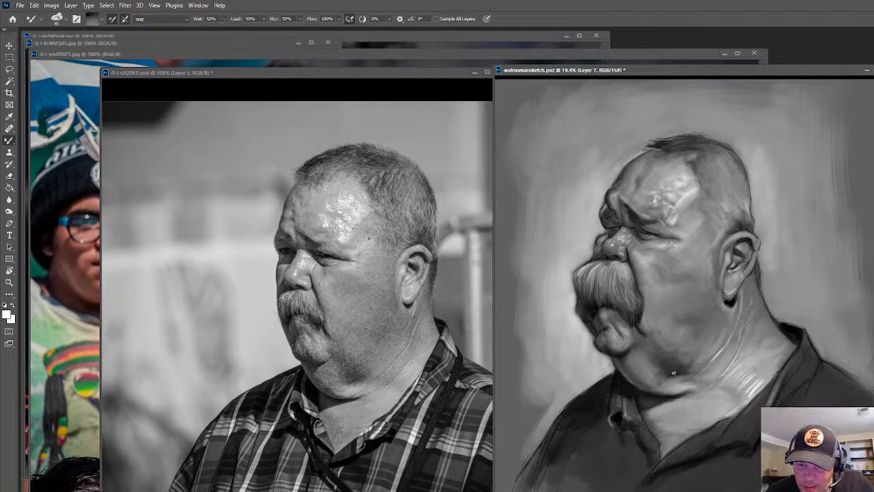
{"action": "left_click", "coordinate": [730, 300], "text": "alt"}
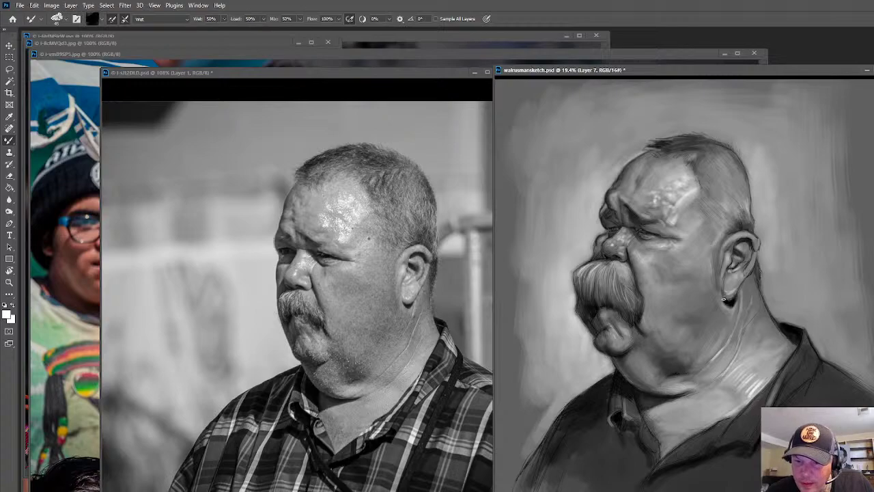
{"action": "left_click", "coordinate": [664, 382], "text": "alt"}
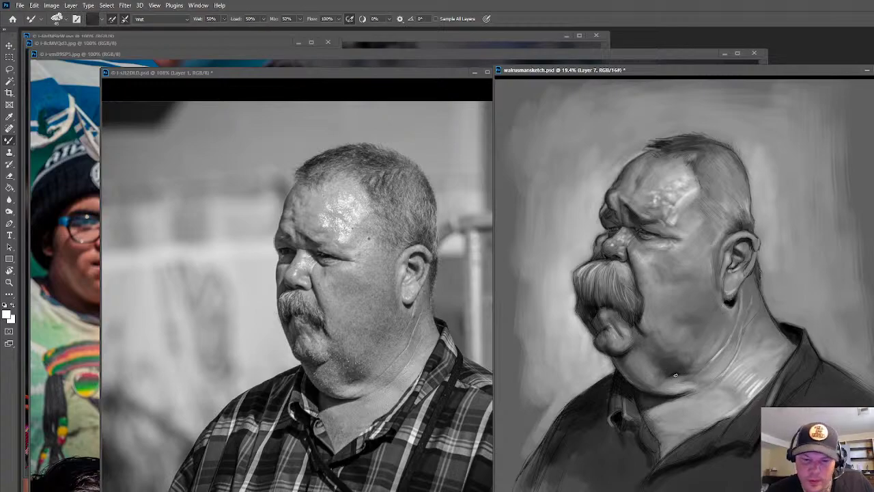
Soften the edges of the black accent beneath the earlobe using sampled black and neighbouring skin tones
{"action": "left_click_drag", "start_coordinate": [728, 295], "coordinate": [726, 301]}
{"action": "left_click", "coordinate": [724, 301], "text": "alt"}
{"action": "left_click", "coordinate": [728, 300], "text": "alt"}
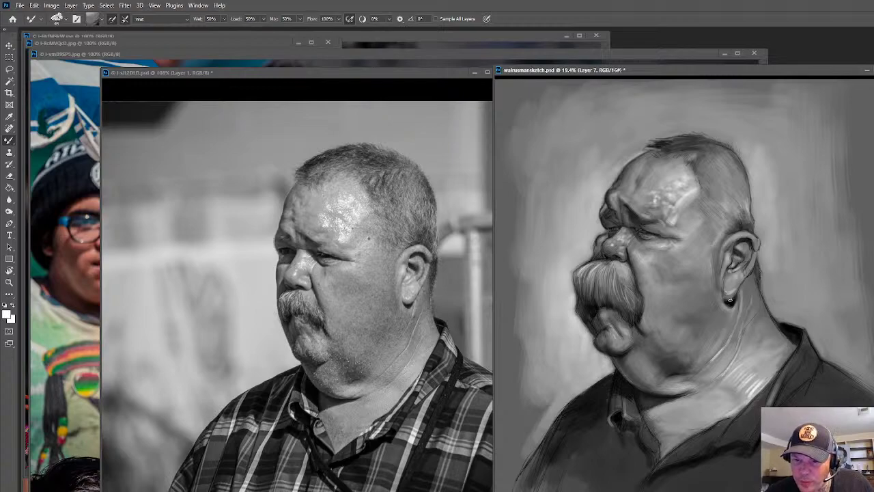
{"action": "left_click", "coordinate": [730, 301], "text": "alt"}
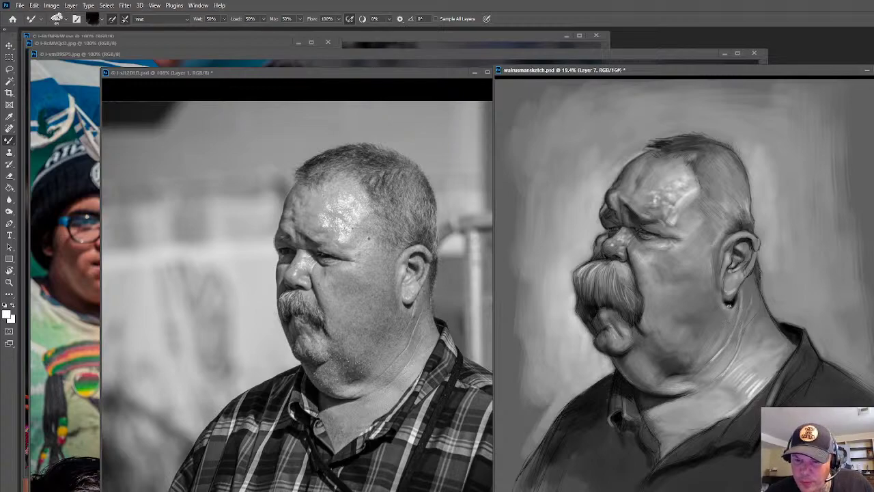
{"action": "left_click_drag", "start_coordinate": [734, 288], "coordinate": [736, 290]}
{"action": "left_click", "coordinate": [738, 291], "text": "alt"}
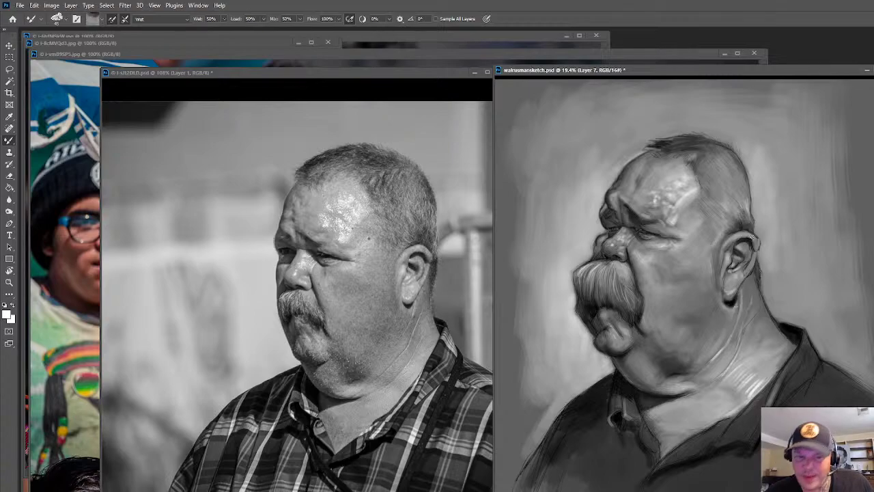
Sample the bright forehead highlight and ear tones and blend them into the lower ear
{"action": "left_click", "coordinate": [697, 192], "text": "alt"}
{"action": "left_click", "coordinate": [738, 283], "text": "alt"}
{"action": "left_click", "coordinate": [745, 270], "text": "alt"}
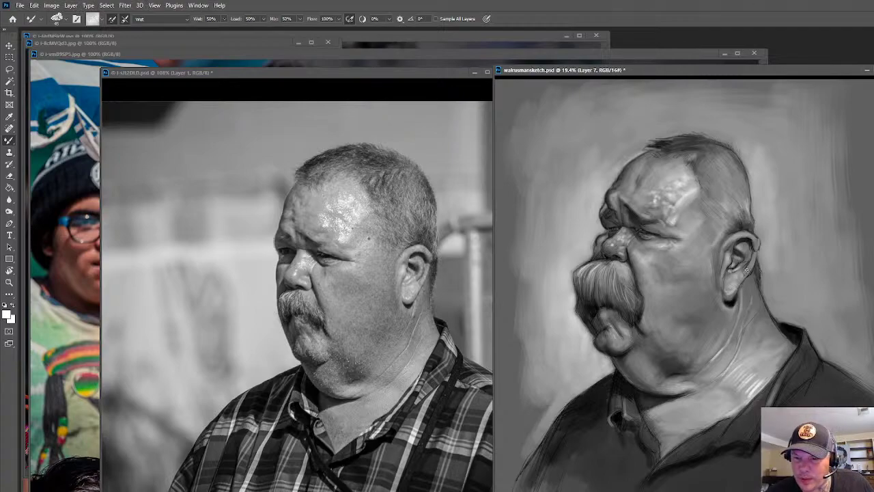
{"action": "left_click_drag", "start_coordinate": [744, 272], "coordinate": [734, 268]}
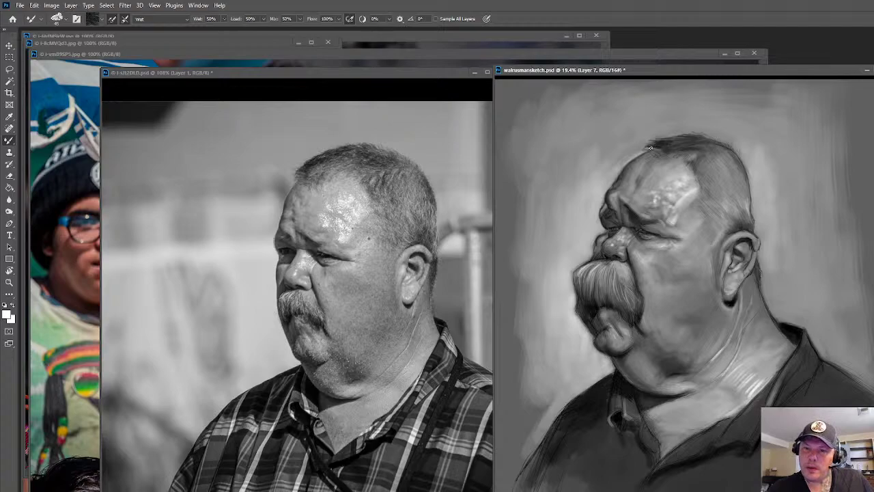
Blend the white crease highlights into the neck skin and along the shirt collar edge with the Wet Mixer Brush
{"action": "left_click_drag", "start_coordinate": [764, 399], "coordinate": [751, 411]}
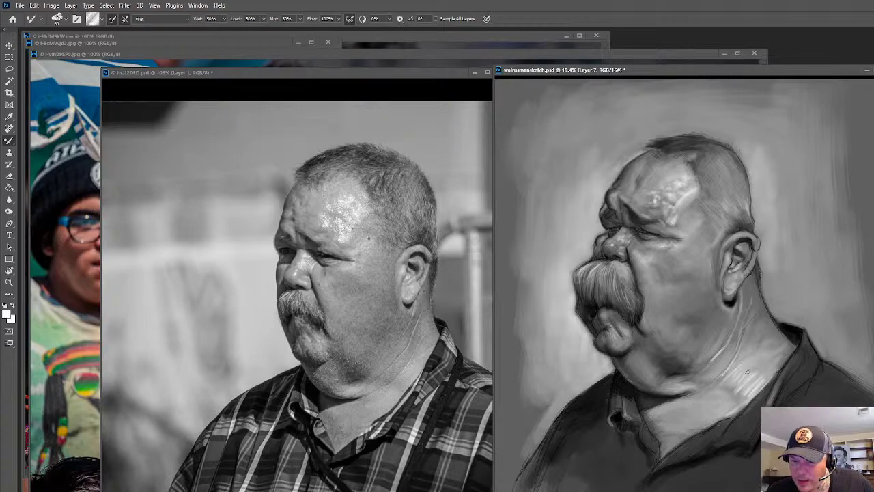
{"action": "mouse_move", "coordinate": [749, 362]}
{"action": "left_mouse_down"}
{"action": "mouse_move", "coordinate": [761, 367]}
{"action": "mouse_move", "coordinate": [754, 373]}
{"action": "left_mouse_up"}
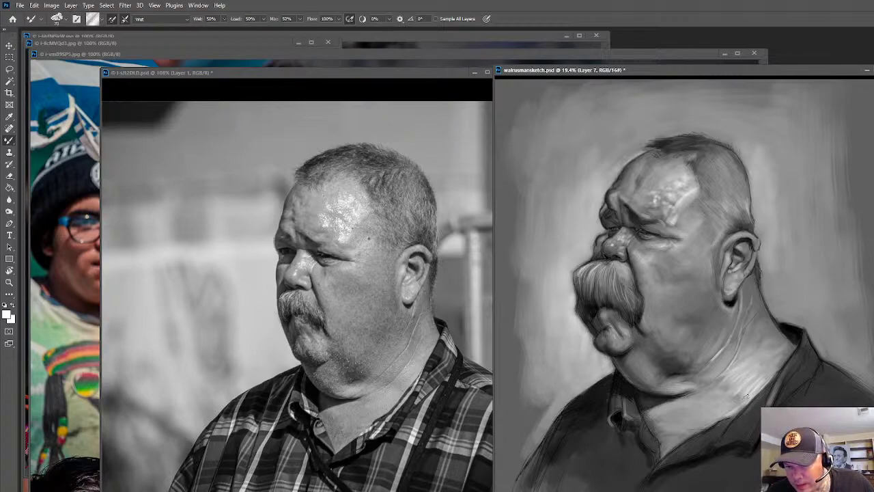
{"action": "left_click_drag", "start_coordinate": [726, 414], "coordinate": [719, 381]}
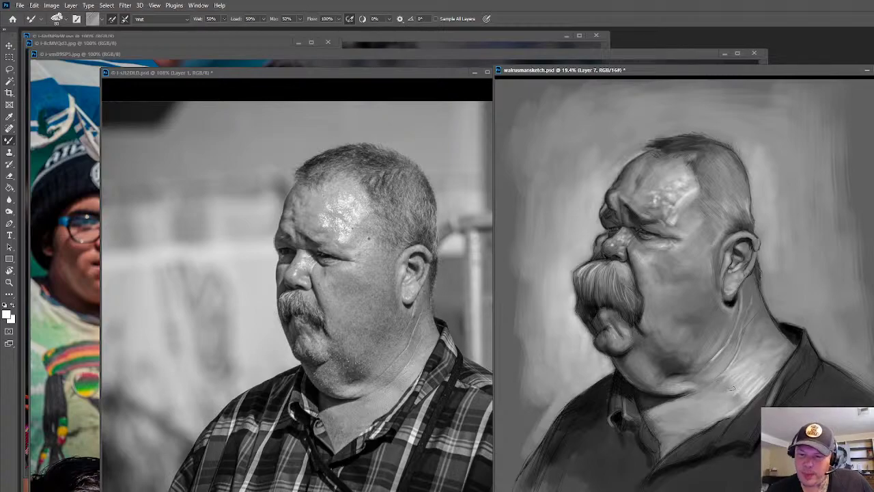
{"action": "left_click_drag", "start_coordinate": [768, 364], "coordinate": [770, 385]}
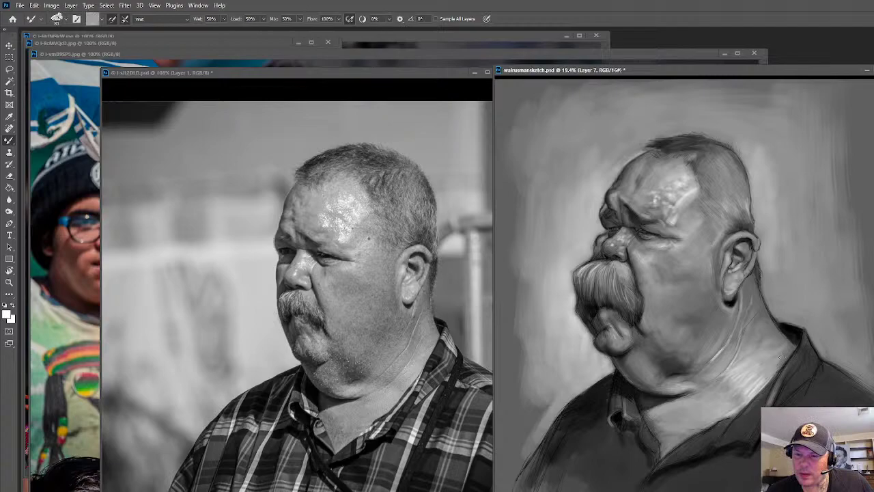
{"action": "mouse_move", "coordinate": [699, 374]}
{"action": "left_mouse_down"}
{"action": "mouse_move", "coordinate": [717, 376]}
{"action": "mouse_move", "coordinate": [728, 341]}
{"action": "left_mouse_up"}
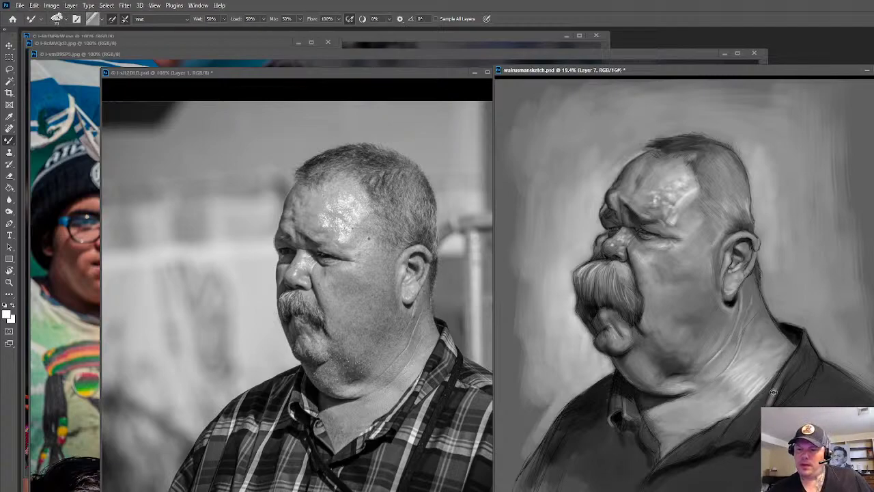
{"action": "mouse_move", "coordinate": [752, 412]}
{"action": "left_mouse_down"}
{"action": "mouse_move", "coordinate": [742, 393]}
{"action": "mouse_move", "coordinate": [754, 409]}
{"action": "left_mouse_up"}
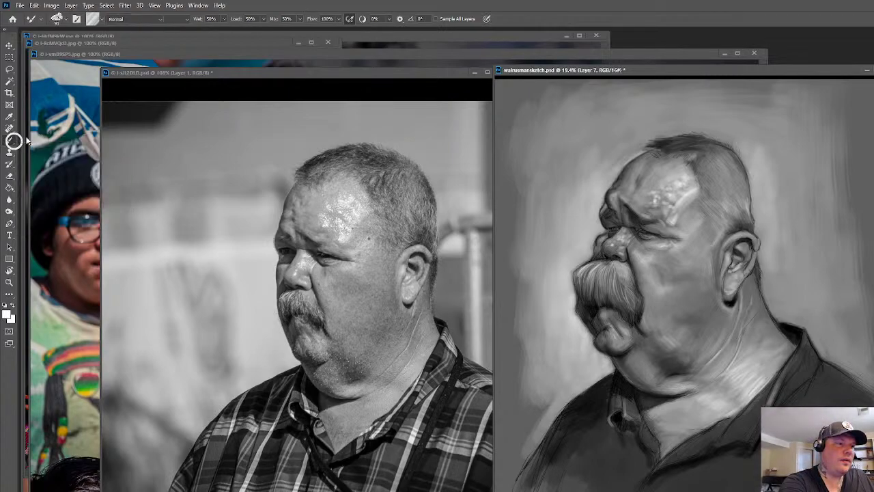
Switch from the Mixer Brush to the regular Brush tool and add a new layer to the sketch
{"action": "key", "text": "shift+b"}
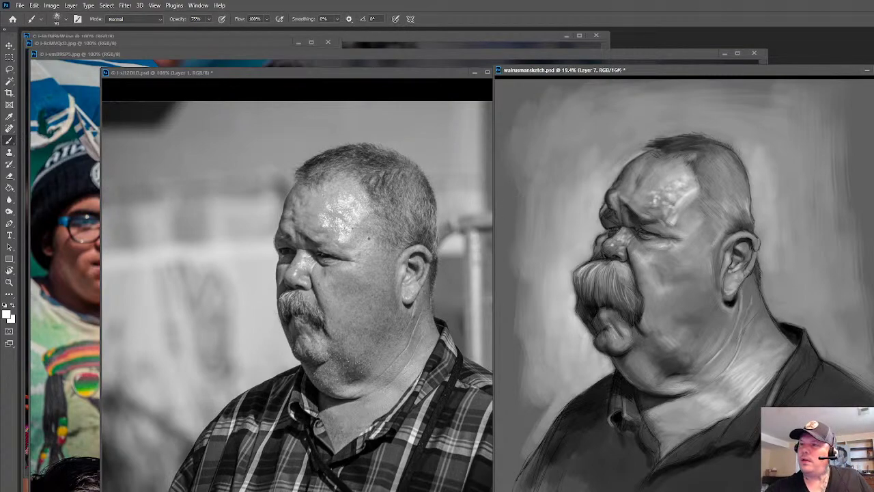
{"action": "key", "text": "ctrl+shift+n"}
{"action": "left_click", "coordinate": [652, 193]}
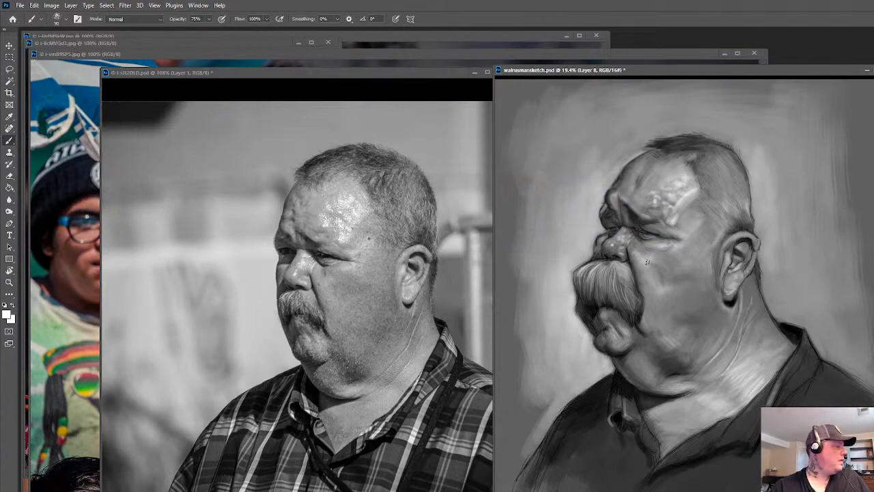
Show the painting full screen and paint small black strokes near the shirt's lower edge with a reduced brush size
{"action": "key", "text": "f"}
{"action": "left_click_drag", "start_coordinate": [648, 447], "coordinate": [640, 385]}
{"action": "key", "text": "x"}
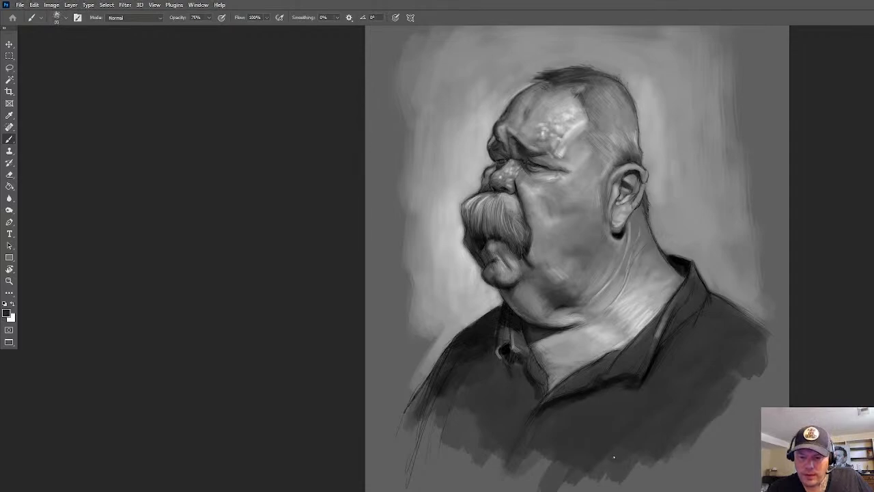
{"action": "key", "text": "bracketleft"}
{"action": "key", "text": "bracketleft"}
{"action": "key", "text": "bracketleft"}
{"action": "key", "text": "bracketright"}
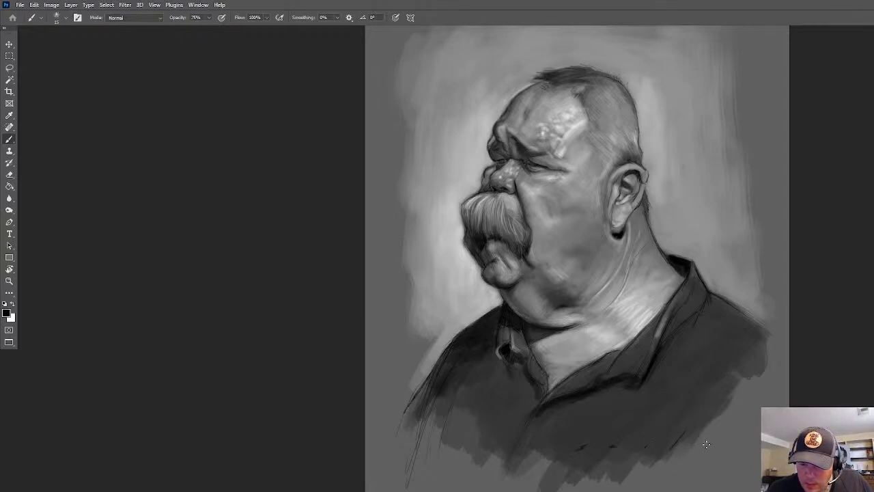
{"action": "left_click_drag", "start_coordinate": [704, 444], "coordinate": [752, 445]}
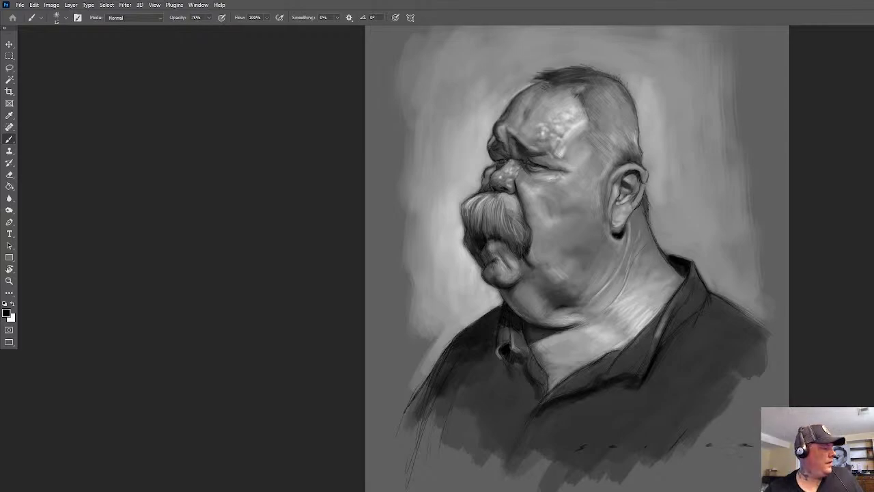
Examine the painted forehead, eyes, mustache, ear, jowl and collar up close, ending with the portrait beside the reference photo
{"action": "scroll", "coordinate": [786, 383], "scroll_direction": "up", "scroll_amount": 3}
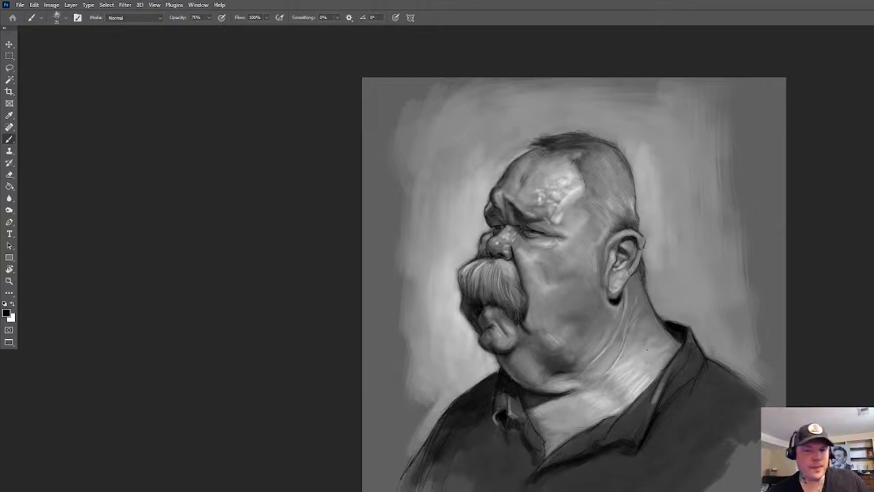
{"action": "scroll", "coordinate": [630, 259], "scroll_direction": "up", "scroll_amount": 5}
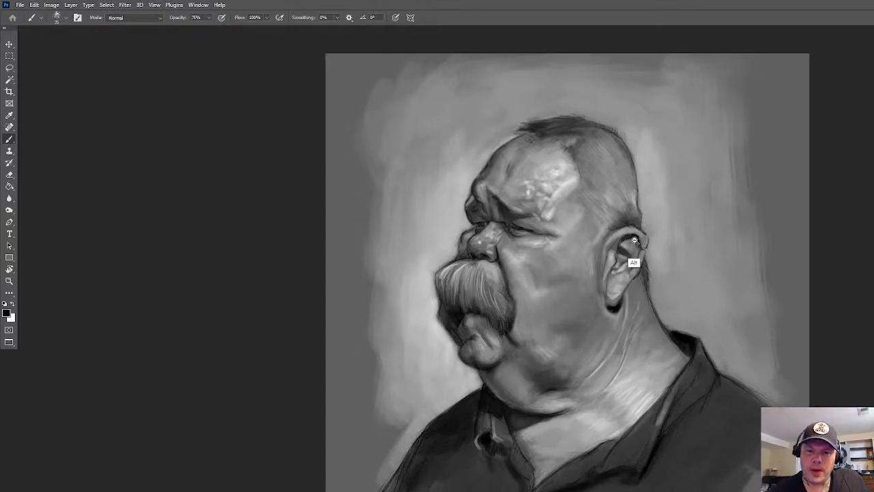
{"action": "scroll", "coordinate": [646, 234], "scroll_direction": "up", "scroll_amount": 6}
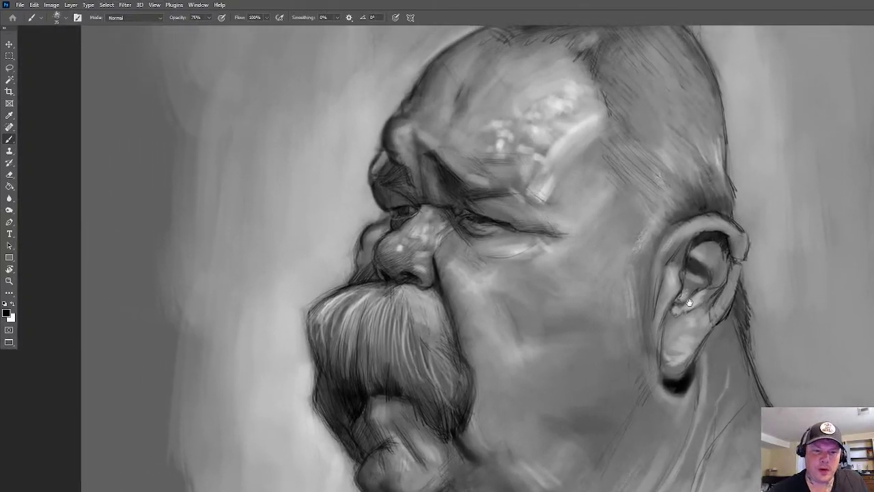
{"action": "scroll", "coordinate": [691, 302], "scroll_direction": "up", "scroll_amount": 5}
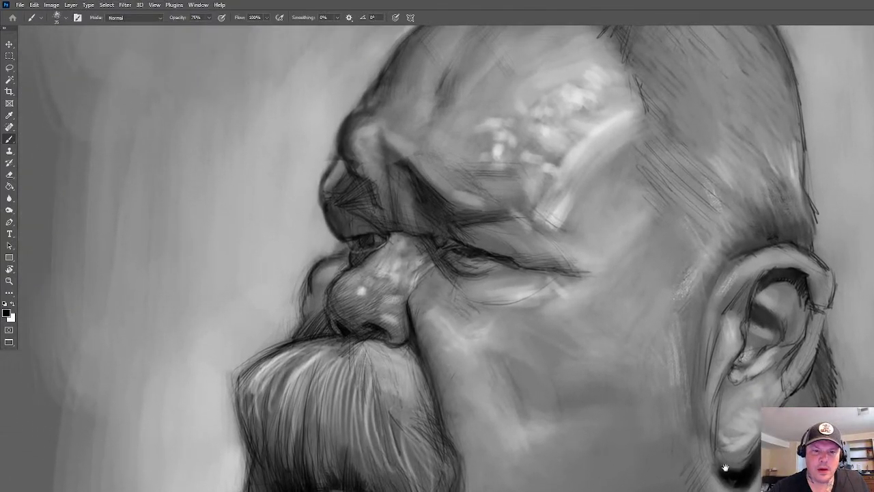
{"action": "scroll", "coordinate": [576, 258], "scroll_direction": "up", "scroll_amount": 2}
{"action": "scroll", "coordinate": [437, 258], "scroll_direction": "up", "scroll_amount": 2}
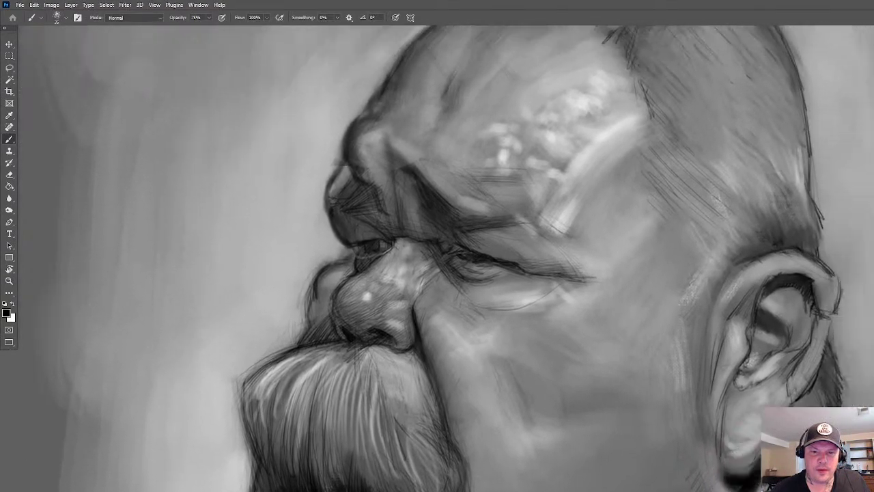
{"action": "scroll", "coordinate": [437, 258], "scroll_direction": "up", "scroll_amount": 4}
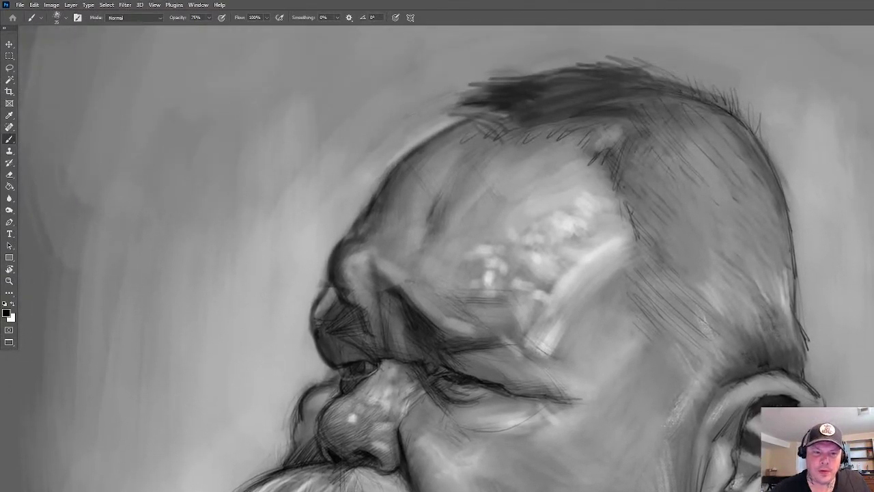
{"action": "scroll", "coordinate": [421, 215], "scroll_direction": "down", "scroll_amount": 3}
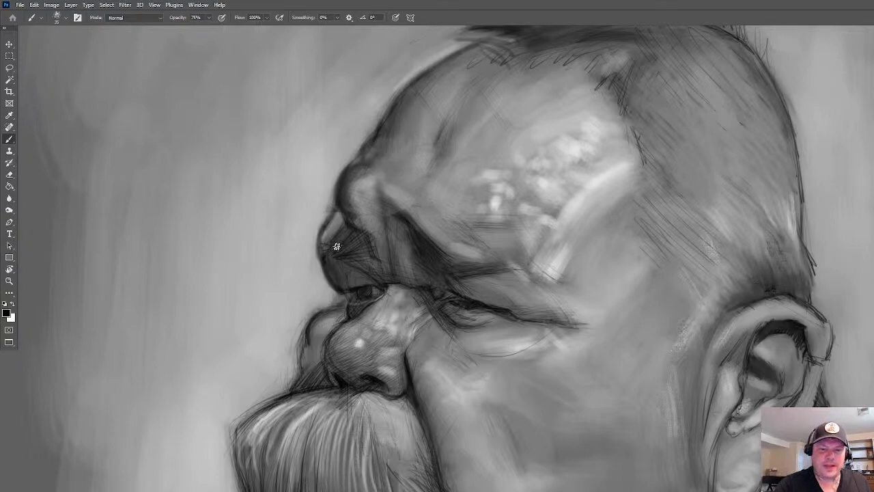
{"action": "scroll", "coordinate": [336, 246], "scroll_direction": "down", "scroll_amount": 9}
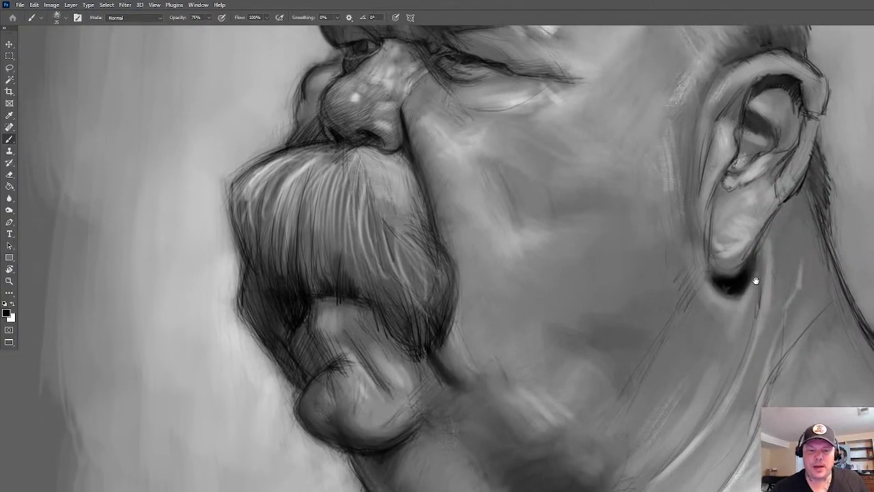
{"action": "scroll", "coordinate": [751, 461], "scroll_direction": "down", "scroll_amount": 4}
{"action": "scroll", "coordinate": [746, 399], "scroll_direction": "down", "scroll_amount": 2}
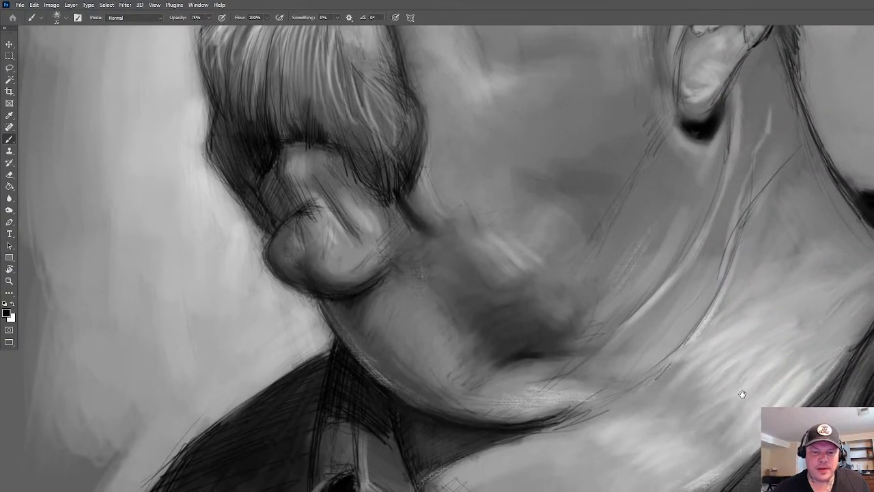
{"action": "scroll", "coordinate": [752, 403], "scroll_direction": "down", "scroll_amount": 3}
{"action": "scroll", "coordinate": [734, 424], "scroll_direction": "up", "scroll_amount": 2}
{"action": "left_click_drag", "start_coordinate": [644, 340], "coordinate": [646, 340]}
{"action": "scroll", "coordinate": [648, 420], "scroll_direction": "up", "scroll_amount": 3}
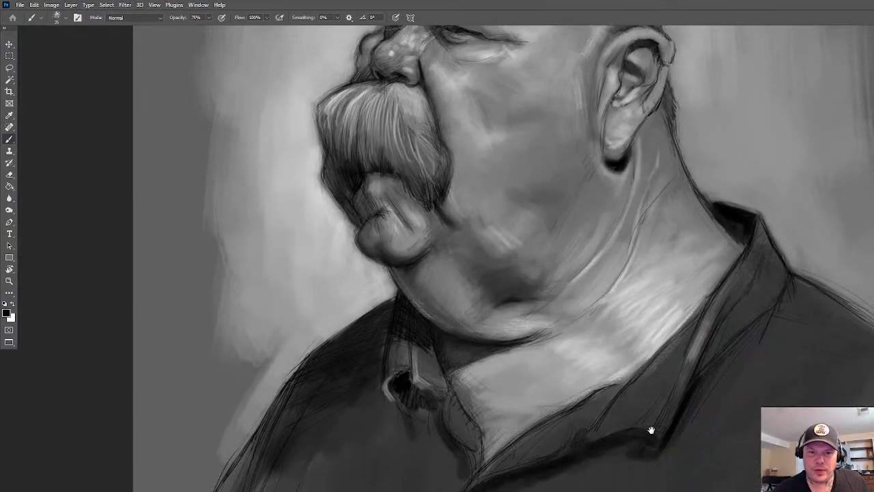
{"action": "scroll", "coordinate": [531, 203], "scroll_direction": "up", "scroll_amount": 2}
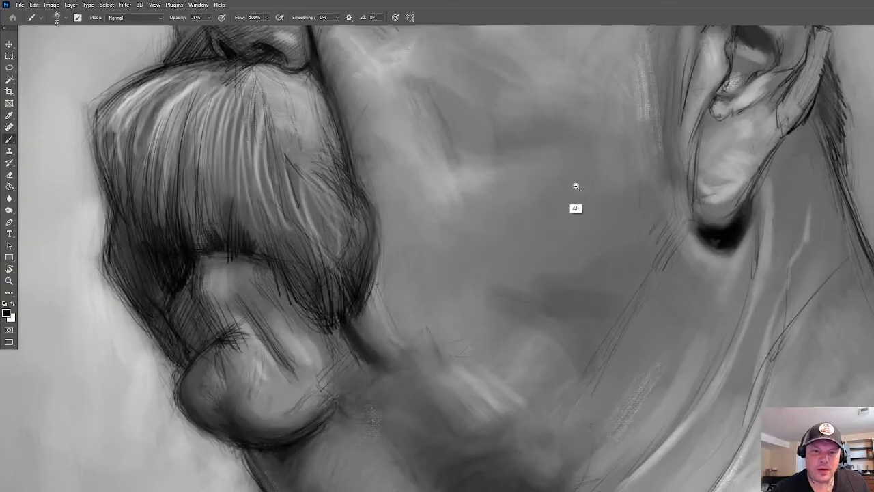
{"action": "scroll", "coordinate": [576, 182], "scroll_direction": "up", "scroll_amount": 4}
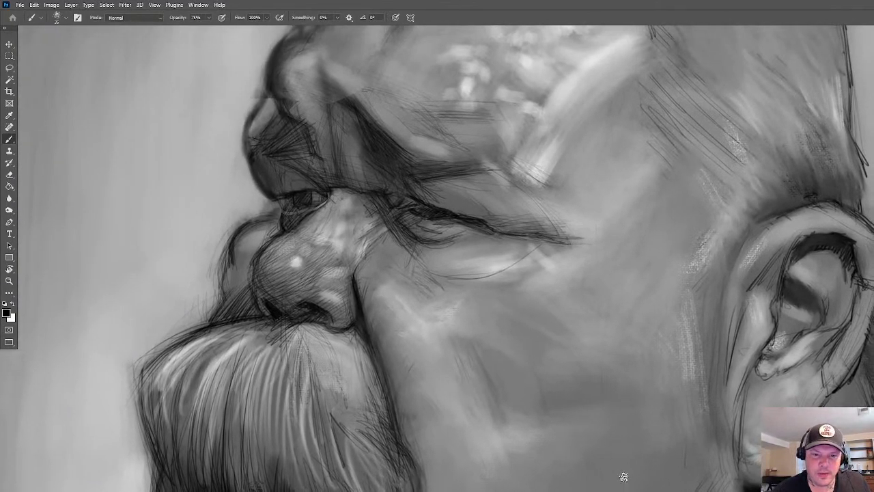
{"action": "scroll", "coordinate": [616, 476], "scroll_direction": "down", "scroll_amount": 8}
{"action": "left_click_drag", "start_coordinate": [685, 437], "coordinate": [621, 328]}
{"action": "scroll", "coordinate": [693, 367], "scroll_direction": "up", "scroll_amount": 2}
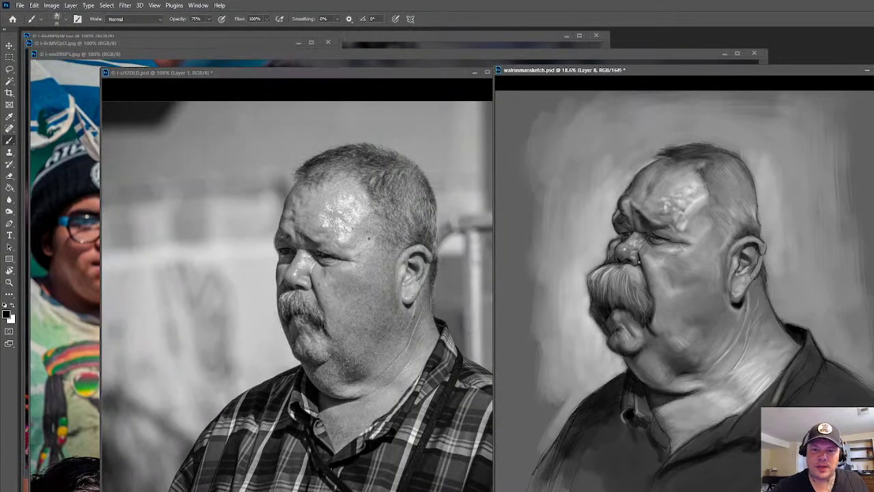
Refine the dark shadow beneath the painted earlobe with grays sampled around it, using the enlarged reference photo as a guide
{"action": "scroll", "coordinate": [660, 253], "scroll_direction": "up", "scroll_amount": 3}
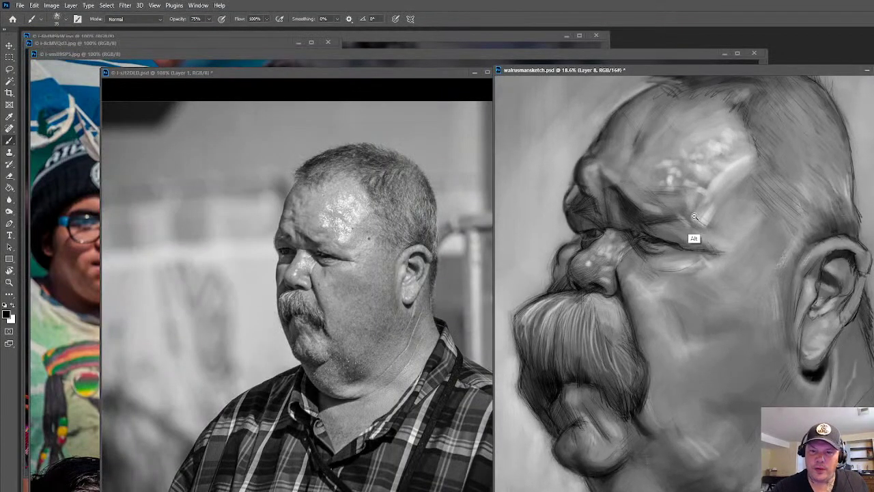
{"action": "left_click", "coordinate": [381, 282]}
{"action": "scroll", "coordinate": [362, 277], "scroll_direction": "up", "scroll_amount": 5}
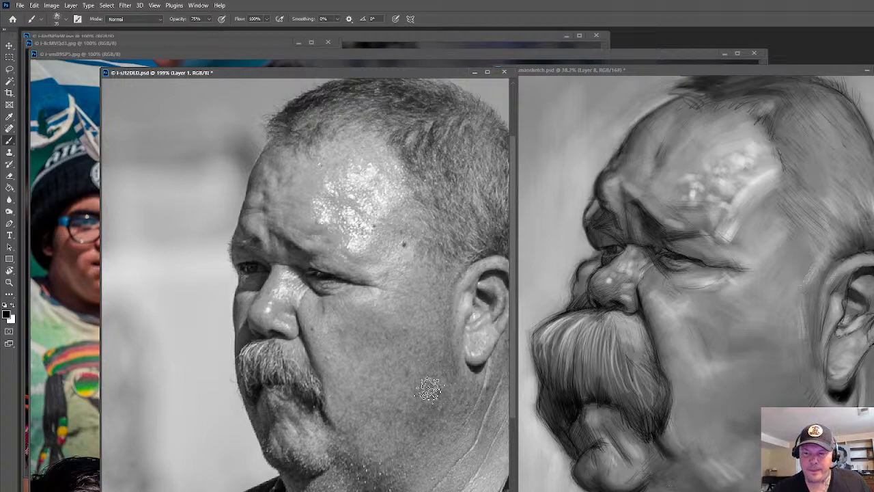
{"action": "left_click", "coordinate": [868, 371]}
{"action": "left_click_drag", "start_coordinate": [868, 372], "coordinate": [807, 366]}
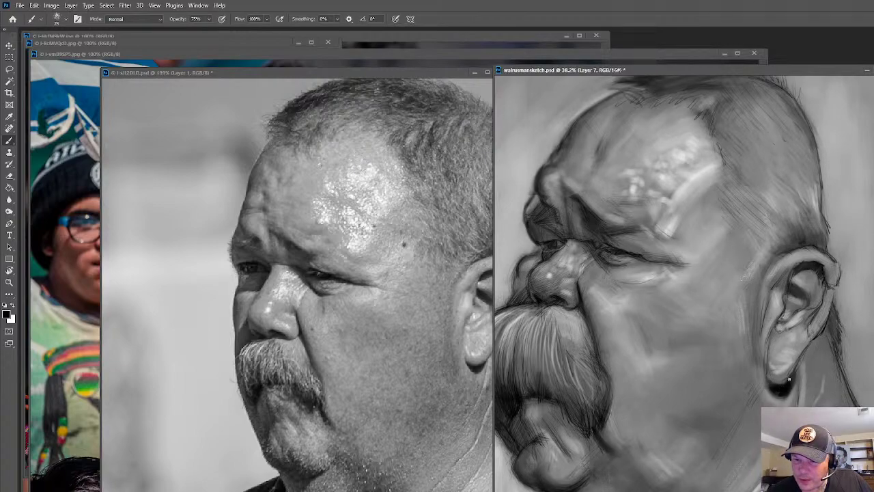
{"action": "left_click", "coordinate": [765, 390], "text": "alt"}
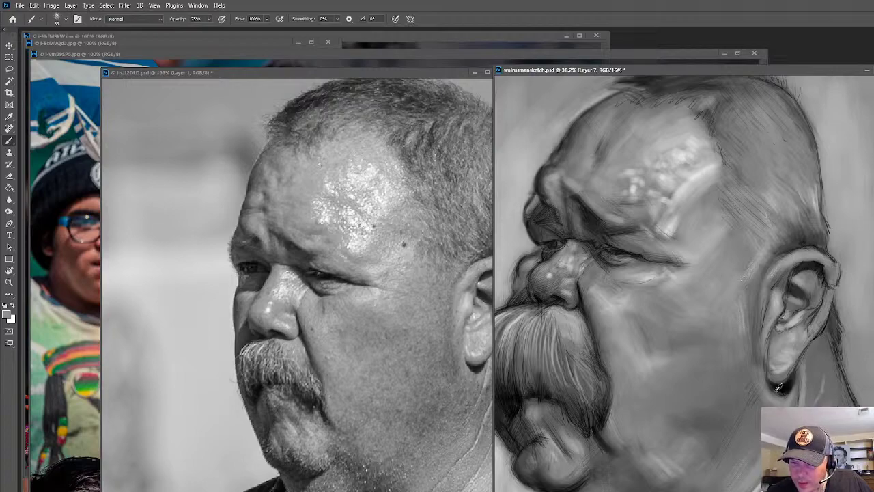
{"action": "left_click", "coordinate": [776, 387], "text": "alt"}
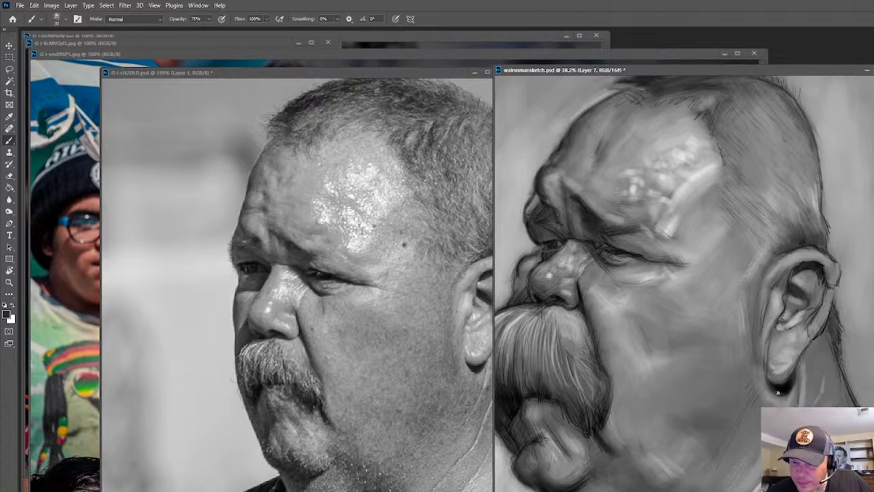
Shape the lower edge of the earlobe with sampled light, dark and middle gray strokes
{"action": "left_click", "coordinate": [776, 358], "text": "alt"}
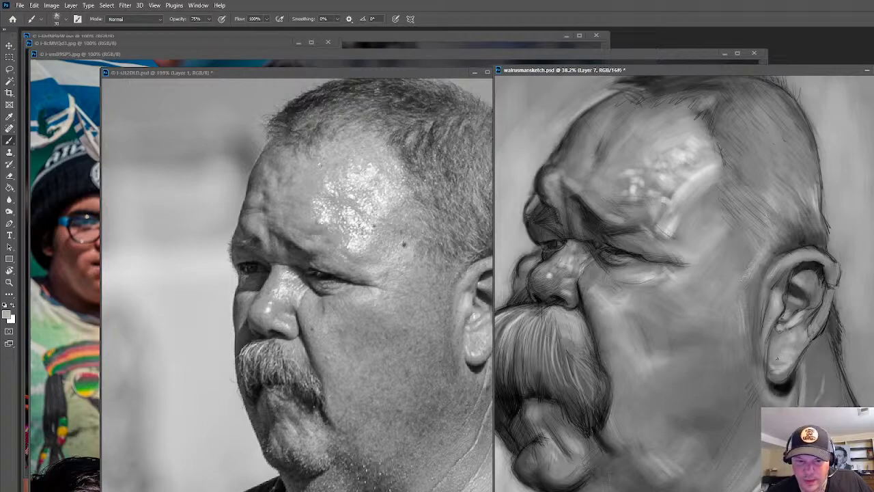
{"action": "left_click_drag", "start_coordinate": [772, 372], "coordinate": [791, 373]}
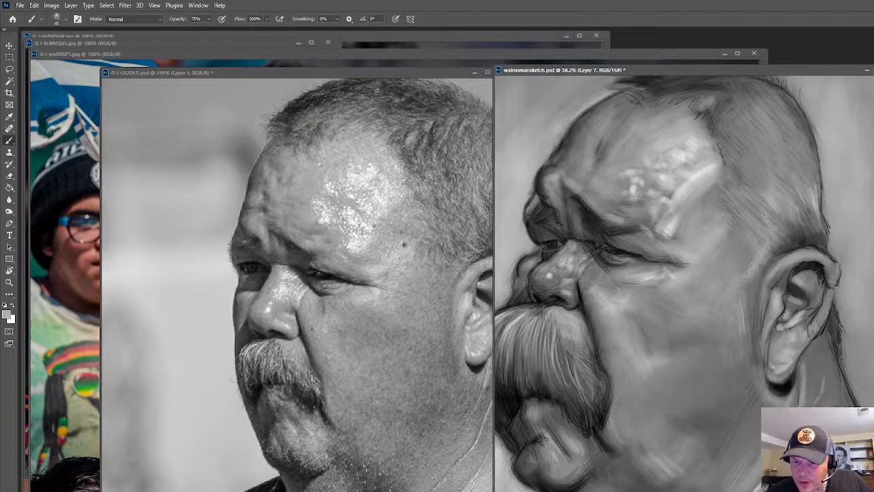
{"action": "left_click", "coordinate": [779, 382], "text": "alt"}
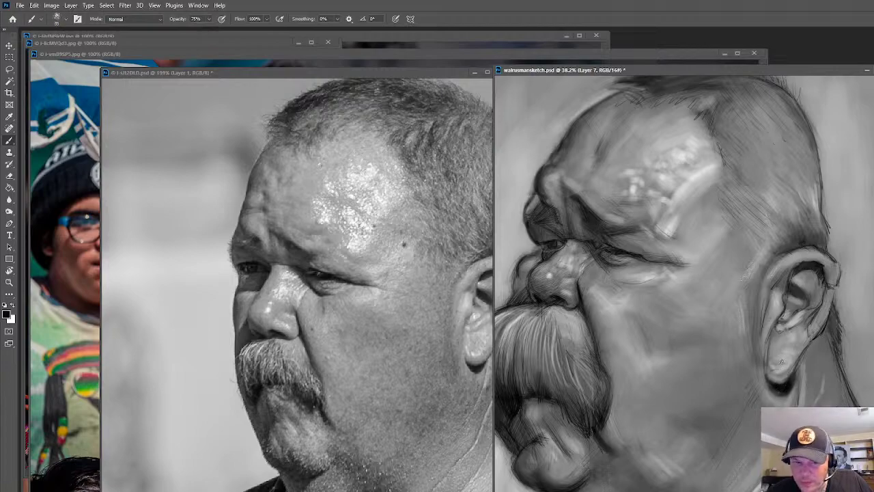
{"action": "left_click", "coordinate": [781, 374], "text": "alt"}
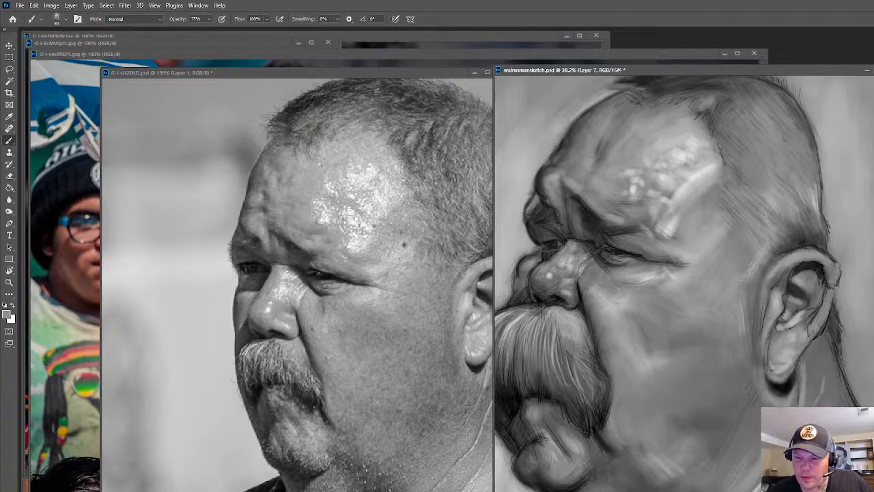
{"action": "left_click", "coordinate": [775, 364], "text": "alt"}
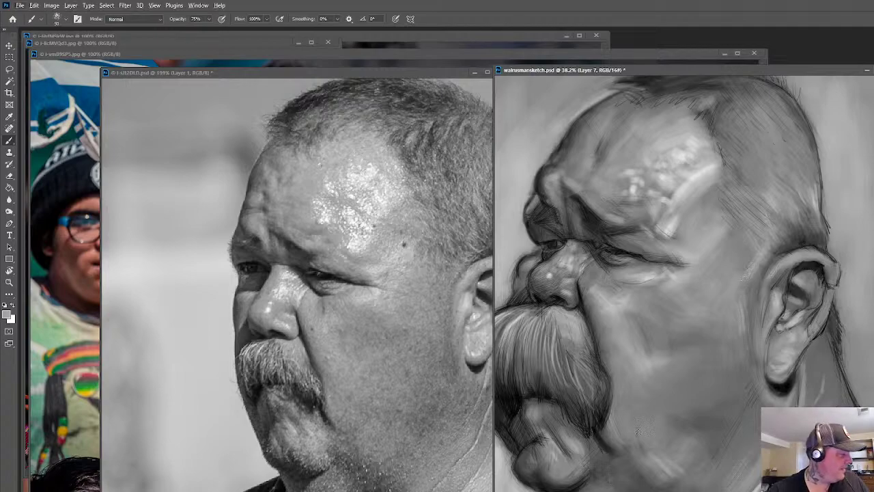
Set white as the painting color and brighten the highlight beneath the near eye
{"action": "key", "text": "alt+d"}
{"action": "key", "text": "Escape"}
{"action": "key", "text": "x"}
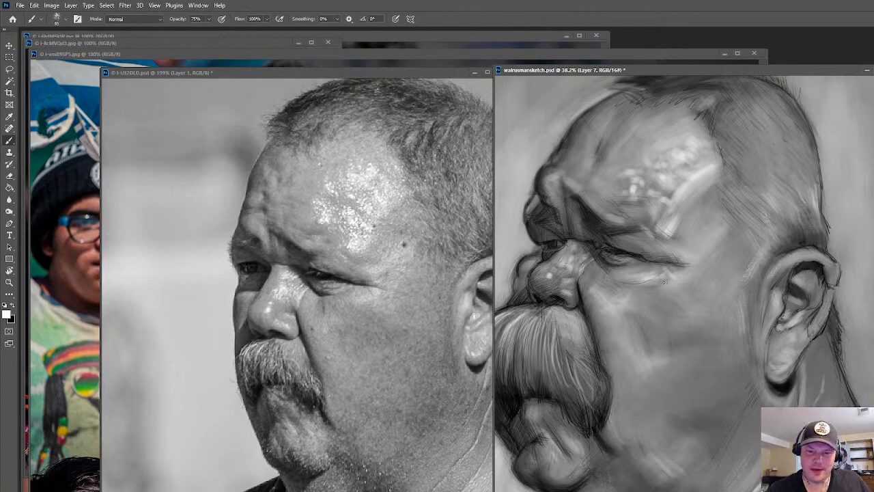
{"action": "mouse_move", "coordinate": [667, 273]}
{"action": "left_mouse_down"}
{"action": "mouse_move", "coordinate": [682, 269]}
{"action": "mouse_move", "coordinate": [650, 277]}
{"action": "left_mouse_up"}
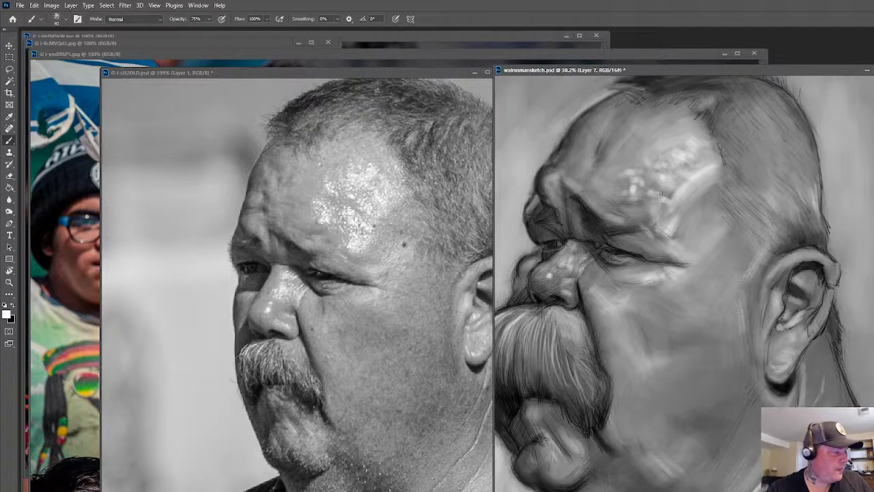
Paint small speckled white highlights on the lower forehead above the outer brow and on the nose
{"action": "key", "text": "bracketright"}
{"action": "key", "text": "bracketright"}
{"action": "key", "text": "bracketright"}
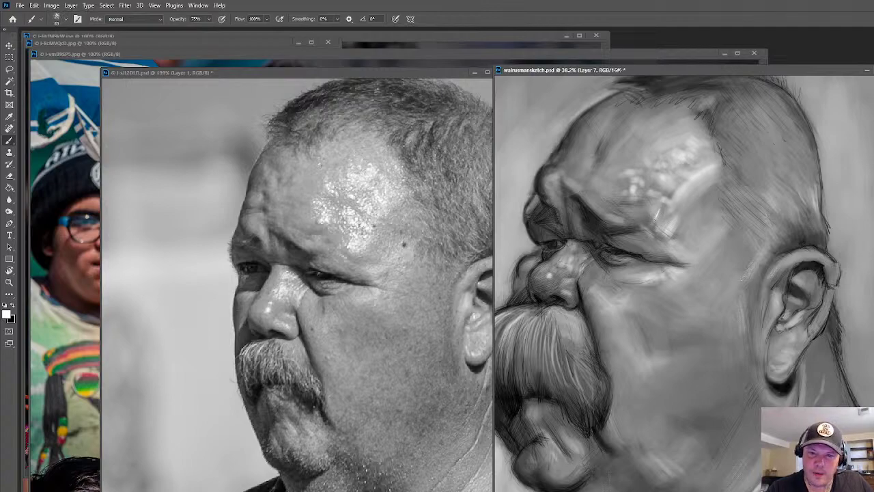
{"action": "mouse_move", "coordinate": [659, 209]}
{"action": "left_mouse_down"}
{"action": "mouse_move", "coordinate": [654, 221]}
{"action": "mouse_move", "coordinate": [657, 211]}
{"action": "left_mouse_up"}
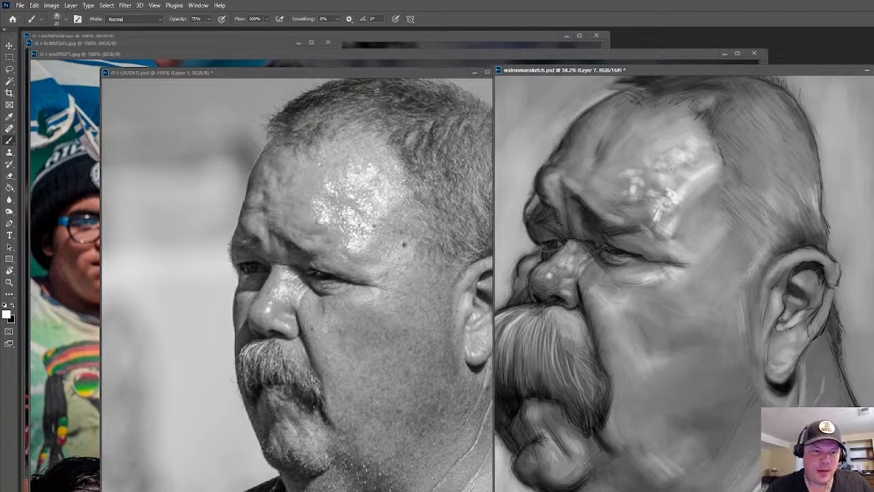
{"action": "mouse_move", "coordinate": [549, 275]}
{"action": "left_mouse_down"}
{"action": "mouse_move", "coordinate": [542, 269]}
{"action": "mouse_move", "coordinate": [537, 278]}
{"action": "left_mouse_up"}
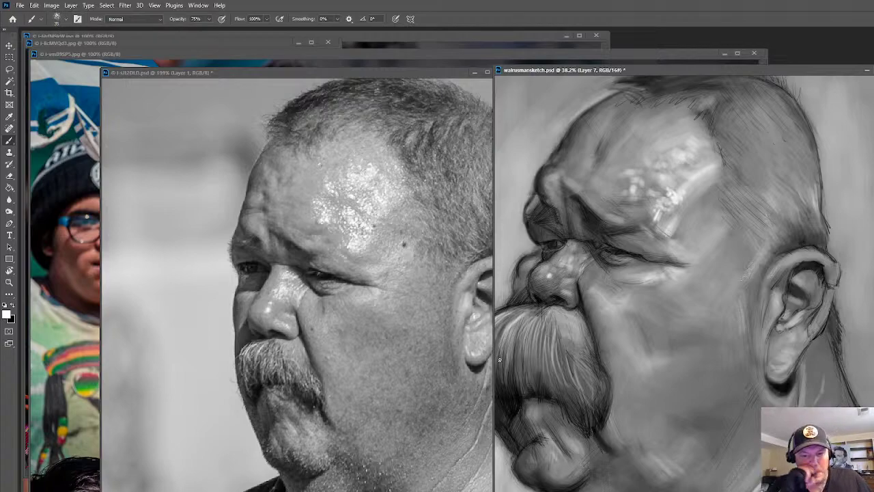
Dab small white highlights on the earlobe and the inner folds of the ear
{"action": "scroll", "coordinate": [748, 449], "scroll_direction": "down", "scroll_amount": 3}
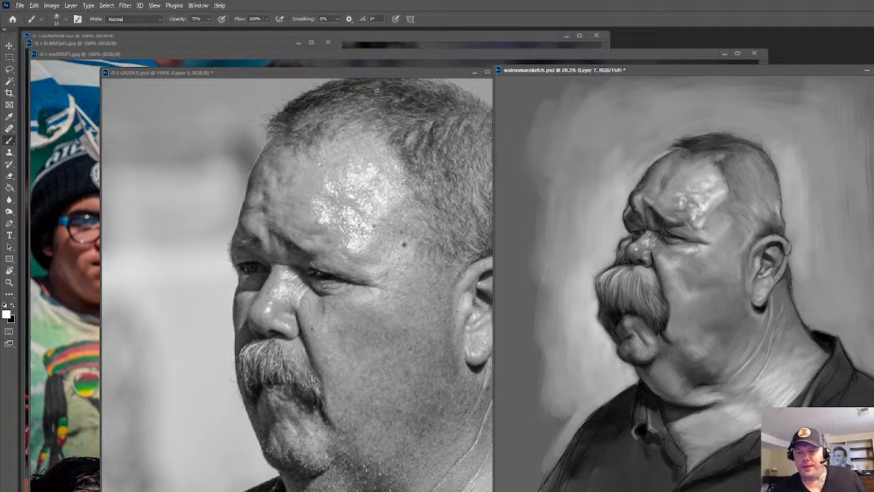
{"action": "scroll", "coordinate": [682, 286], "scroll_direction": "down", "scroll_amount": 2}
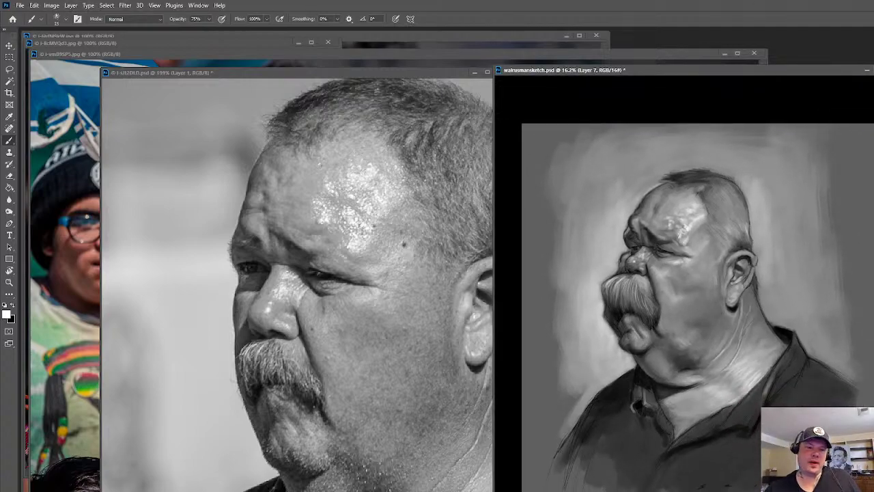
{"action": "left_click", "coordinate": [732, 303]}
{"action": "left_click", "coordinate": [732, 301]}
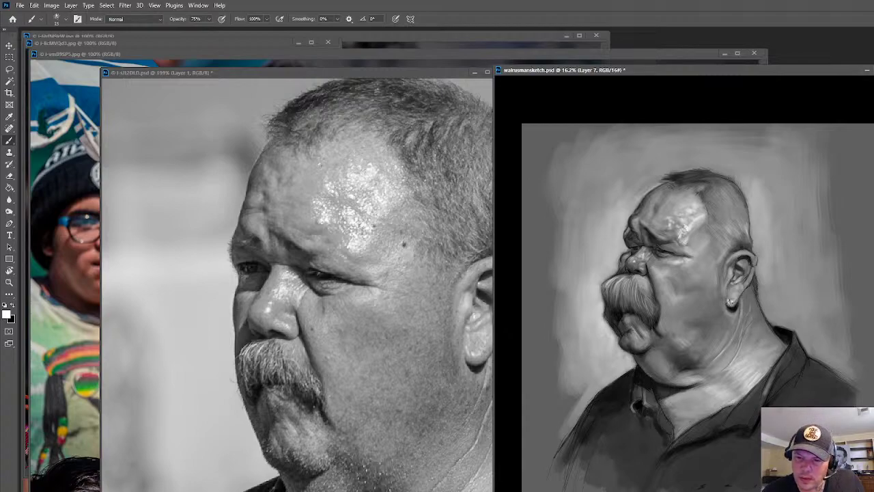
{"action": "left_click", "coordinate": [734, 291]}
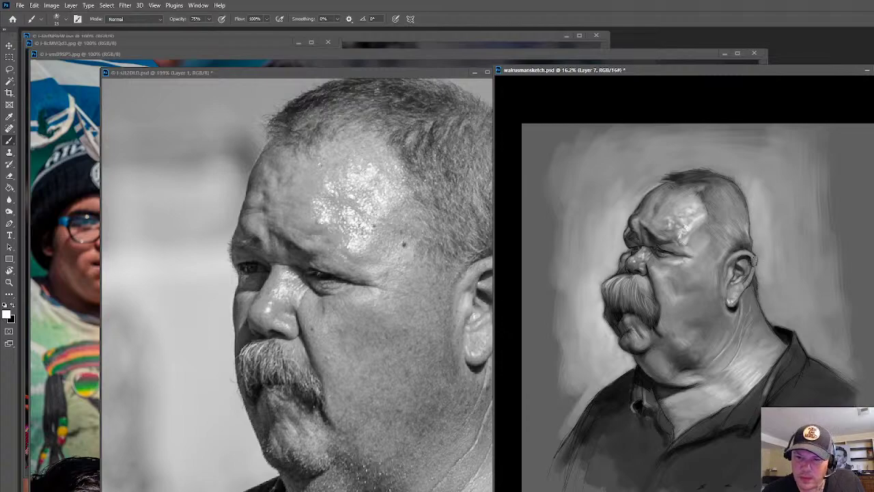
{"action": "left_click", "coordinate": [738, 281]}
{"action": "left_click", "coordinate": [735, 277]}
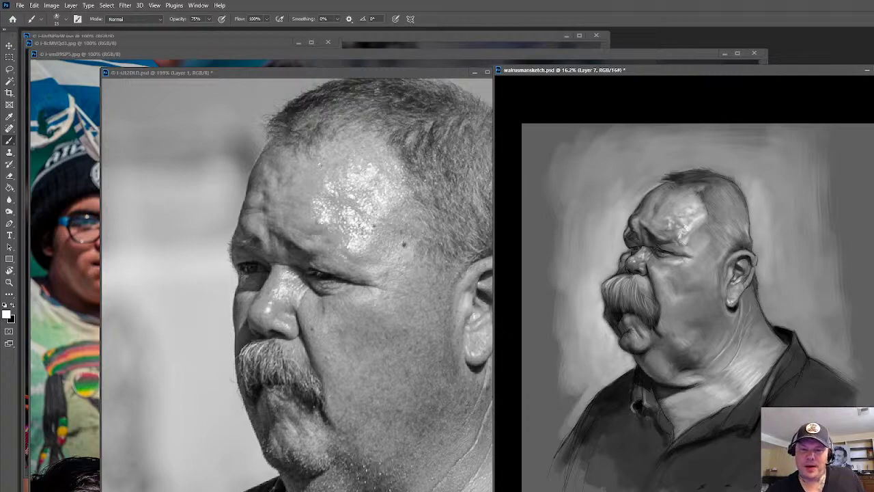
Strengthen the white highlights on the tip and wing of the nose
{"action": "left_click_drag", "start_coordinate": [640, 257], "coordinate": [636, 261]}
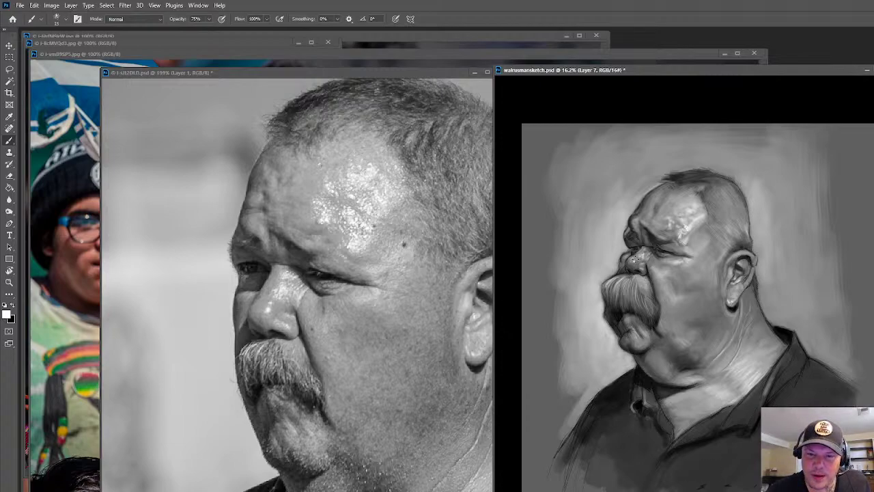
{"action": "scroll", "coordinate": [635, 258], "scroll_direction": "up", "scroll_amount": 3}
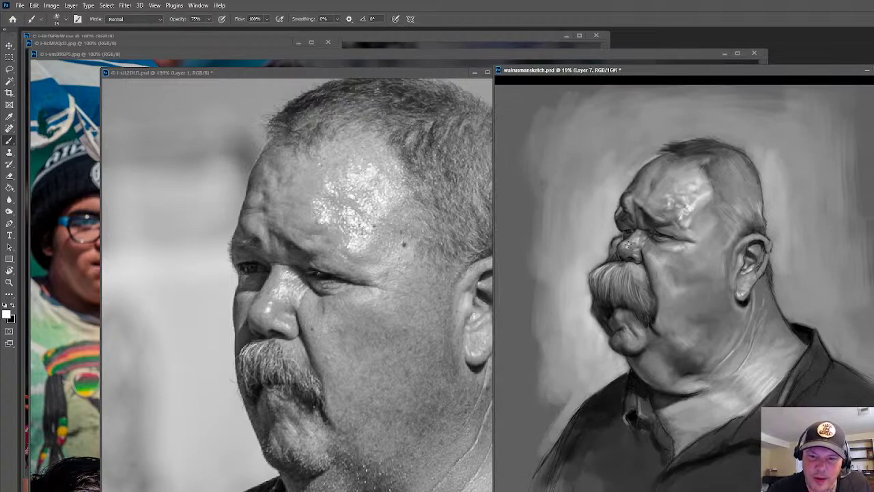
{"action": "mouse_move", "coordinate": [628, 247]}
{"action": "left_mouse_down"}
{"action": "mouse_move", "coordinate": [648, 253]}
{"action": "mouse_move", "coordinate": [640, 251]}
{"action": "left_mouse_up"}
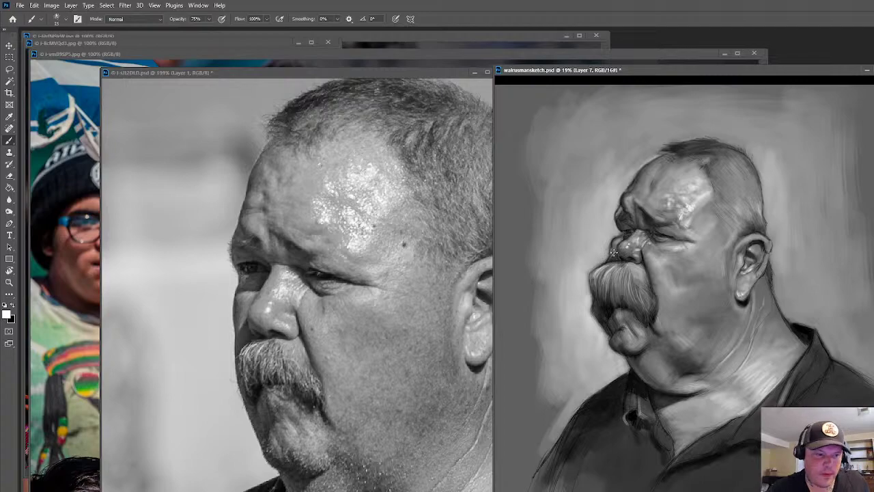
Touch up the mustache's outer edge with sampled dark and light grays, and save the sketch document
{"action": "key", "text": "bracketright"}
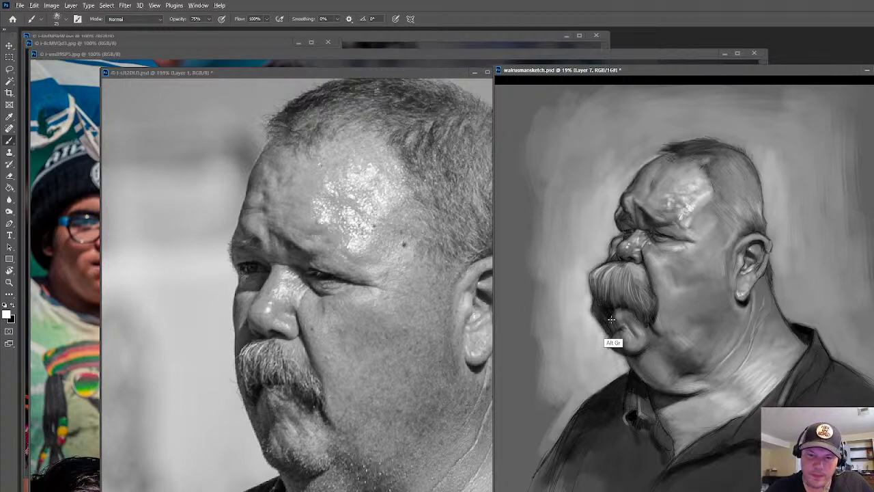
{"action": "left_click", "coordinate": [653, 409], "text": "alt"}
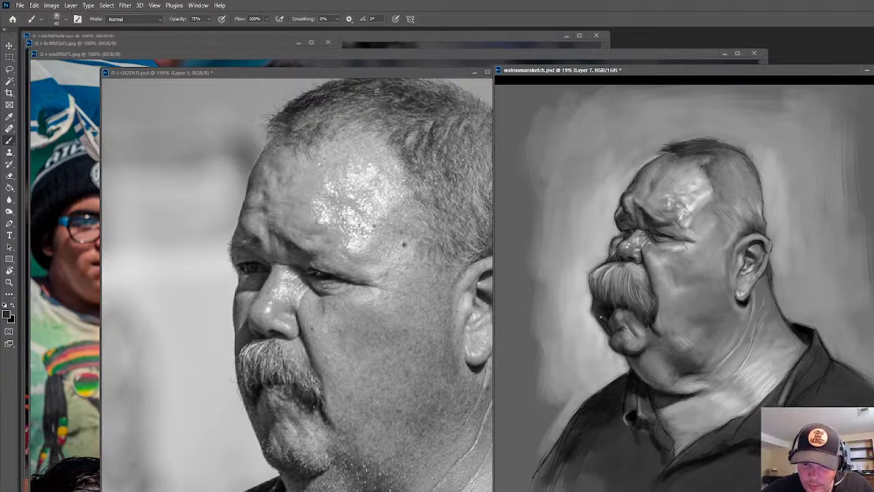
{"action": "left_click", "coordinate": [599, 318], "text": "alt"}
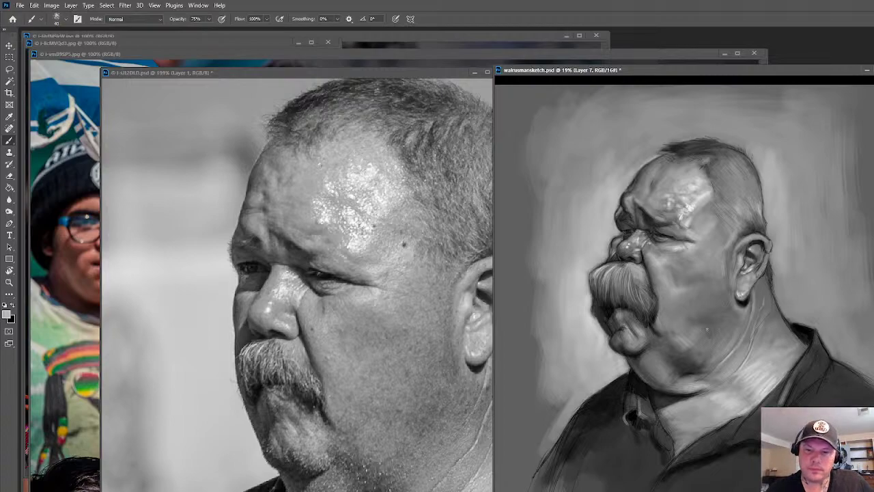
{"action": "left_click", "coordinate": [695, 213], "text": "alt"}
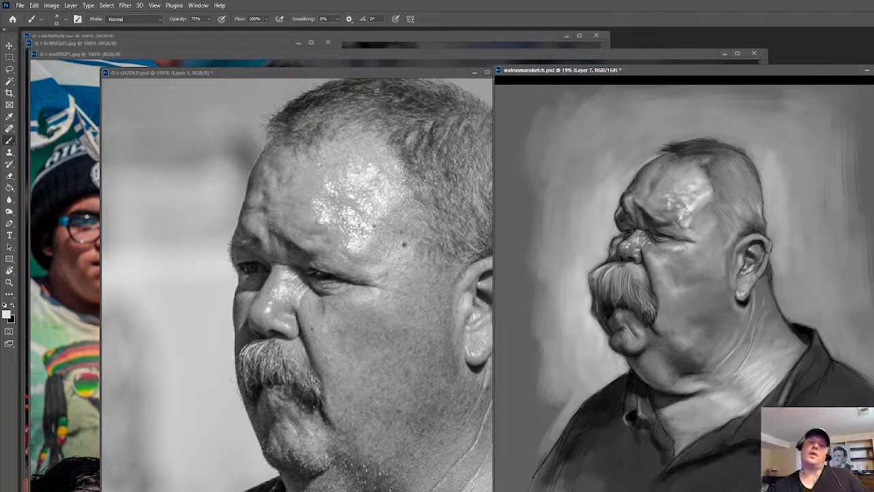
{"action": "key", "text": "ctrl+s"}
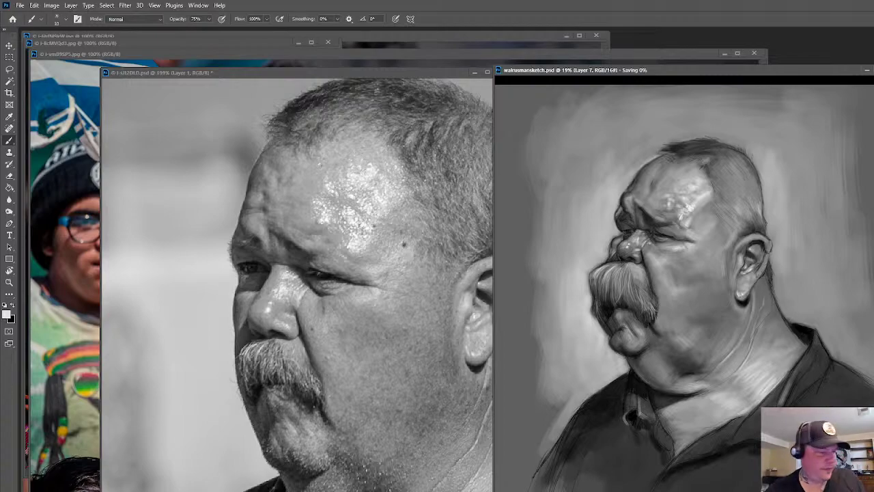